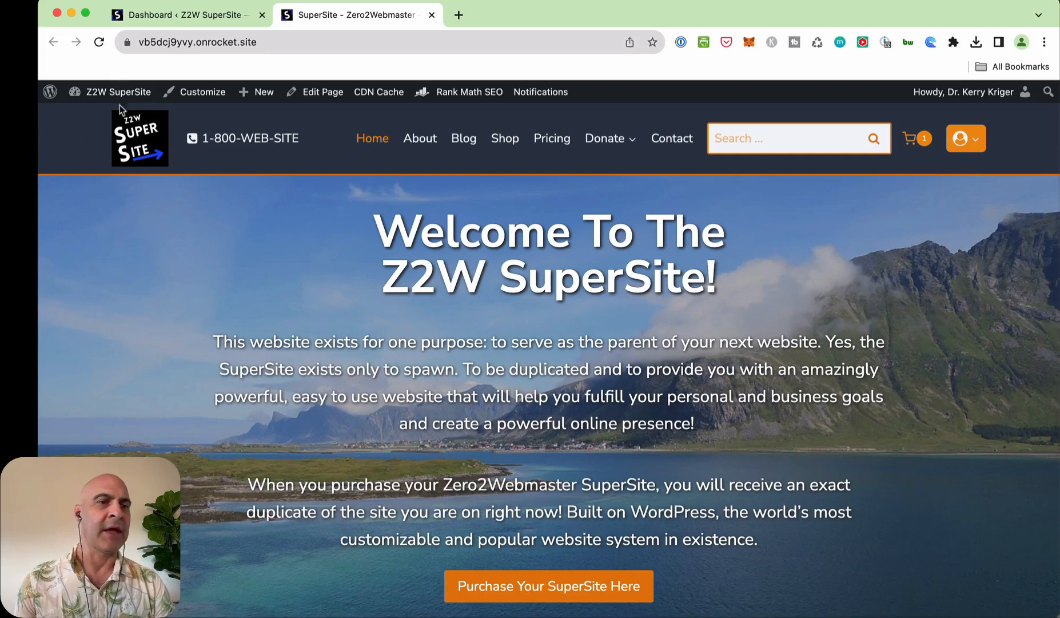
Open the Site Identity settings in the site Customizer and bring up the image selection for changing the site icon.
{"action": "mouse_move", "coordinate": [91, 90]}
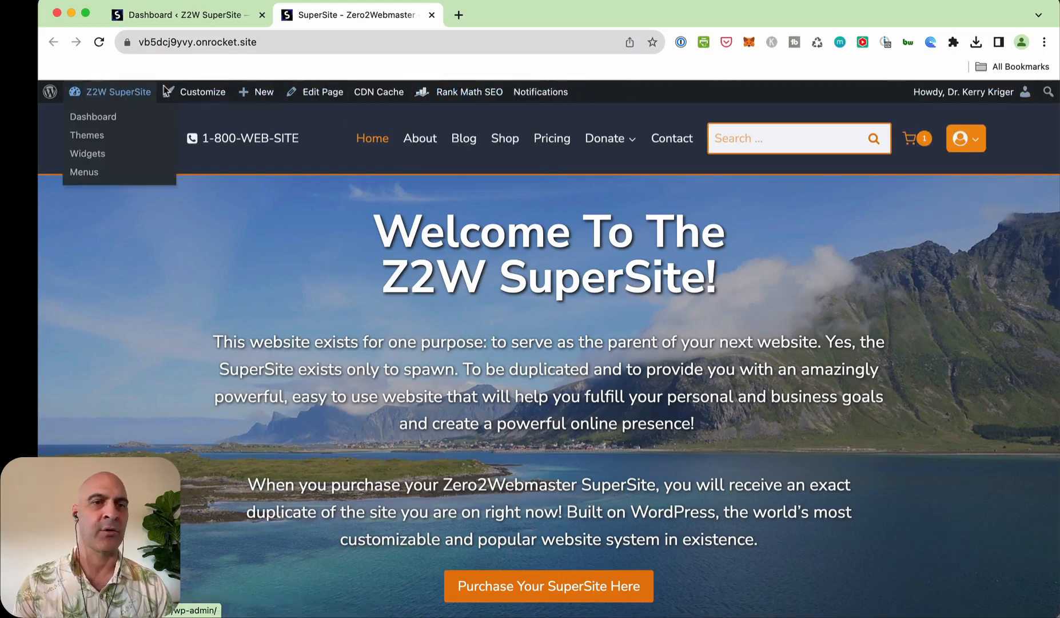
{"action": "mouse_move", "coordinate": [435, 95]}
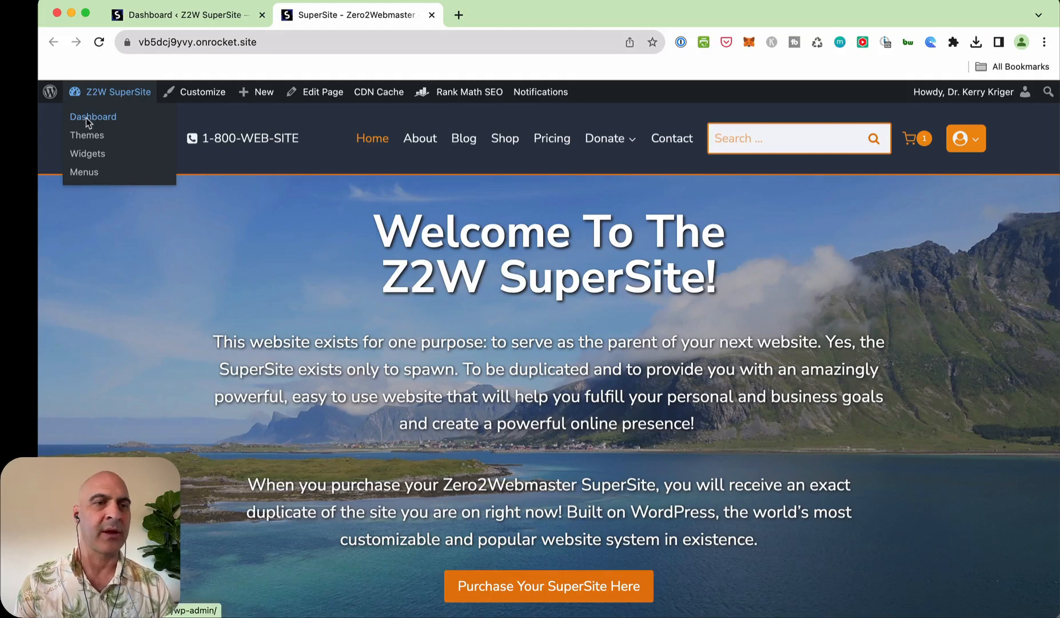
{"action": "left_click", "coordinate": [201, 98]}
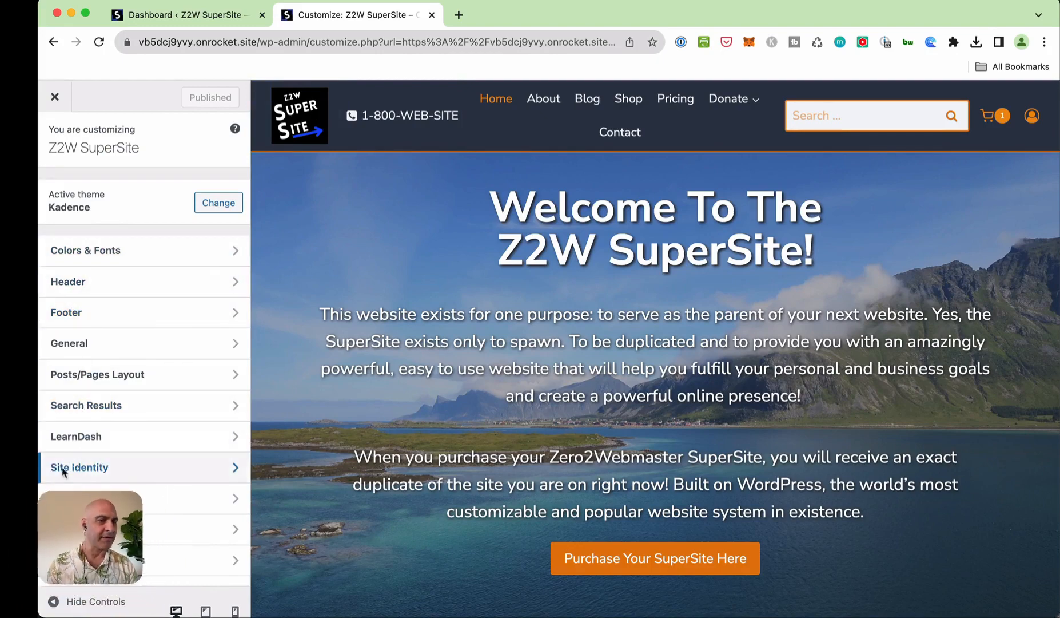
{"action": "left_click", "coordinate": [72, 473]}
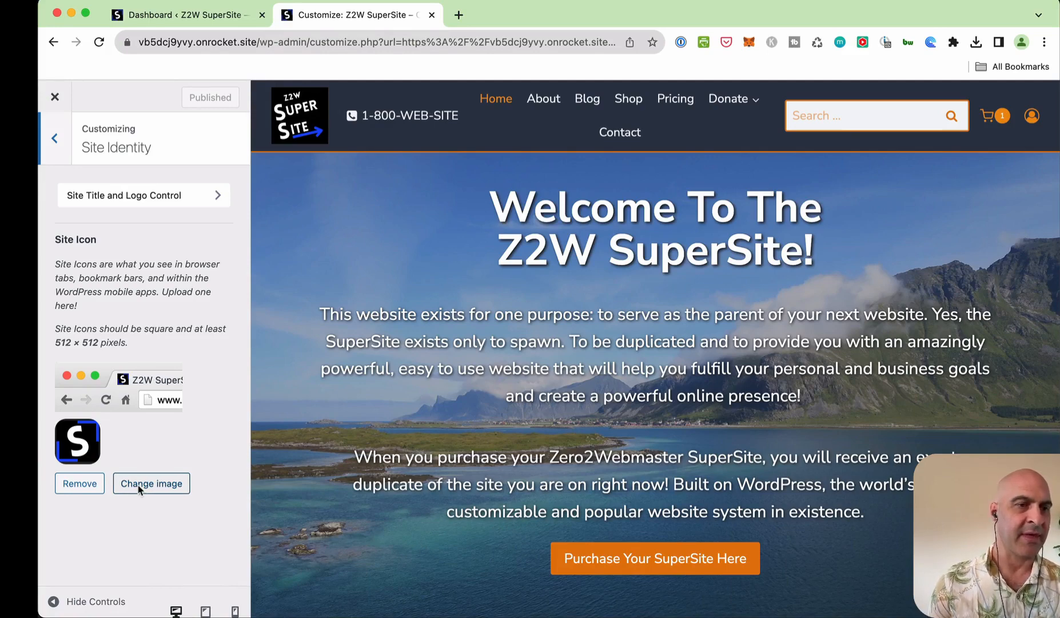
{"action": "left_click", "coordinate": [139, 489]}
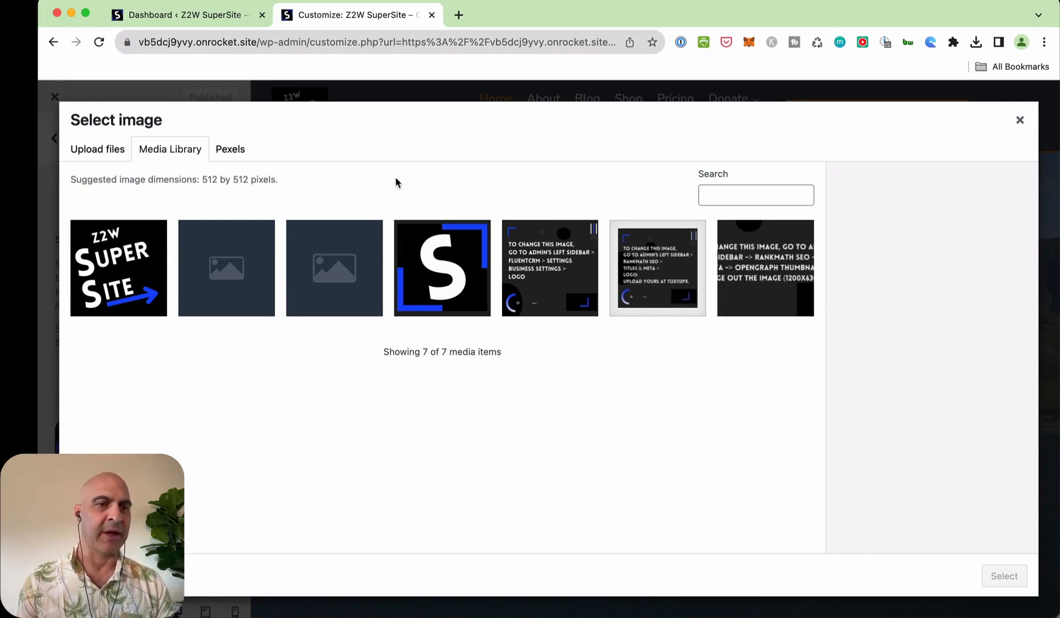
Switch to Finder and examine the names and file sizes of the images in the lo-res folder.
{"action": "key", "text": "super+Tab"}
{"action": "key", "text": "super+Tab"}
{"action": "key", "text": "super+Tab"}
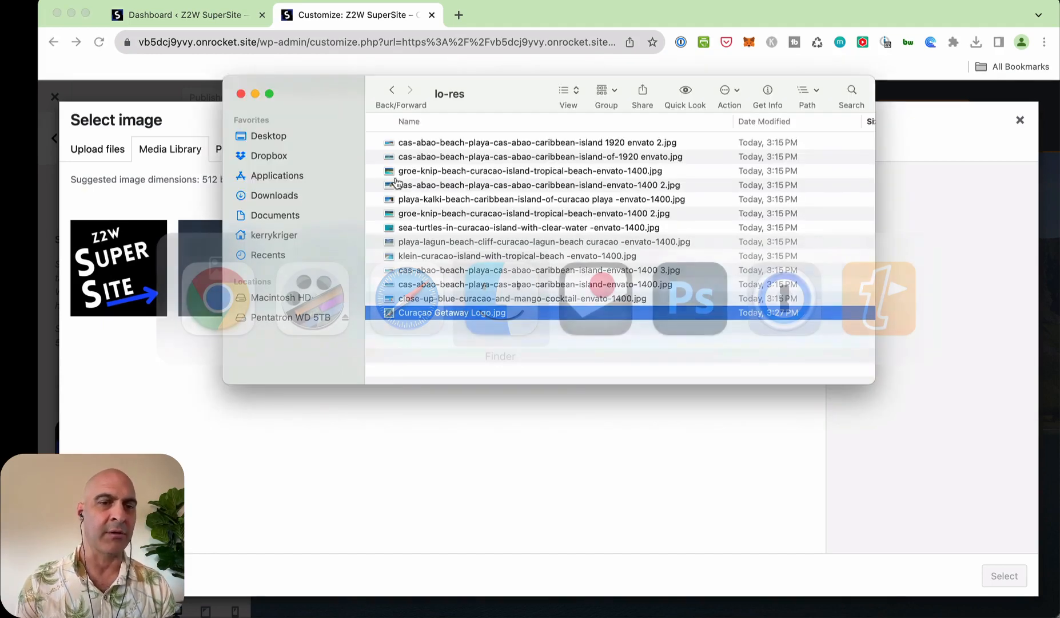
{"action": "left_click", "coordinate": [448, 359]}
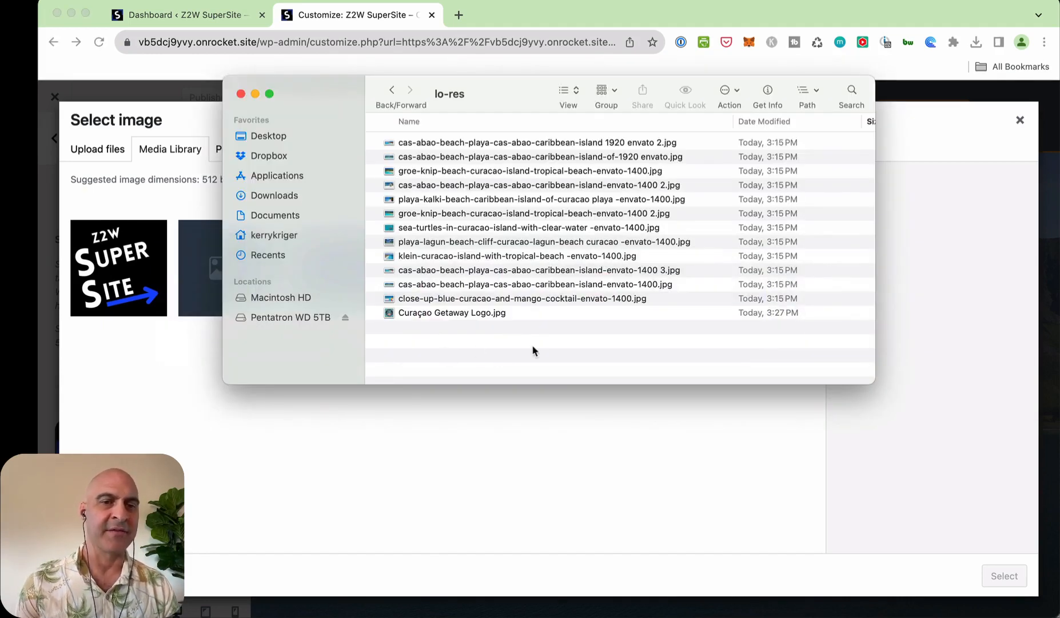
{"action": "left_click_drag", "start_coordinate": [533, 350], "coordinate": [431, 142]}
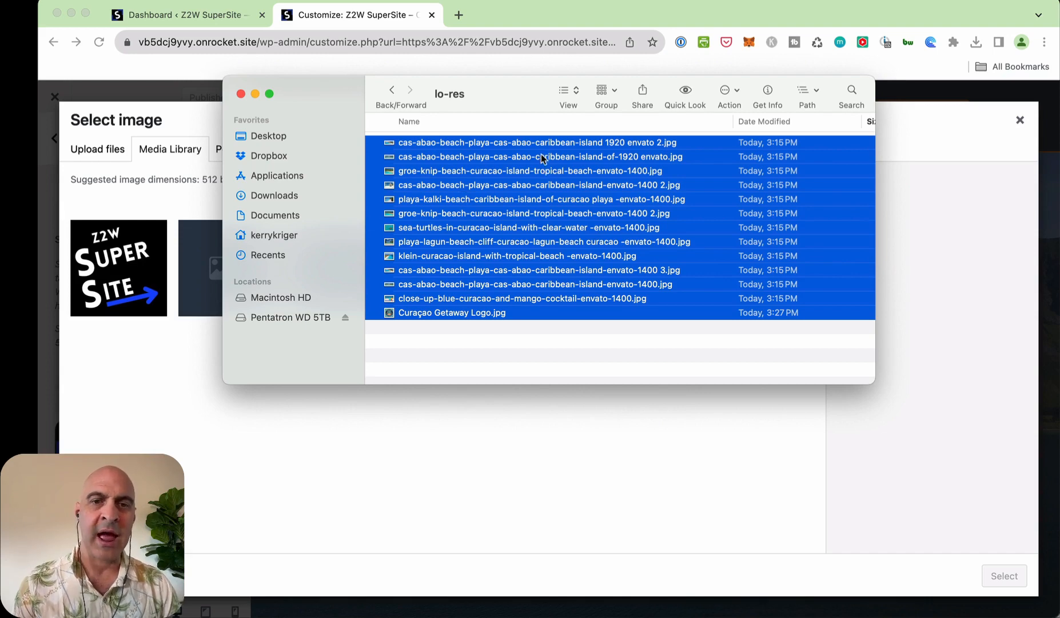
{"action": "scroll", "coordinate": [527, 171], "scroll_direction": "right", "scroll_amount": 5}
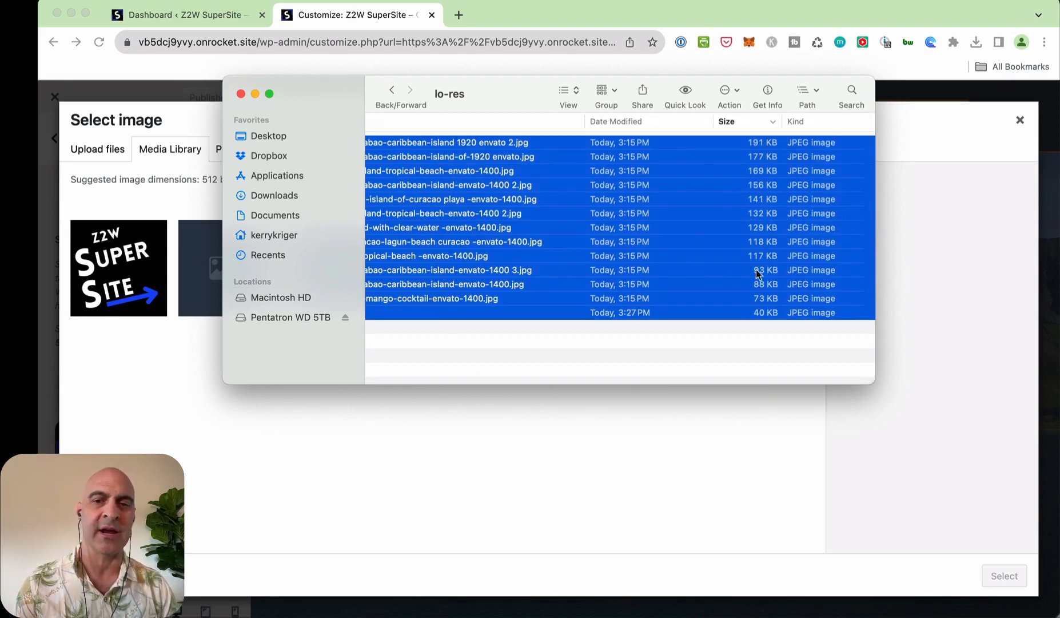
{"action": "left_click", "coordinate": [754, 338]}
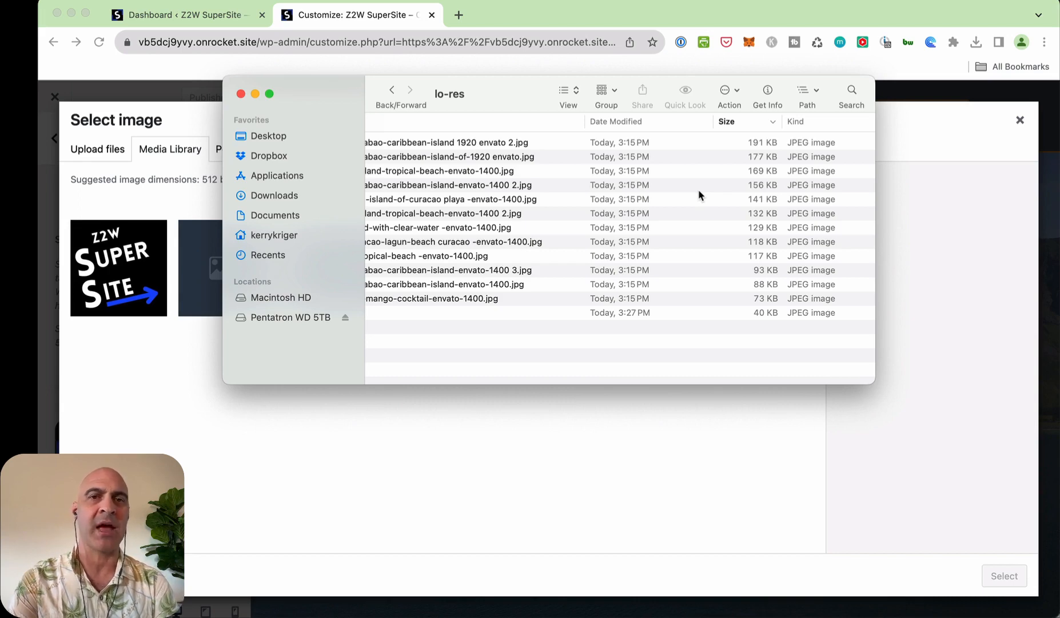
{"action": "scroll", "coordinate": [699, 190], "scroll_direction": "left", "scroll_amount": 5}
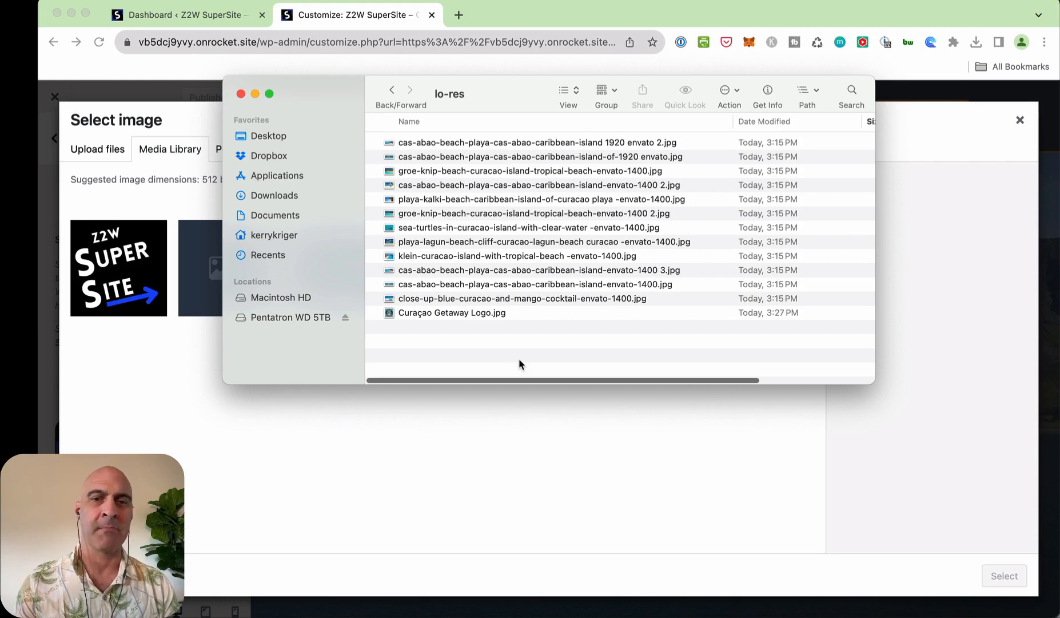
{"action": "scroll", "coordinate": [654, 349], "scroll_direction": "right", "scroll_amount": 5}
{"action": "scroll", "coordinate": [654, 349], "scroll_direction": "left", "scroll_amount": 5}
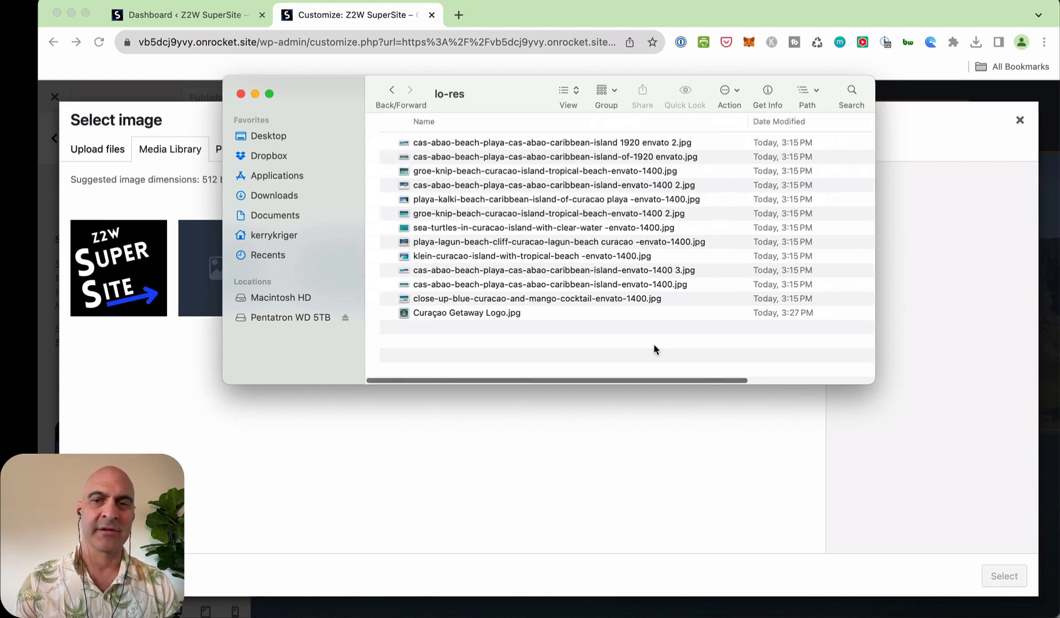
{"action": "scroll", "coordinate": [656, 350], "scroll_direction": "right", "scroll_amount": 5}
{"action": "scroll", "coordinate": [787, 172], "scroll_direction": "left", "scroll_amount": 1}
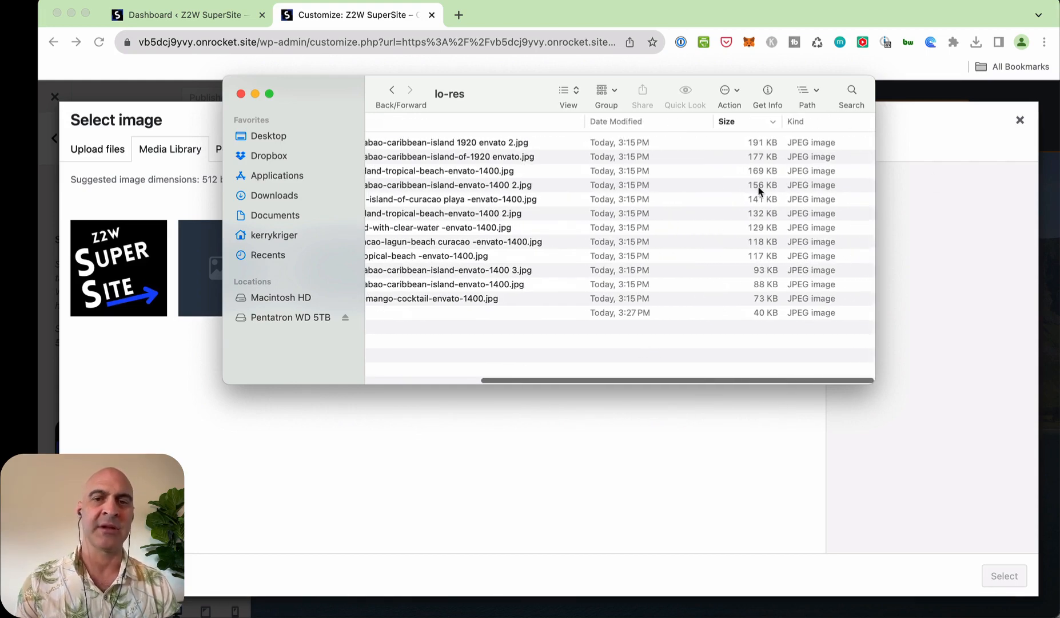
{"action": "scroll", "coordinate": [595, 227], "scroll_direction": "left", "scroll_amount": 5}
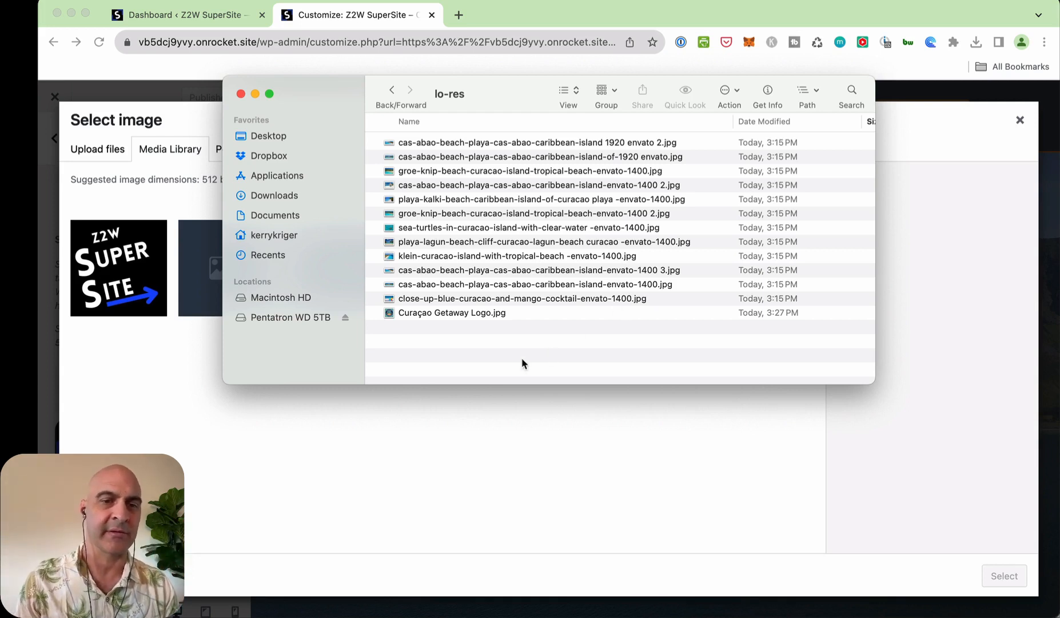
Upload all the images in the lo-res folder, including Curaçao Getaway Logo.jpg, to the WordPress media library.
{"action": "left_click_drag", "start_coordinate": [518, 338], "coordinate": [442, 146]}
{"action": "left_click_drag", "start_coordinate": [491, 221], "coordinate": [220, 432]}
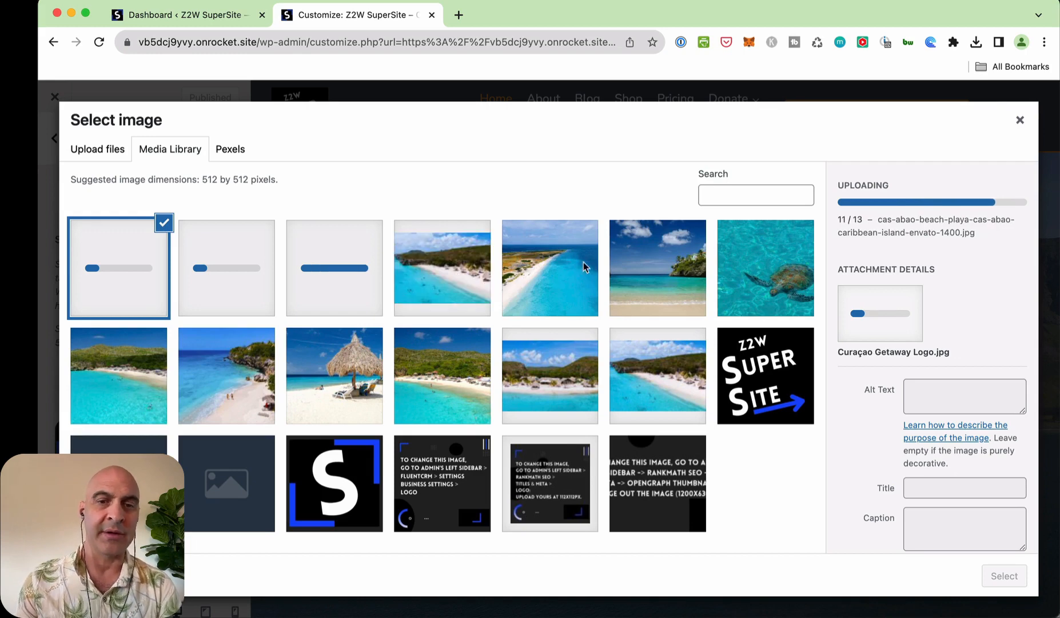
Copy the Klein Curaçao beach image's title into its alt text, trimmed to "klein-curacao-island-with-tropical-beach -envato".
{"action": "left_click", "coordinate": [562, 261]}
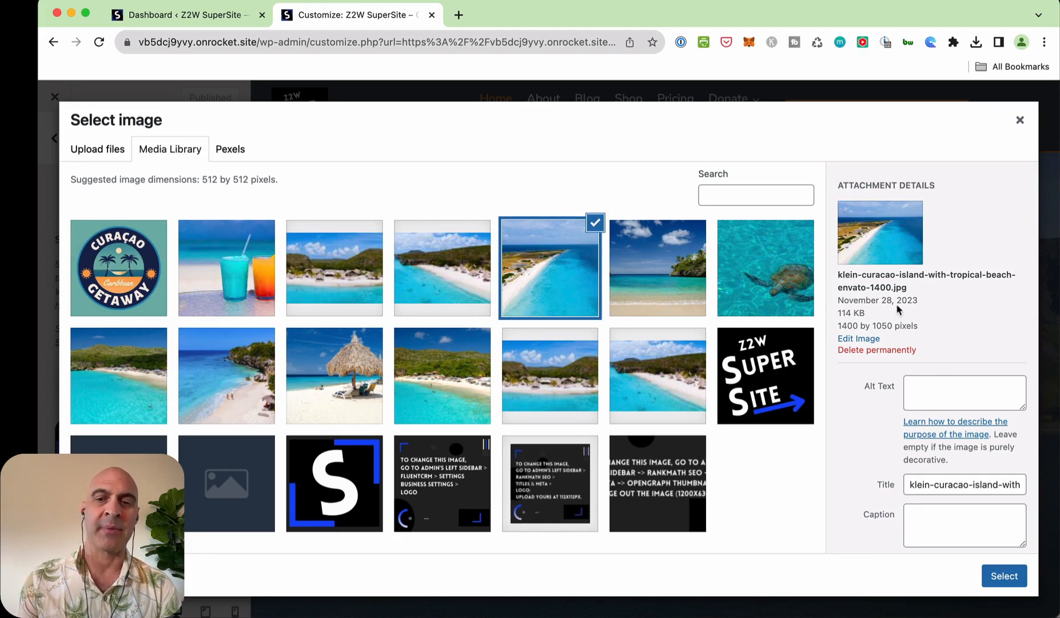
{"action": "triple_click", "coordinate": [952, 482]}
{"action": "key", "text": "ctrl+c"}
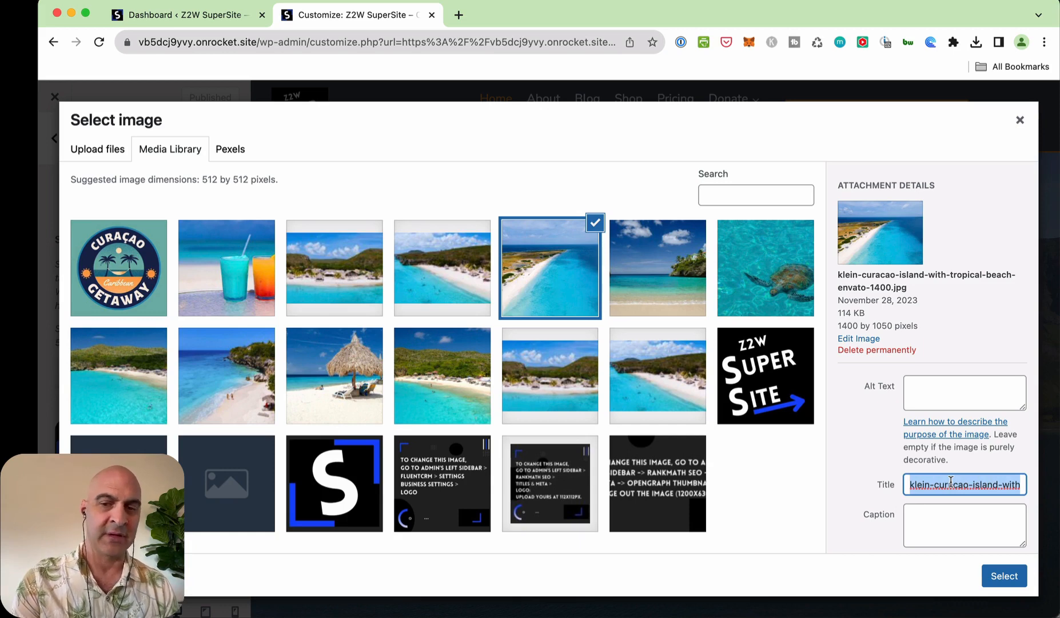
{"action": "left_click", "coordinate": [926, 387]}
{"action": "key", "text": "ctrl+v"}
{"action": "left_click_drag", "start_coordinate": [966, 404], "coordinate": [939, 403]}
{"action": "key", "text": "BackSpace"}
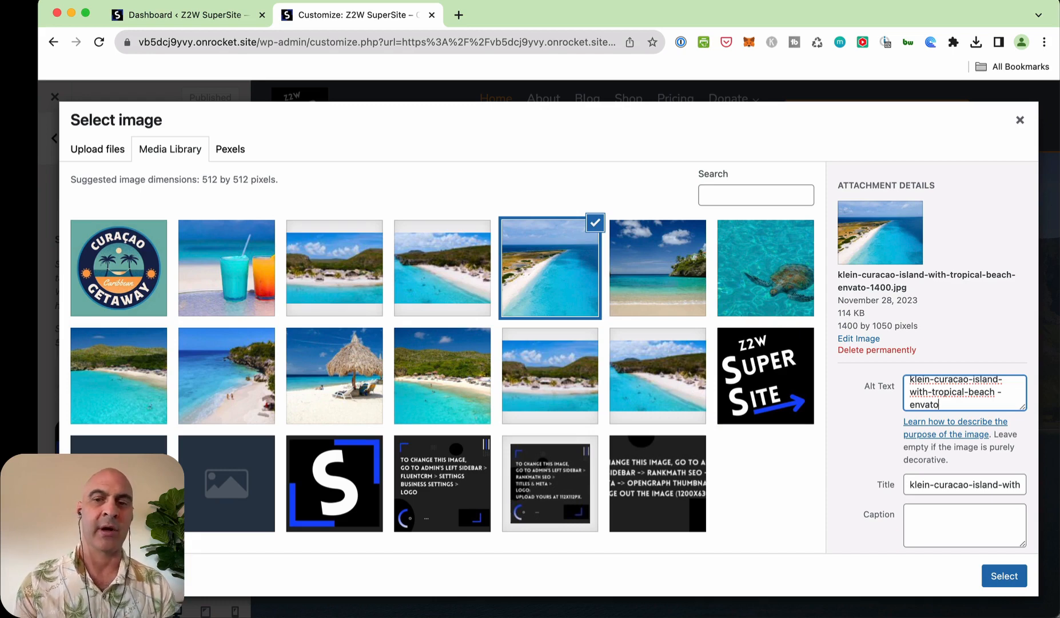
{"action": "scroll", "coordinate": [956, 396], "scroll_direction": "up", "scroll_amount": 1}
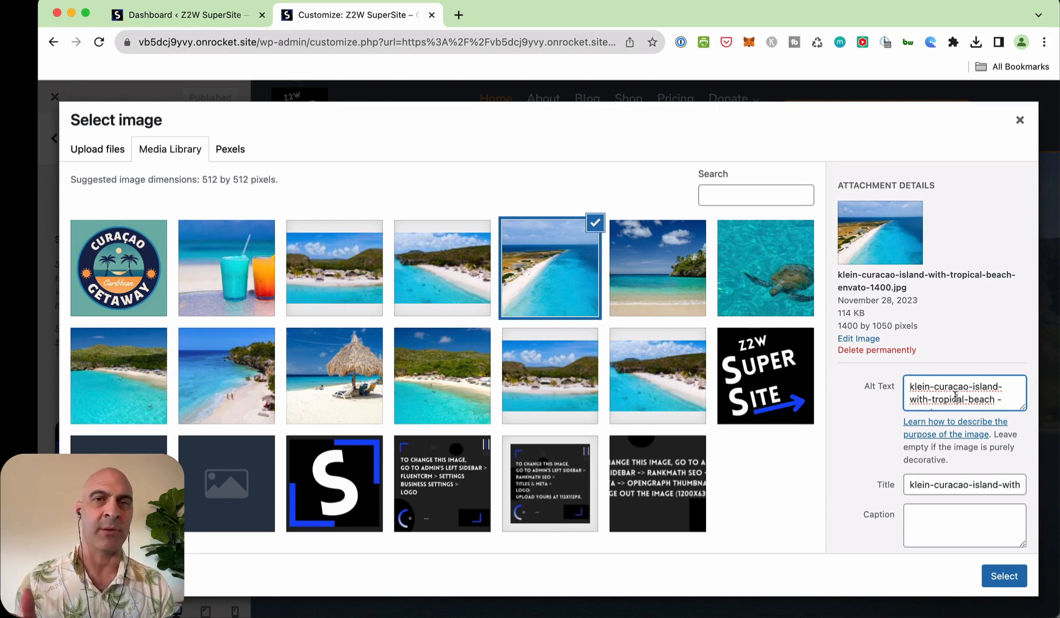
{"action": "left_click", "coordinate": [932, 485]}
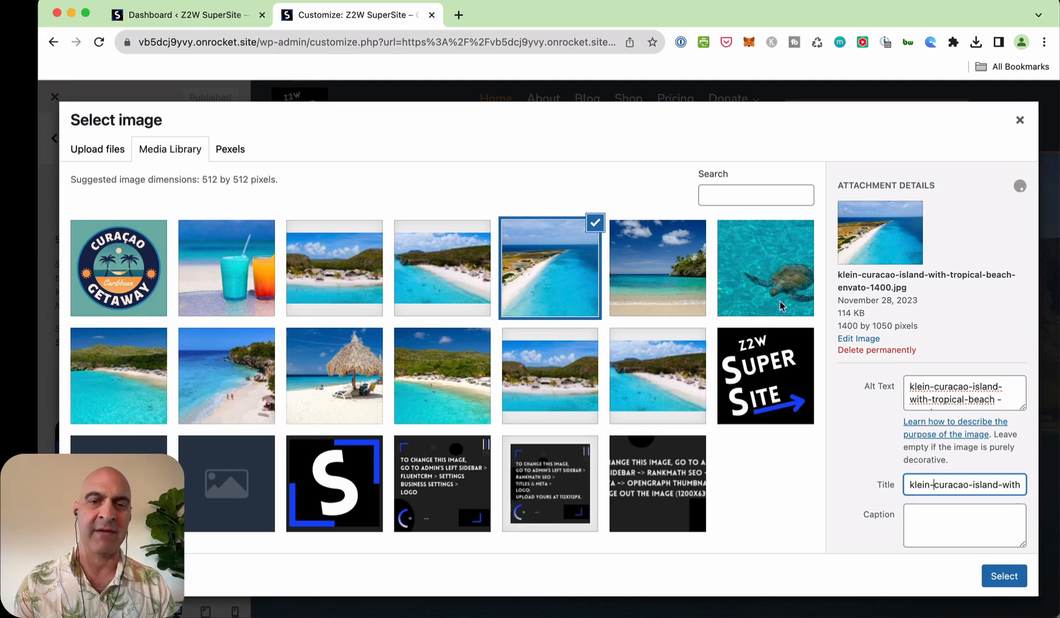
Copy the cocktail image's title, "close-up-blue-curacao-and-mango-cocktail-envato-1400", into its alt text.
{"action": "left_click", "coordinate": [229, 261]}
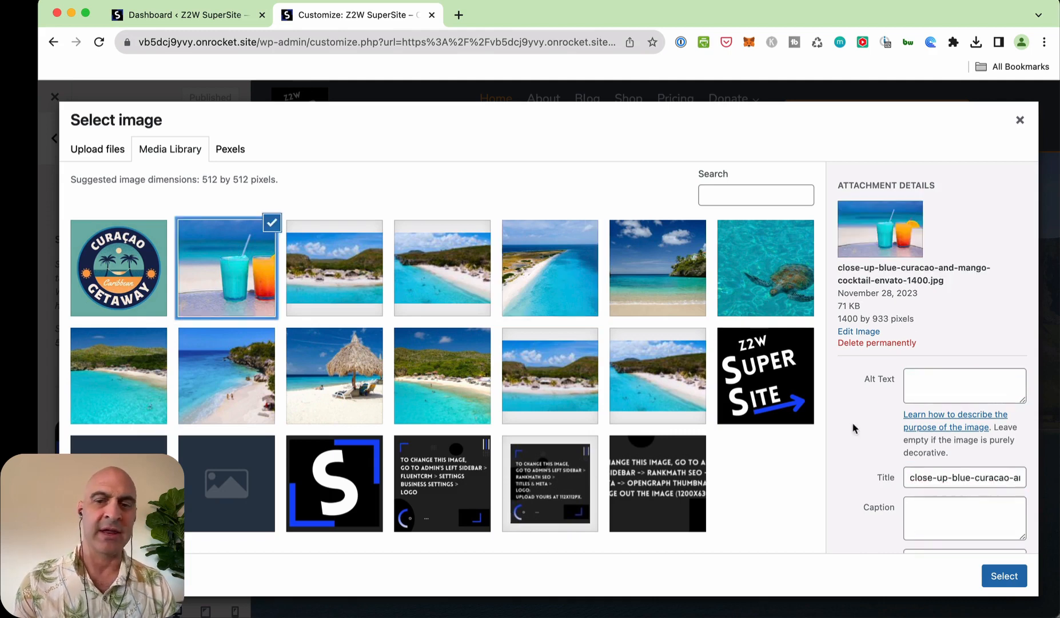
{"action": "triple_click", "coordinate": [947, 481]}
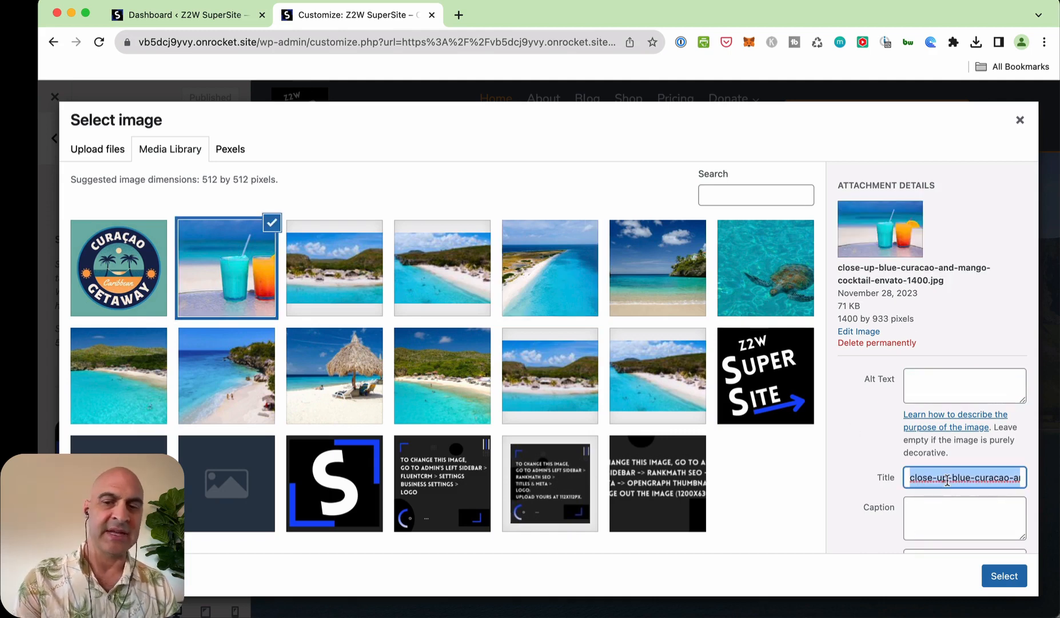
{"action": "key", "text": "super+c"}
{"action": "left_click", "coordinate": [928, 386]}
{"action": "key", "text": "super+v"}
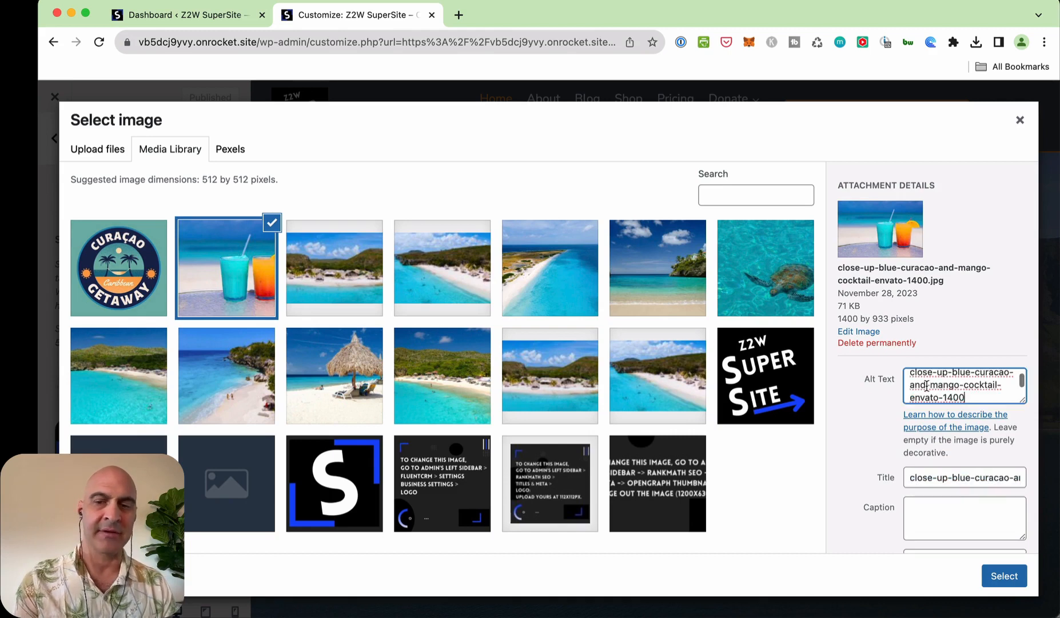
Copy the title "cas-abao-beach-playa-cas-abao-caribbean-island-envato-1400" into the alt text of the beach image beside the cocktails.
{"action": "left_click", "coordinate": [306, 286]}
{"action": "left_click", "coordinate": [936, 449]}
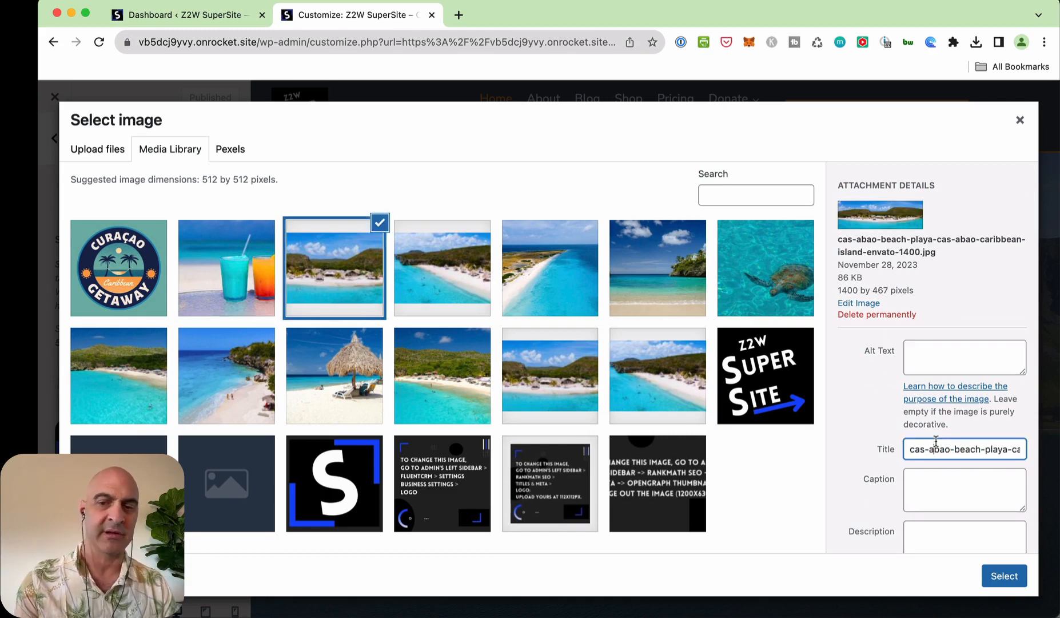
{"action": "double_click", "coordinate": [936, 443]}
{"action": "key", "text": "super+a"}
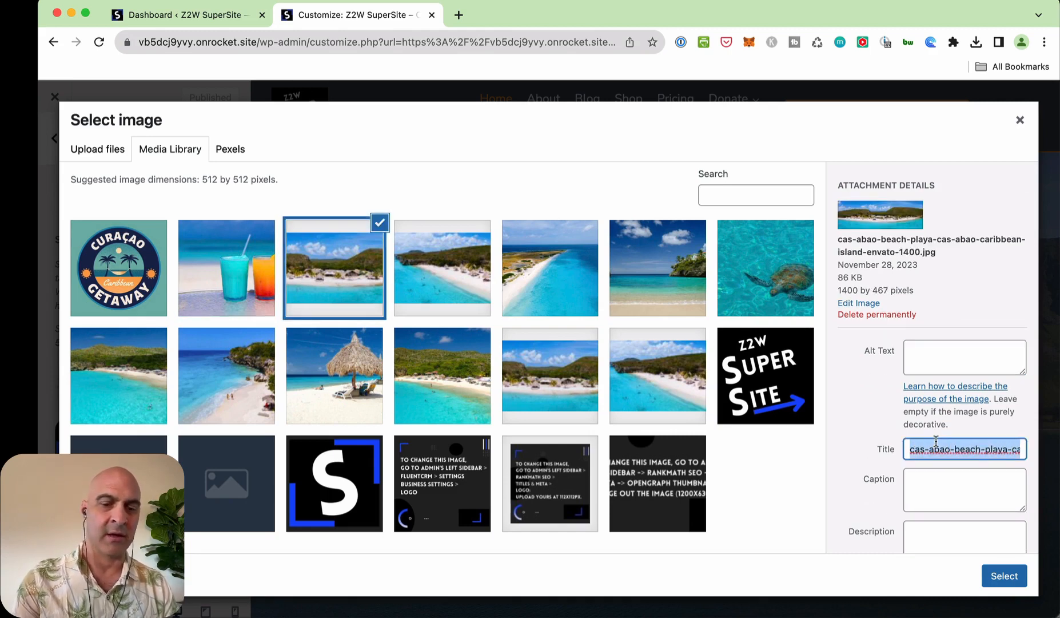
{"action": "key", "text": "super+c"}
{"action": "left_click", "coordinate": [941, 356]}
{"action": "key", "text": "super+v"}
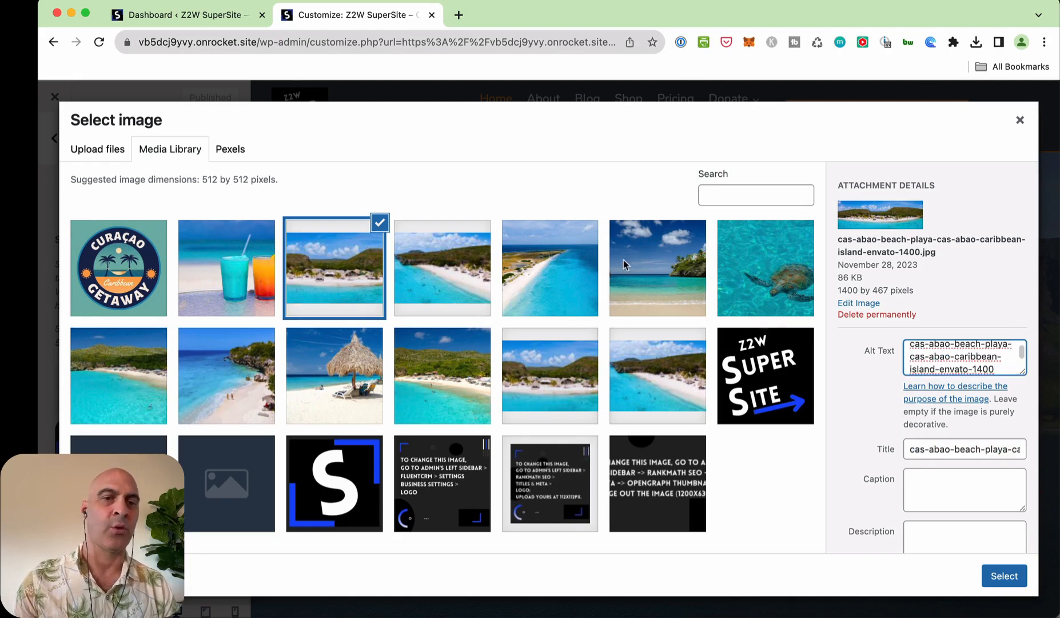
Copy the title of cas-abao-beach-playa-cas-abao-caribbean-island-envato-1400-3.jpg into its alt text.
{"action": "left_click", "coordinate": [484, 265]}
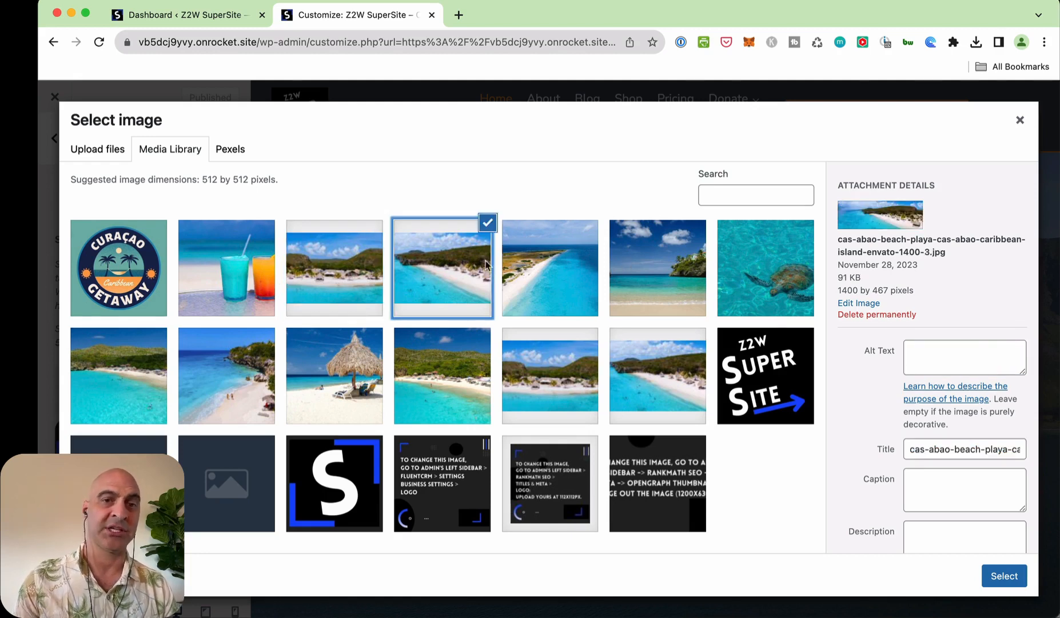
{"action": "triple_click", "coordinate": [976, 450]}
{"action": "key", "text": "super+c"}
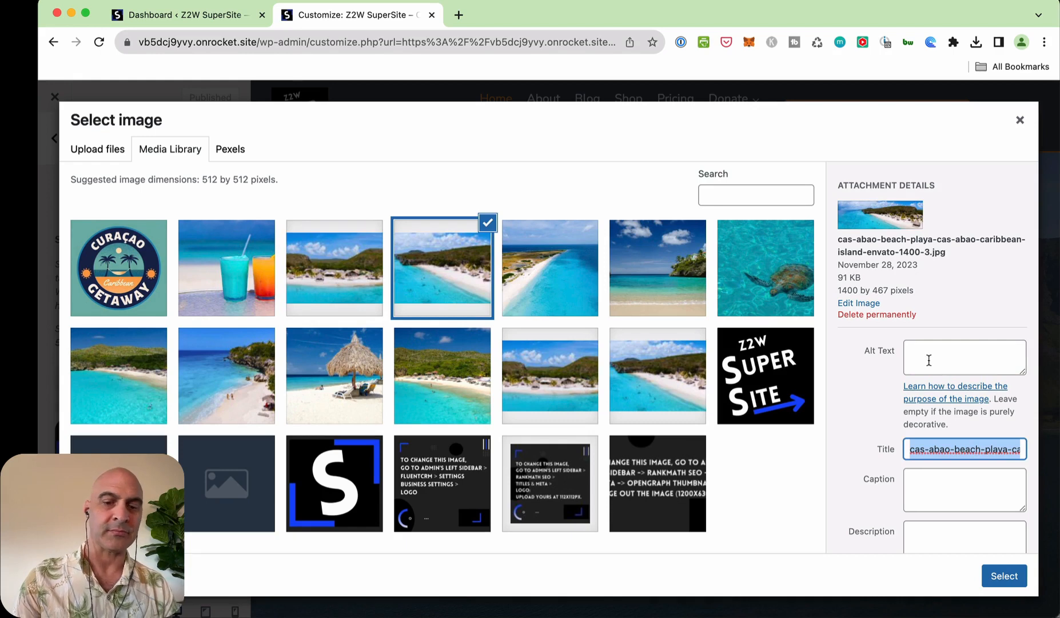
{"action": "left_click", "coordinate": [929, 359]}
{"action": "key", "text": "super+v"}
{"action": "left_click", "coordinate": [564, 284]}
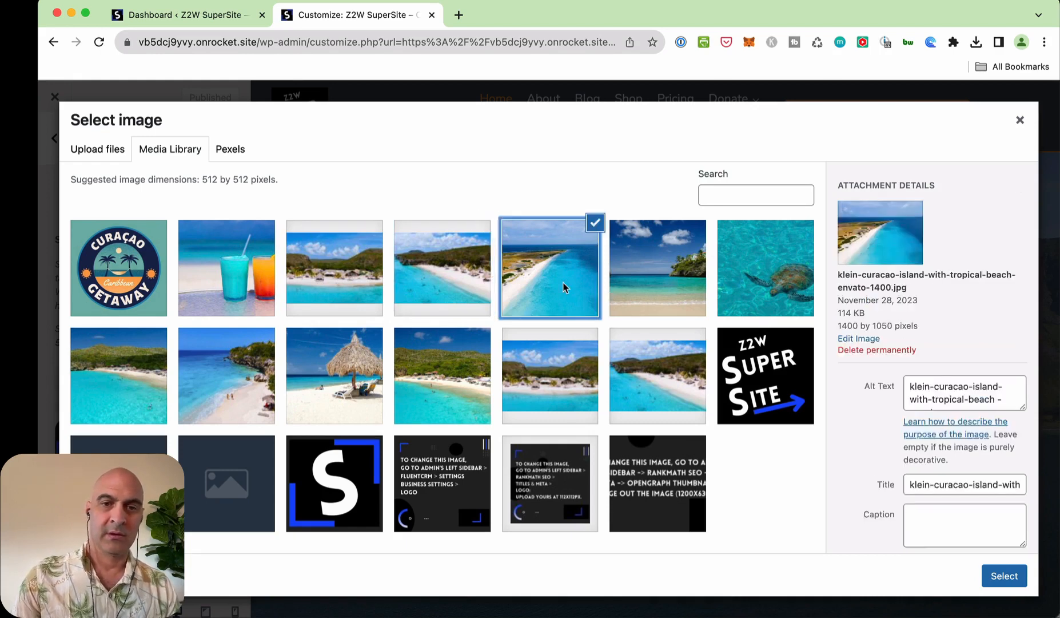
Copy the title of playa-lagun-beach-cliff-curacao-lagun-beach-curacao-envato-1400.jpg into its alt text.
{"action": "left_click", "coordinate": [652, 272]}
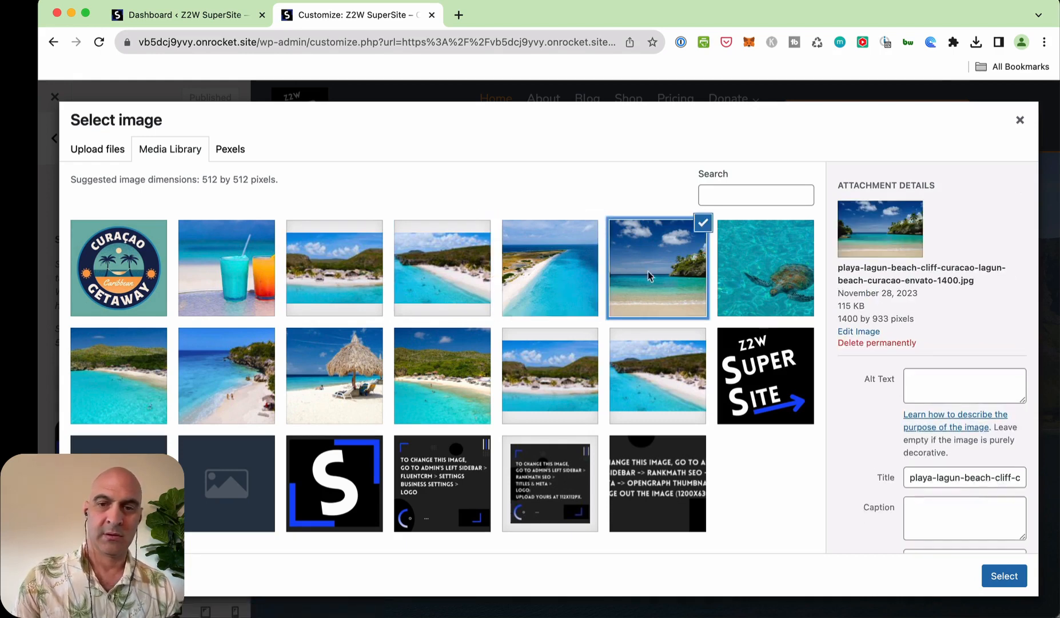
{"action": "triple_click", "coordinate": [964, 482]}
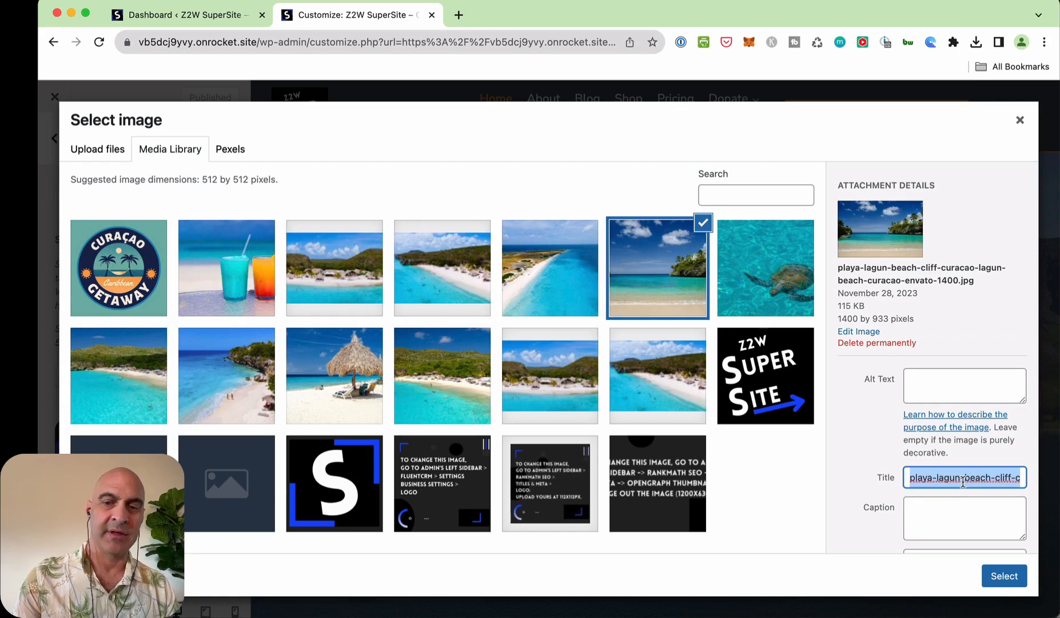
{"action": "left_click", "coordinate": [937, 393]}
{"action": "key", "text": "super+v"}
Copy the title of the sea turtle image, sea-turtles-in-curacao-island-with-clear-water-envato-1400.jpg, into its alt text.
{"action": "left_click", "coordinate": [755, 274]}
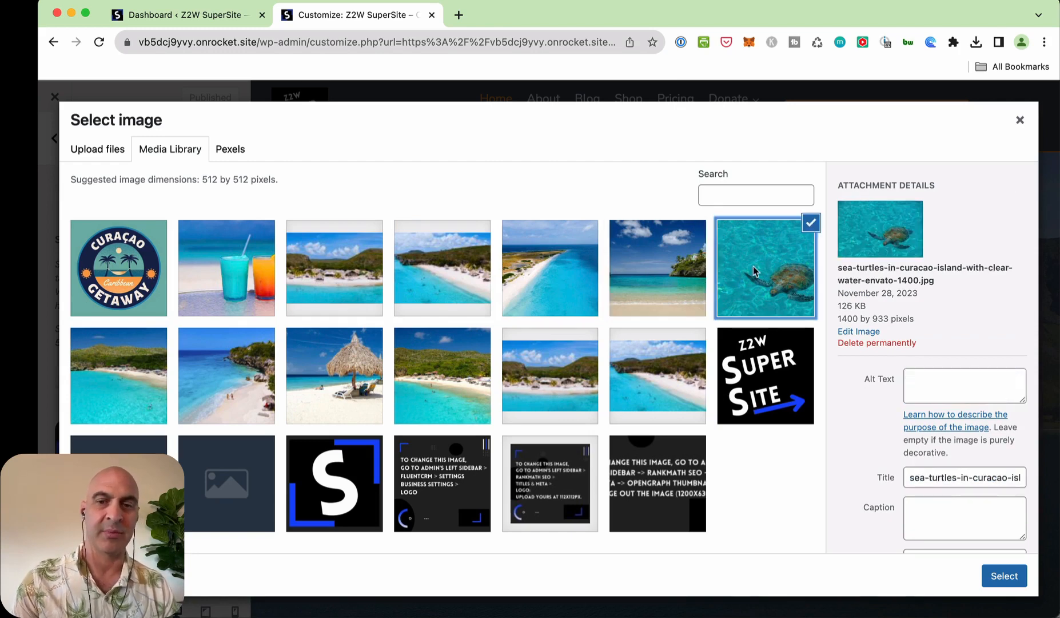
{"action": "triple_click", "coordinate": [922, 477]}
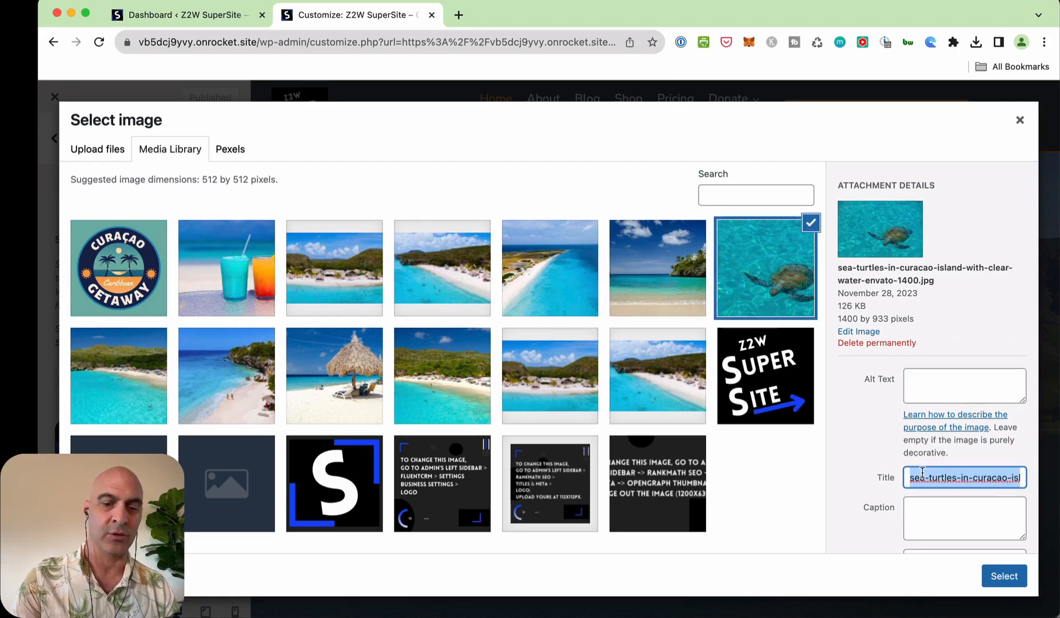
{"action": "left_click", "coordinate": [928, 377]}
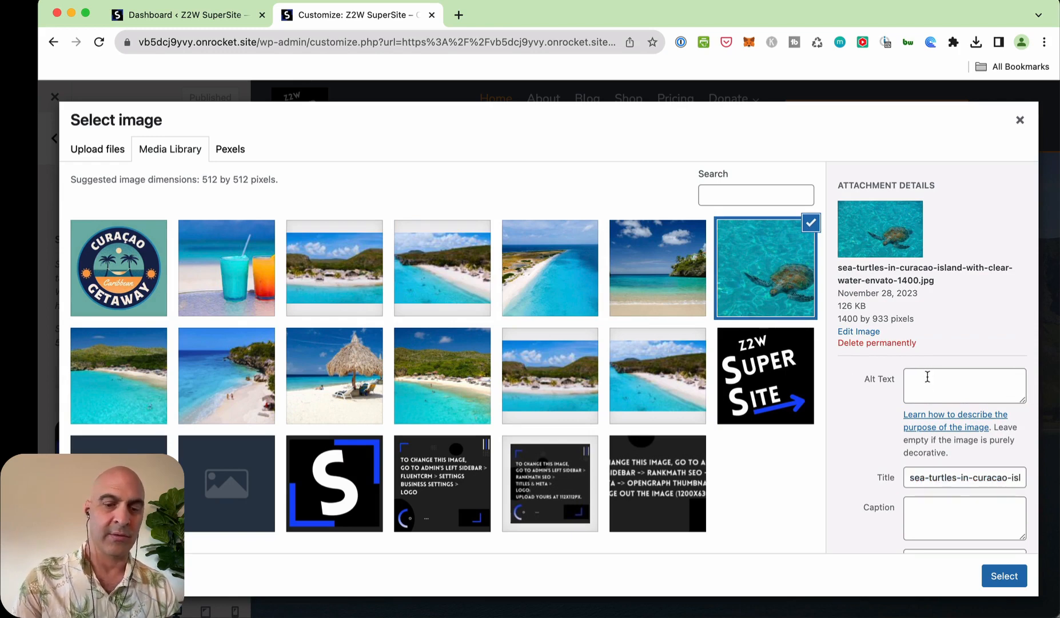
{"action": "key", "text": "super+v"}
Copy the title of groe-knip-beach-curacao-island-tropical-beach-envato-1400-2.jpg into its alt text.
{"action": "left_click", "coordinate": [112, 380]}
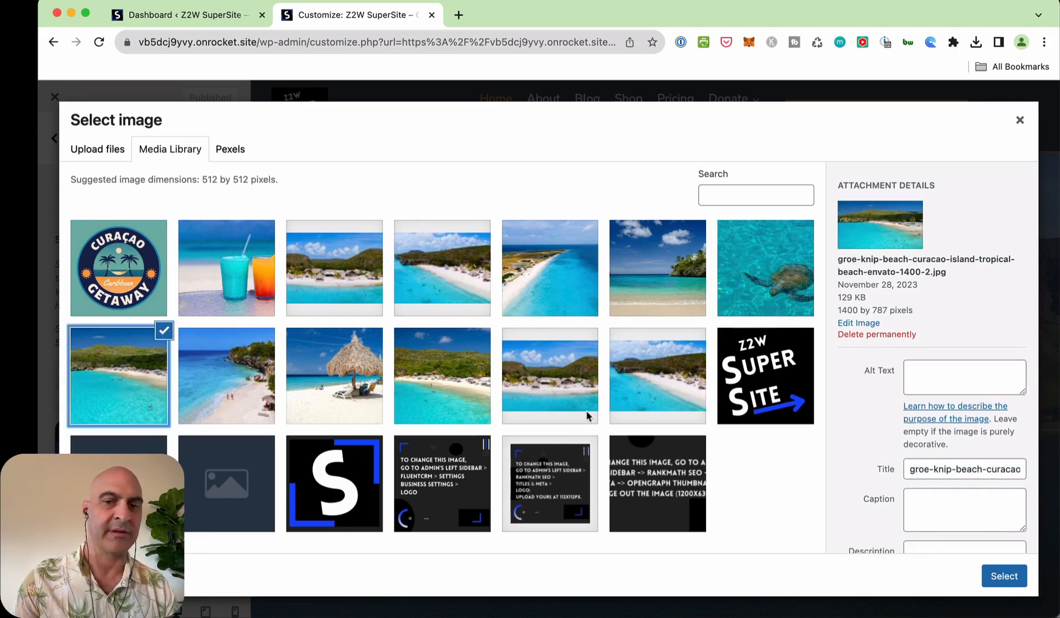
{"action": "triple_click", "coordinate": [941, 475]}
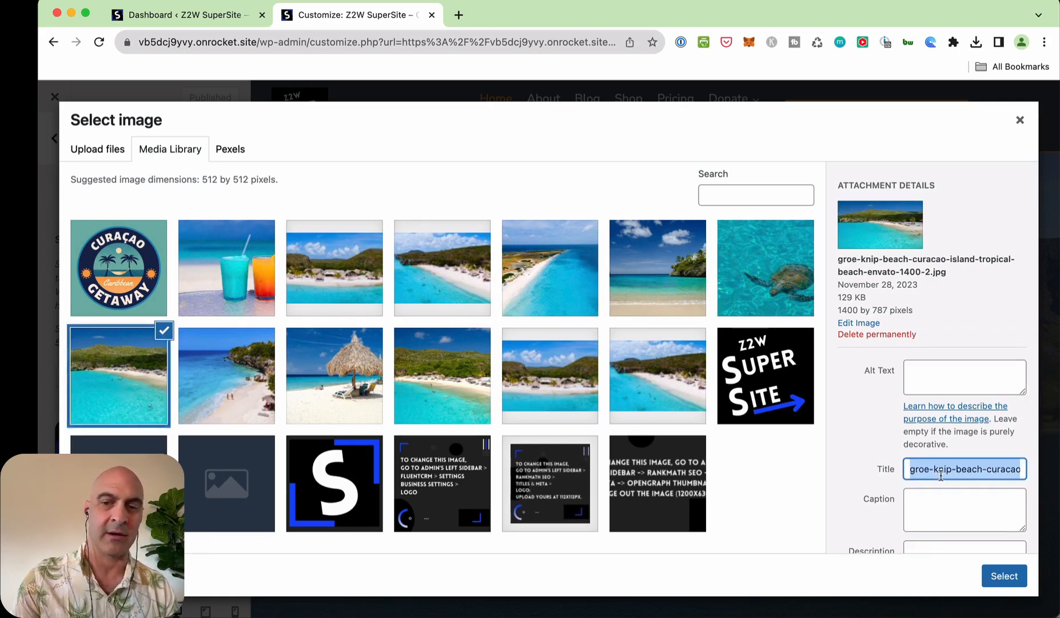
{"action": "left_click", "coordinate": [931, 375]}
{"action": "key", "text": "super+v"}
Copy the title of playa-kalki-beach-caribbean-island-of-curacao-playa-envato-1400.jpg into its alt text.
{"action": "left_click", "coordinate": [271, 381]}
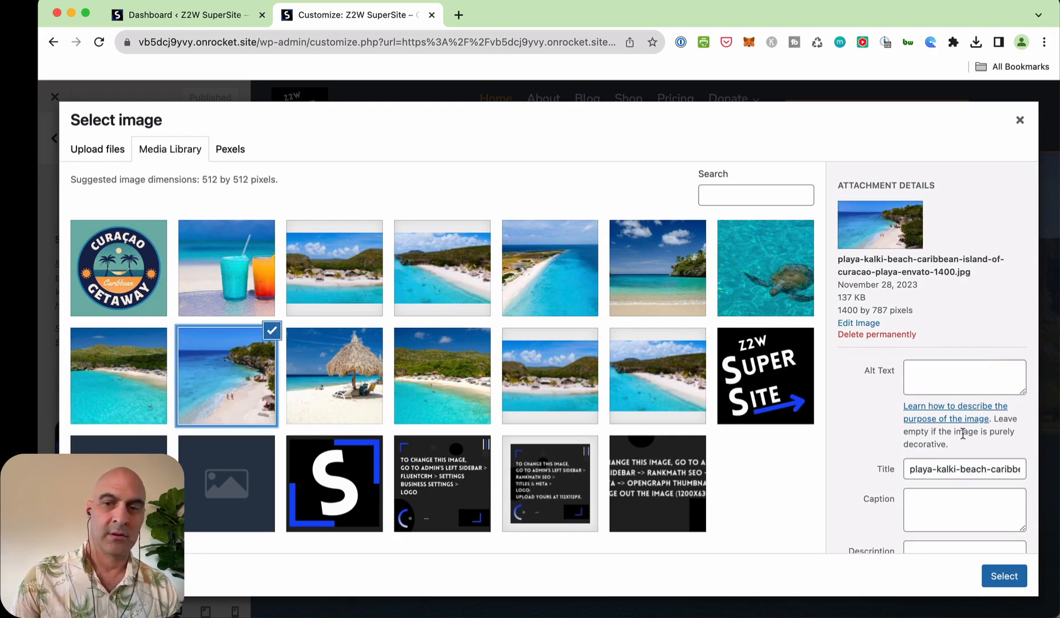
{"action": "triple_click", "coordinate": [981, 474]}
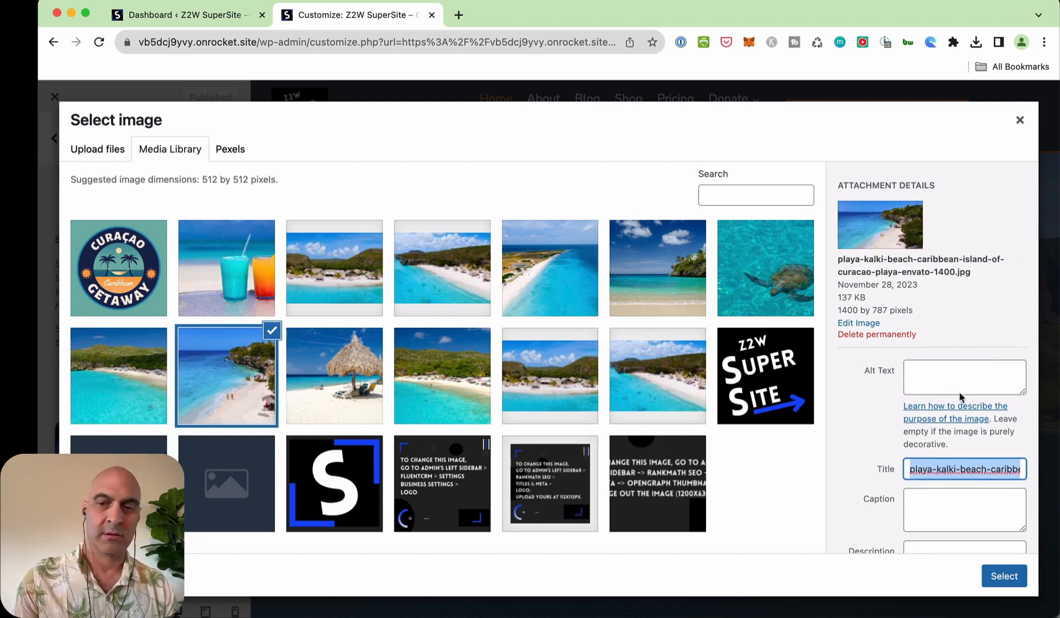
{"action": "left_click", "coordinate": [946, 379]}
{"action": "key", "text": "super+v"}
Copy the title of the straw parasol image, cas-abao-beach-playa-cas-abao-caribbean-island-envato-1400-2.jpg, into its alt text.
{"action": "left_click", "coordinate": [335, 376]}
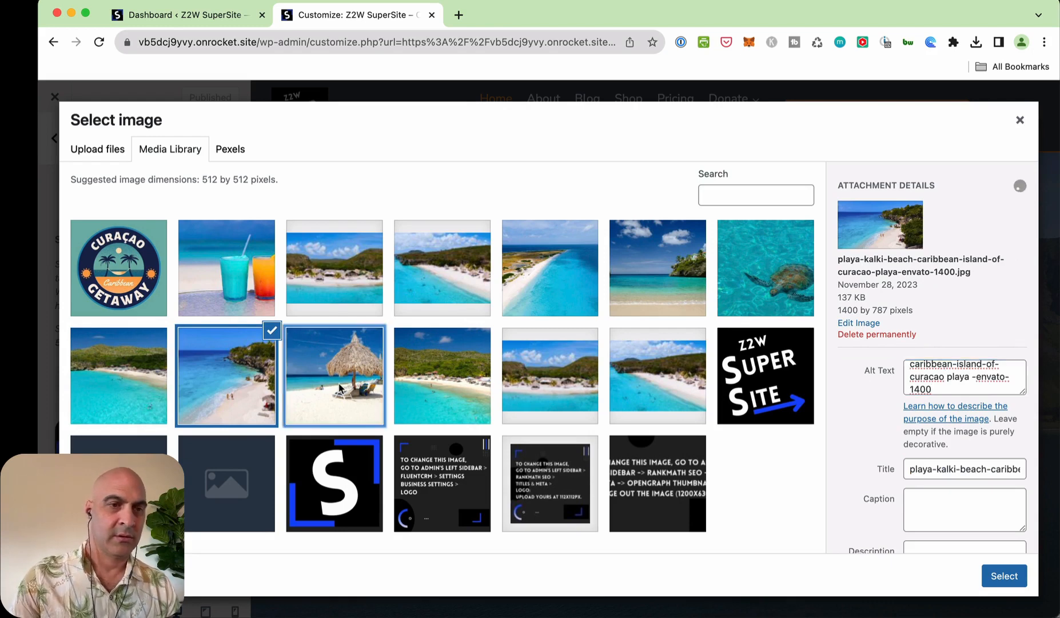
{"action": "triple_click", "coordinate": [974, 478]}
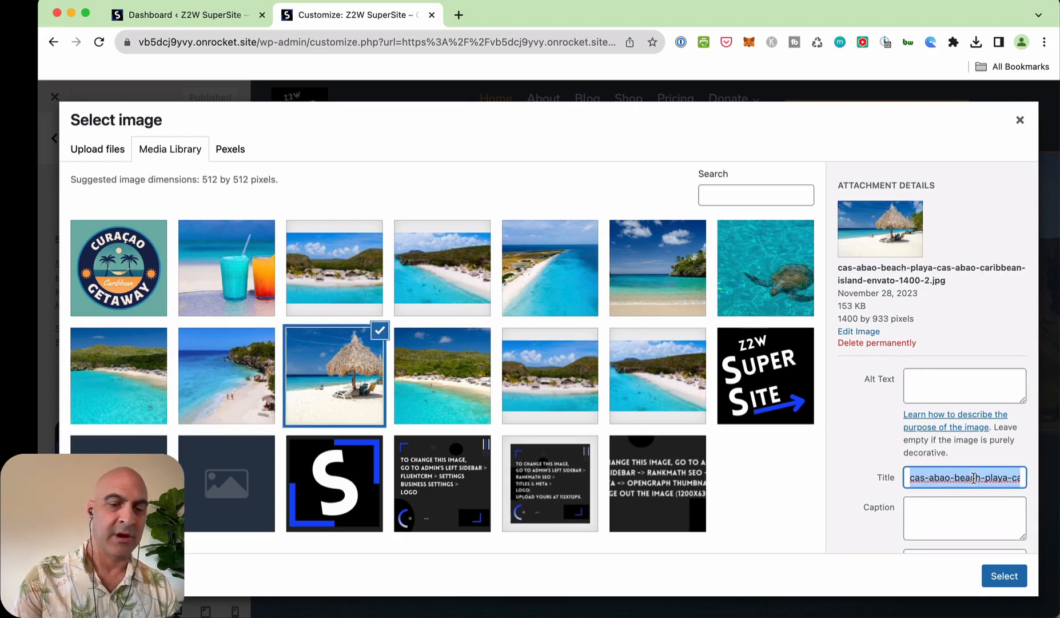
{"action": "left_click", "coordinate": [930, 388]}
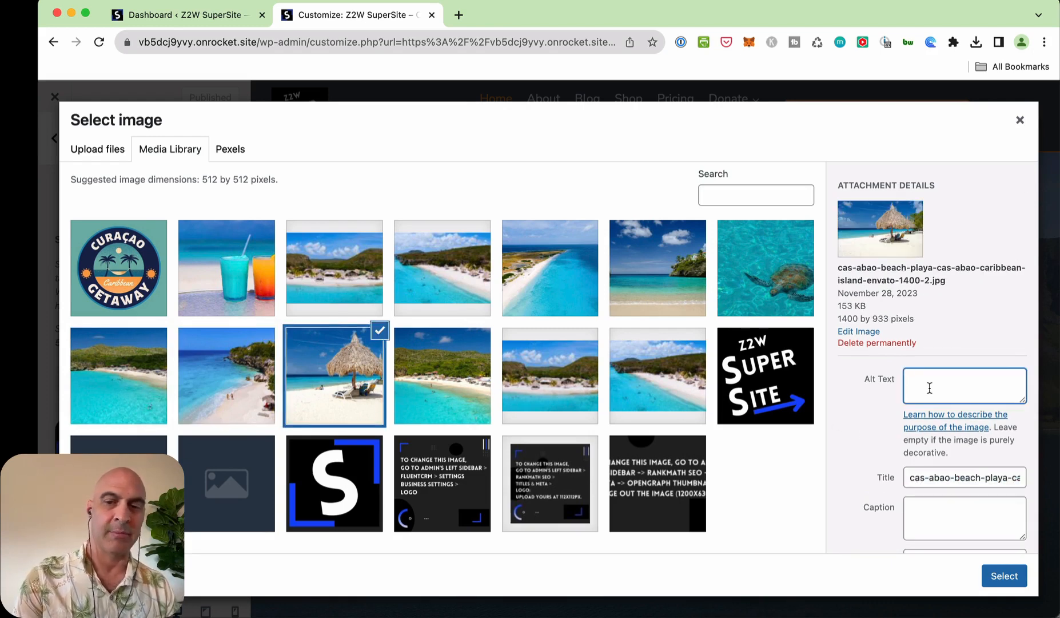
{"action": "key", "text": "cmd+v"}
Copy the title of groe-knip-beach-curacao-island-tropical-beach-envato-1400.jpg into its alt text.
{"action": "left_click", "coordinate": [429, 358]}
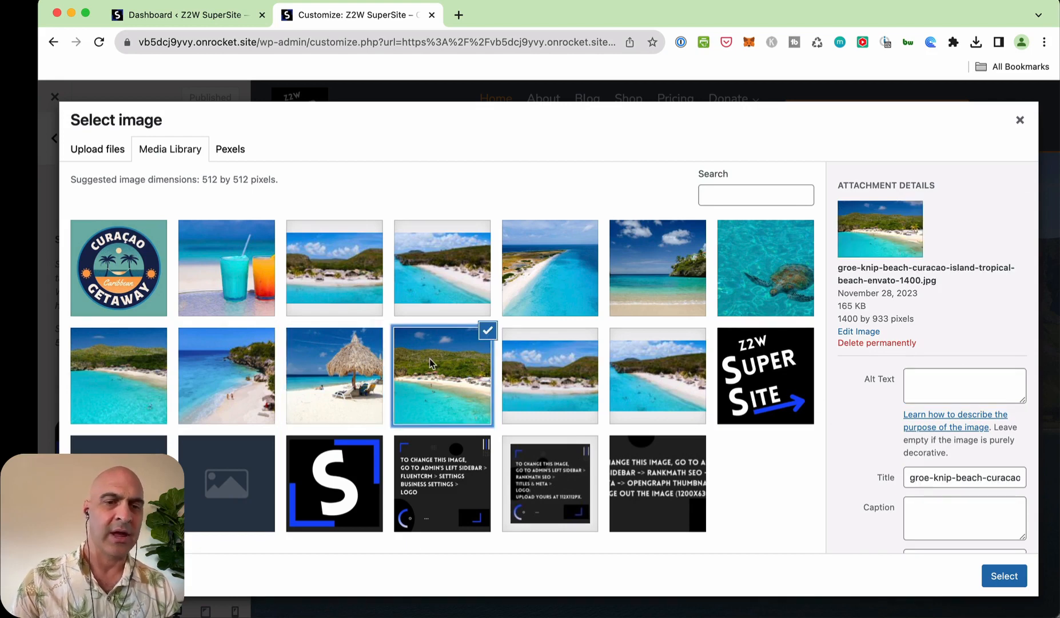
{"action": "triple_click", "coordinate": [967, 478]}
{"action": "key", "text": "cmd+c"}
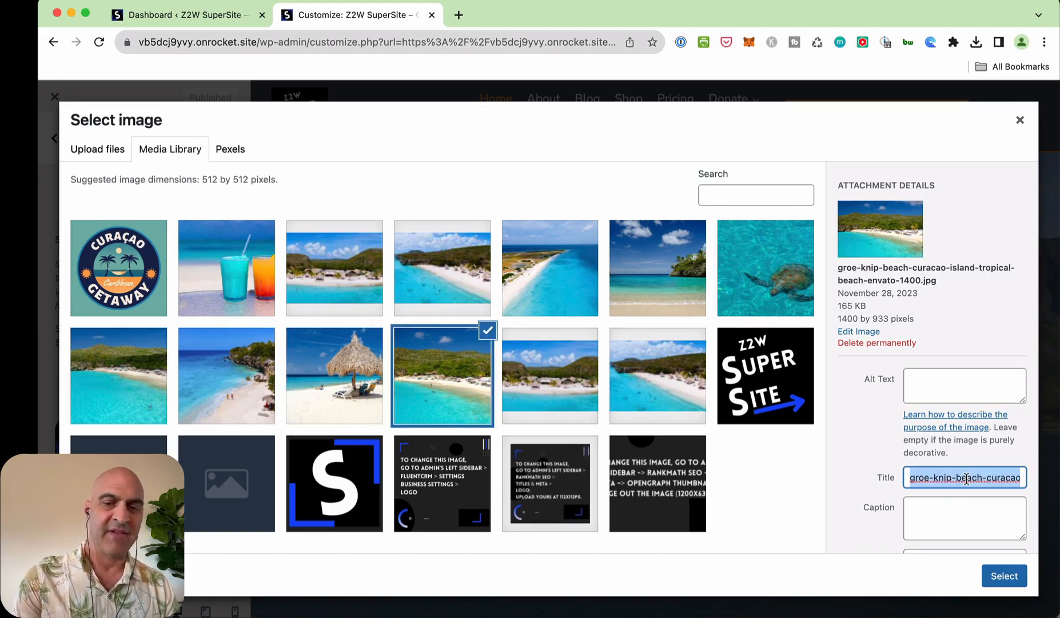
{"action": "left_click", "coordinate": [928, 378]}
{"action": "key", "text": "cmd+v"}
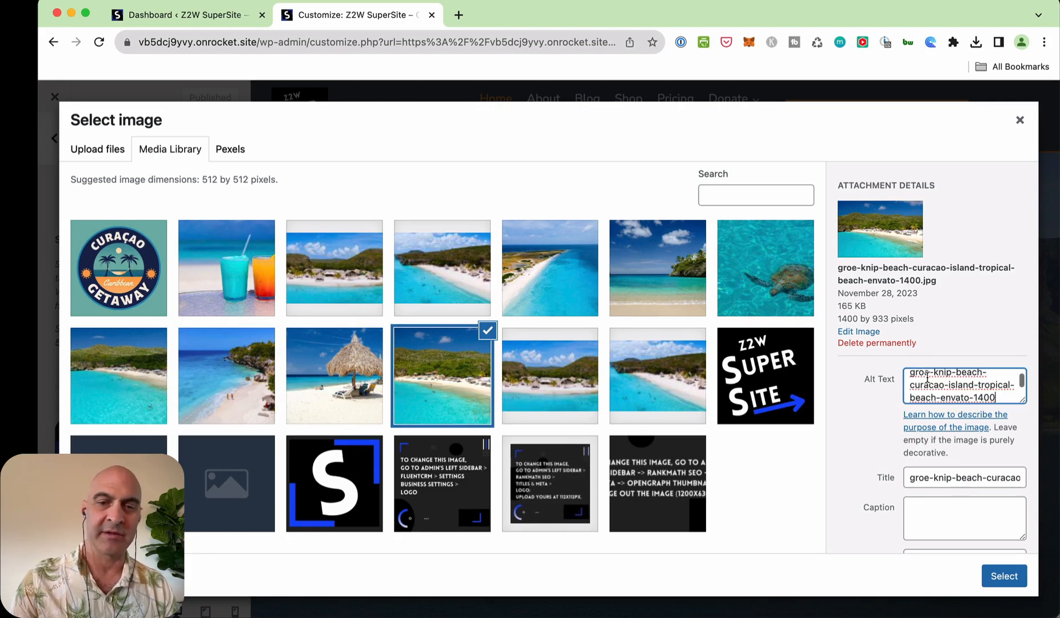
Copy the title of cas-abao-beach-playa-cas-abao-caribbean-island-of-1920-envato.jpg into its alt text.
{"action": "left_click", "coordinate": [549, 382]}
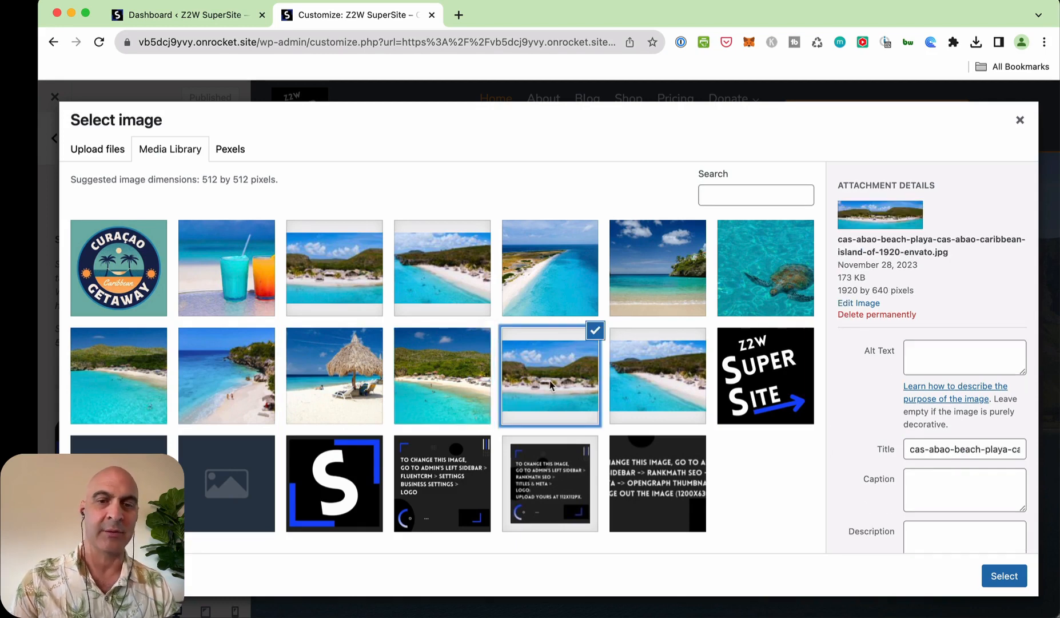
{"action": "triple_click", "coordinate": [976, 448]}
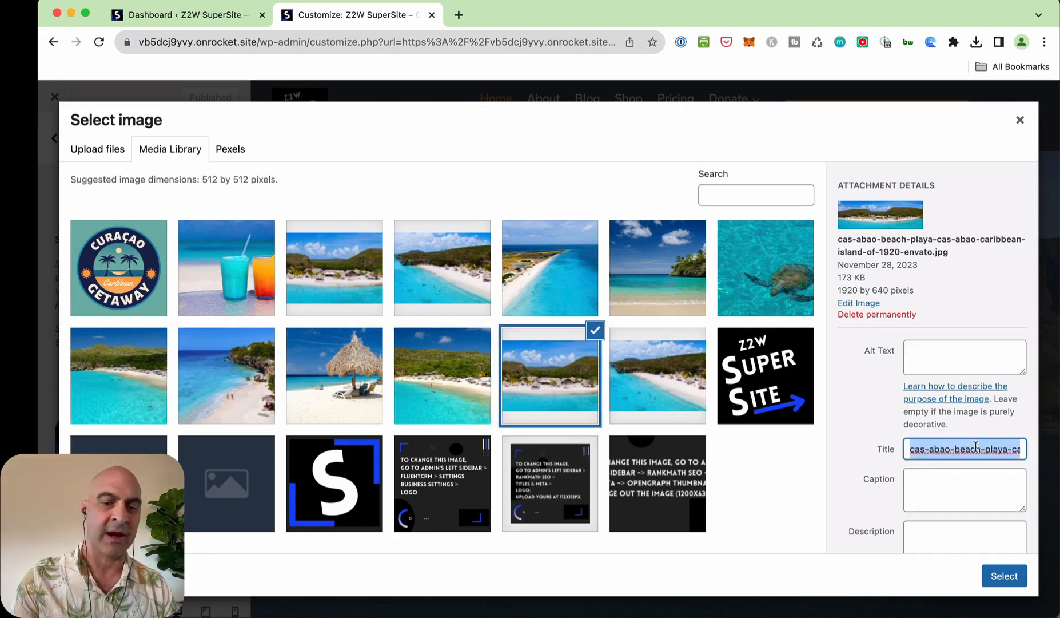
{"action": "left_click", "coordinate": [921, 358]}
{"action": "type", "text": "cas-abao-beach-playa-cas-abao-caribbean-island-of-1920 envato"}
Copy the title of cas-abao-beach-playa-cas-abao-caribbean-island-1920-envato-2.jpg into its alt text.
{"action": "left_click", "coordinate": [655, 358]}
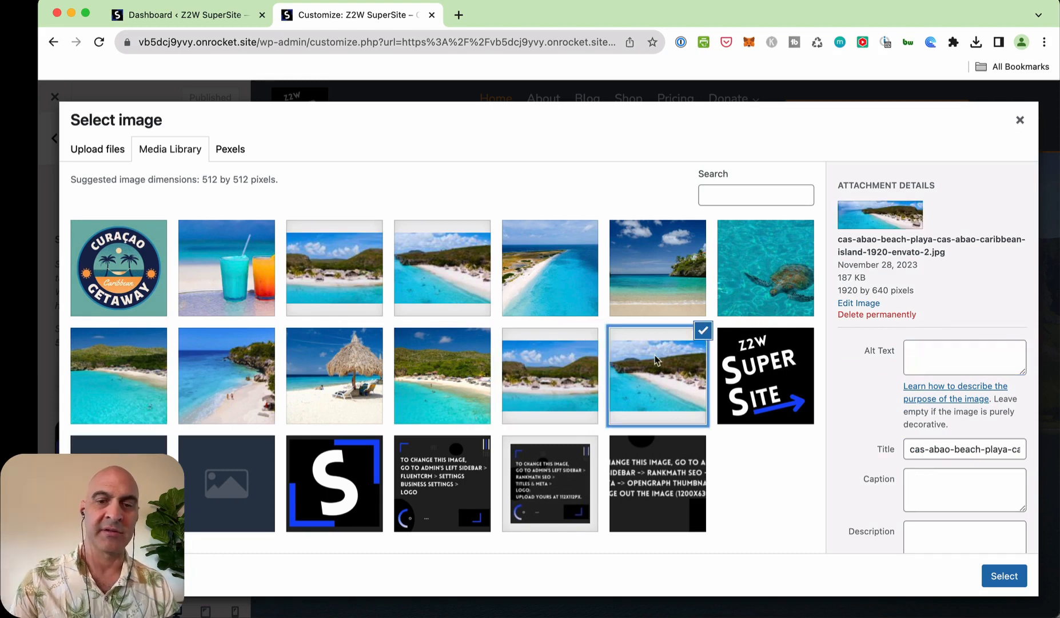
{"action": "triple_click", "coordinate": [980, 450]}
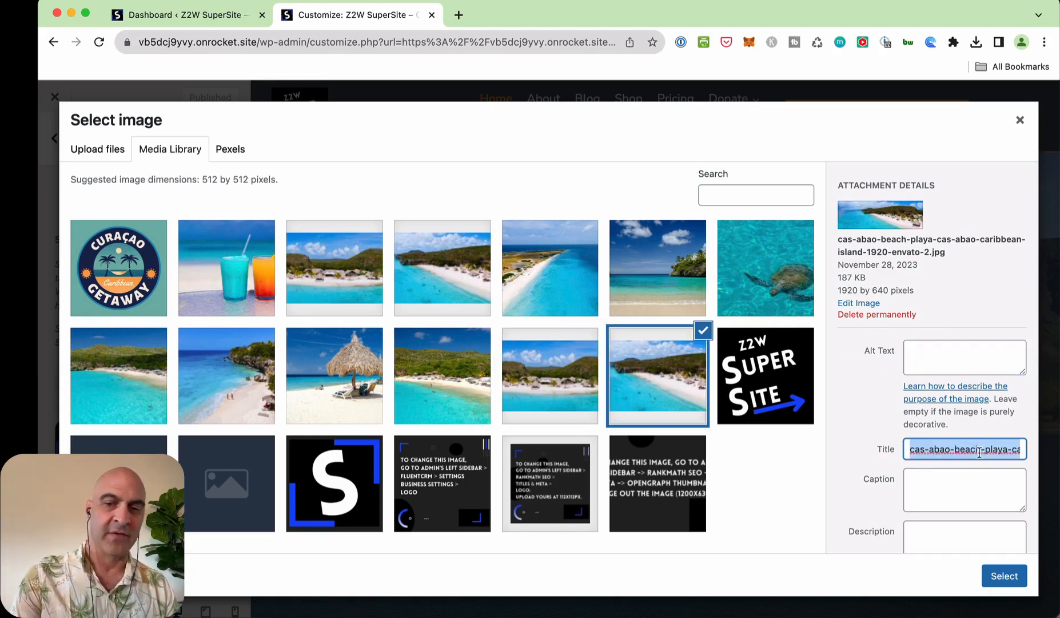
{"action": "left_click", "coordinate": [928, 354]}
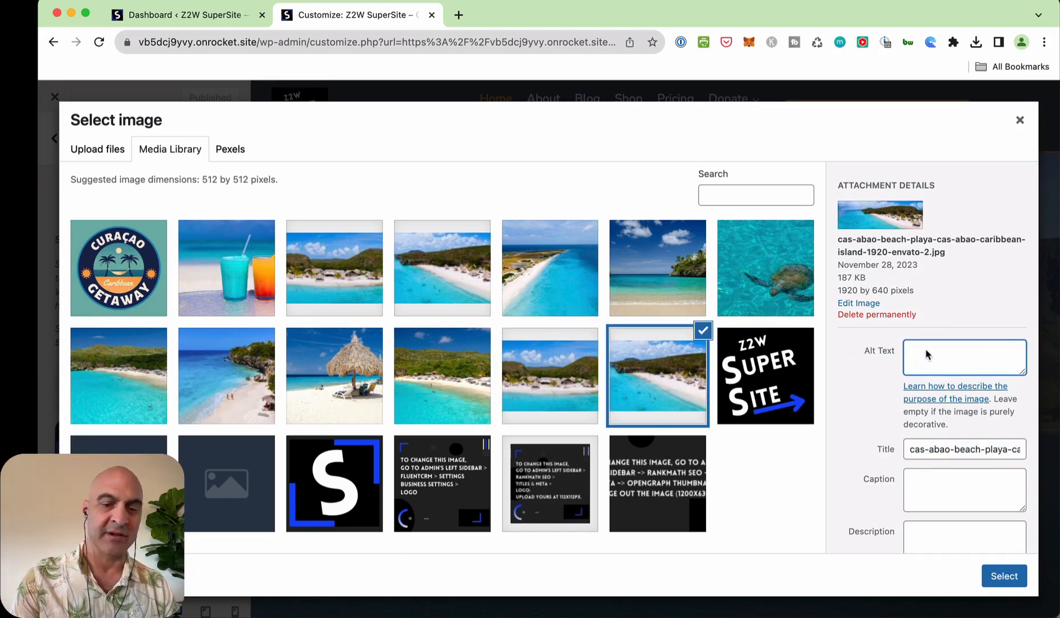
{"action": "type", "text": "cas-abao-beach-playa-cas-abao-caribbean-island 1920 envato 2"}
Copy the title "Curaçao Getaway Logo" of Curacao-Getaway-Logo.jpg into its alt text.
{"action": "left_click", "coordinate": [116, 263]}
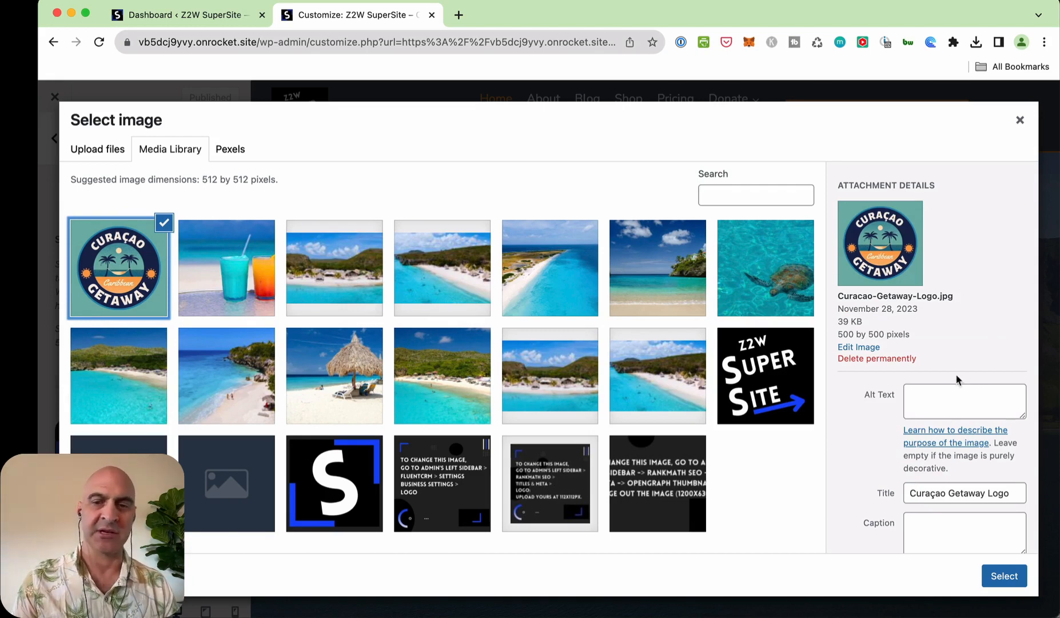
{"action": "triple_click", "coordinate": [946, 500]}
{"action": "key", "text": "super+c"}
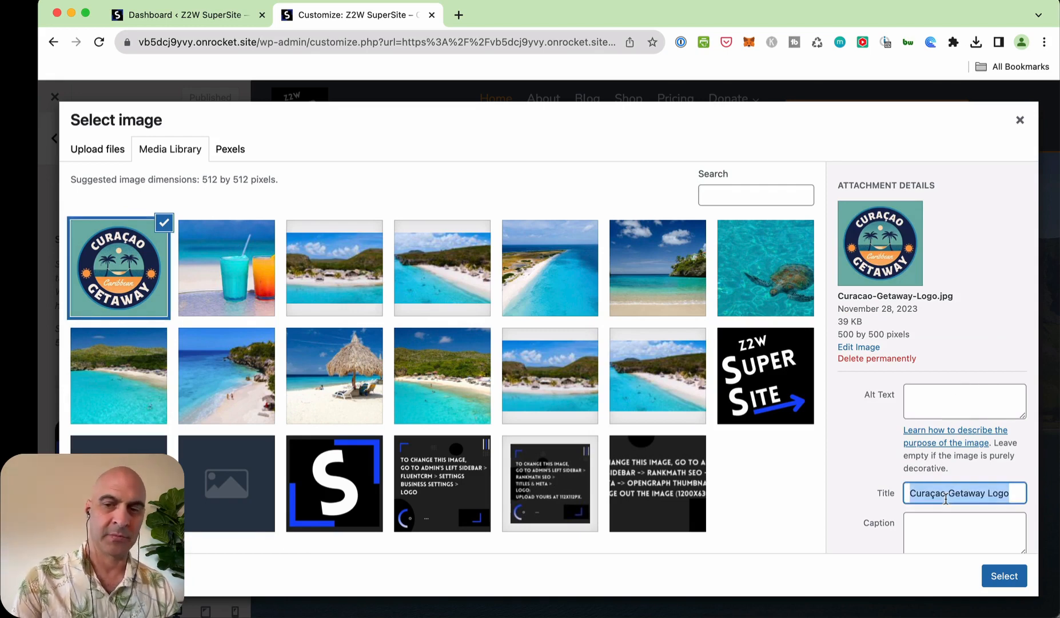
{"action": "left_click", "coordinate": [935, 400]}
{"action": "key", "text": "super+v"}
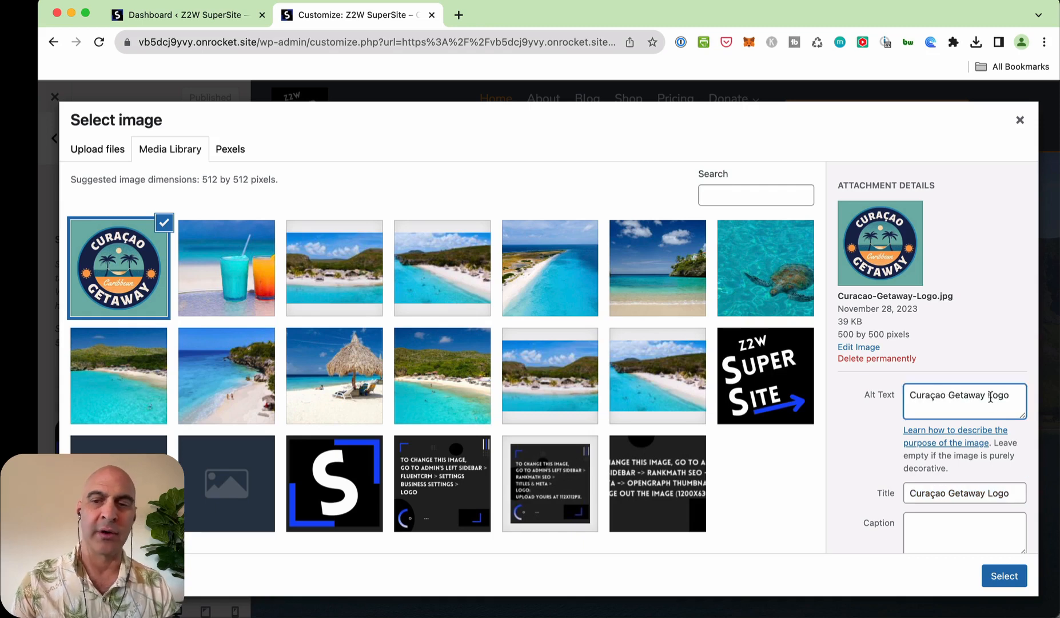
Search the media library for "logo", "cas" and "beach" in turn, and clear the search.
{"action": "left_click", "coordinate": [732, 199]}
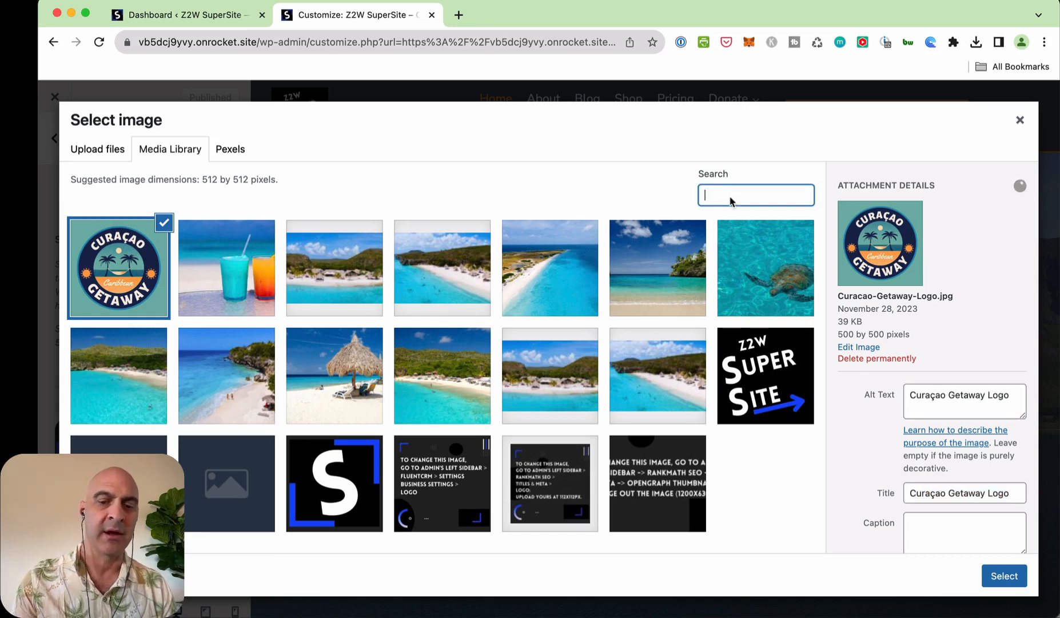
{"action": "type", "text": "logo"}
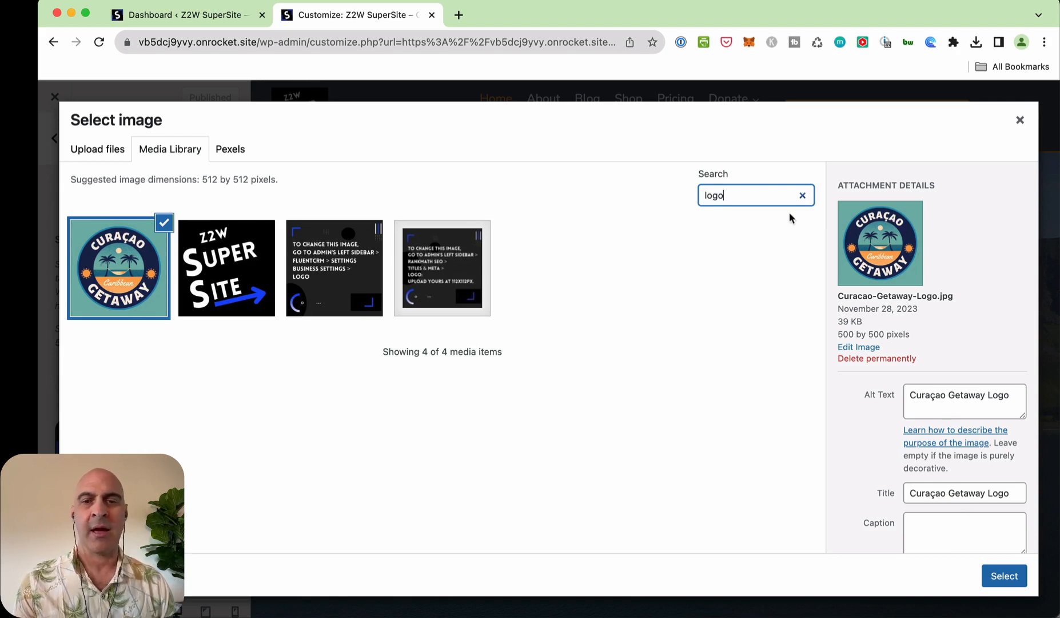
{"action": "double_click", "coordinate": [733, 197]}
{"action": "type", "text": "cas"}
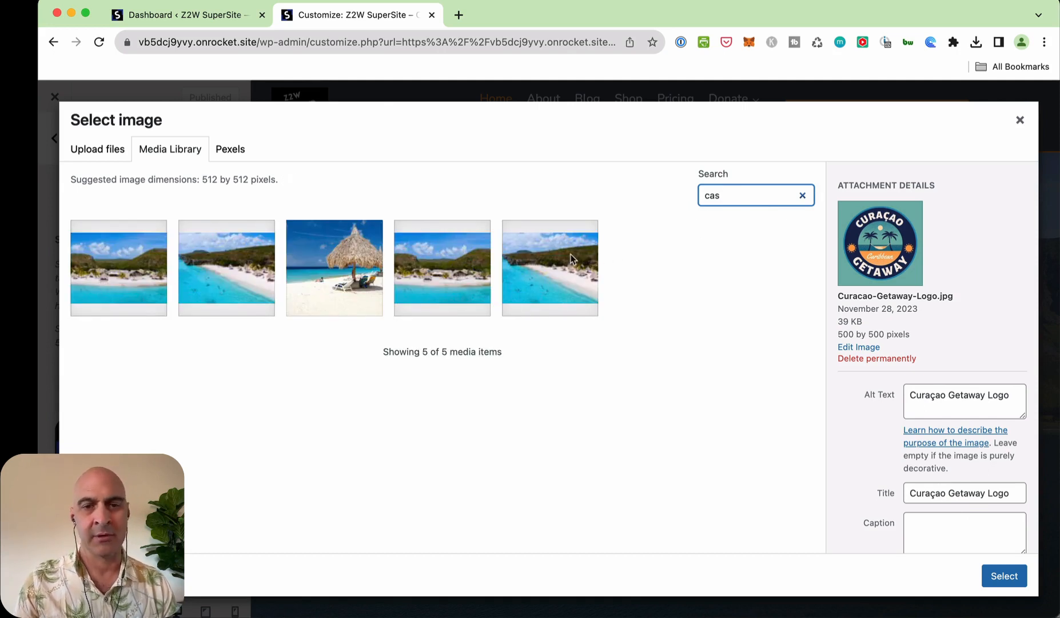
{"action": "double_click", "coordinate": [734, 196]}
{"action": "type", "text": "beach"}
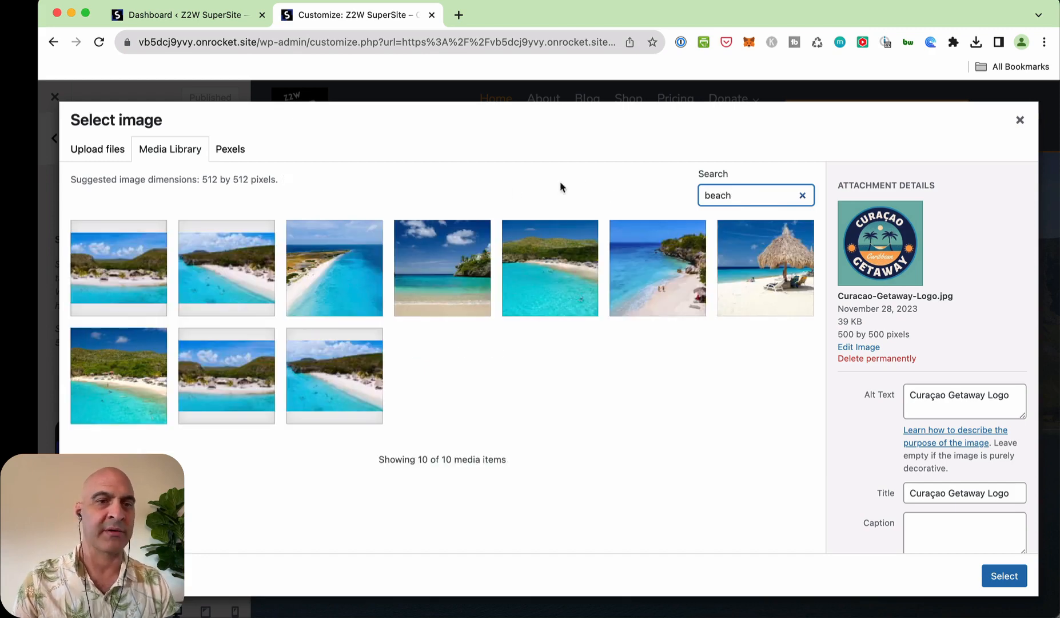
{"action": "double_click", "coordinate": [753, 197]}
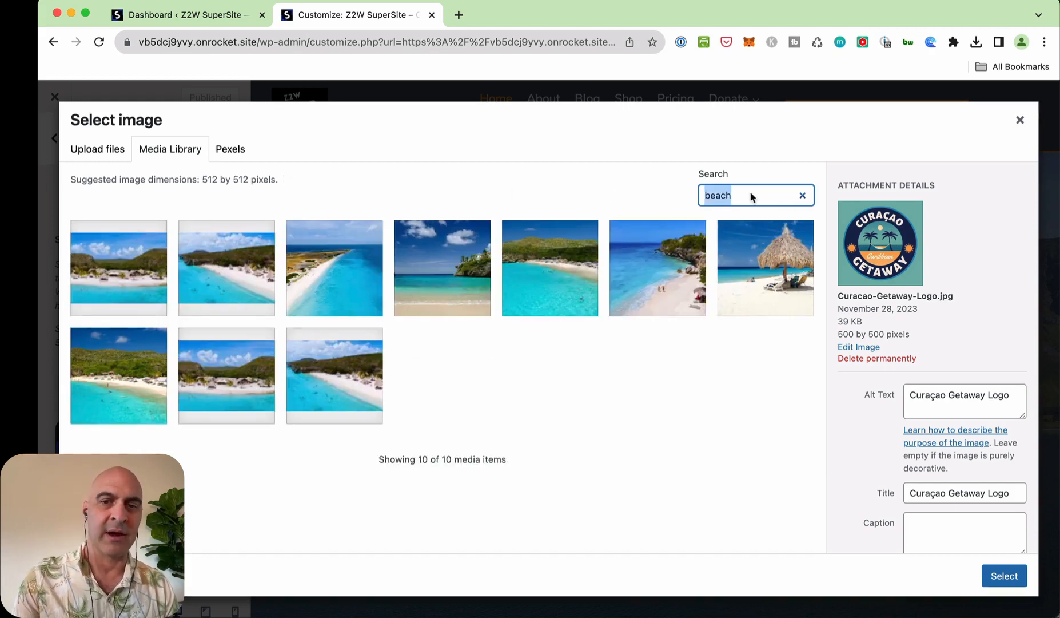
{"action": "key", "text": "BackSpace"}
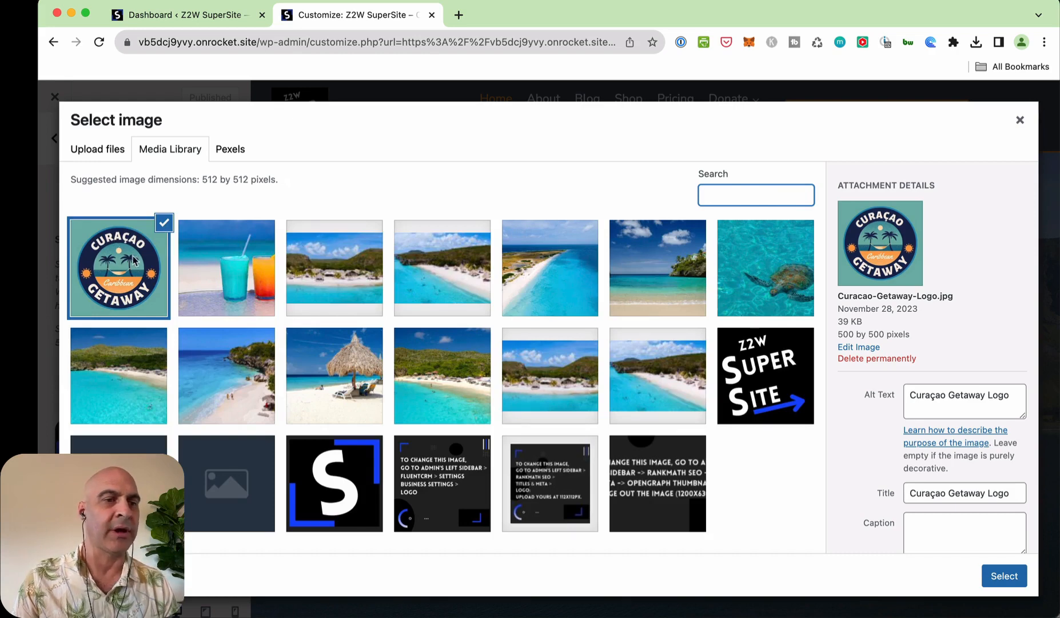
Set Curacao-Getaway-Logo.jpg as the site icon without cropping and publish the change.
{"action": "left_click", "coordinate": [1002, 577]}
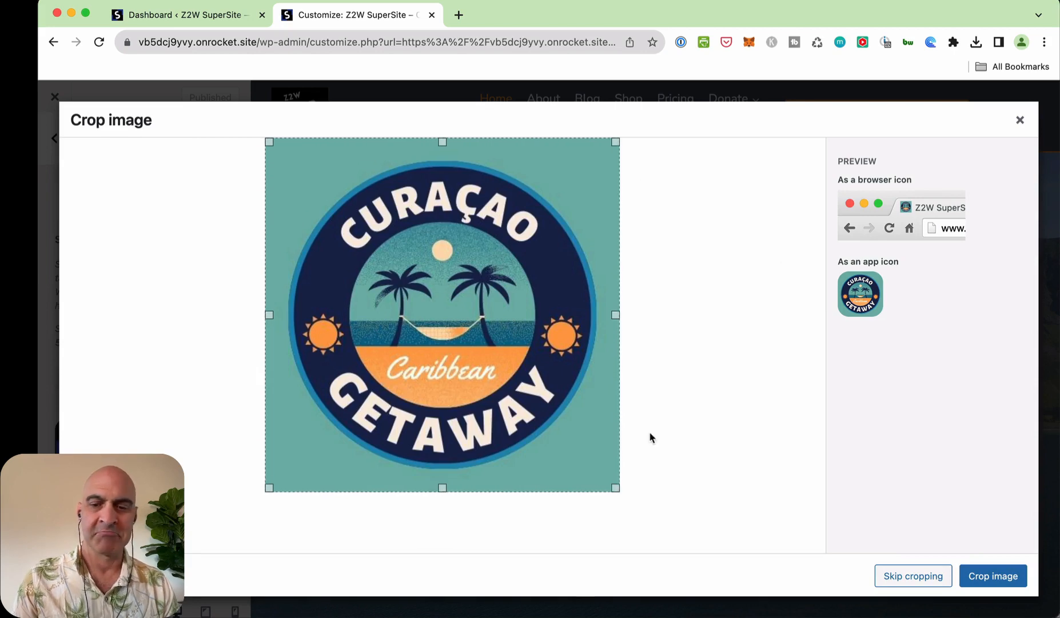
{"action": "left_click", "coordinate": [901, 577]}
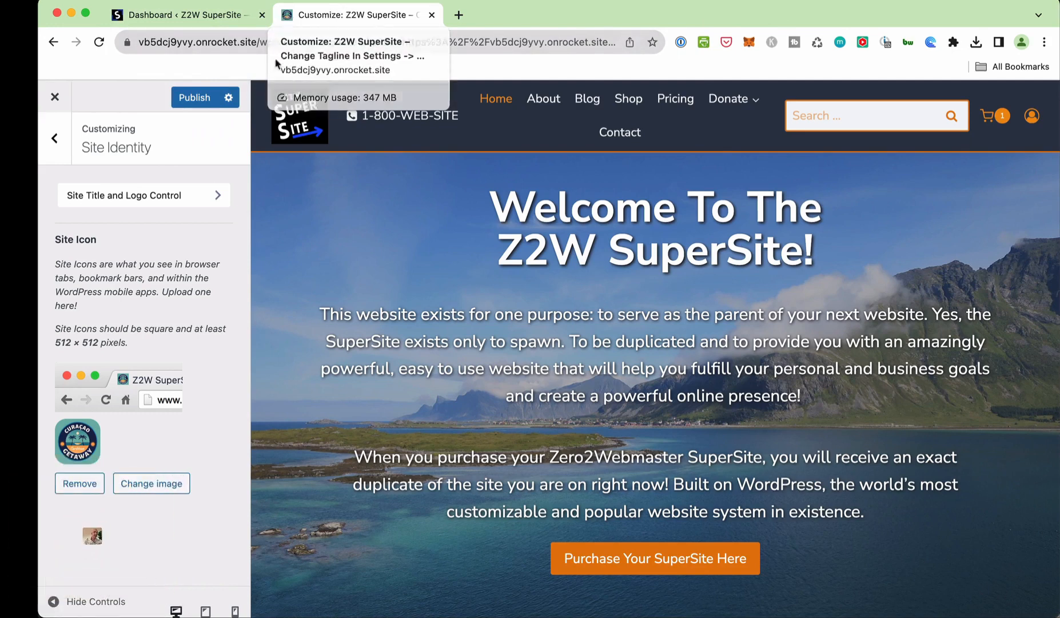
{"action": "left_click", "coordinate": [194, 98]}
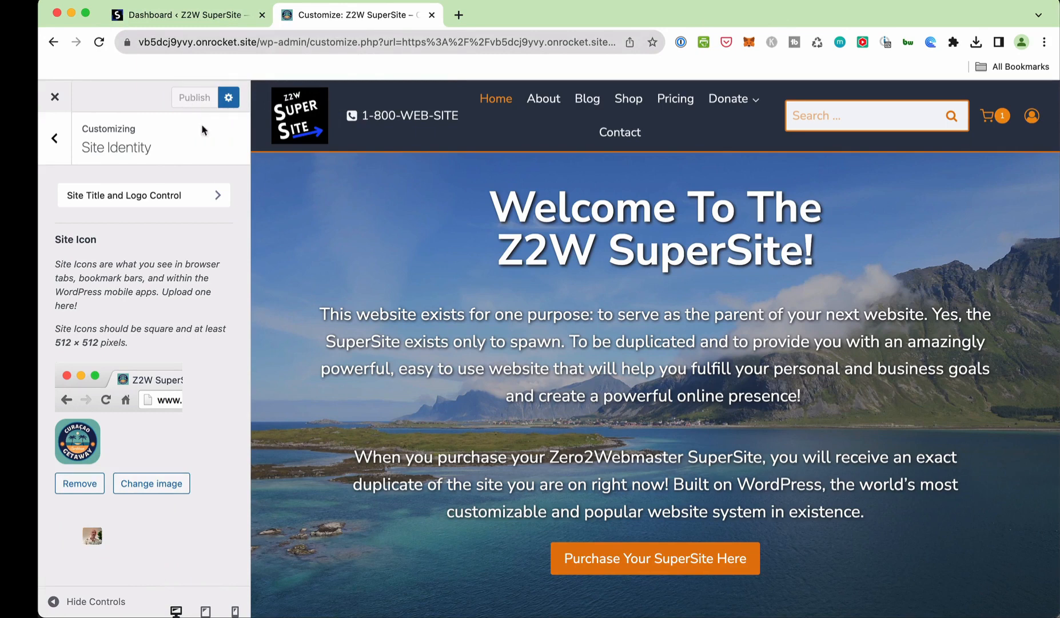
Replace the header logo with Curacao-Getaway-Logo.jpg, without cropping, and publish the change.
{"action": "left_click", "coordinate": [131, 196]}
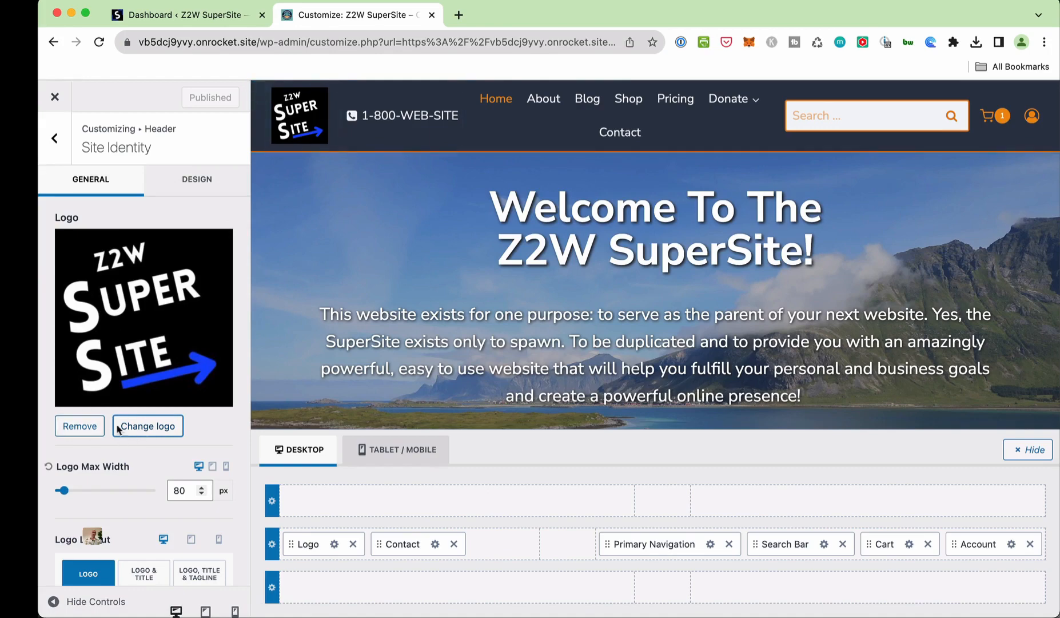
{"action": "left_click", "coordinate": [147, 426]}
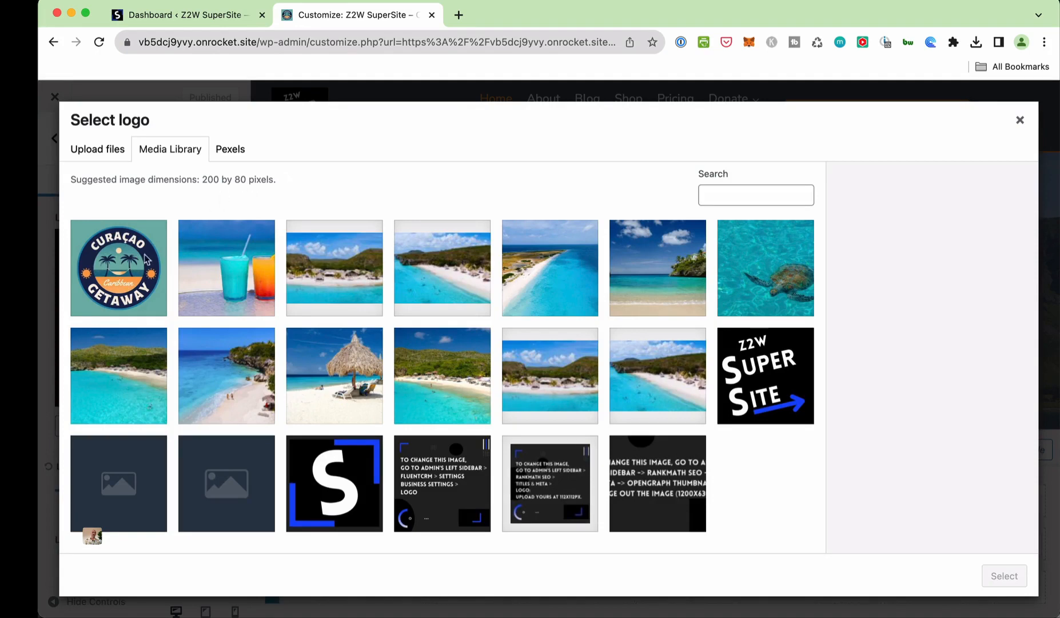
{"action": "left_click", "coordinate": [120, 268]}
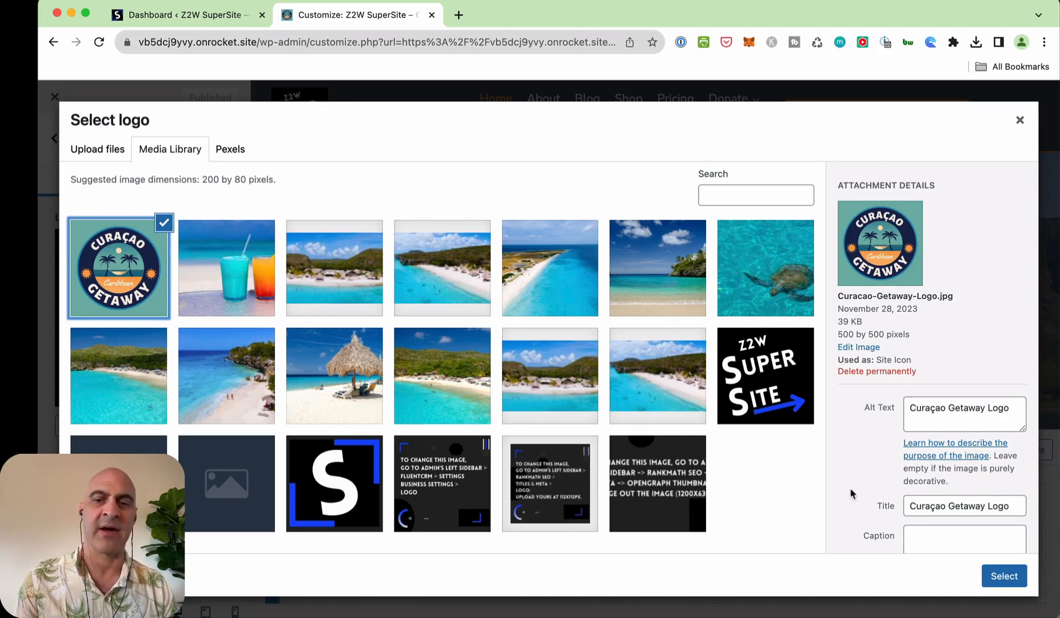
{"action": "left_click", "coordinate": [1007, 575]}
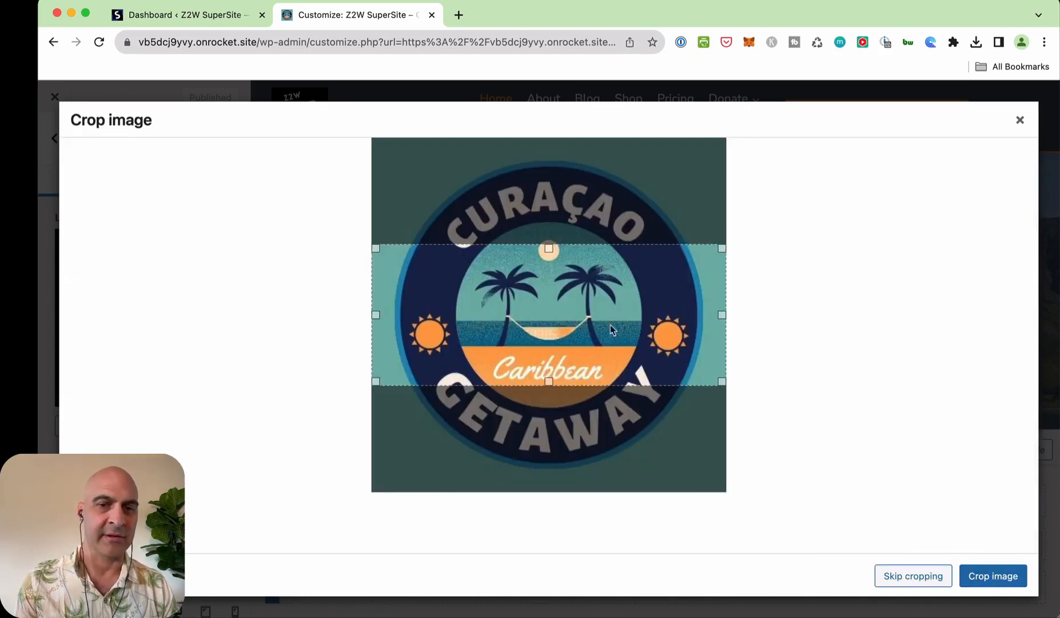
{"action": "left_click_drag", "start_coordinate": [549, 249], "coordinate": [550, 137]}
{"action": "left_click", "coordinate": [935, 574]}
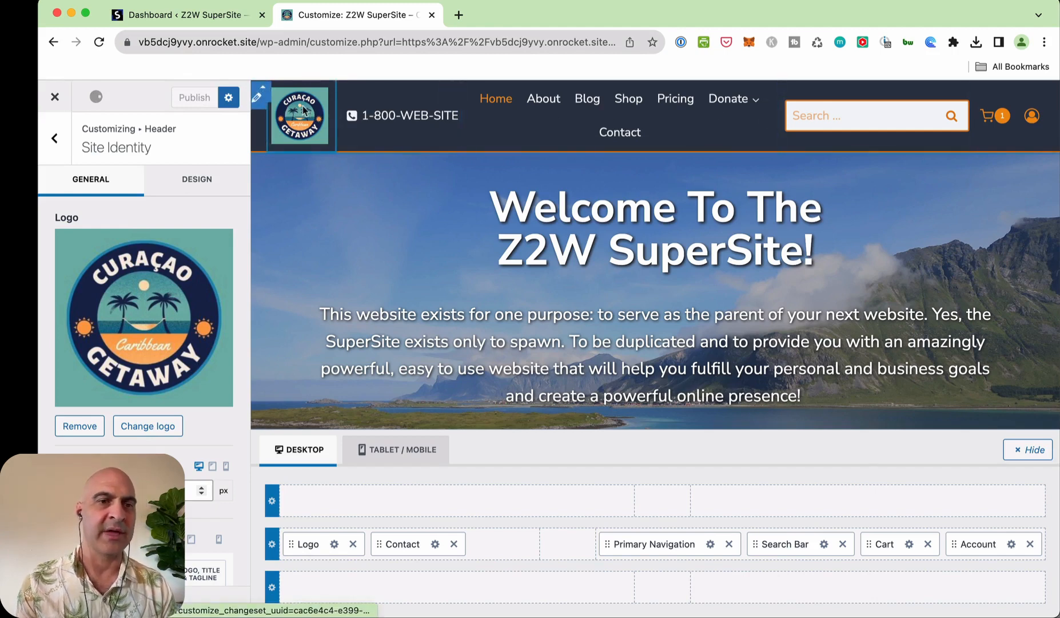
Change the site title to "Curaçao Getaway".
{"action": "scroll", "coordinate": [138, 384], "scroll_direction": "down", "scroll_amount": 6}
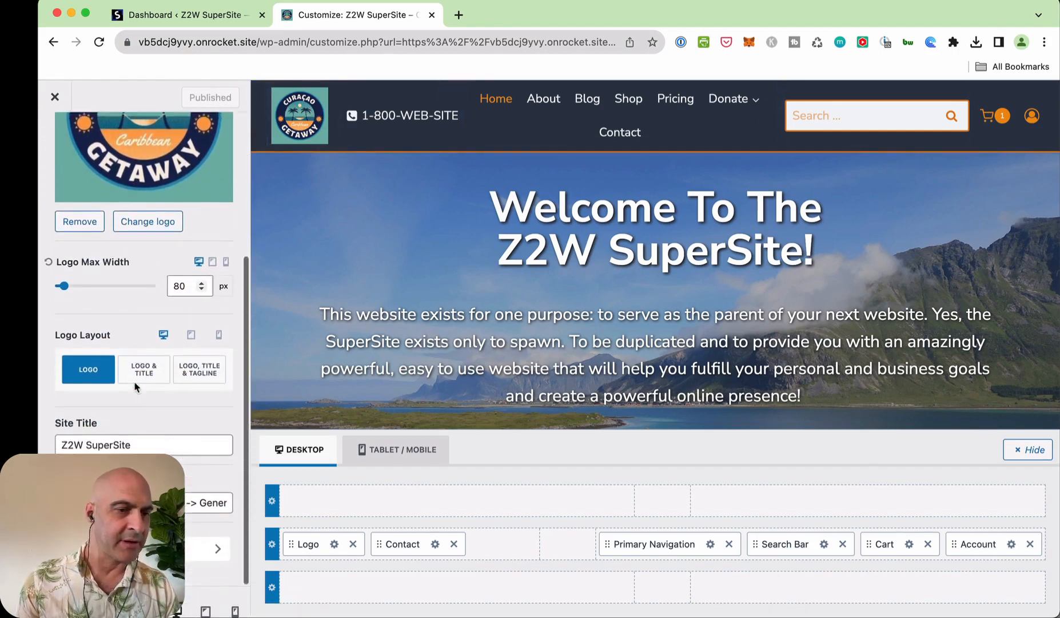
{"action": "triple_click", "coordinate": [83, 445]}
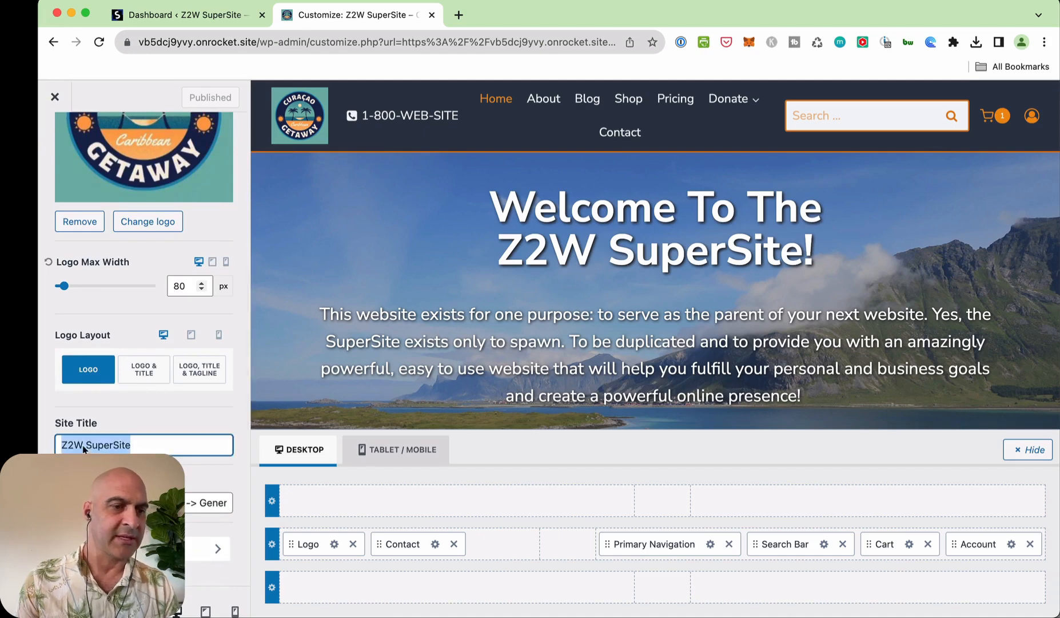
{"action": "type", "text": "Curaçao G"}
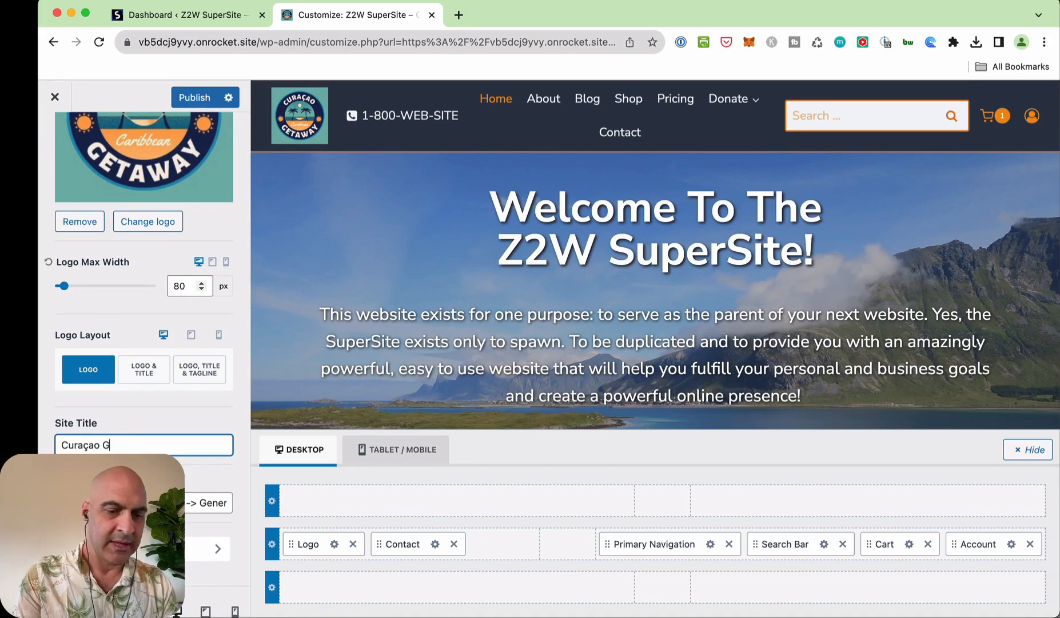
{"action": "type", "text": "etaway"}
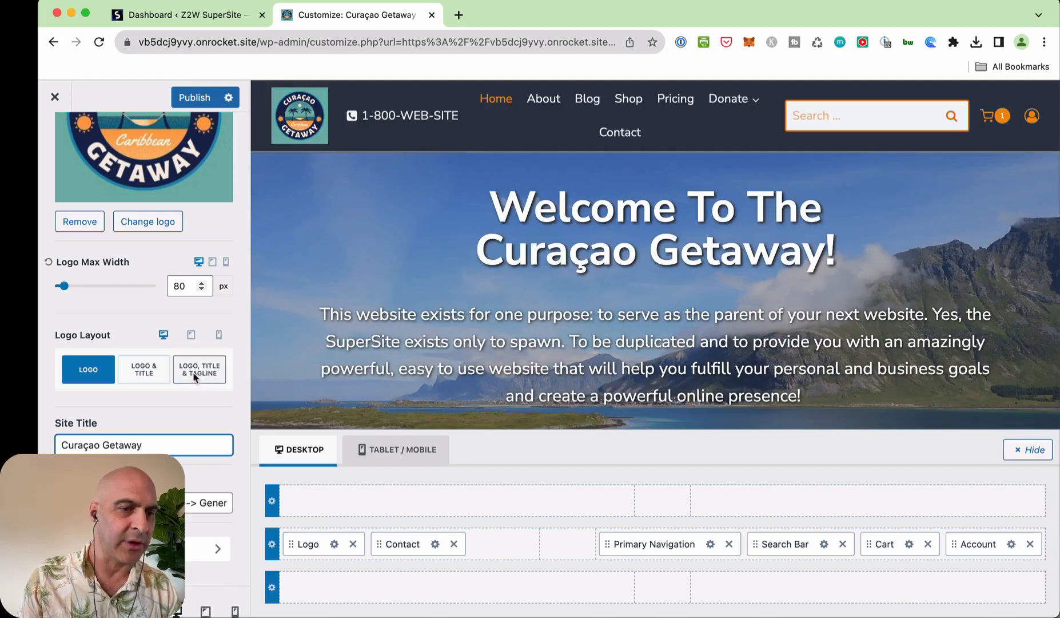
Replace the site tagline with "Your Source For Curaçao Info".
{"action": "key", "text": "Tab"}
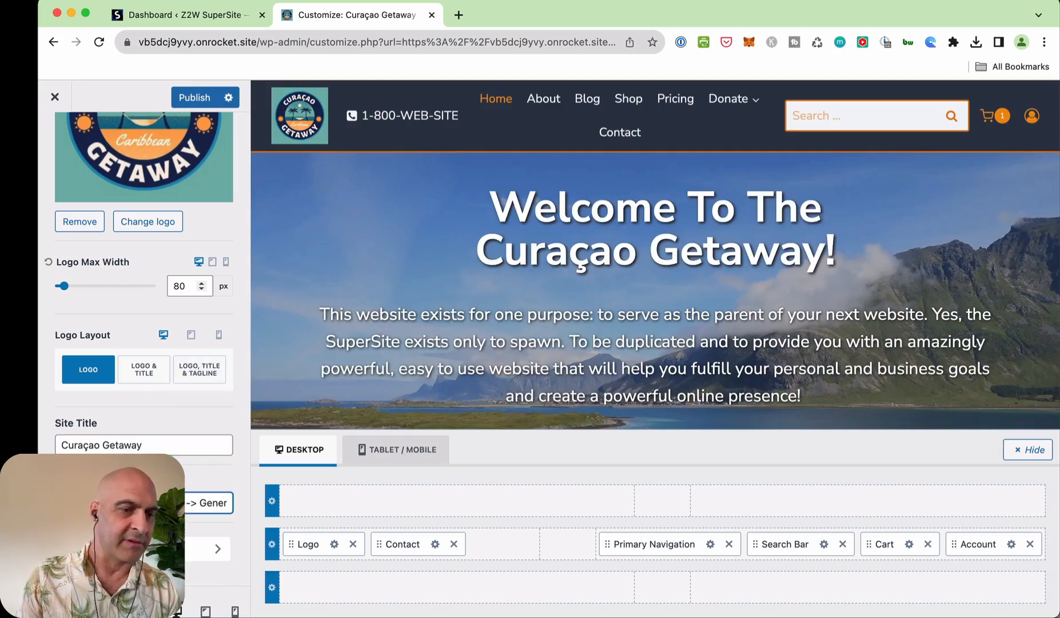
{"action": "key", "text": "super+a"}
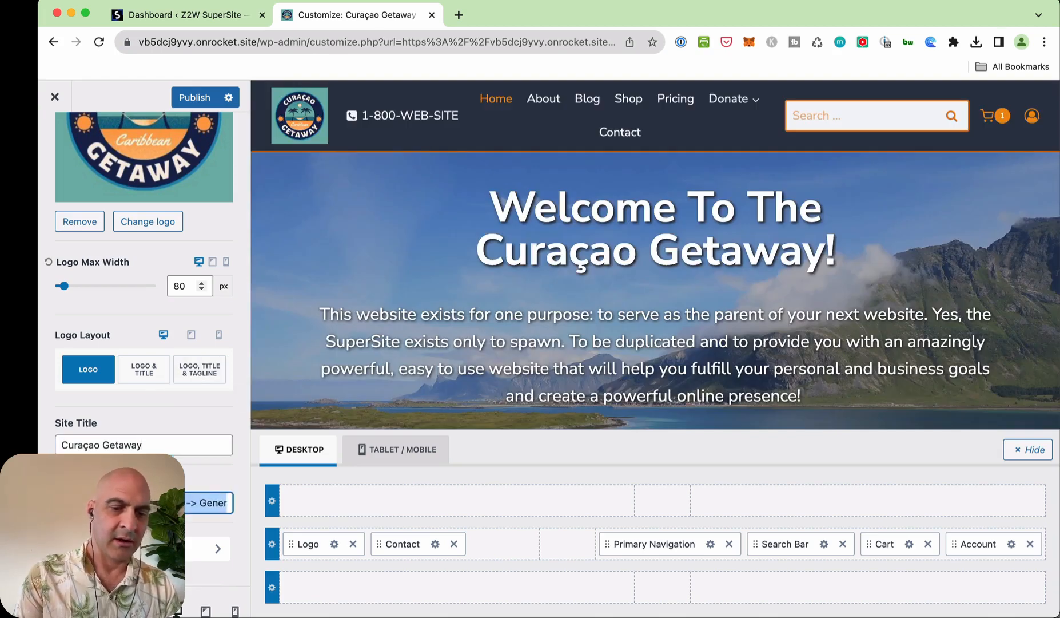
{"action": "key", "text": "BackSpace"}
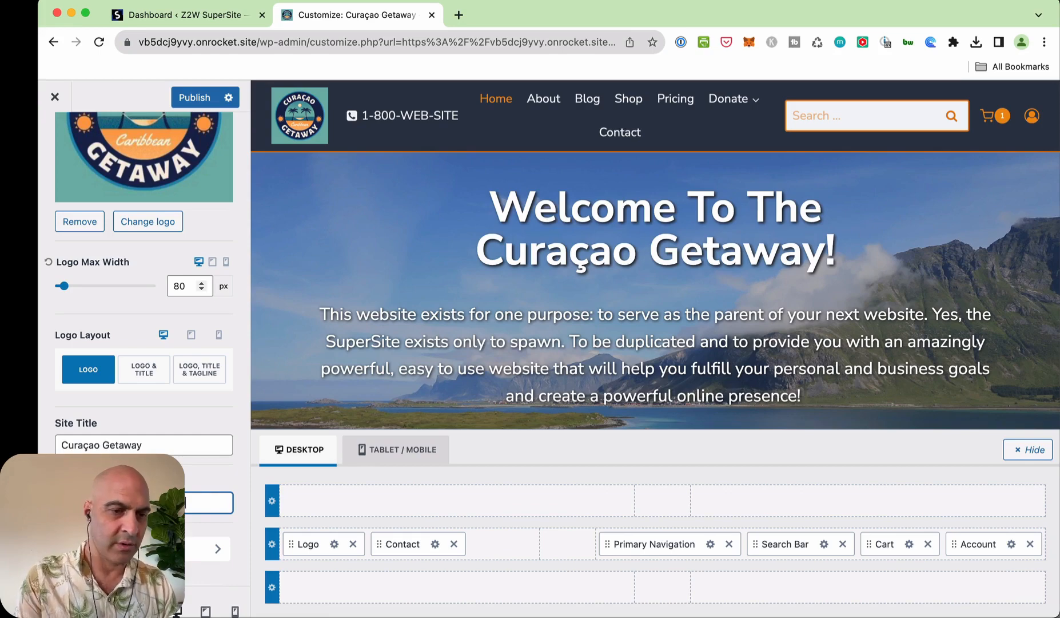
{"action": "key", "text": "XF86AudioMute"}
{"action": "type", "text": "info"}
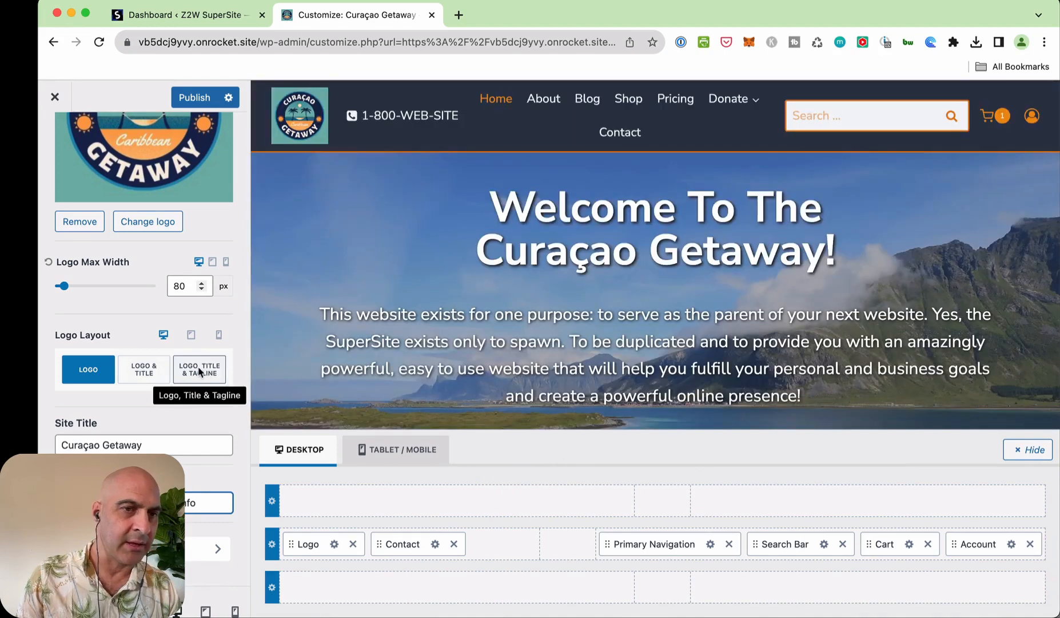
Try the header logo layouts with title and tagline, return to the logo-only layout, and publish the site identity changes.
{"action": "left_click", "coordinate": [198, 369]}
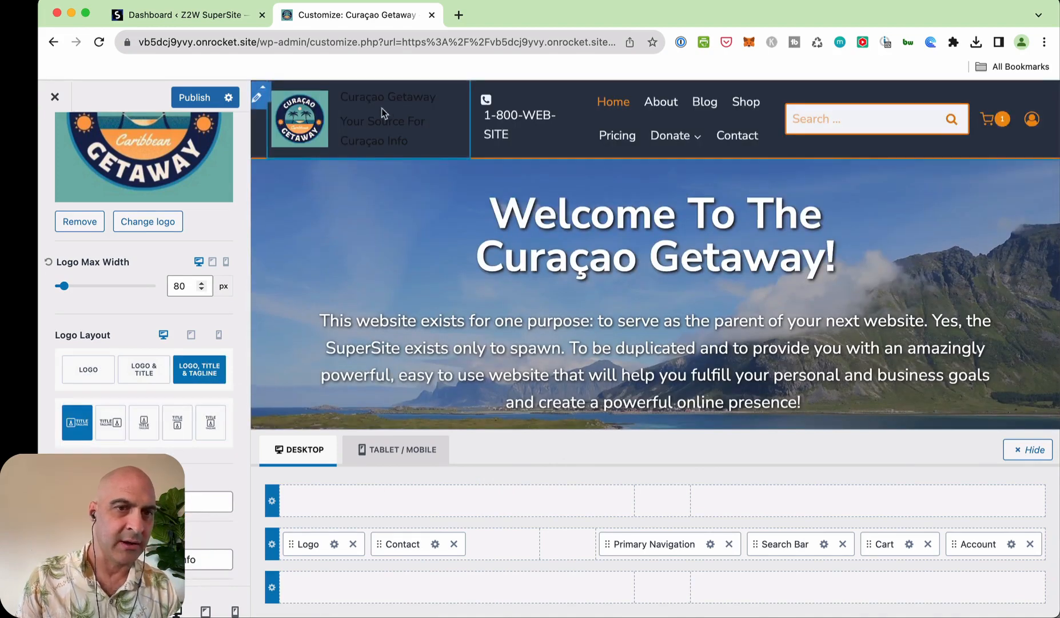
{"action": "left_click", "coordinate": [144, 371]}
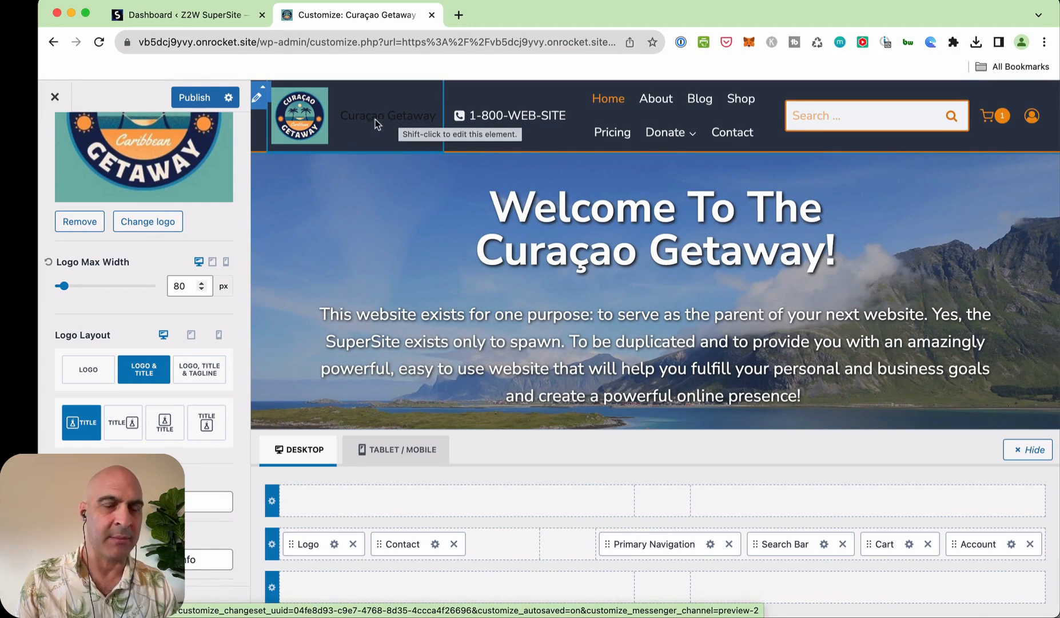
{"action": "left_click", "coordinate": [87, 369]}
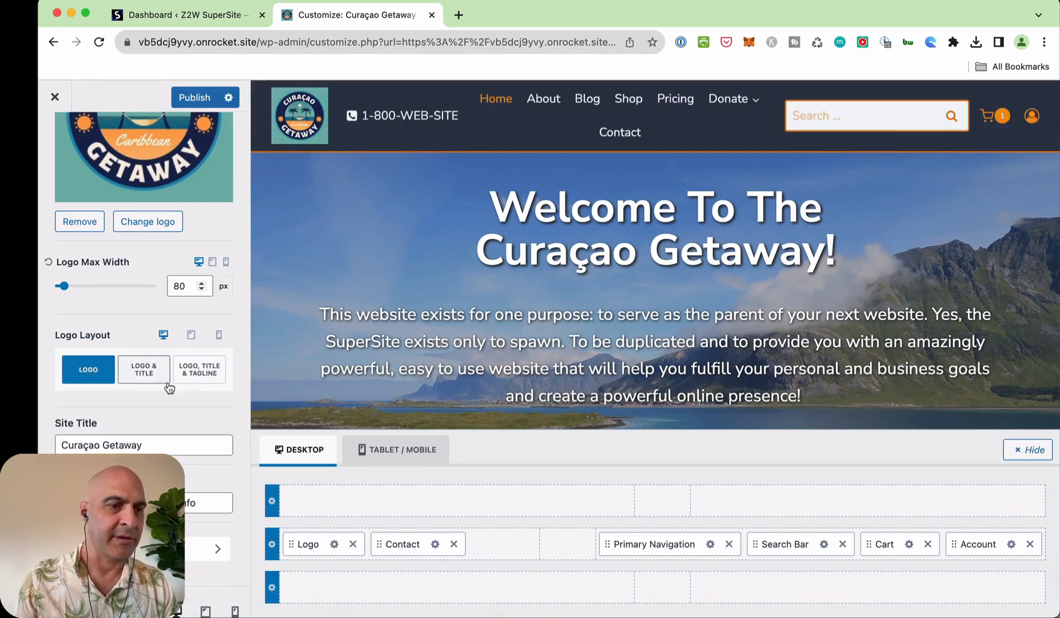
{"action": "left_click", "coordinate": [192, 98]}
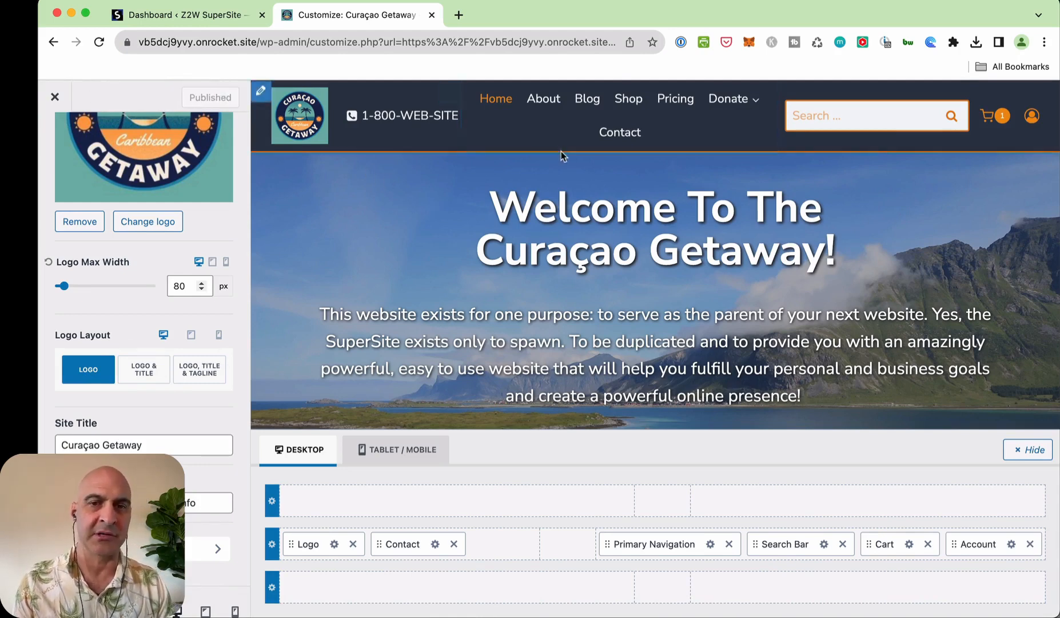
Leave the header settings and open the global color palette among the theme's color and font settings.
{"action": "scroll", "coordinate": [489, 251], "scroll_direction": "down", "scroll_amount": 7}
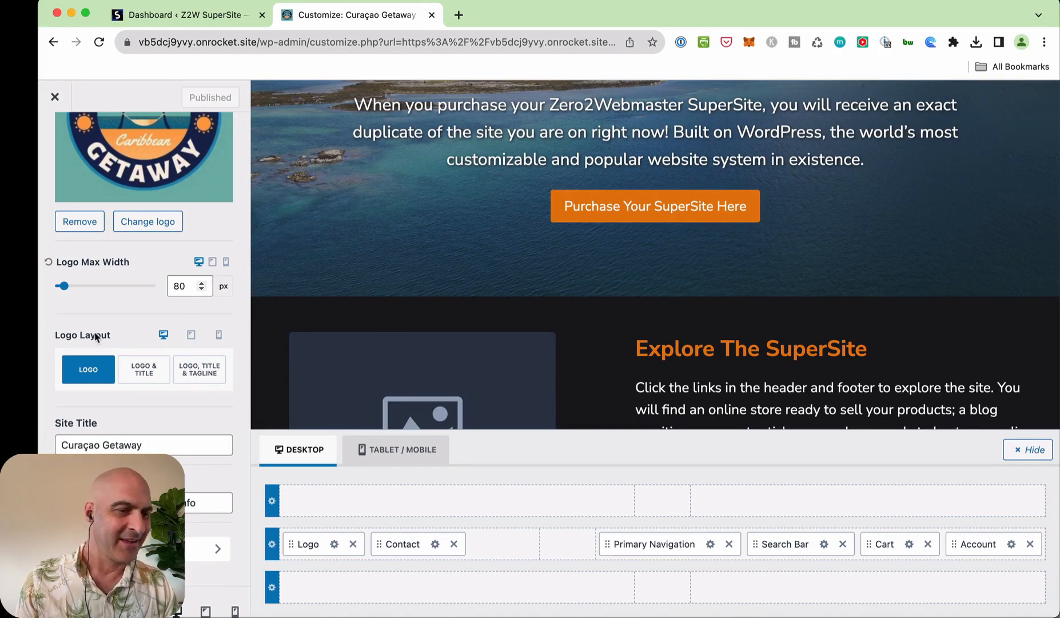
{"action": "scroll", "coordinate": [96, 336], "scroll_direction": "up", "scroll_amount": 5}
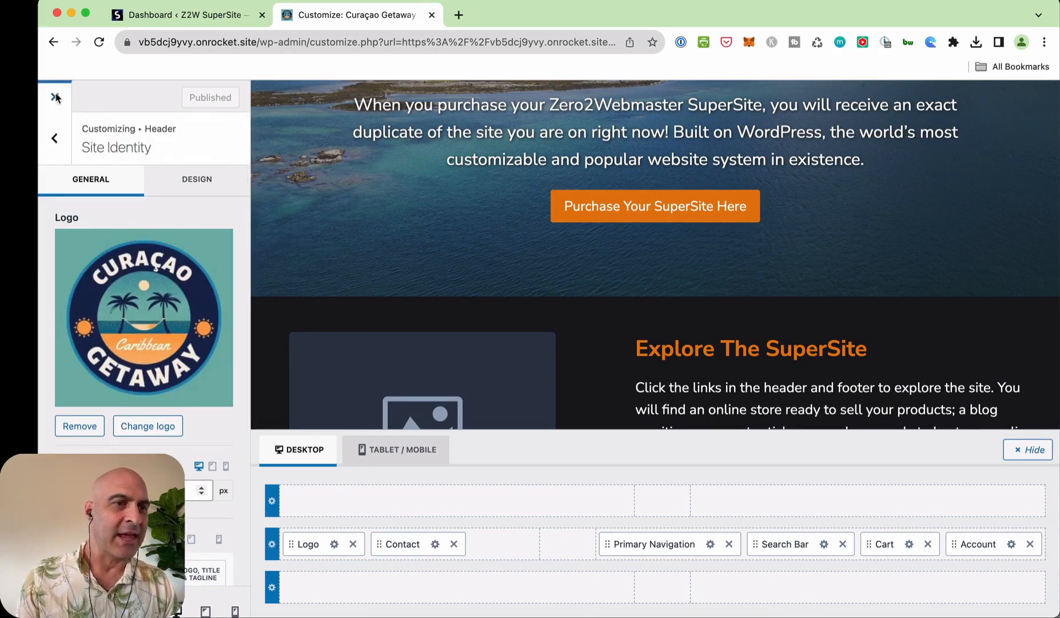
{"action": "left_click", "coordinate": [55, 139]}
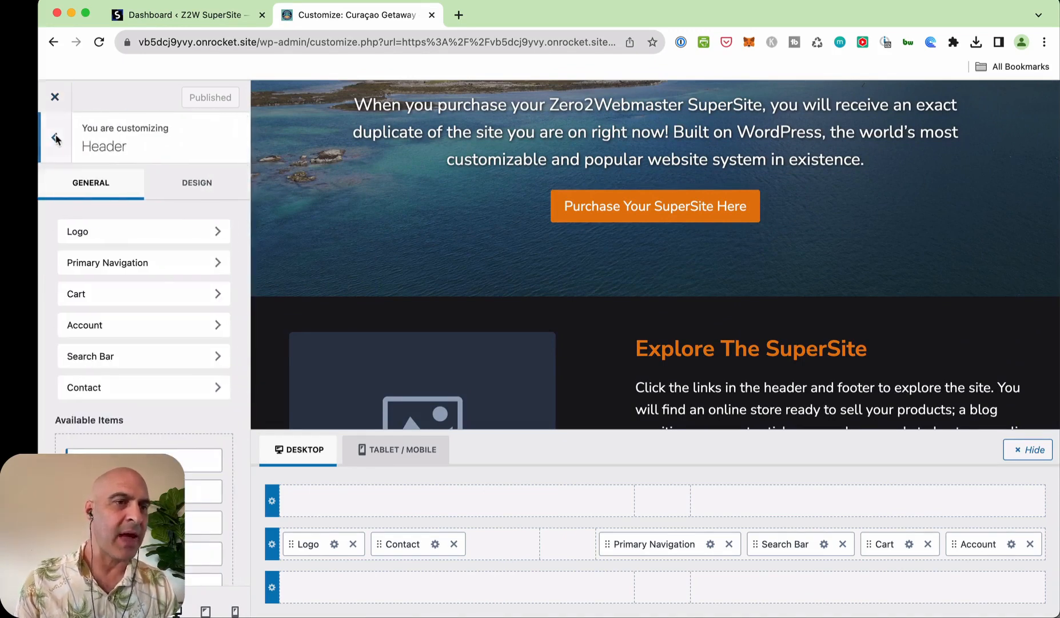
{"action": "left_click", "coordinate": [57, 138]}
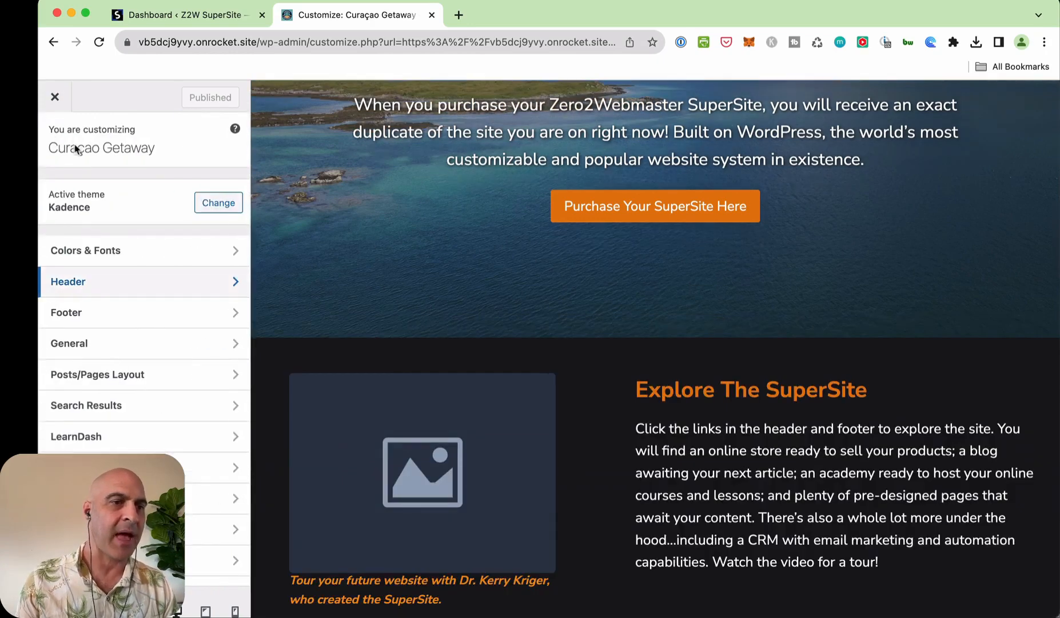
{"action": "left_click", "coordinate": [106, 251]}
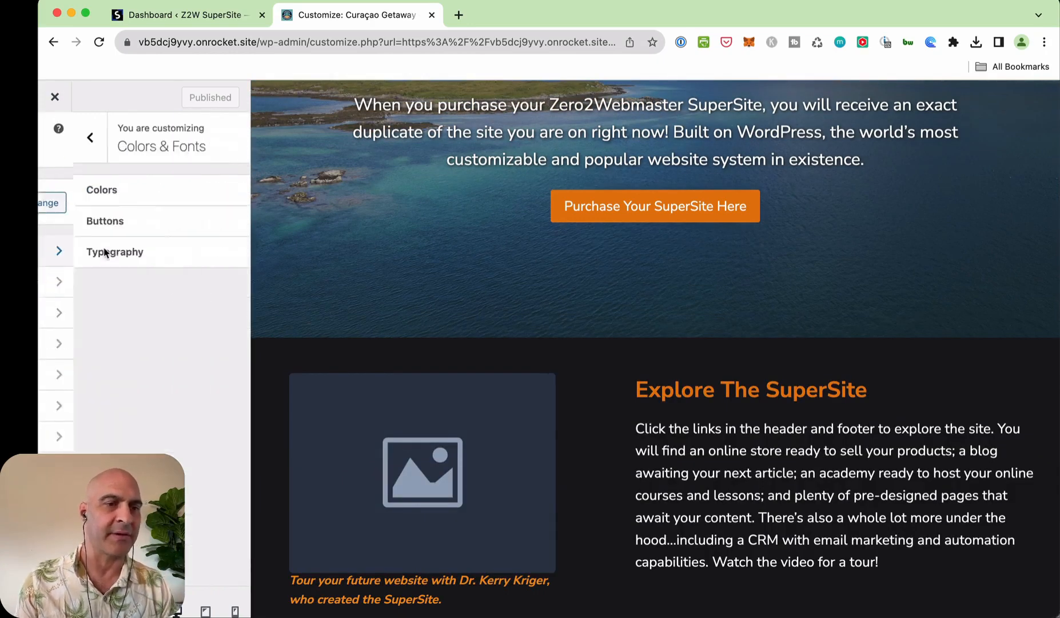
{"action": "left_click", "coordinate": [103, 186]}
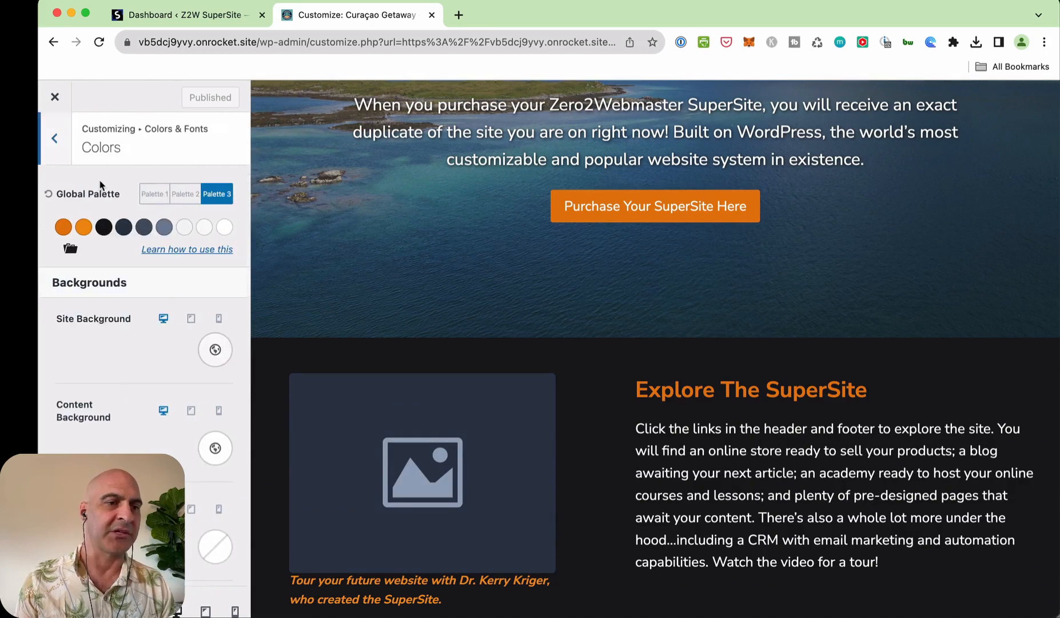
{"action": "left_click", "coordinate": [56, 139]}
{"action": "left_click", "coordinate": [56, 138]}
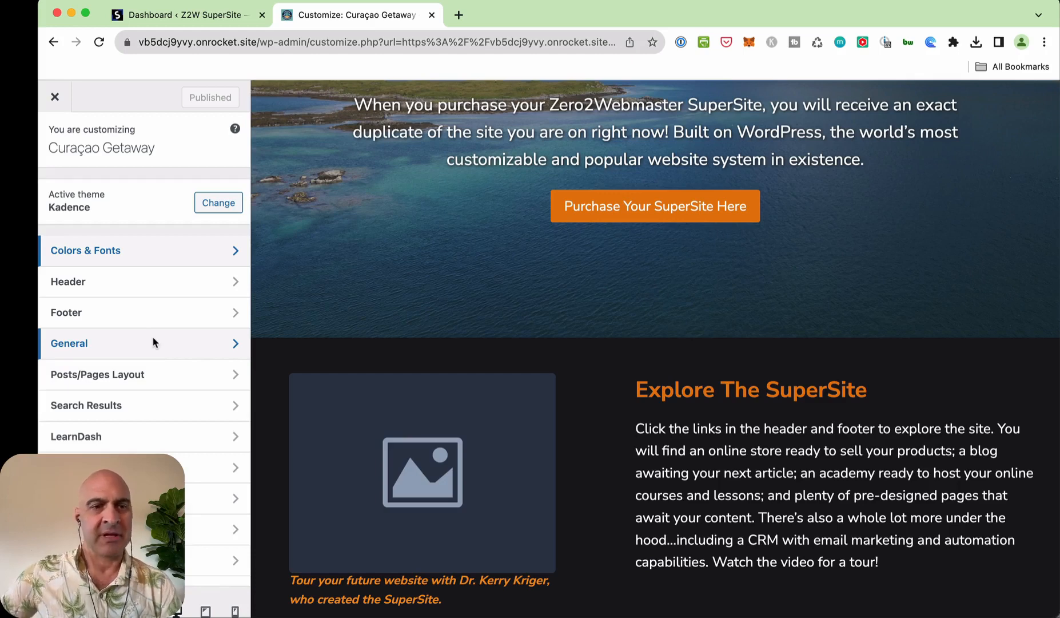
{"action": "left_click", "coordinate": [136, 254]}
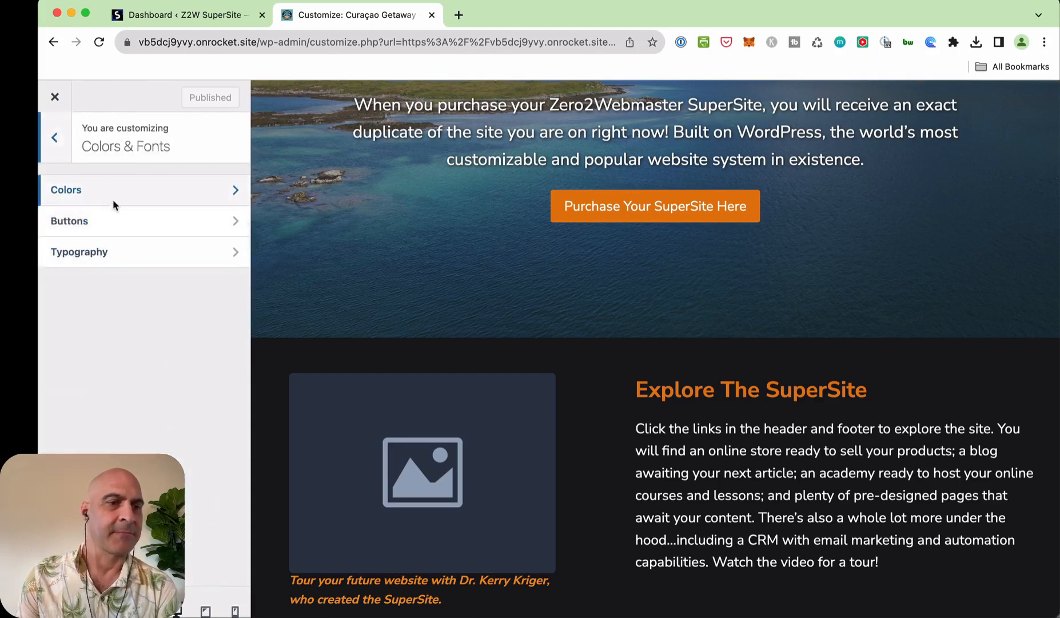
{"action": "left_click", "coordinate": [93, 195]}
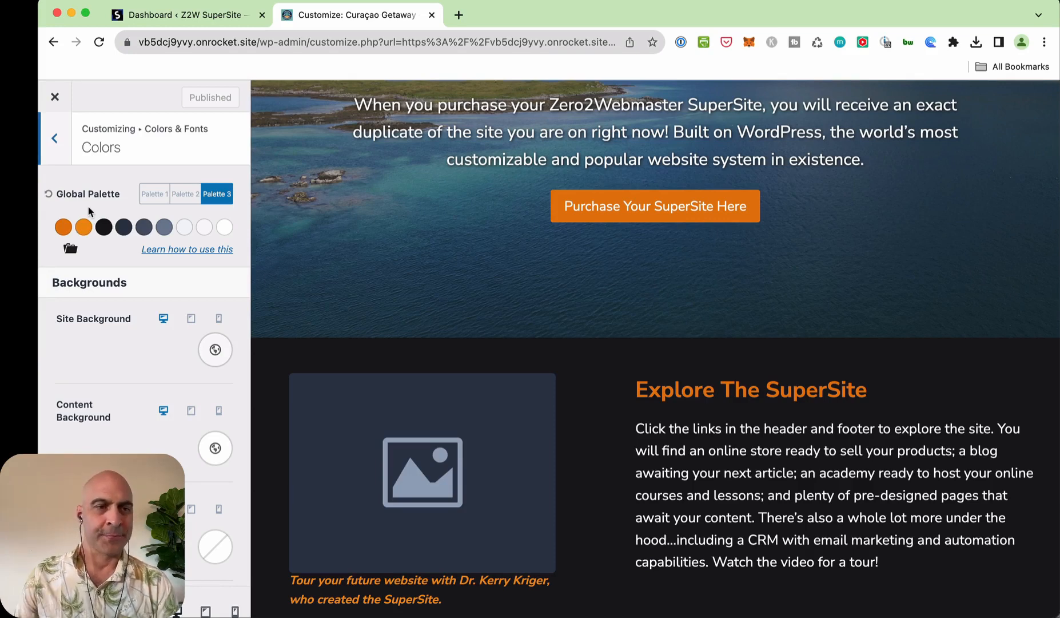
Change the first accent color of Palette 3 to the blue 0245E4.
{"action": "left_click", "coordinate": [59, 228]}
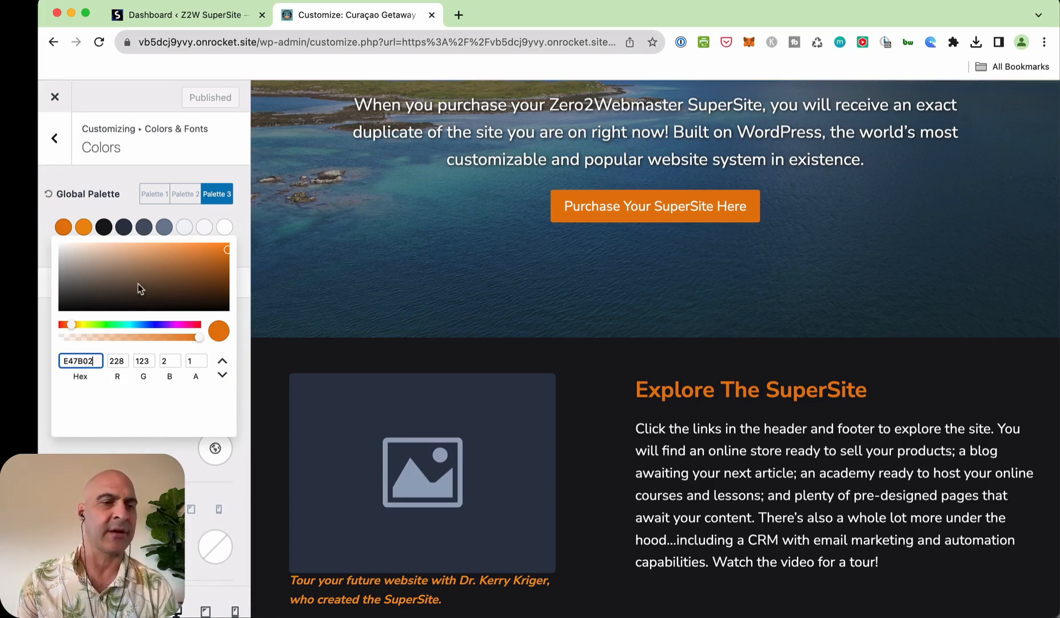
{"action": "left_click", "coordinate": [130, 324]}
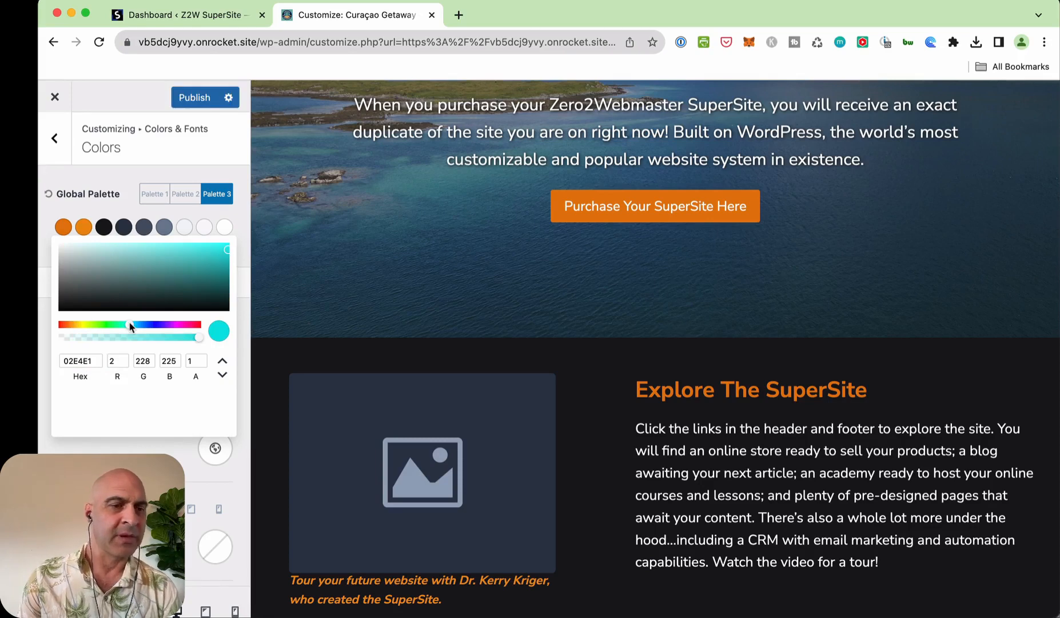
{"action": "left_click_drag", "start_coordinate": [129, 325], "coordinate": [153, 325]}
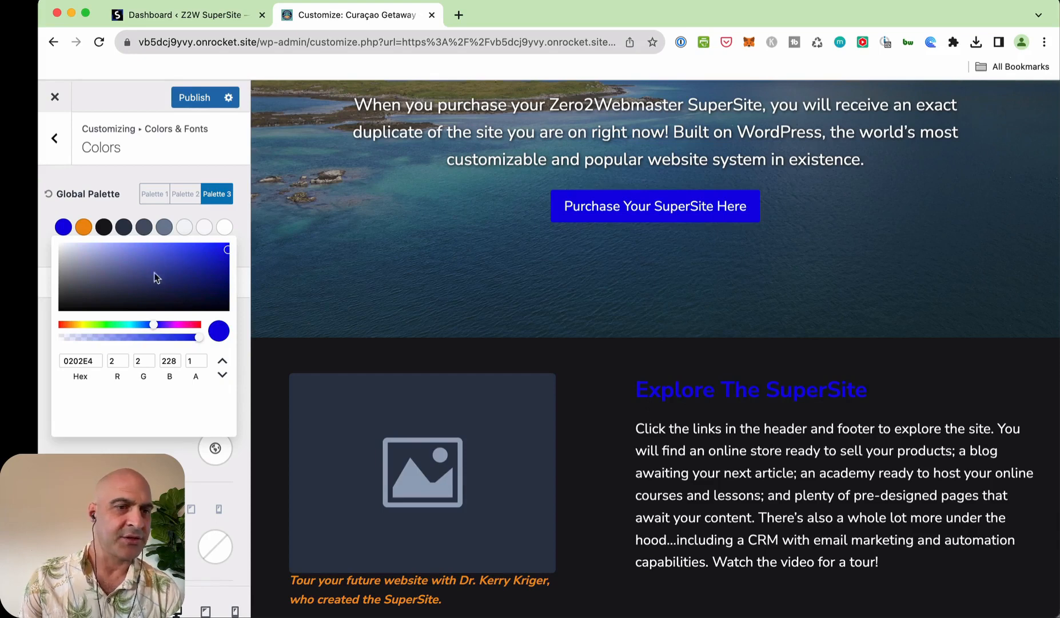
{"action": "left_click_drag", "start_coordinate": [118, 329], "coordinate": [147, 327]}
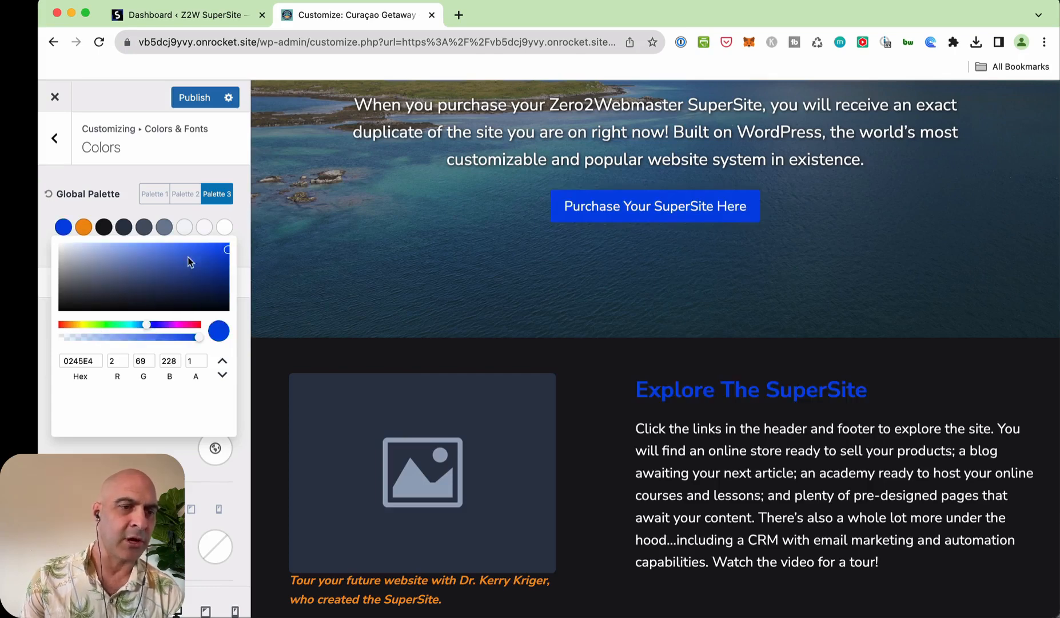
Change the second color of Palette 3 to the turquoise 25DFE7.
{"action": "left_click", "coordinate": [86, 209]}
{"action": "left_click", "coordinate": [83, 228]}
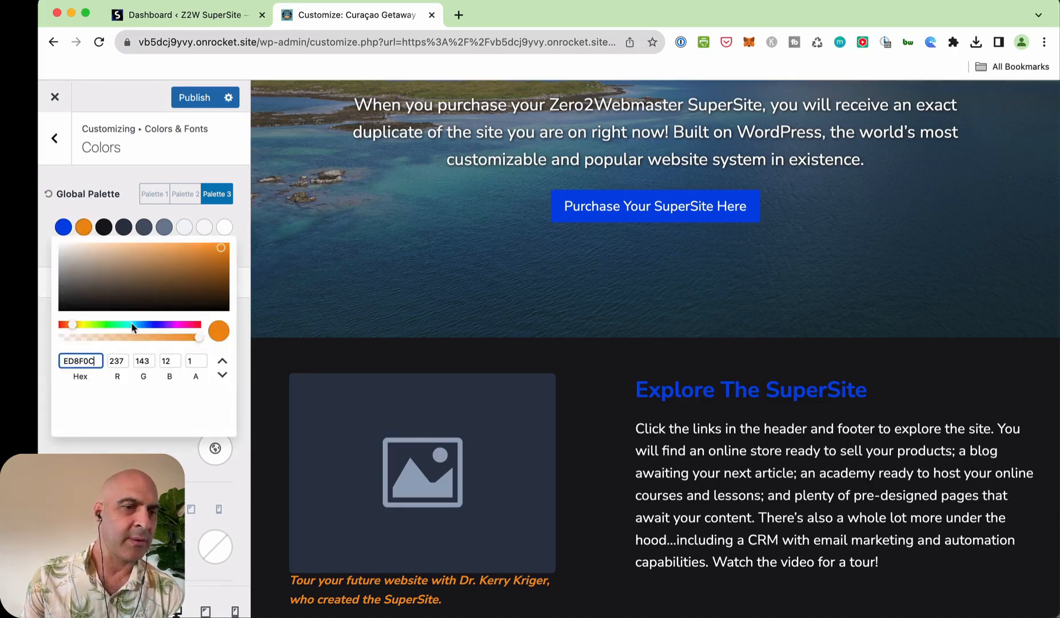
{"action": "left_click_drag", "start_coordinate": [132, 326], "coordinate": [131, 325]}
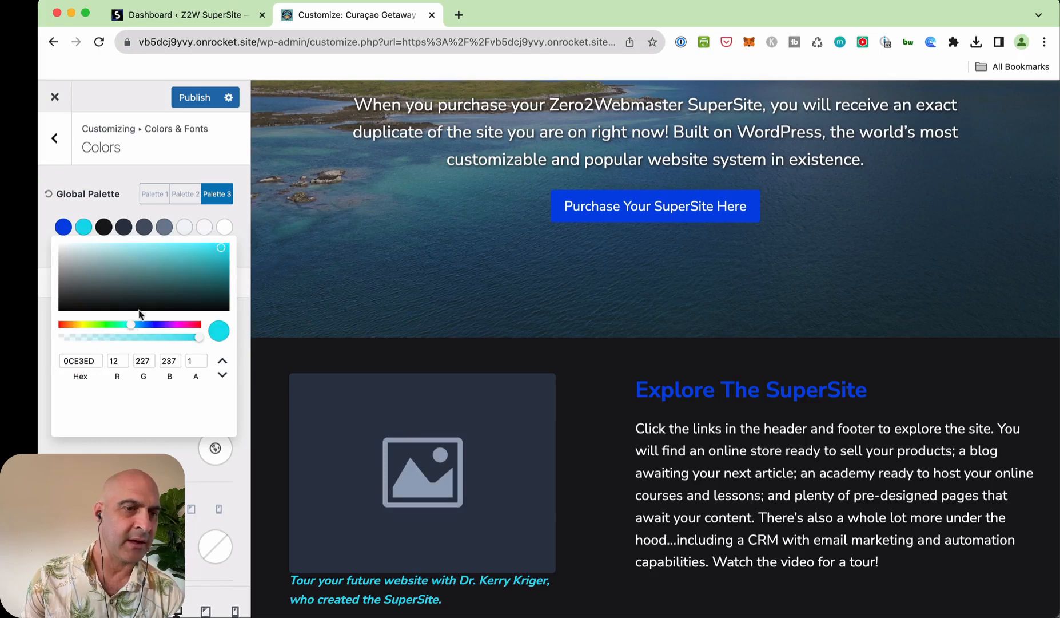
{"action": "left_click", "coordinate": [190, 246]}
{"action": "left_click", "coordinate": [202, 249]}
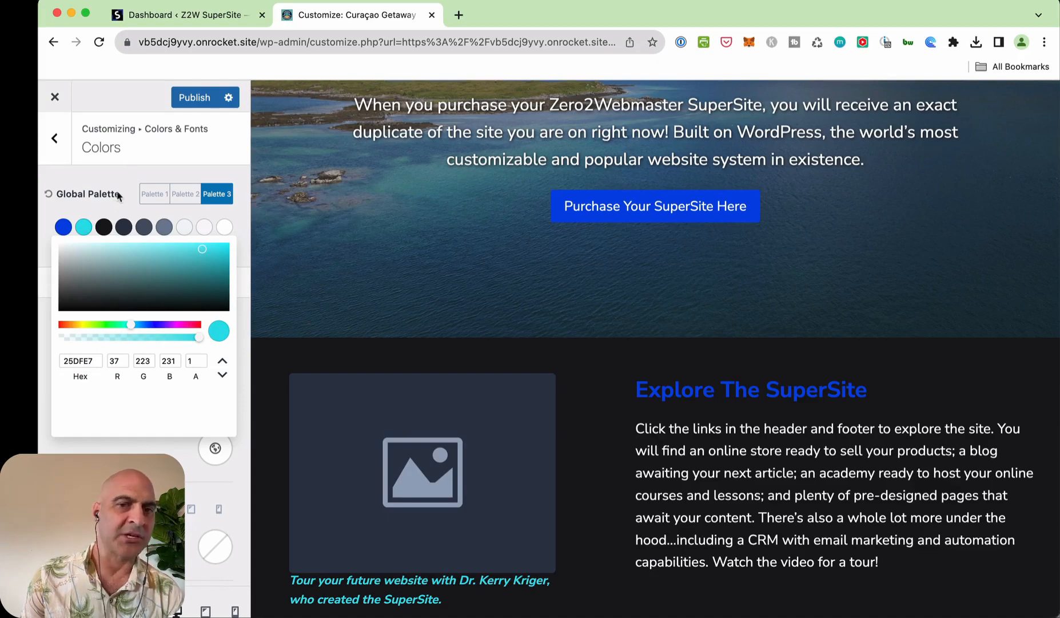
Review how the new palette colors look across the home page preview, from the header to the testimonial section.
{"action": "scroll", "coordinate": [702, 445], "scroll_direction": "up", "scroll_amount": 2}
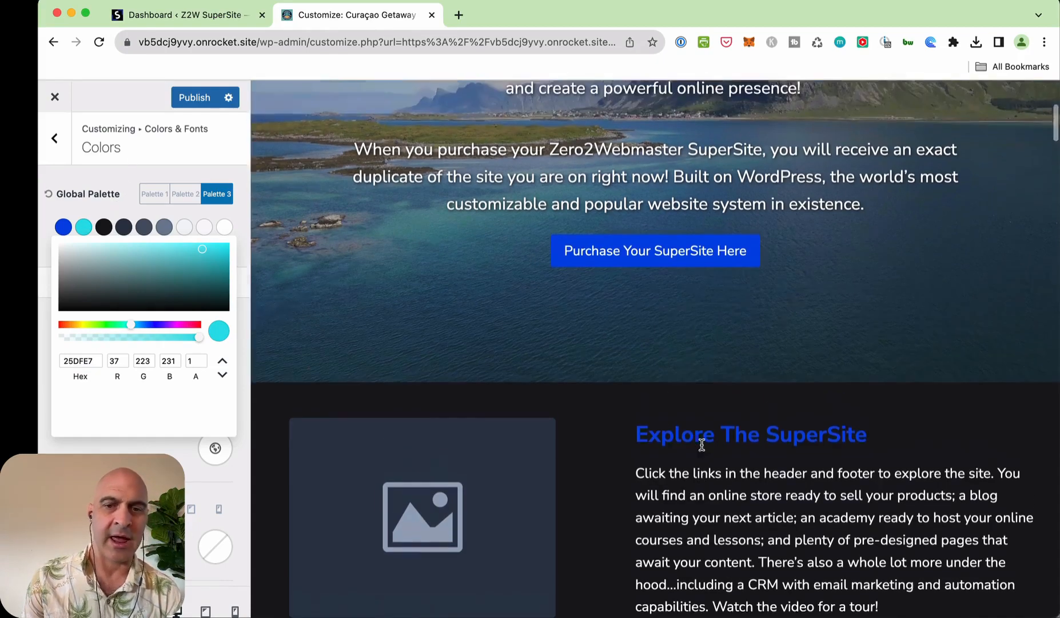
{"action": "scroll", "coordinate": [703, 445], "scroll_direction": "up", "scroll_amount": 6}
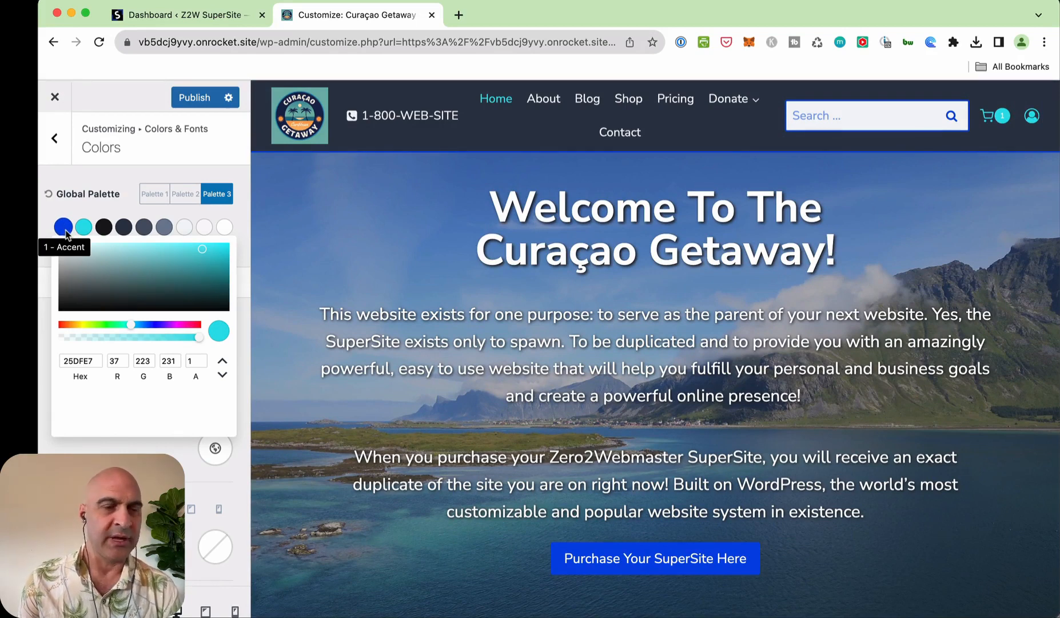
{"action": "scroll", "coordinate": [480, 290], "scroll_direction": "down", "scroll_amount": 15}
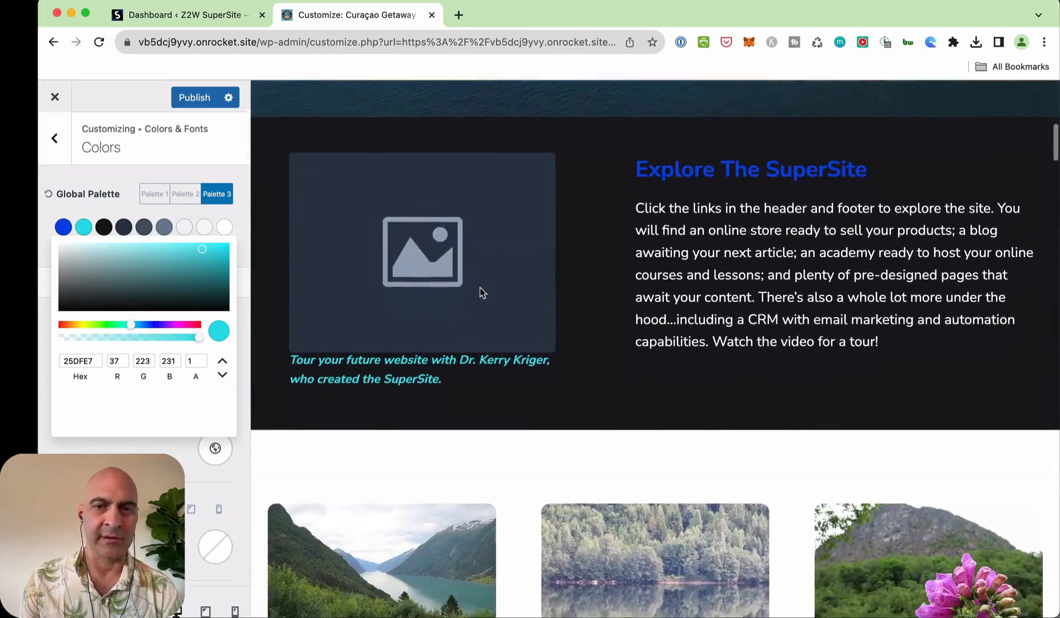
{"action": "scroll", "coordinate": [480, 291], "scroll_direction": "down", "scroll_amount": 15}
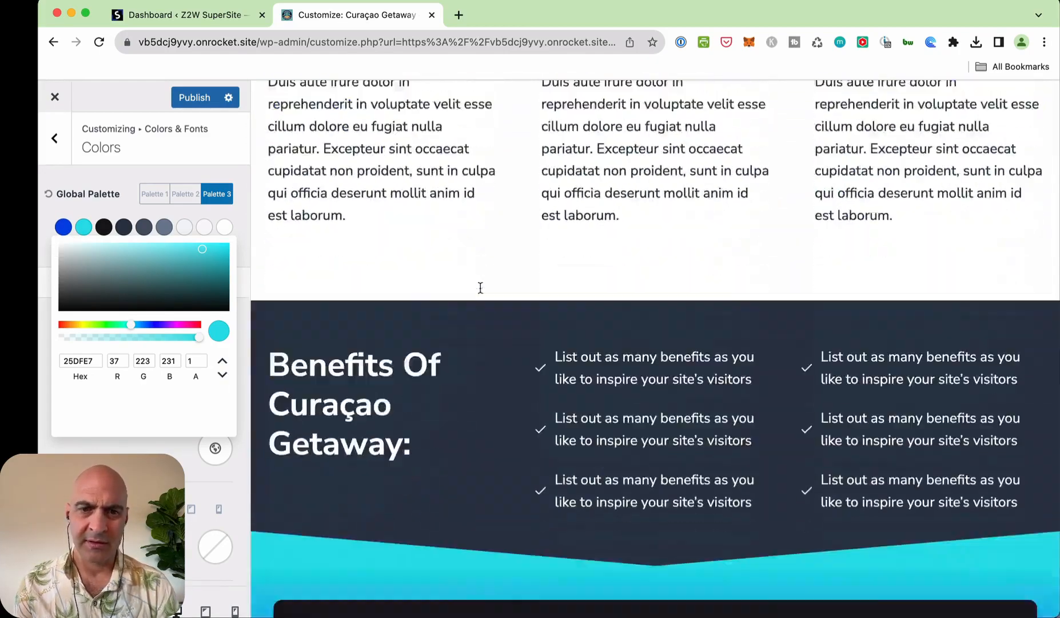
{"action": "scroll", "coordinate": [480, 292], "scroll_direction": "down", "scroll_amount": 5}
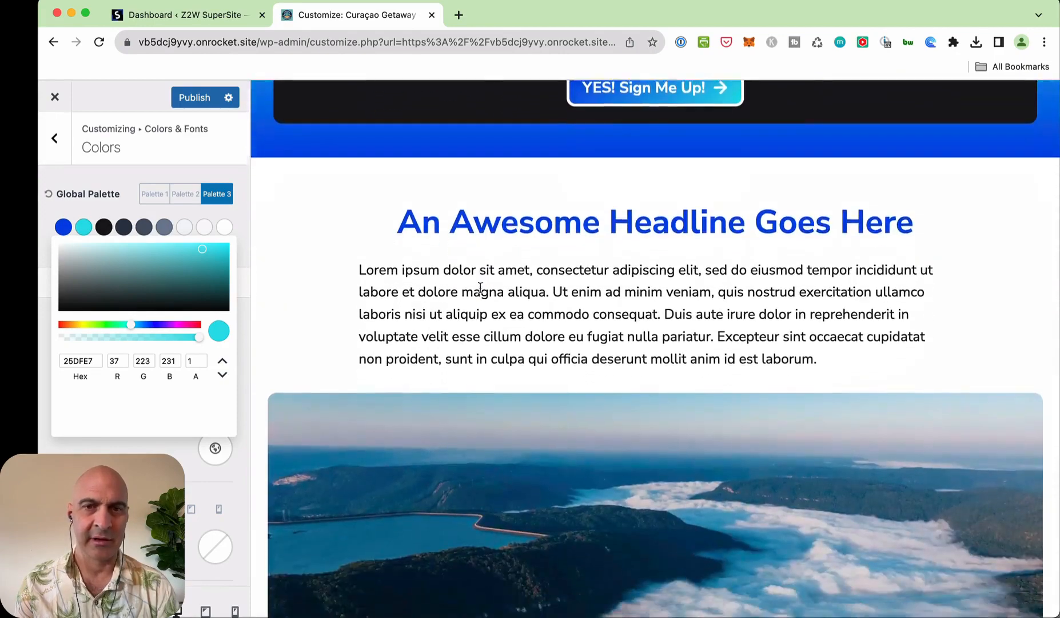
{"action": "scroll", "coordinate": [601, 285], "scroll_direction": "up", "scroll_amount": 7}
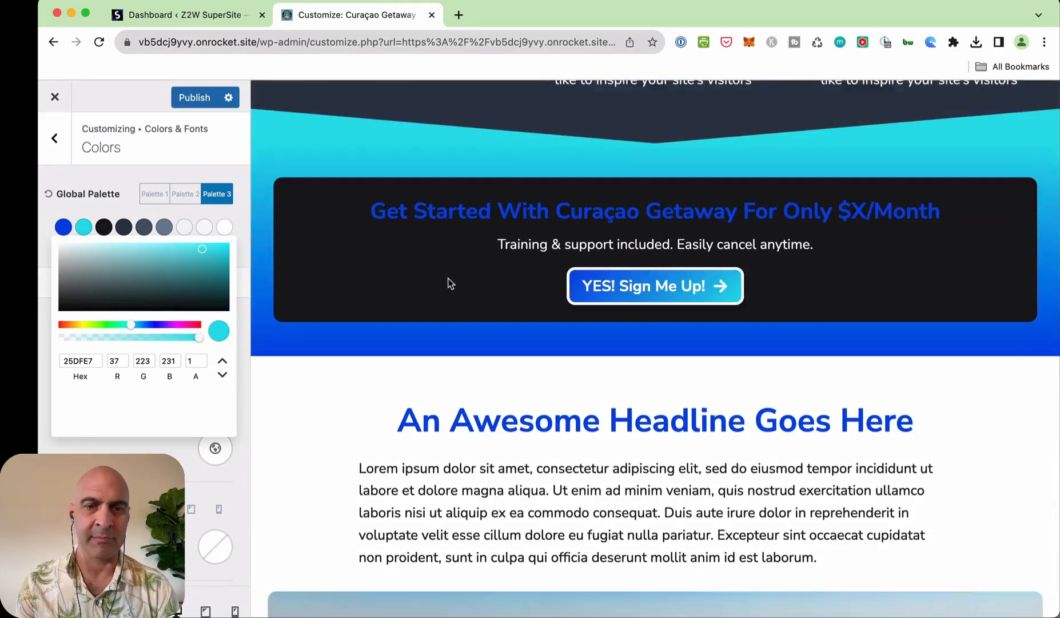
{"action": "scroll", "coordinate": [449, 279], "scroll_direction": "down", "scroll_amount": 5}
{"action": "scroll", "coordinate": [536, 245], "scroll_direction": "down", "scroll_amount": 10}
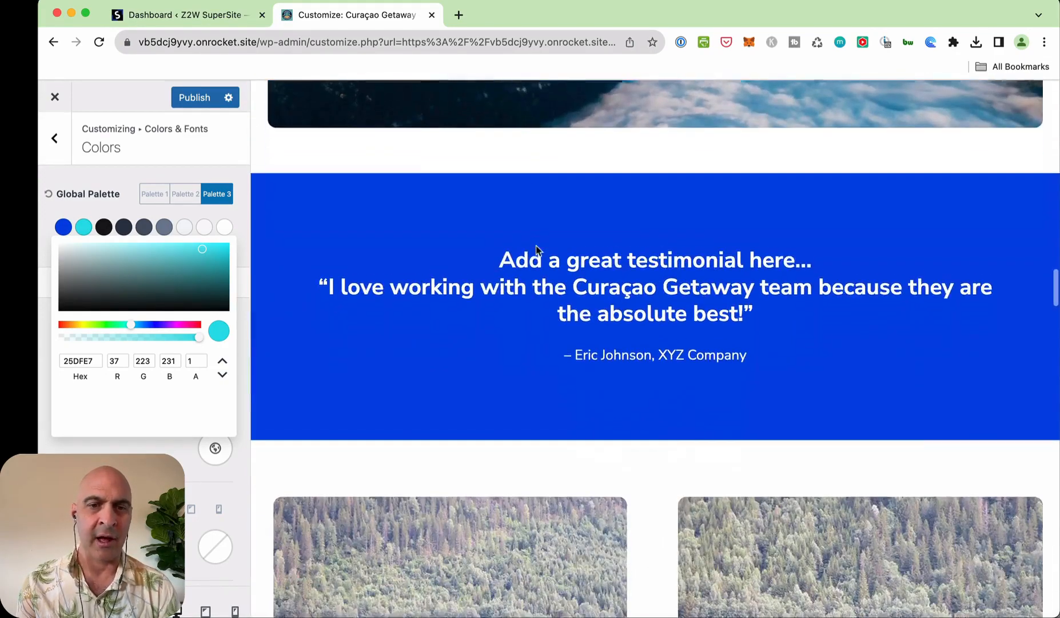
Check the palette colors in the home page preview's lower sections, down to the SuperSite Features cards, and return to the header.
{"action": "scroll", "coordinate": [536, 245], "scroll_direction": "down", "scroll_amount": 15}
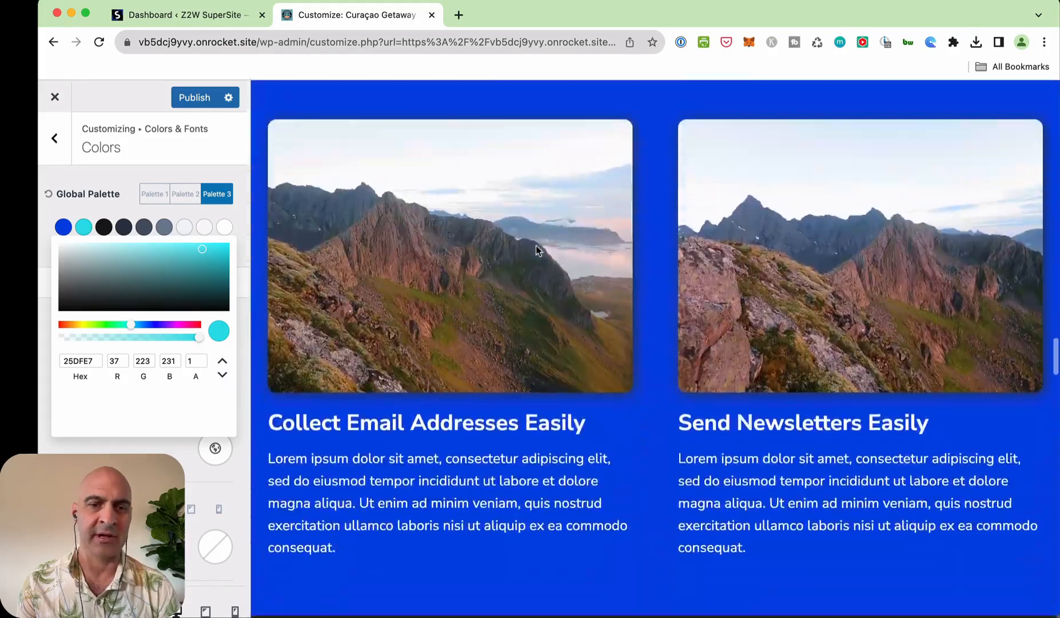
{"action": "scroll", "coordinate": [536, 246], "scroll_direction": "down", "scroll_amount": 20}
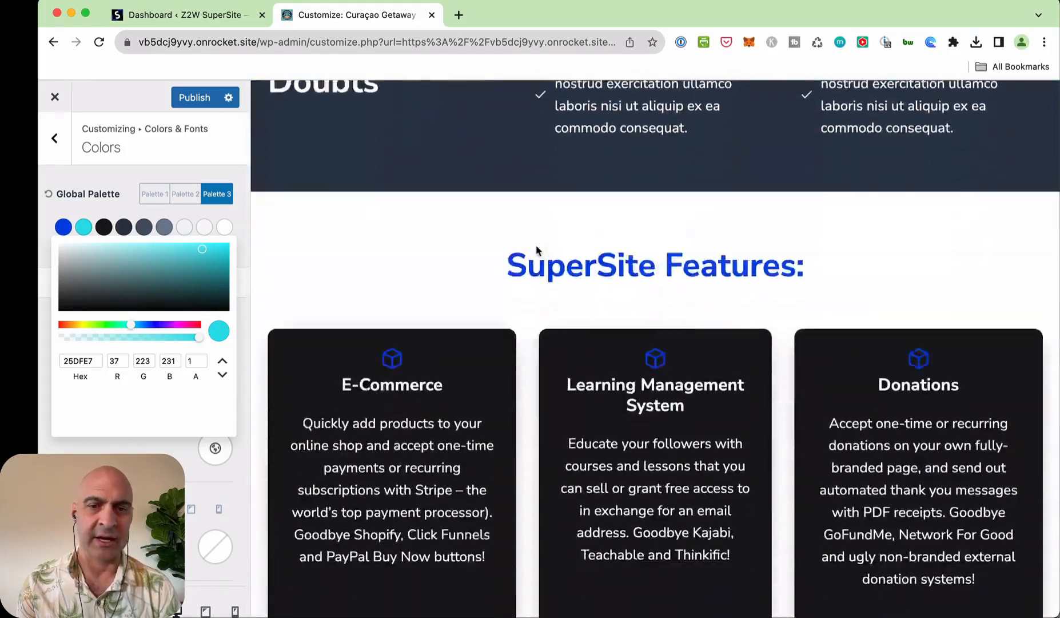
{"action": "scroll", "coordinate": [536, 245], "scroll_direction": "up", "scroll_amount": 20}
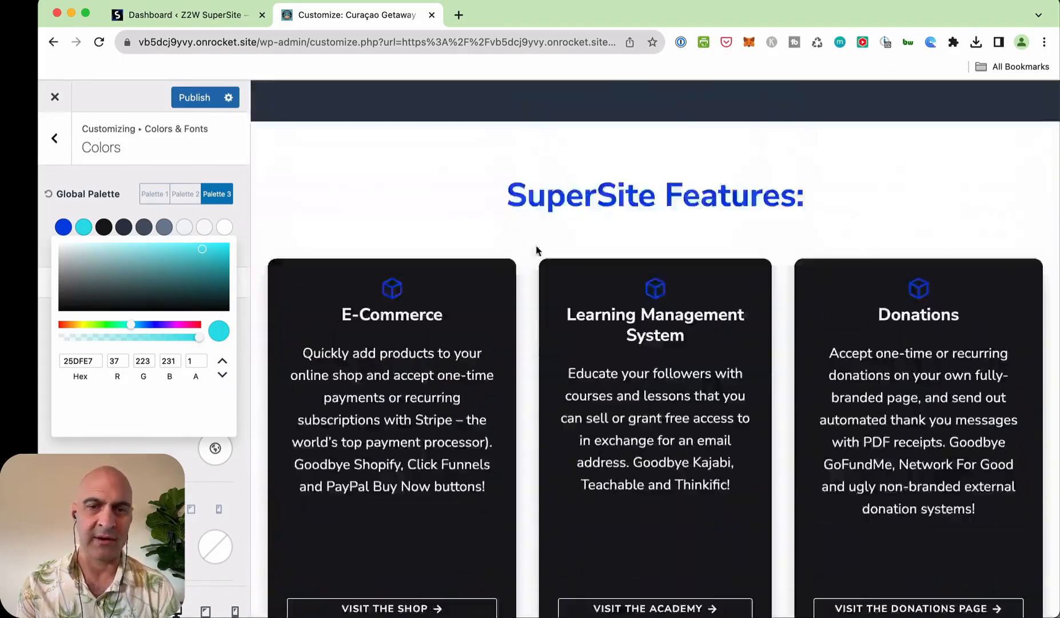
{"action": "scroll", "coordinate": [536, 250], "scroll_direction": "up", "scroll_amount": 10}
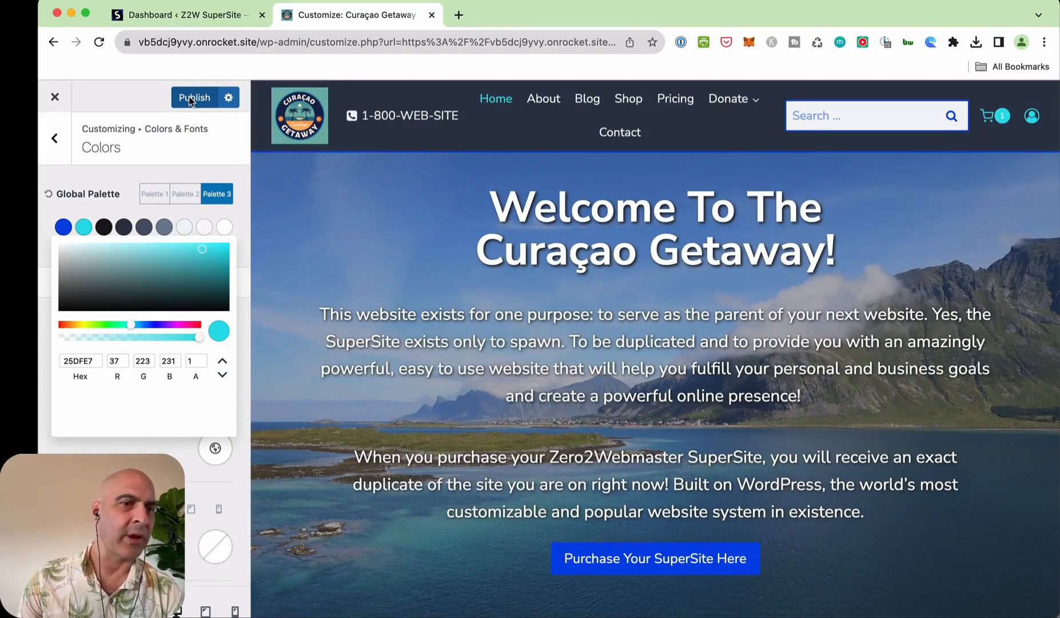
Compare Palette 2 and Palette 1 in the home page preview, finishing with Palette 1 active.
{"action": "left_click", "coordinate": [186, 195]}
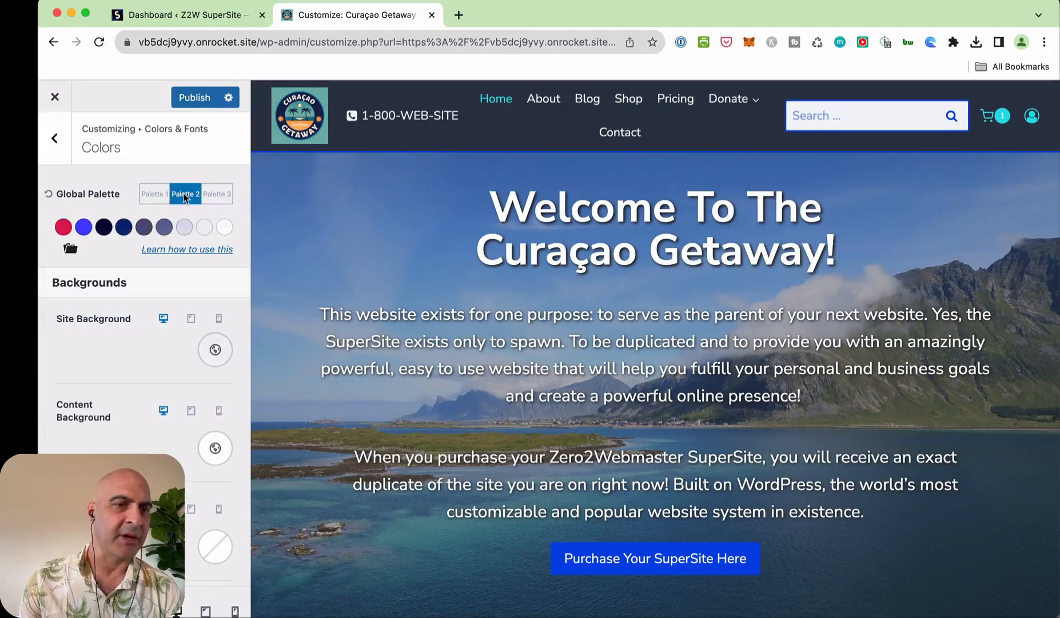
{"action": "left_click", "coordinate": [153, 195]}
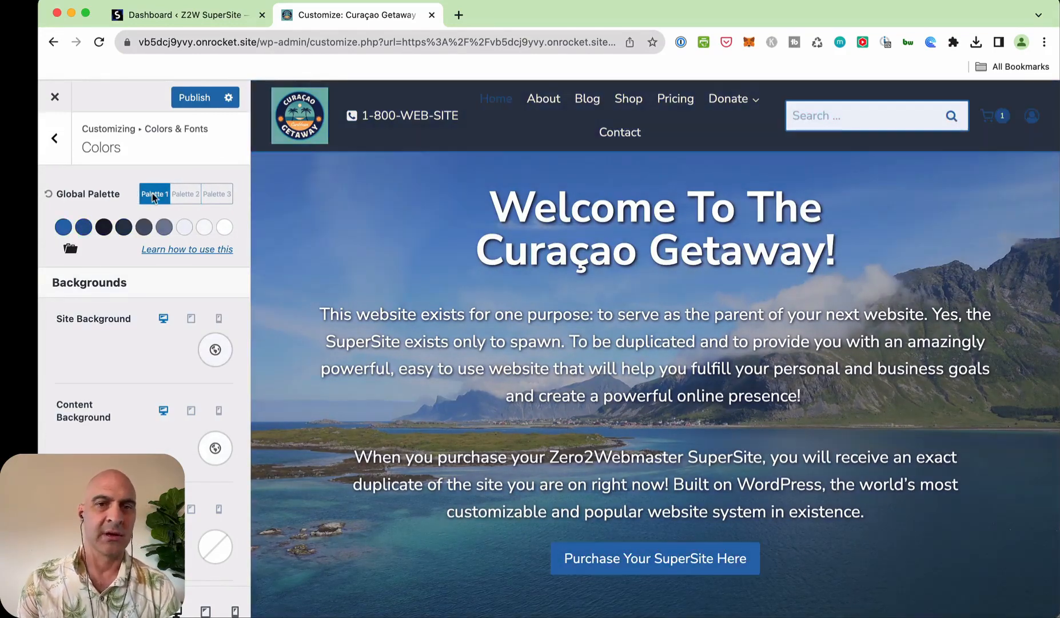
{"action": "left_click", "coordinate": [186, 195]}
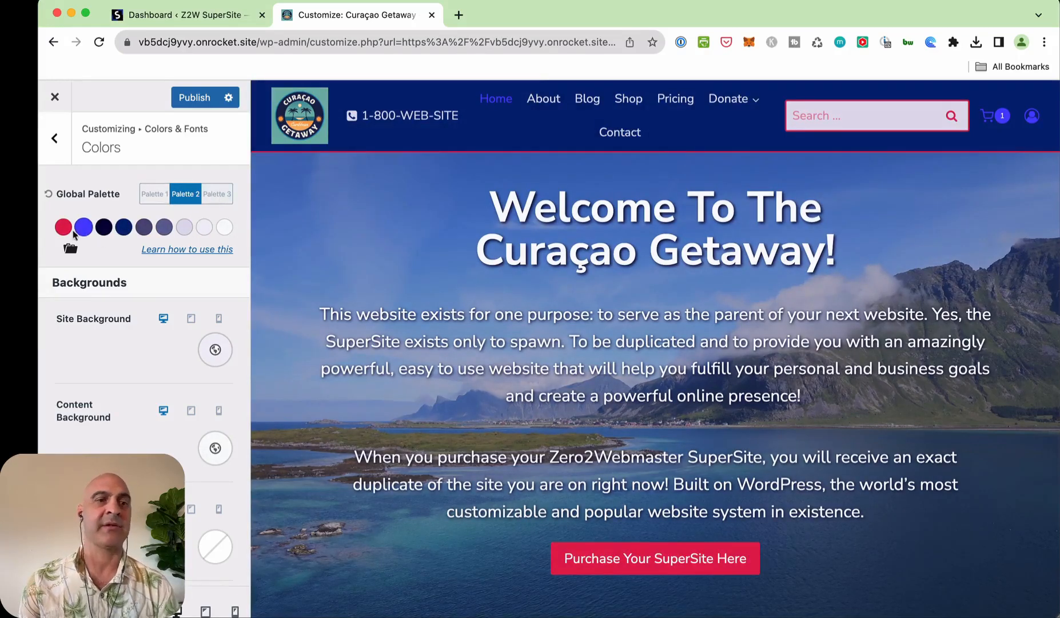
{"action": "left_click", "coordinate": [154, 195]}
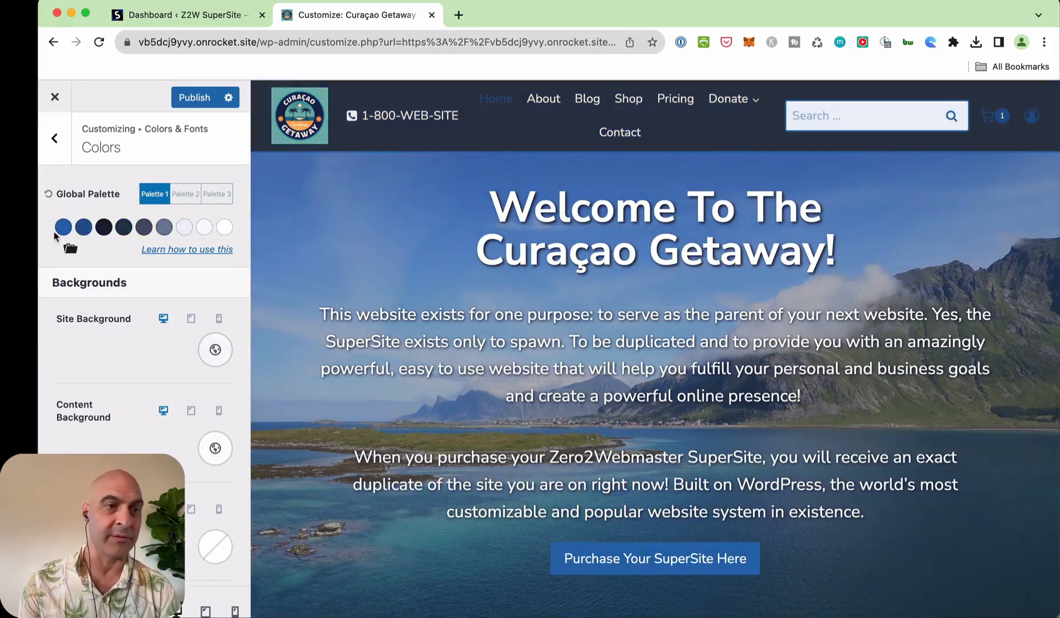
Change the first accent color of Palette 1 to the bright red F42B26.
{"action": "left_click", "coordinate": [63, 227]}
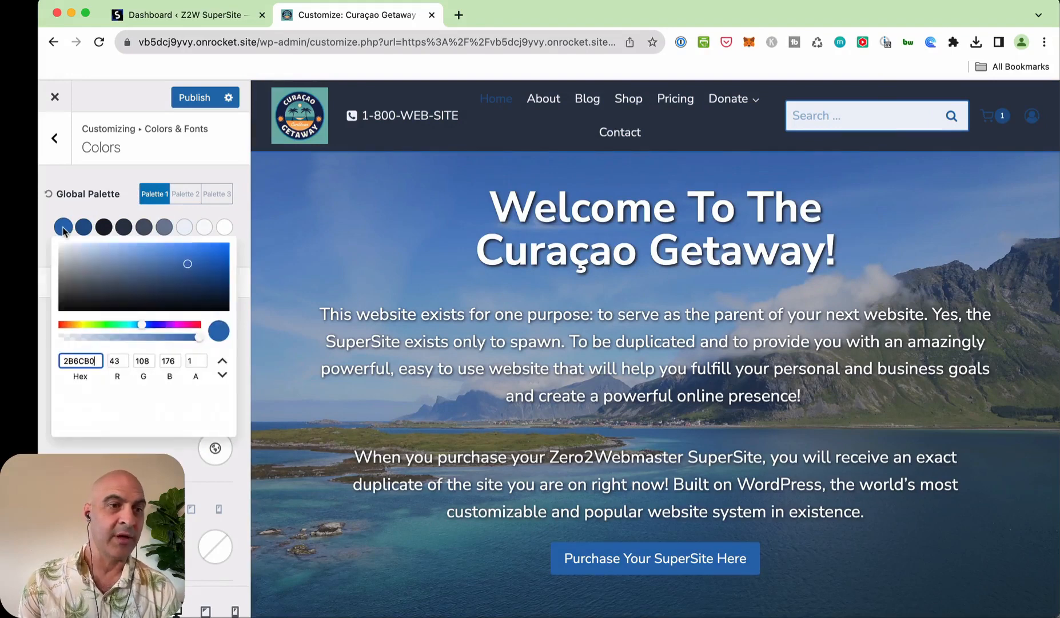
{"action": "left_click", "coordinate": [59, 324]}
{"action": "left_click", "coordinate": [183, 248]}
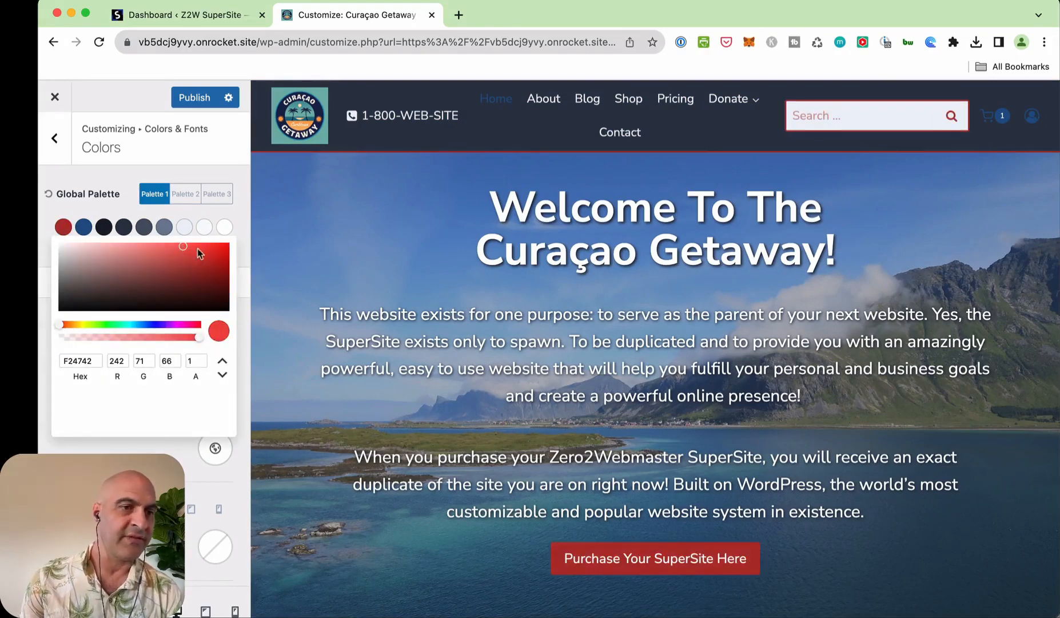
{"action": "left_click", "coordinate": [203, 246]}
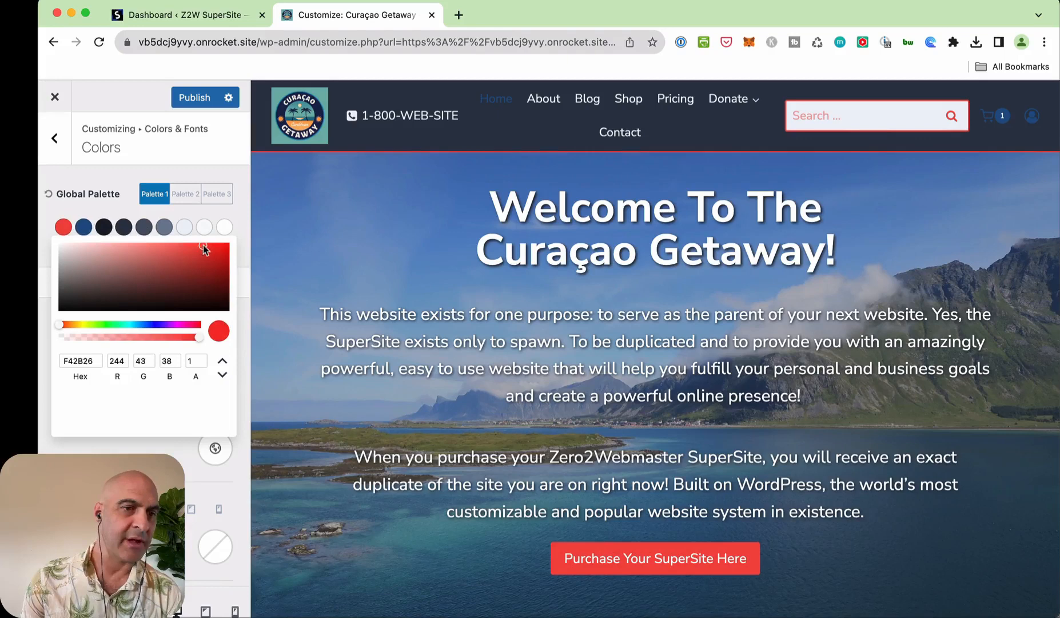
Change the second color of Palette 1 to the green 14D541 and check the scheme down to the sign-up section of the preview.
{"action": "left_click", "coordinate": [84, 227]}
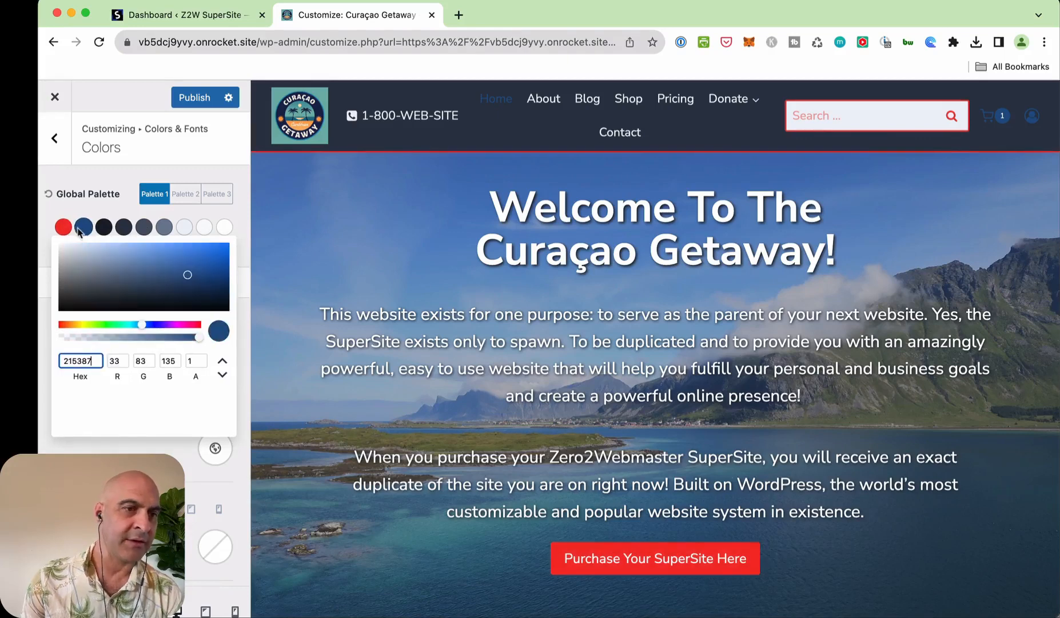
{"action": "left_click", "coordinate": [112, 325]}
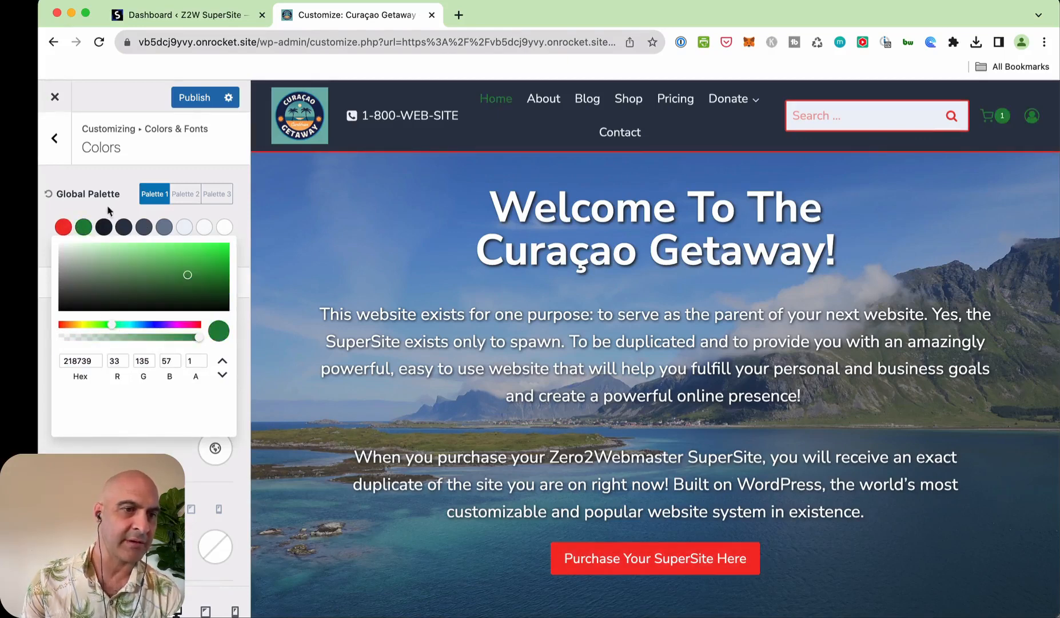
{"action": "left_click", "coordinate": [184, 254]}
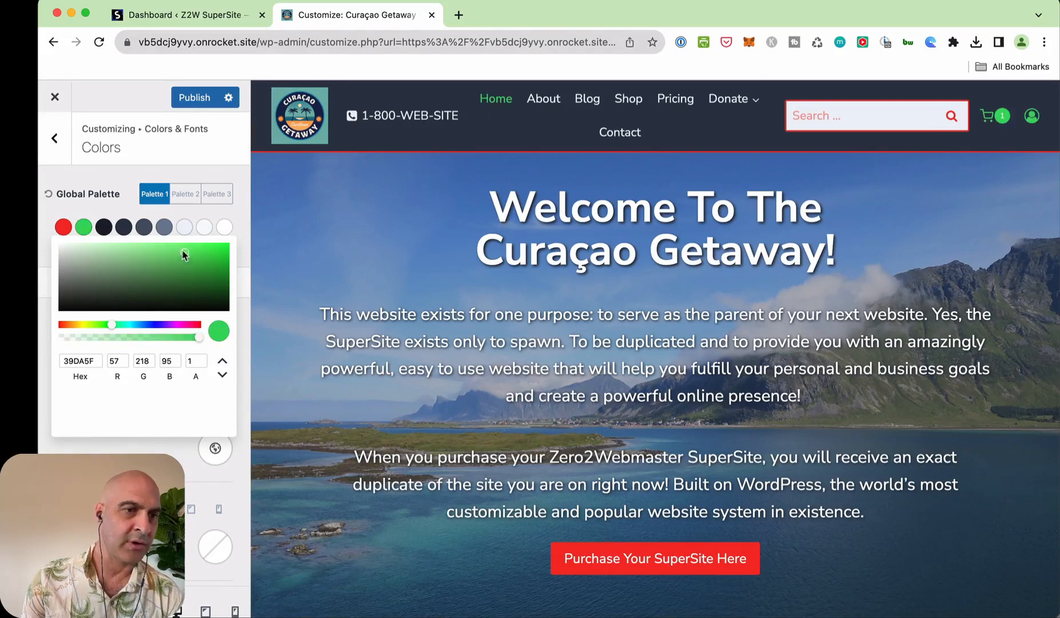
{"action": "left_click", "coordinate": [200, 254]}
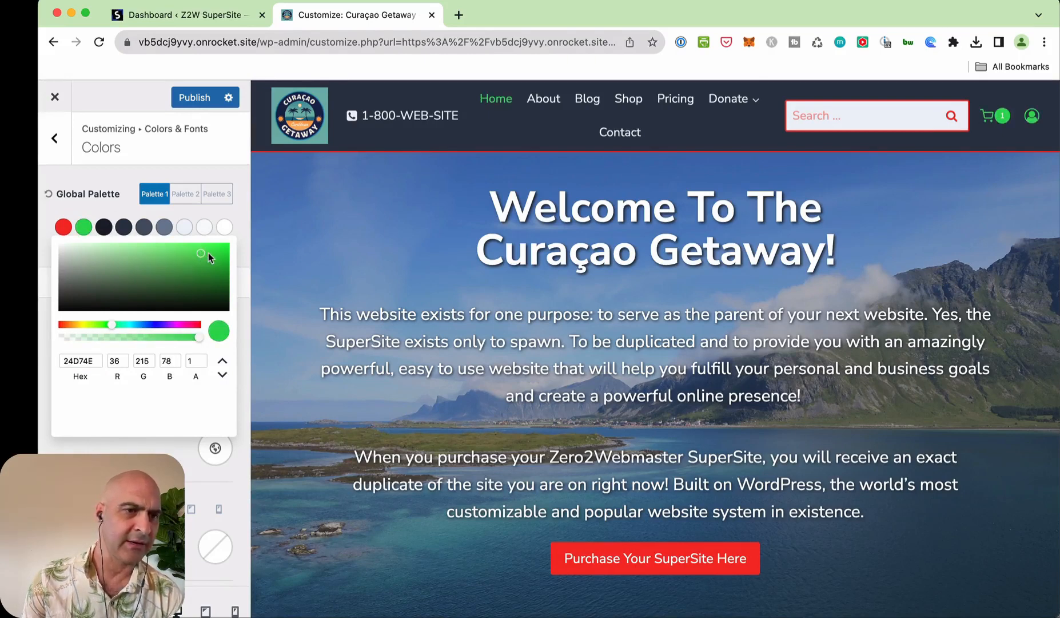
{"action": "left_click", "coordinate": [214, 255]}
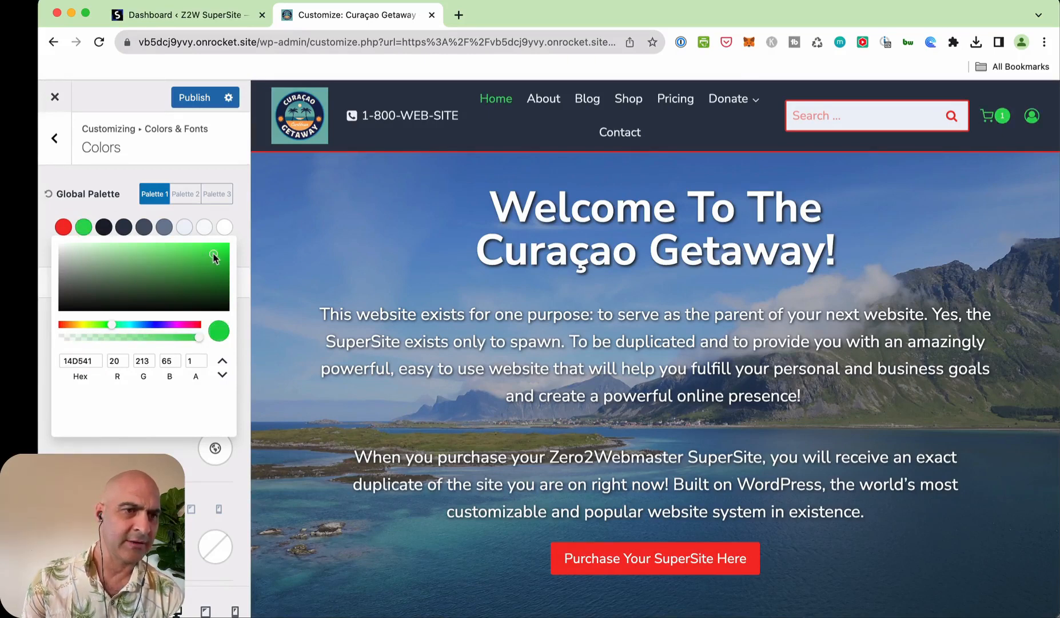
{"action": "left_click", "coordinate": [130, 186]}
{"action": "scroll", "coordinate": [471, 265], "scroll_direction": "down", "scroll_amount": 20}
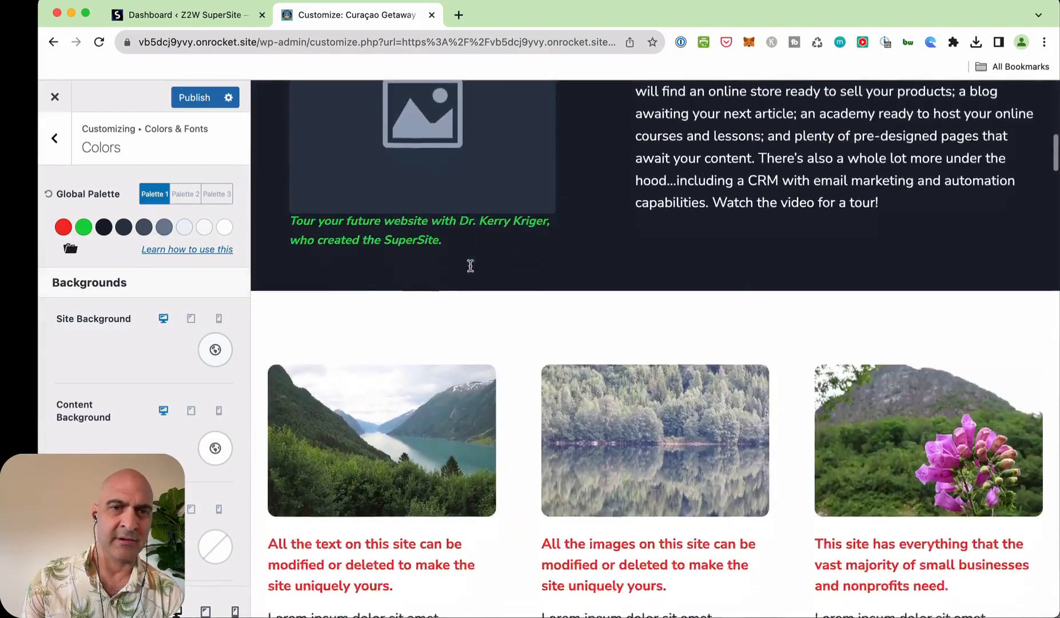
{"action": "scroll", "coordinate": [471, 265], "scroll_direction": "down", "scroll_amount": 4}
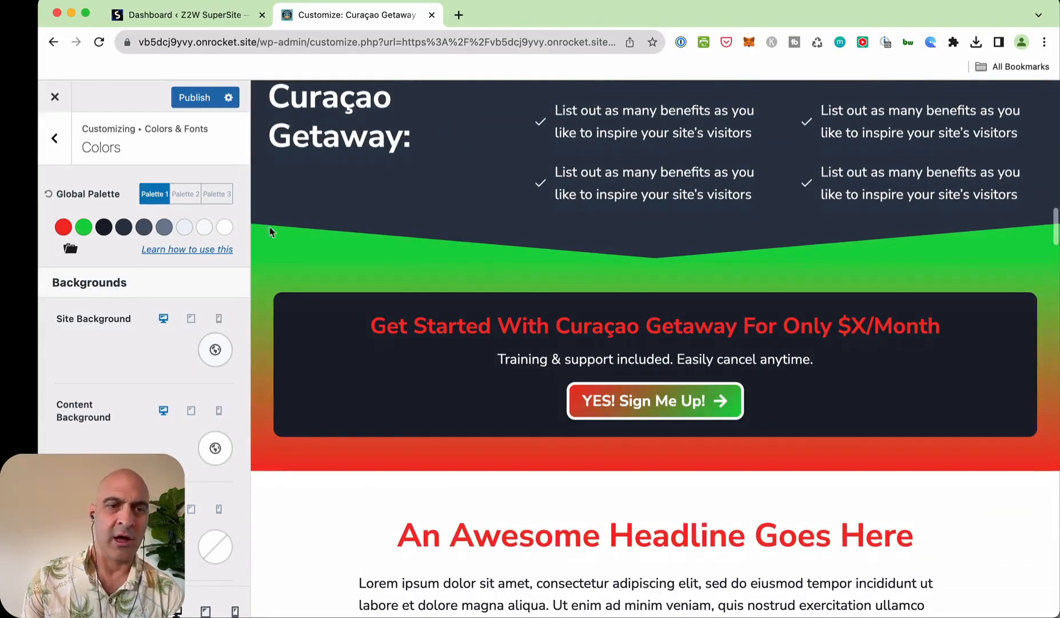
Switch the global palette back to Palette 3 and publish the customizer changes.
{"action": "left_click", "coordinate": [217, 198]}
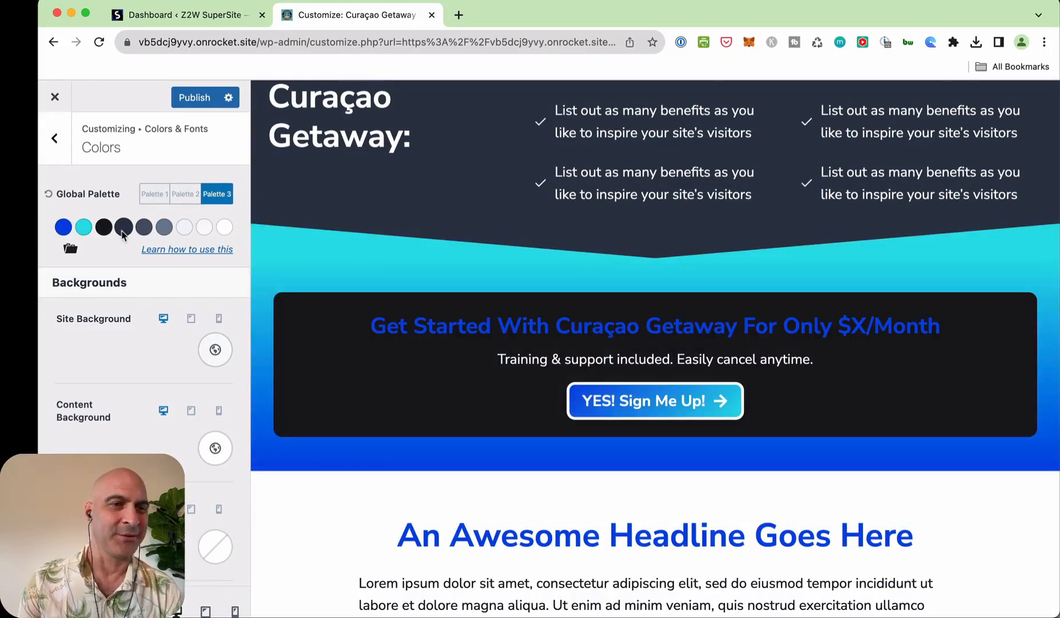
{"action": "left_click", "coordinate": [195, 98]}
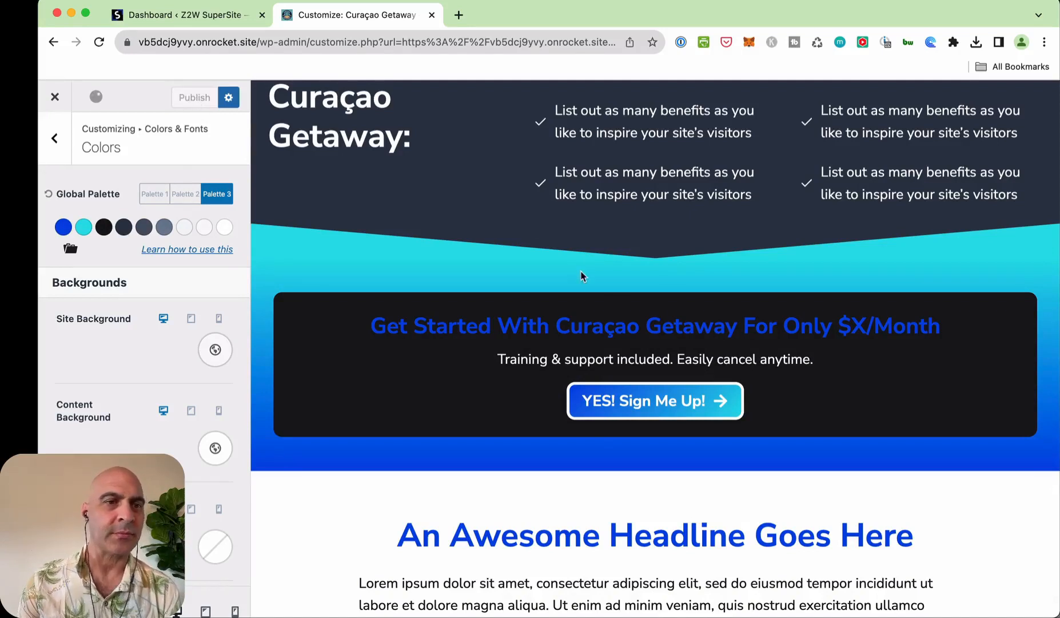
{"action": "scroll", "coordinate": [580, 276], "scroll_direction": "up", "scroll_amount": 15}
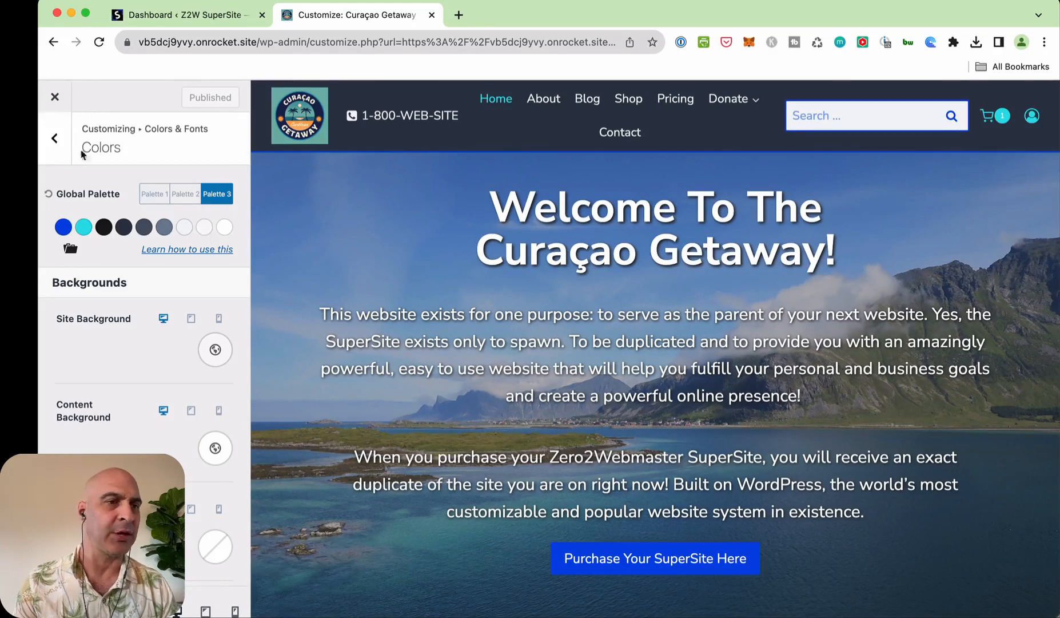
Exit the customizer to the live home page and open the site's About page in a separate browser tab.
{"action": "left_click", "coordinate": [55, 137]}
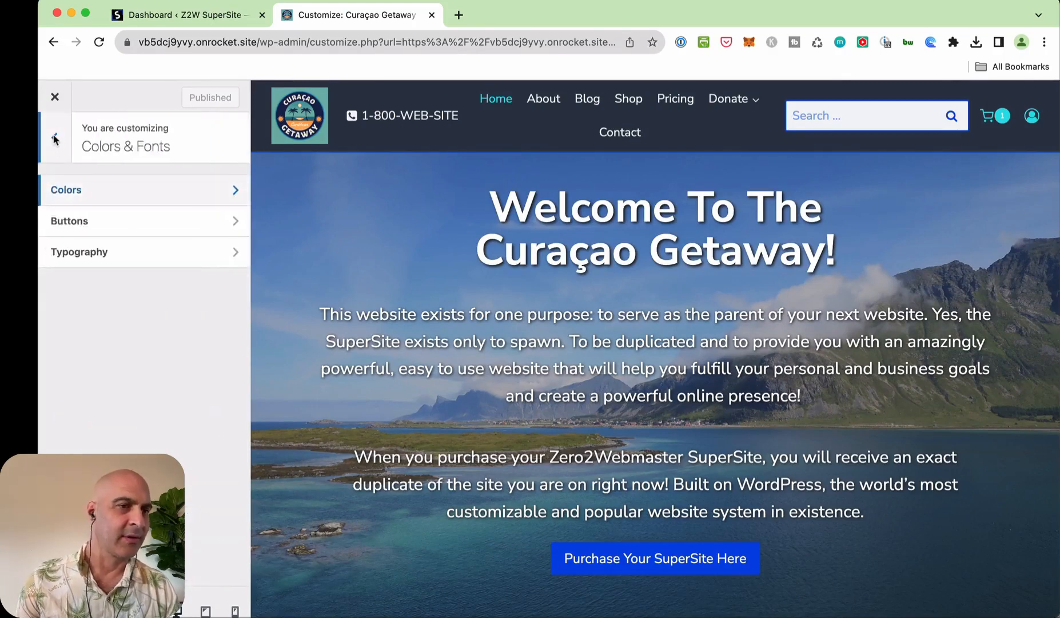
{"action": "left_click", "coordinate": [55, 137]}
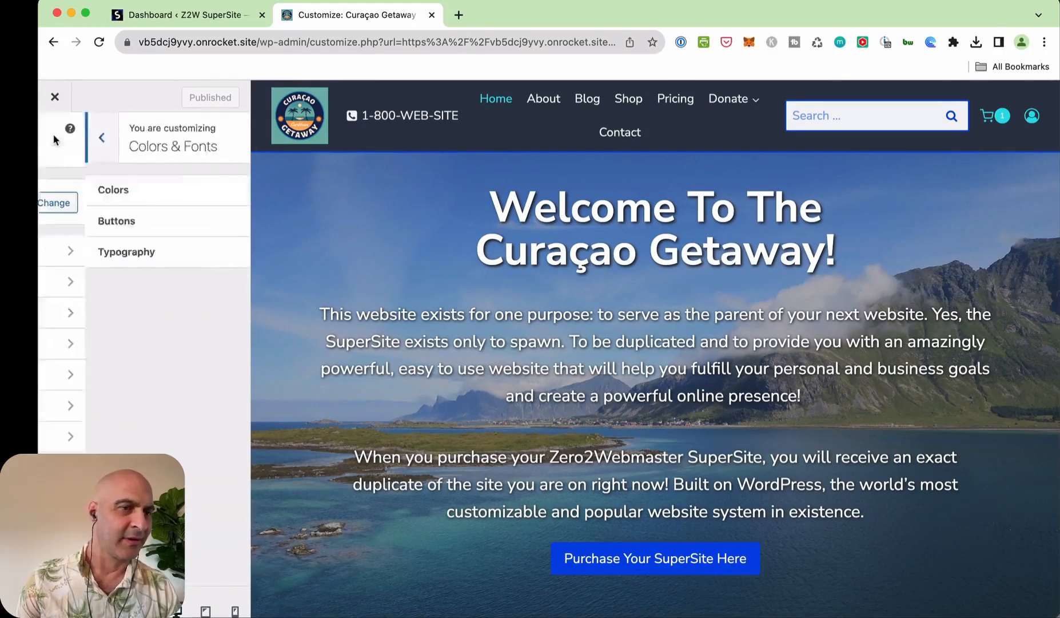
{"action": "left_click", "coordinate": [55, 98]}
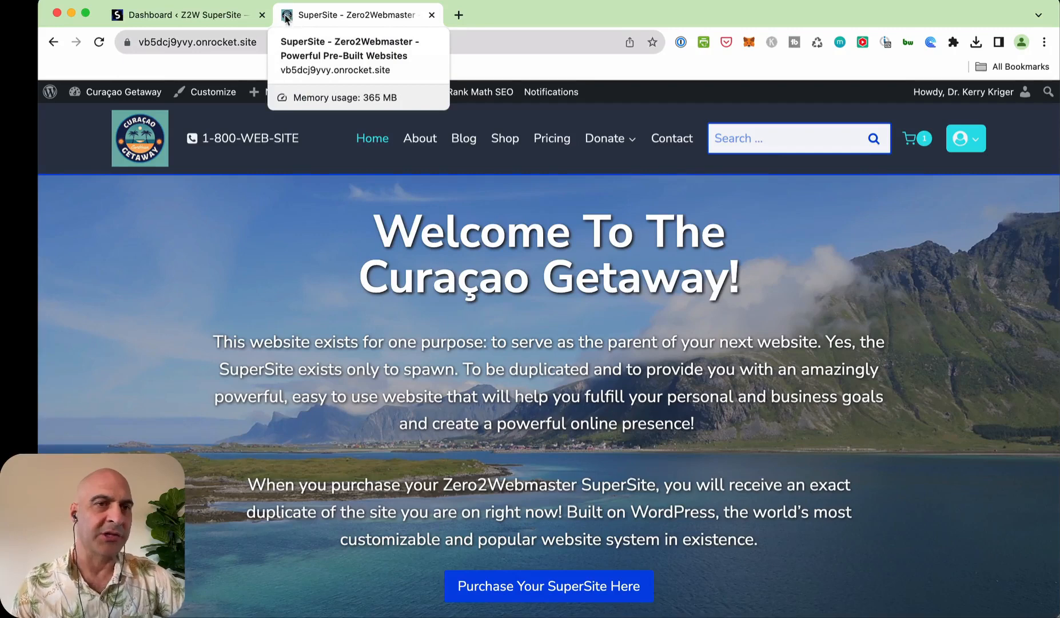
{"action": "left_click", "coordinate": [416, 141], "text": "super"}
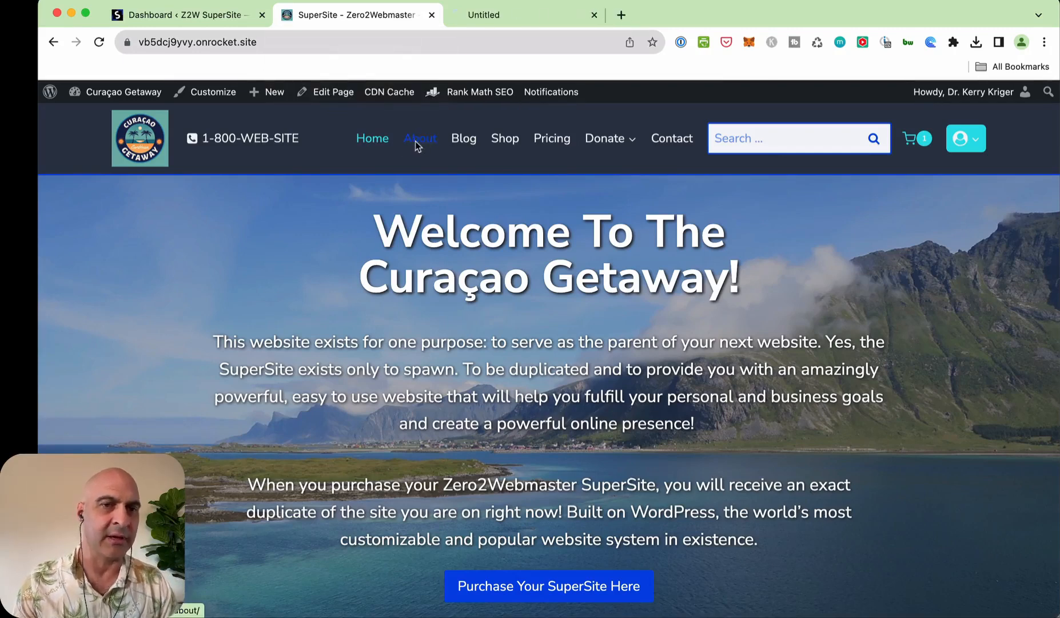
{"action": "left_click", "coordinate": [527, 16]}
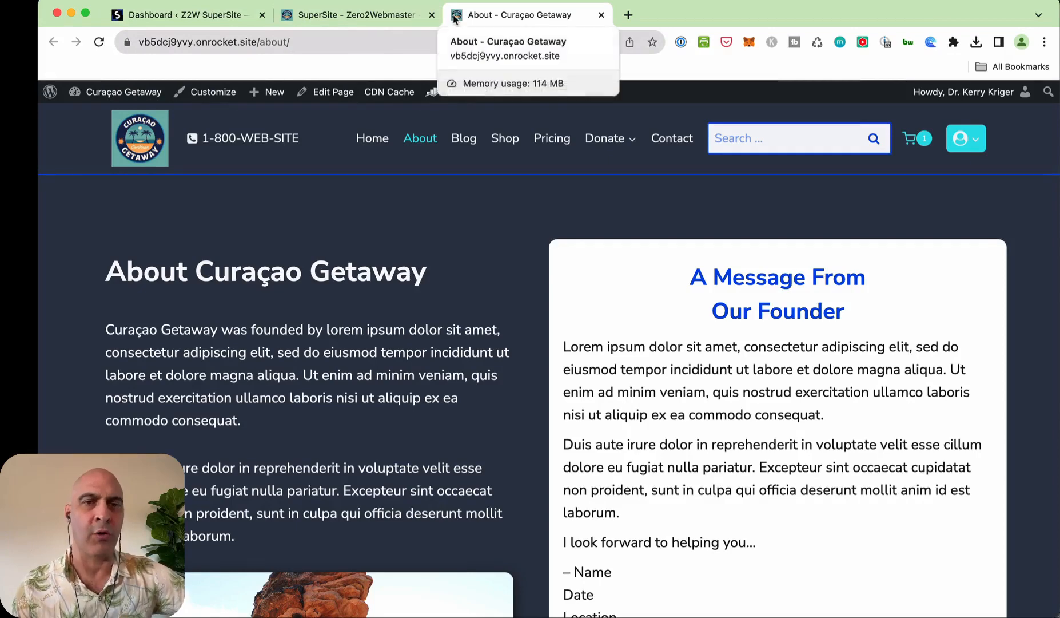
Review the published logo and colors on the live home page down to the sign-up section, and compare them with the About page.
{"action": "left_click", "coordinate": [349, 17]}
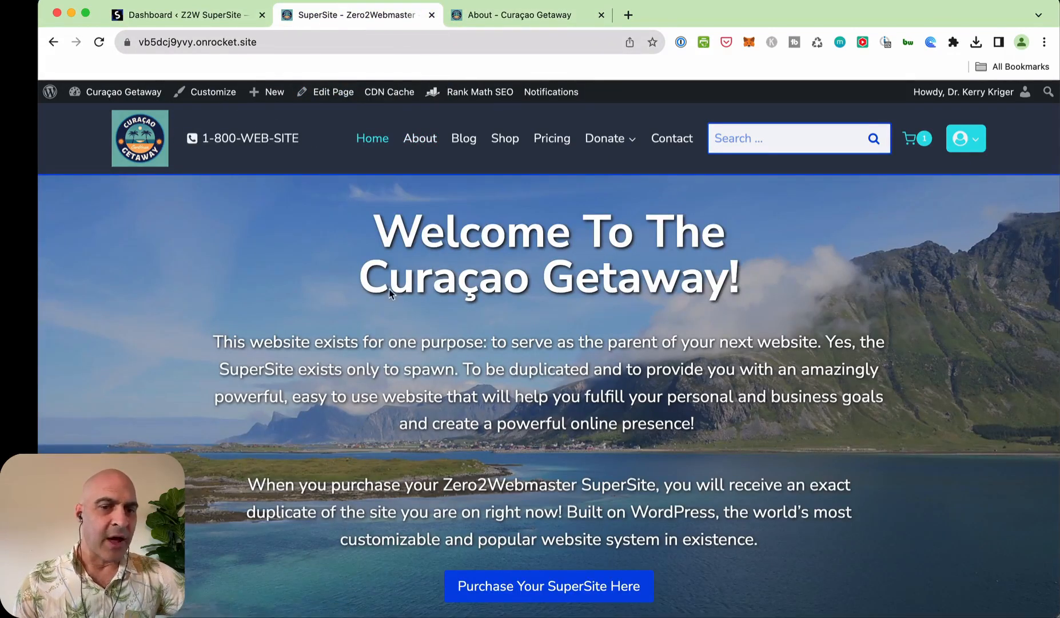
{"action": "scroll", "coordinate": [564, 414], "scroll_direction": "down", "scroll_amount": 15}
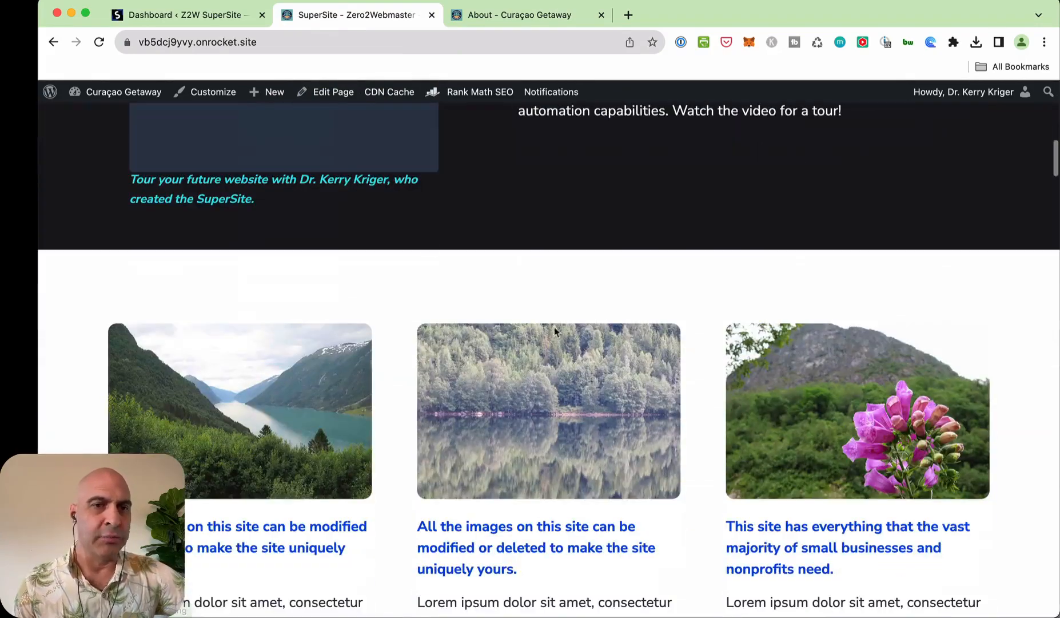
{"action": "scroll", "coordinate": [433, 340], "scroll_direction": "down", "scroll_amount": 5}
{"action": "scroll", "coordinate": [335, 358], "scroll_direction": "down", "scroll_amount": 10}
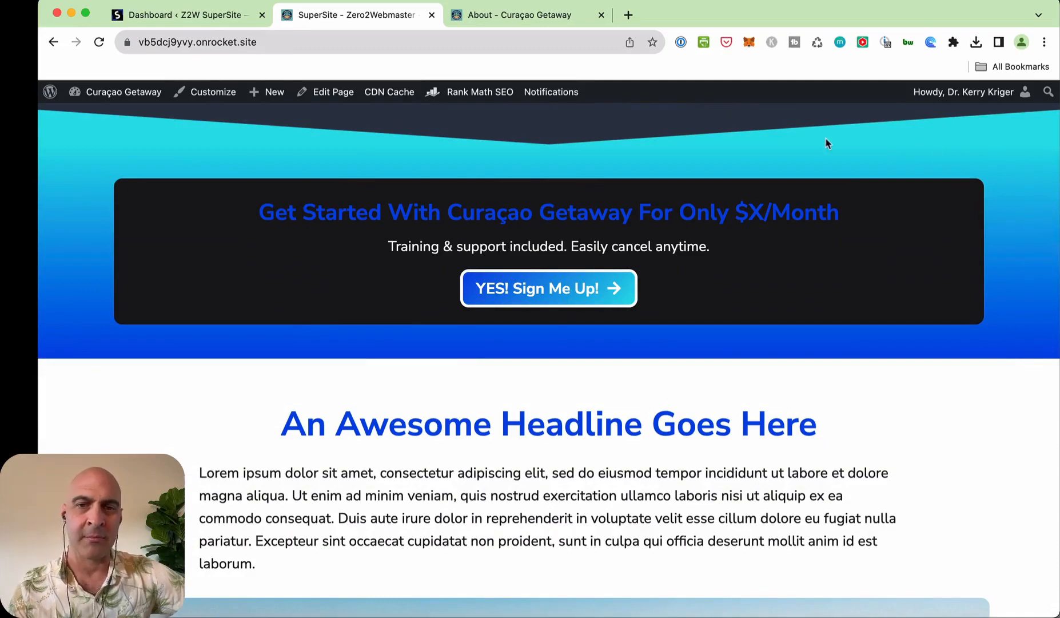
{"action": "left_click", "coordinate": [583, 301]}
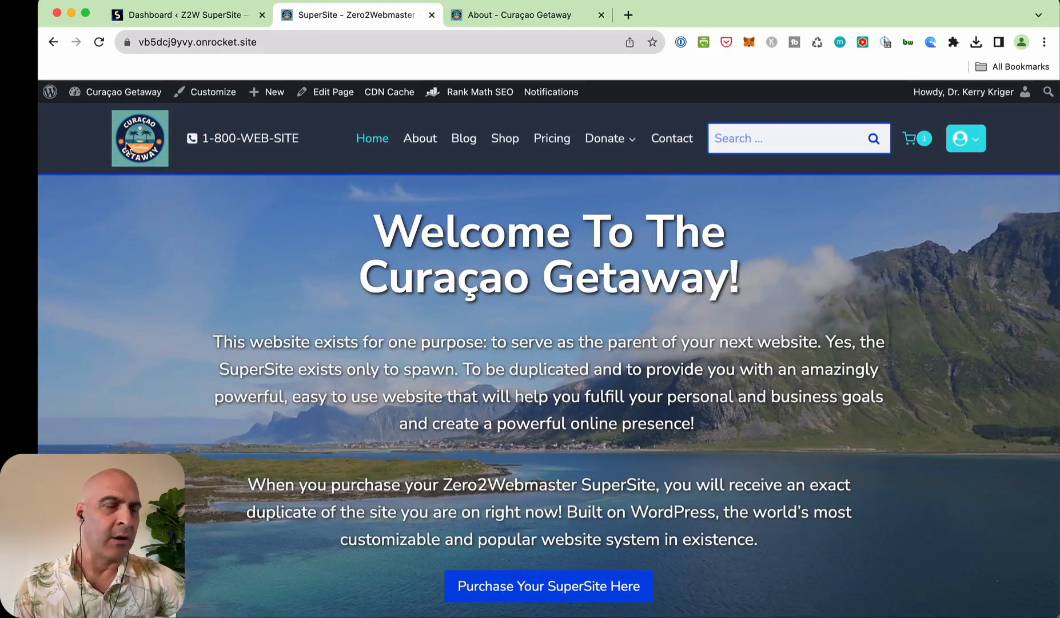
{"action": "left_click", "coordinate": [486, 16]}
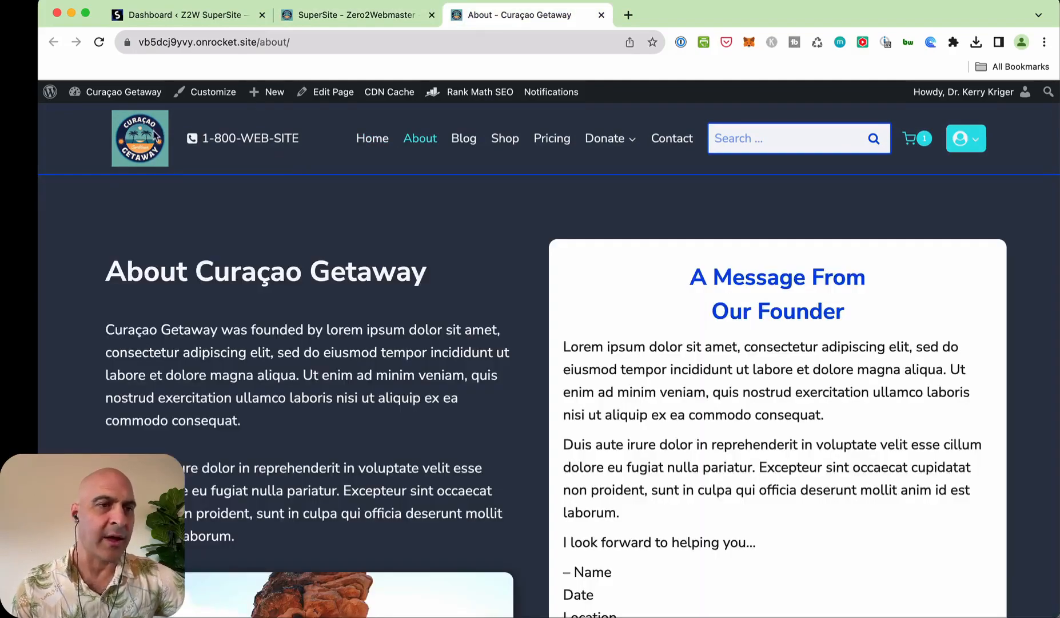
Return to the live home page and open the site's Shop page to inspect its branding and colors.
{"action": "left_click", "coordinate": [352, 16]}
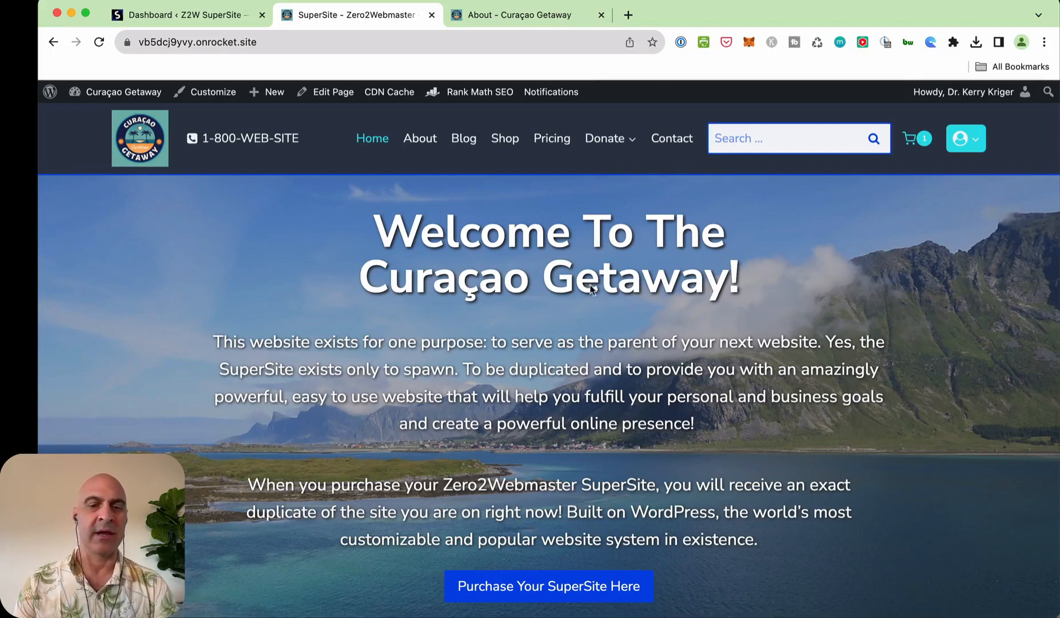
{"action": "scroll", "coordinate": [504, 285], "scroll_direction": "down", "scroll_amount": 10}
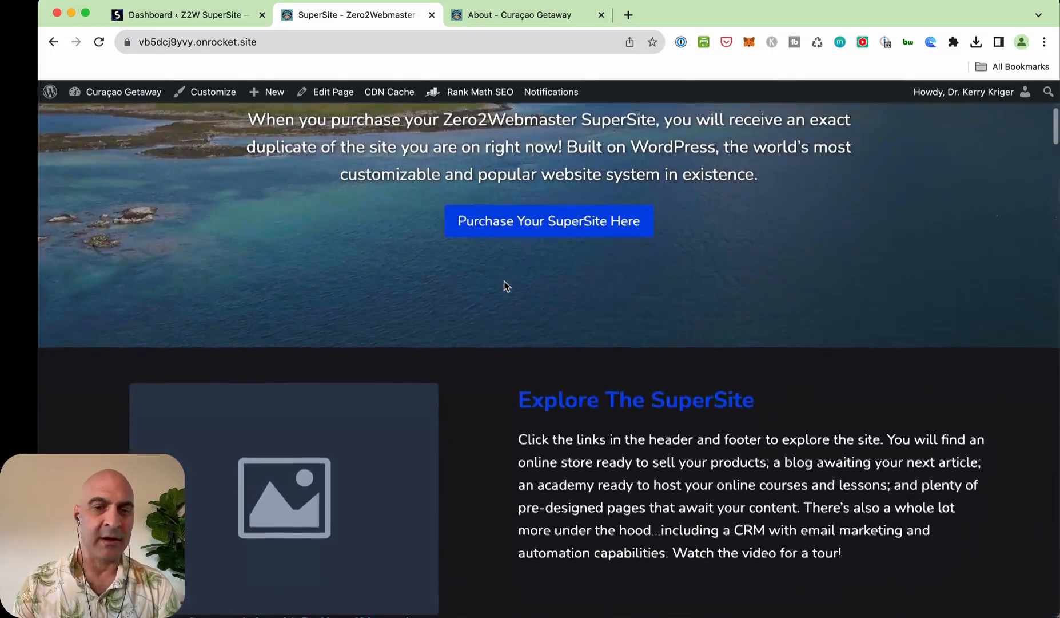
{"action": "scroll", "coordinate": [504, 285], "scroll_direction": "down", "scroll_amount": 3}
{"action": "scroll", "coordinate": [504, 284], "scroll_direction": "up", "scroll_amount": 15}
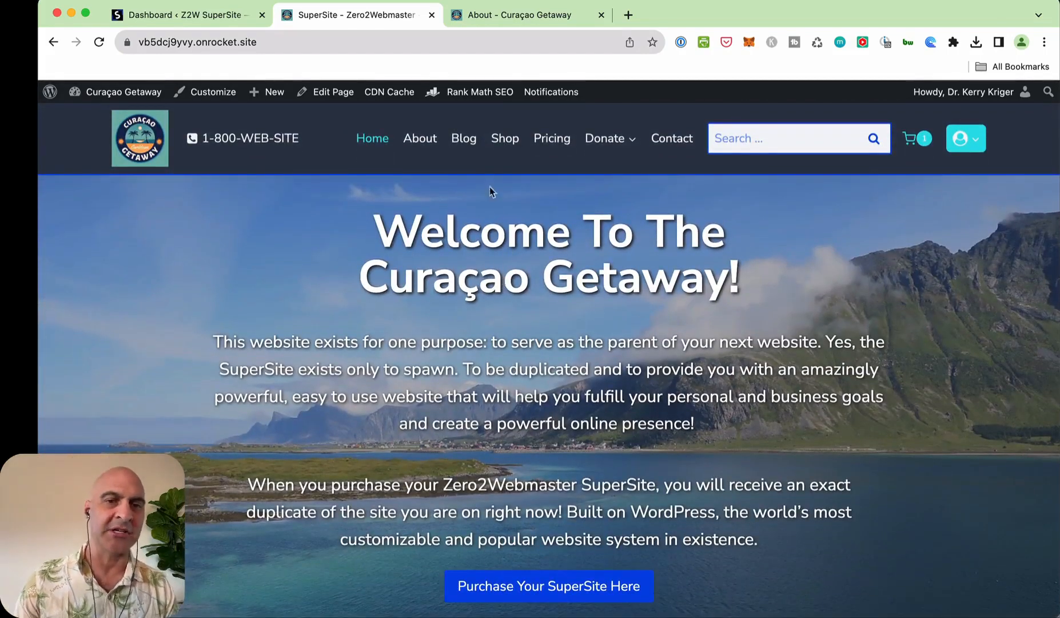
{"action": "left_click", "coordinate": [507, 143]}
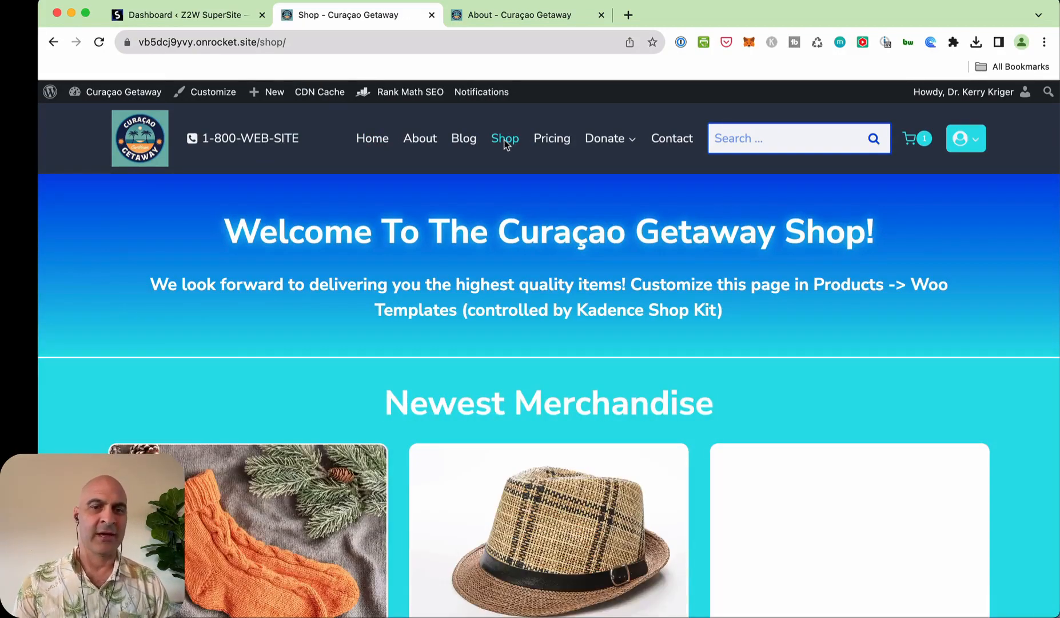
Review the Shop page's colors and product sections, from the welcome banner and newest merchandise through memberships to sale items and footer.
{"action": "scroll", "coordinate": [73, 248], "scroll_direction": "down", "scroll_amount": 10}
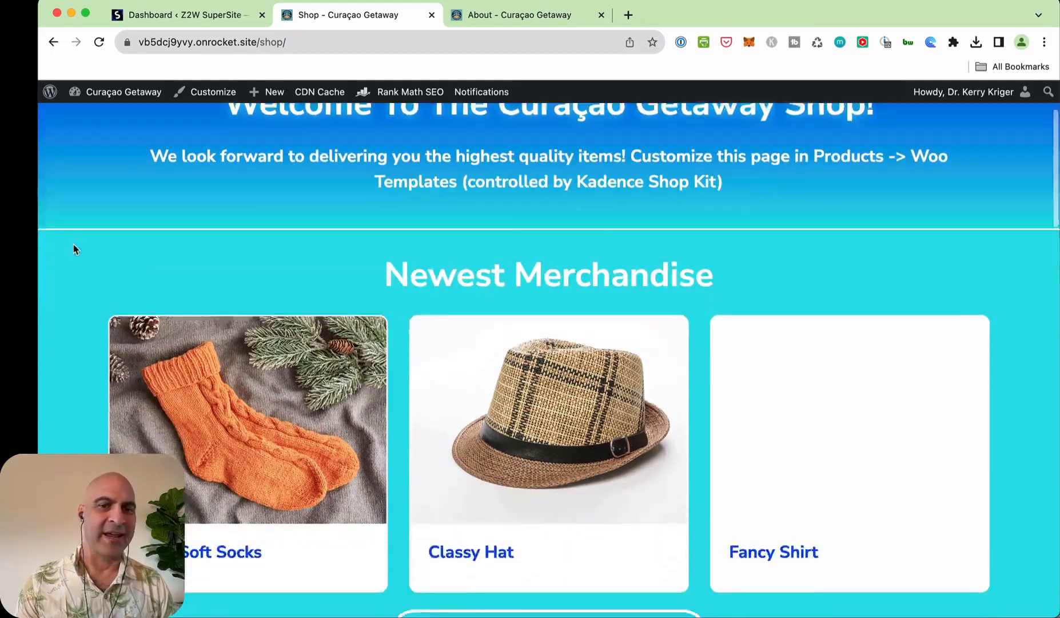
{"action": "scroll", "coordinate": [73, 249], "scroll_direction": "up", "scroll_amount": 10}
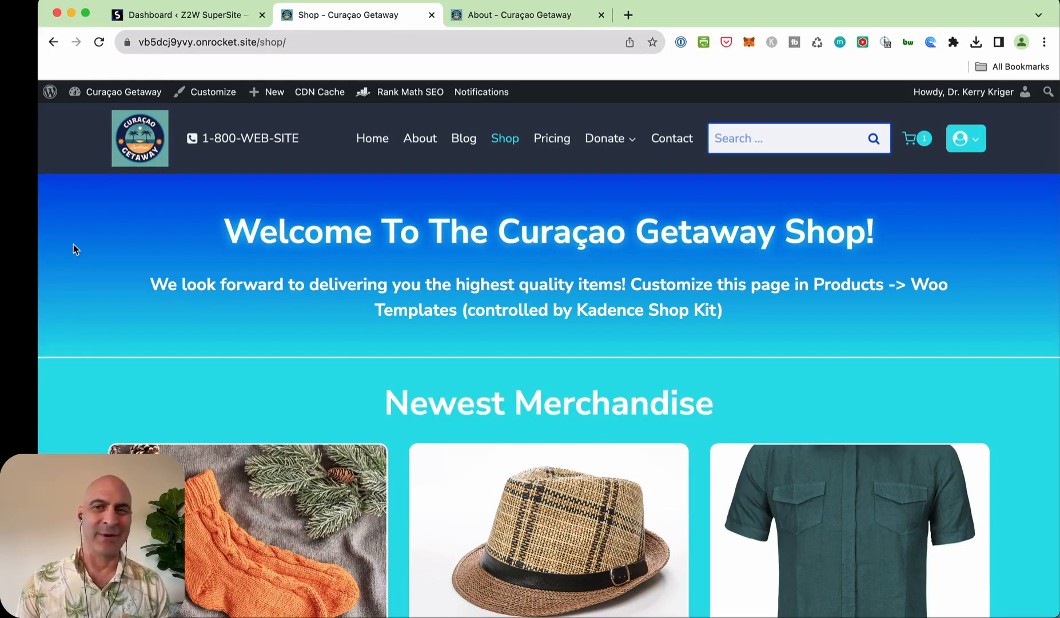
{"action": "scroll", "coordinate": [72, 249], "scroll_direction": "down", "scroll_amount": 8}
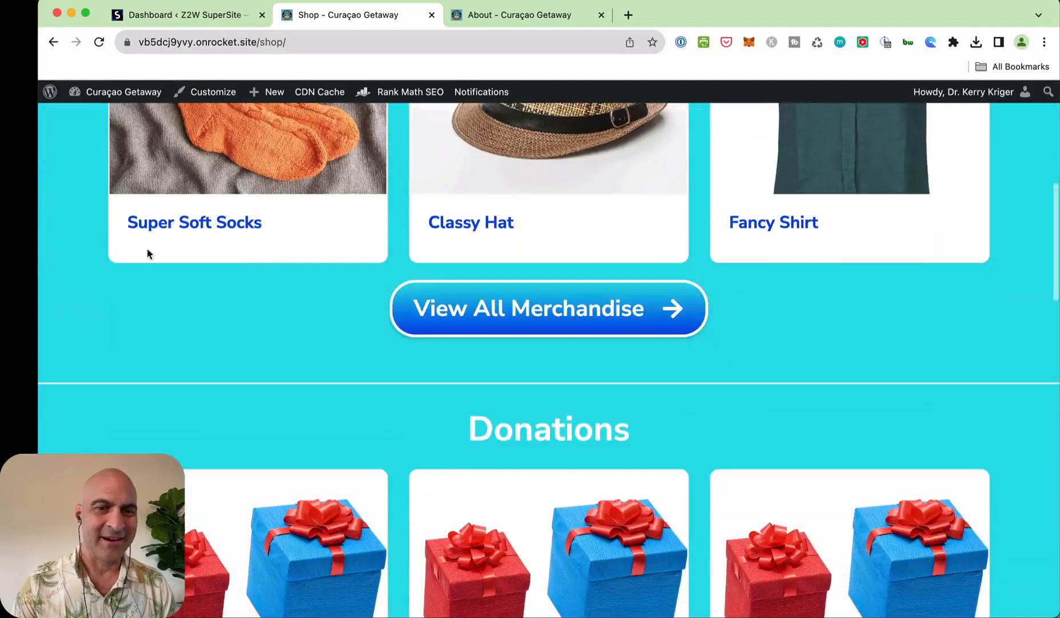
{"action": "scroll", "coordinate": [439, 287], "scroll_direction": "up", "scroll_amount": 3}
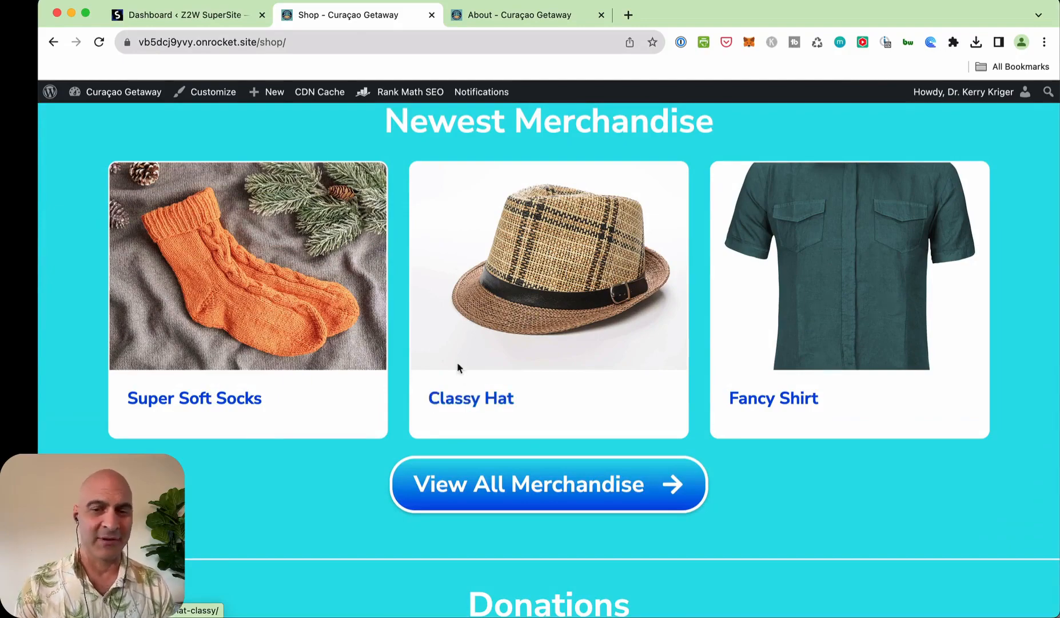
{"action": "scroll", "coordinate": [457, 368], "scroll_direction": "down", "scroll_amount": 3}
{"action": "scroll", "coordinate": [458, 367], "scroll_direction": "down", "scroll_amount": 15}
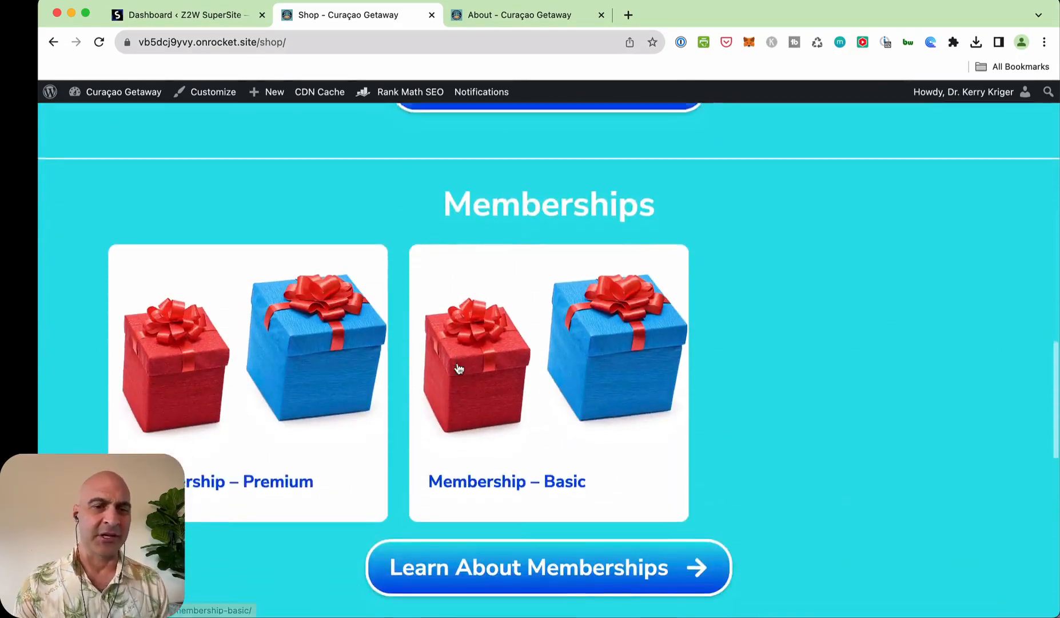
{"action": "scroll", "coordinate": [459, 369], "scroll_direction": "down", "scroll_amount": 4}
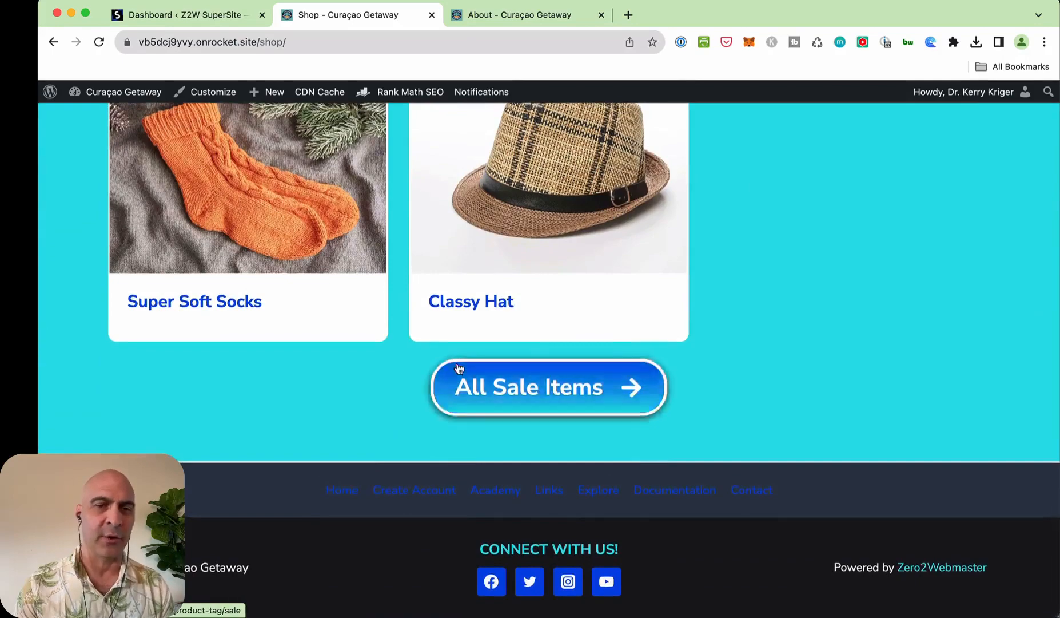
{"action": "scroll", "coordinate": [459, 369], "scroll_direction": "up", "scroll_amount": 20}
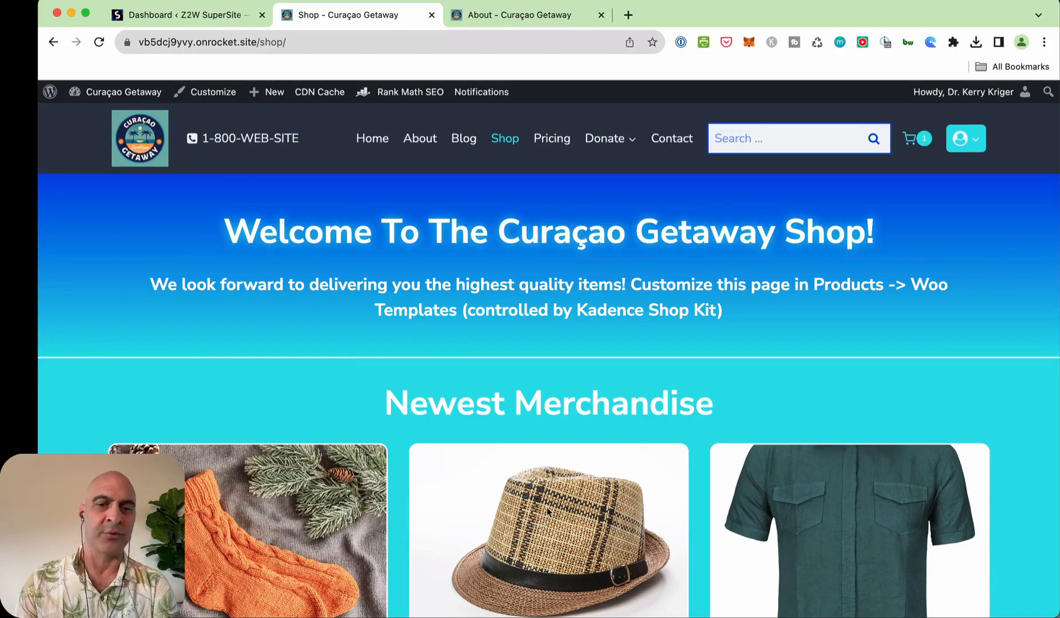
Open the Classy Hat product page from the newest merchandise and review its styling down to the related products.
{"action": "scroll", "coordinate": [492, 515], "scroll_direction": "down", "scroll_amount": 3}
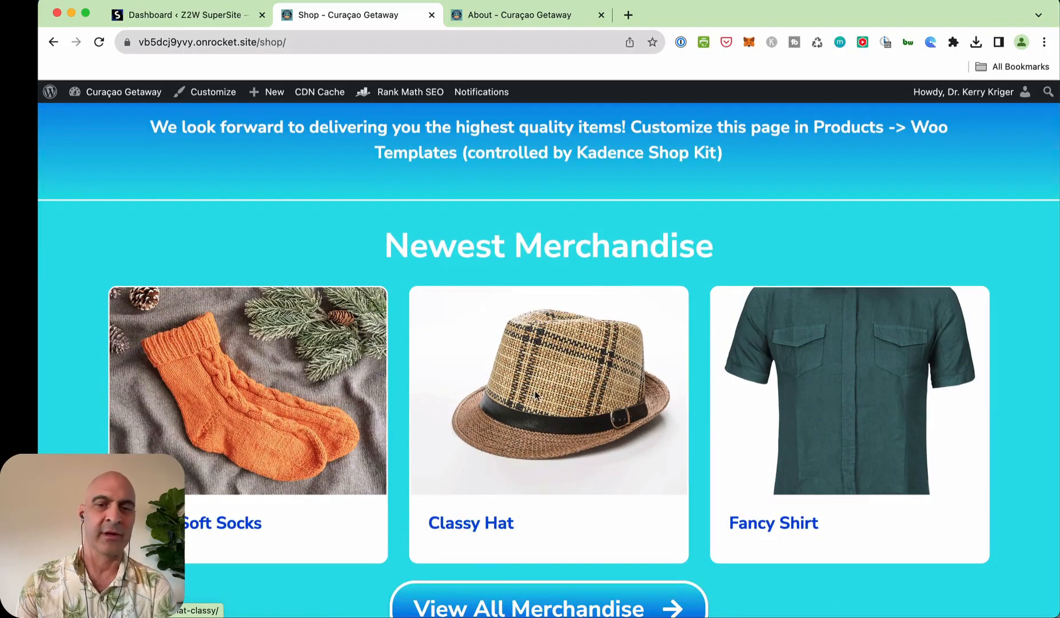
{"action": "left_click", "coordinate": [546, 371]}
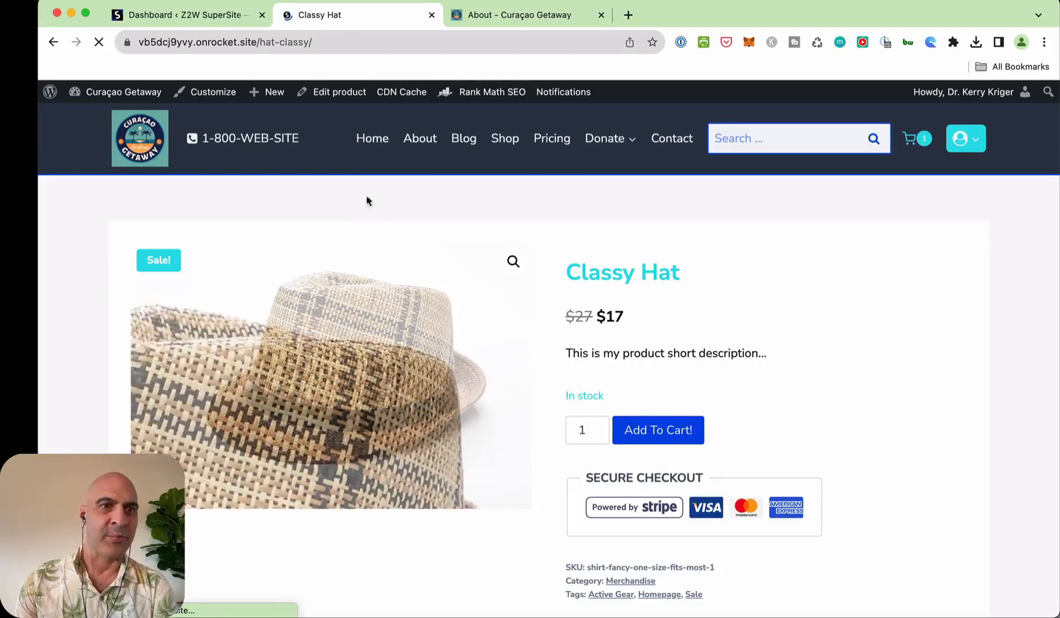
{"action": "scroll", "coordinate": [72, 281], "scroll_direction": "down", "scroll_amount": 3}
{"action": "scroll", "coordinate": [72, 281], "scroll_direction": "down", "scroll_amount": 10}
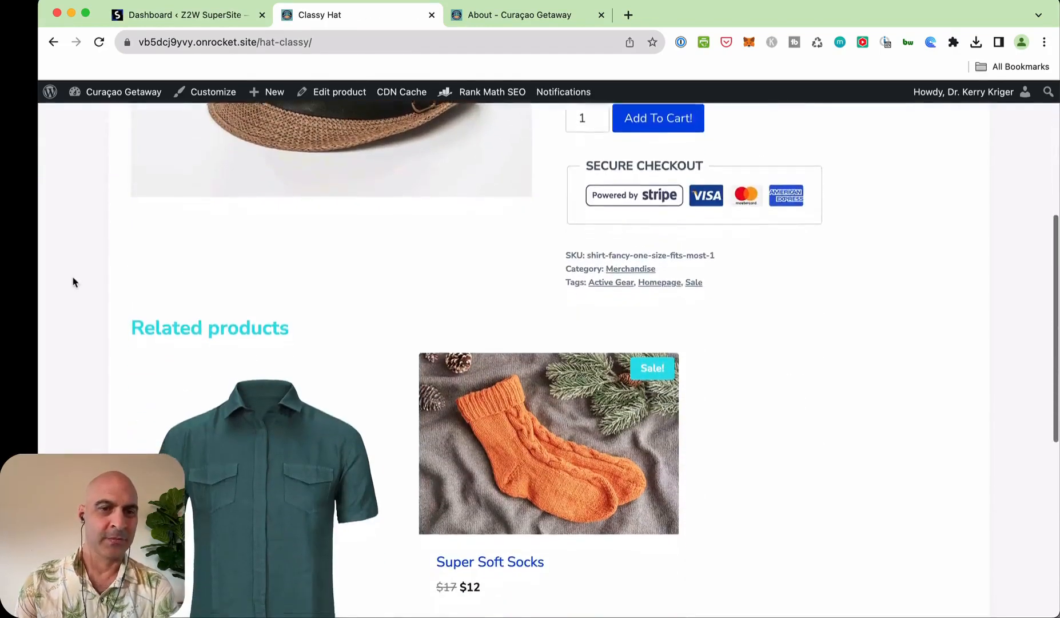
{"action": "scroll", "coordinate": [72, 281], "scroll_direction": "up", "scroll_amount": 15}
{"action": "scroll", "coordinate": [72, 276], "scroll_direction": "down", "scroll_amount": 1}
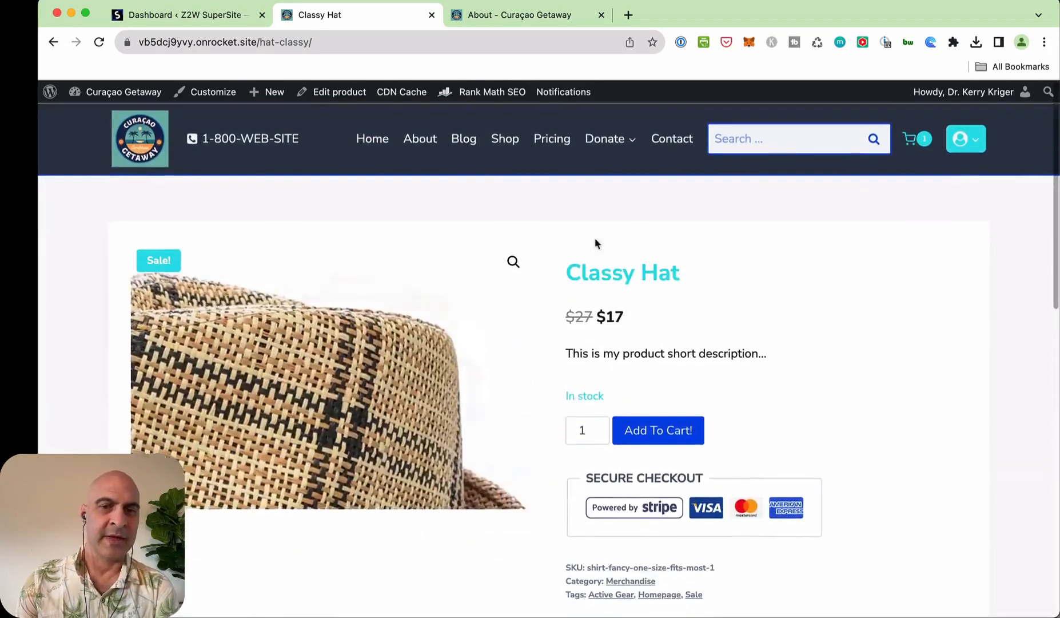
Add one Classy Hat to the cart and view the full cart page to check its styling.
{"action": "left_click", "coordinate": [641, 432]}
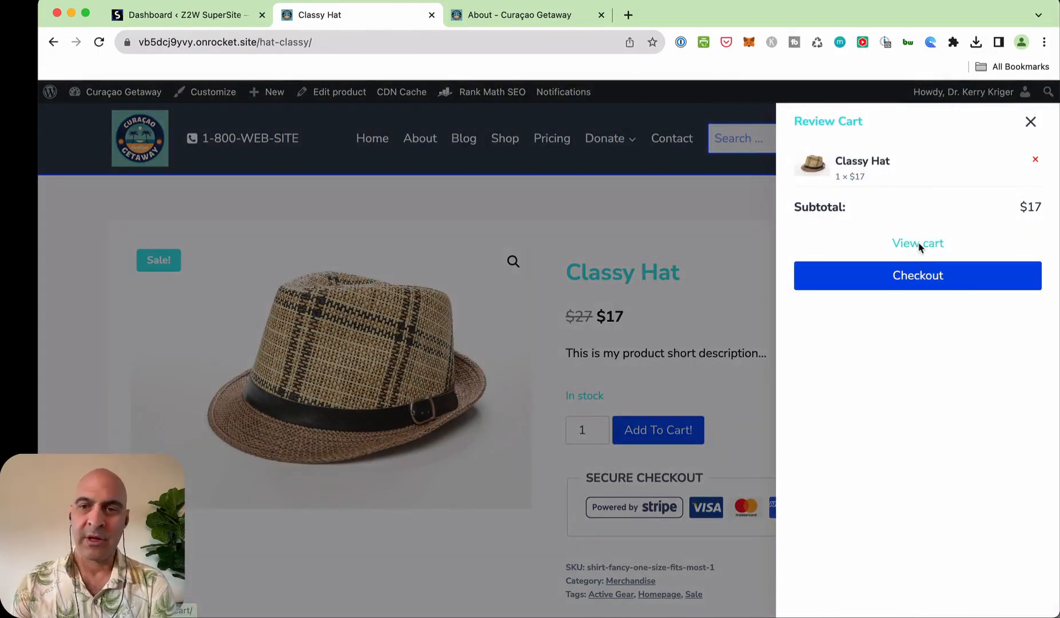
{"action": "left_click", "coordinate": [919, 245]}
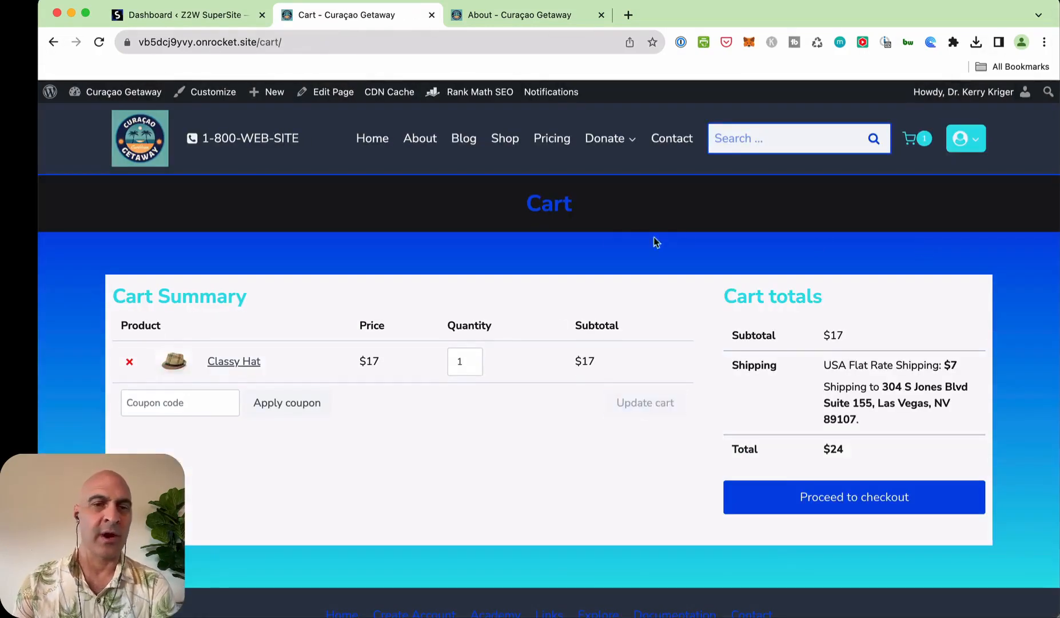
{"action": "scroll", "coordinate": [597, 248], "scroll_direction": "down", "scroll_amount": 3}
{"action": "scroll", "coordinate": [599, 246], "scroll_direction": "up", "scroll_amount": 3}
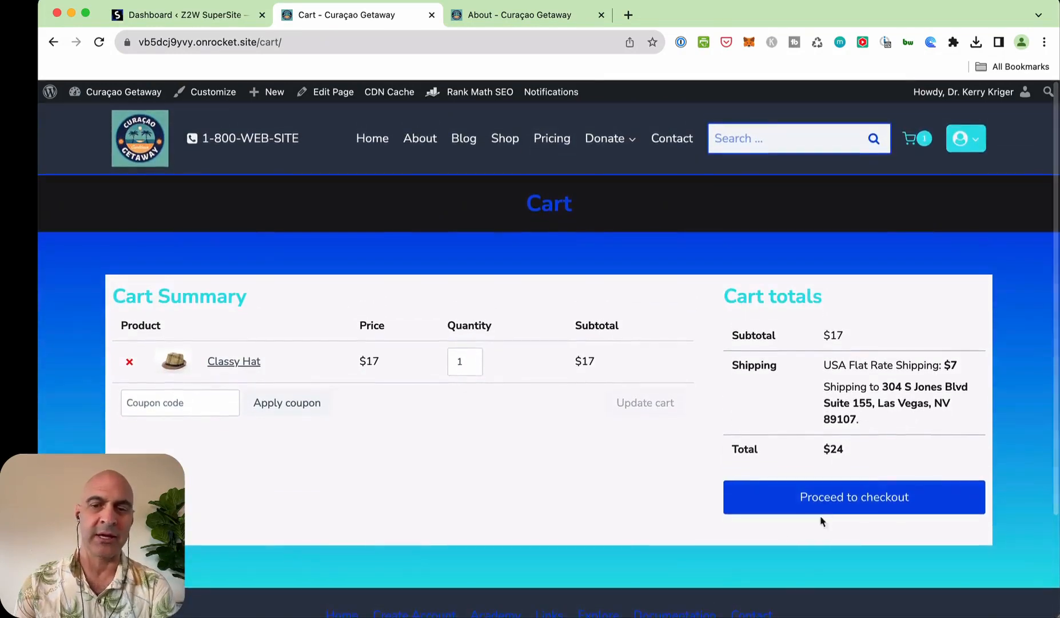
Proceed to checkout and review the logo, colors and form sections of the checkout page down to the payment details.
{"action": "left_click", "coordinate": [835, 504]}
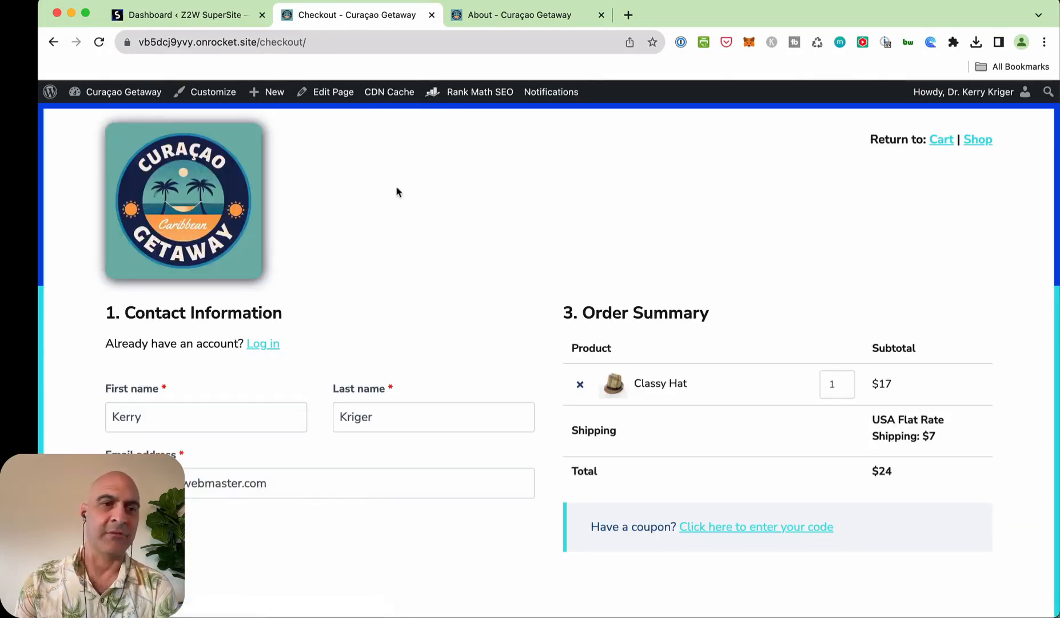
{"action": "scroll", "coordinate": [401, 216], "scroll_direction": "down", "scroll_amount": 1}
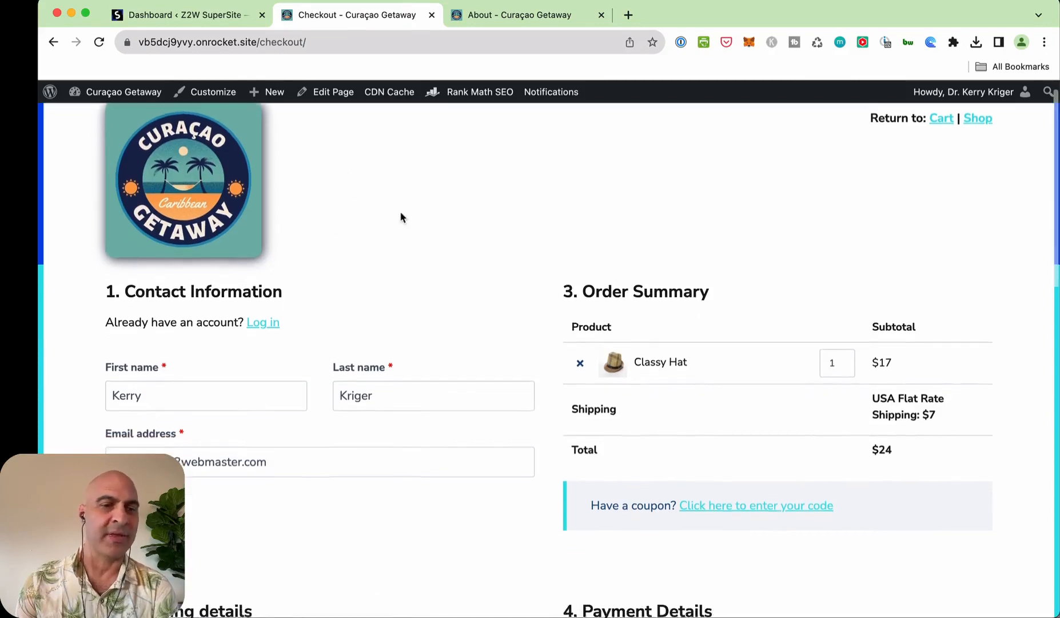
{"action": "scroll", "coordinate": [400, 217], "scroll_direction": "down", "scroll_amount": 15}
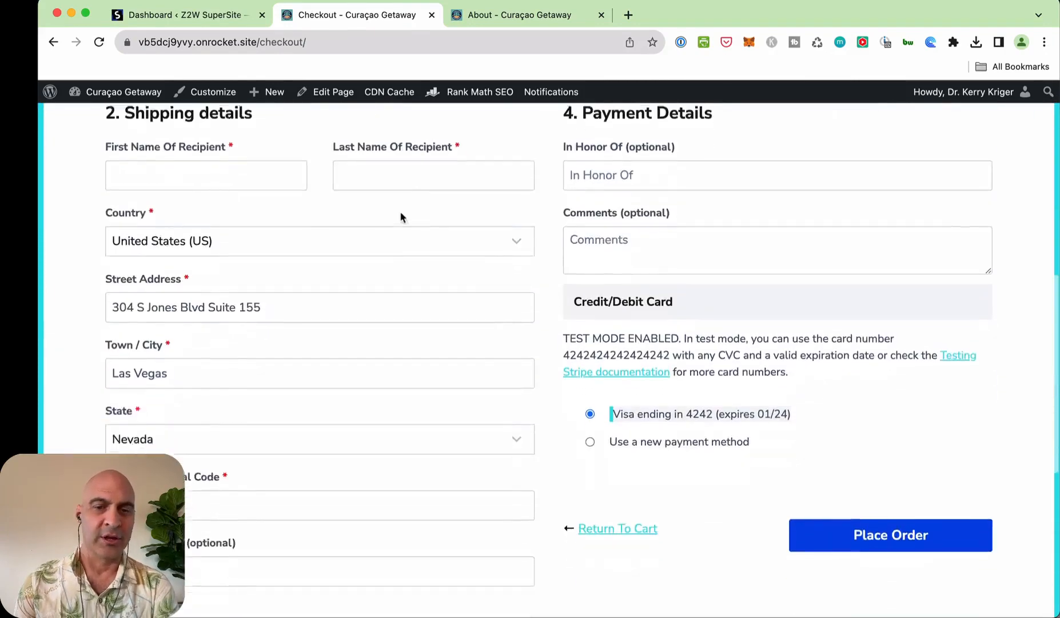
{"action": "scroll", "coordinate": [400, 216], "scroll_direction": "down", "scroll_amount": 5}
{"action": "scroll", "coordinate": [400, 213], "scroll_direction": "up", "scroll_amount": 15}
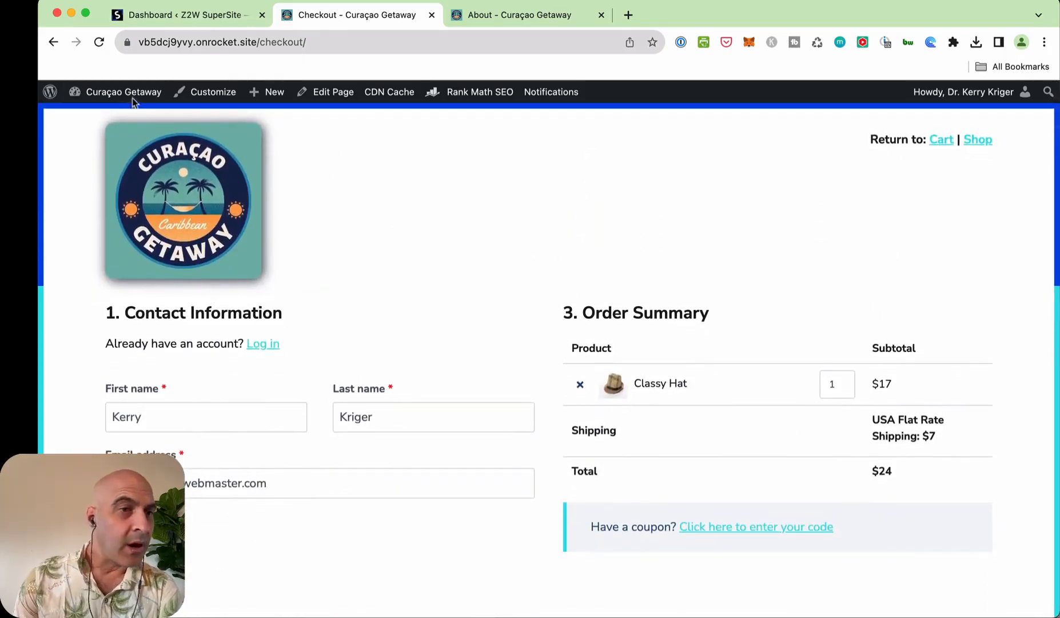
{"action": "mouse_move", "coordinate": [266, 91]}
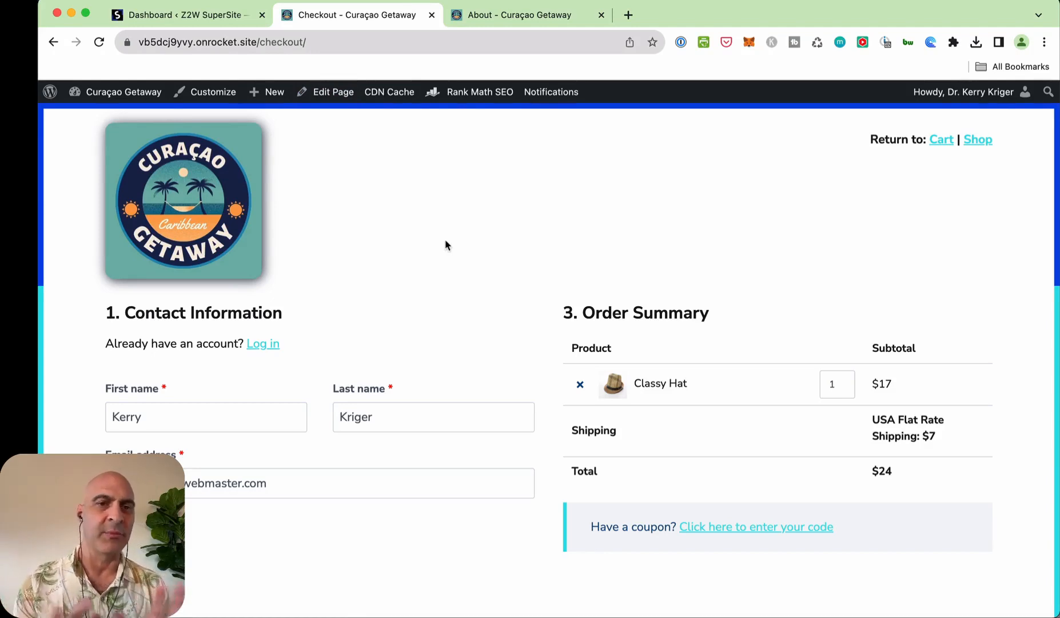
{"action": "scroll", "coordinate": [549, 308], "scroll_direction": "down", "scroll_amount": 10}
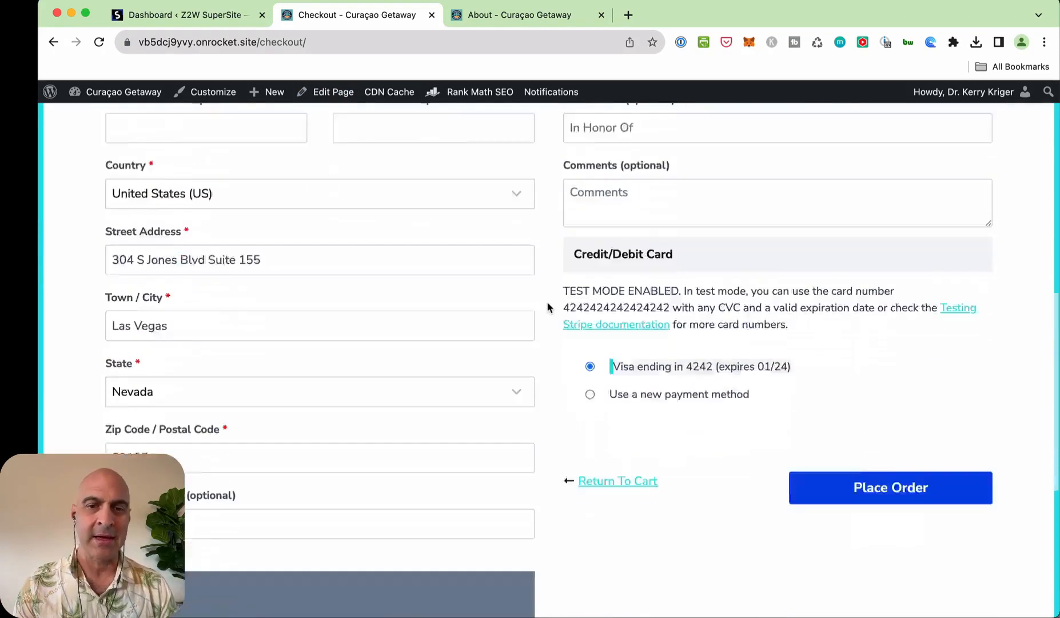
{"action": "scroll", "coordinate": [548, 307], "scroll_direction": "up", "scroll_amount": 10}
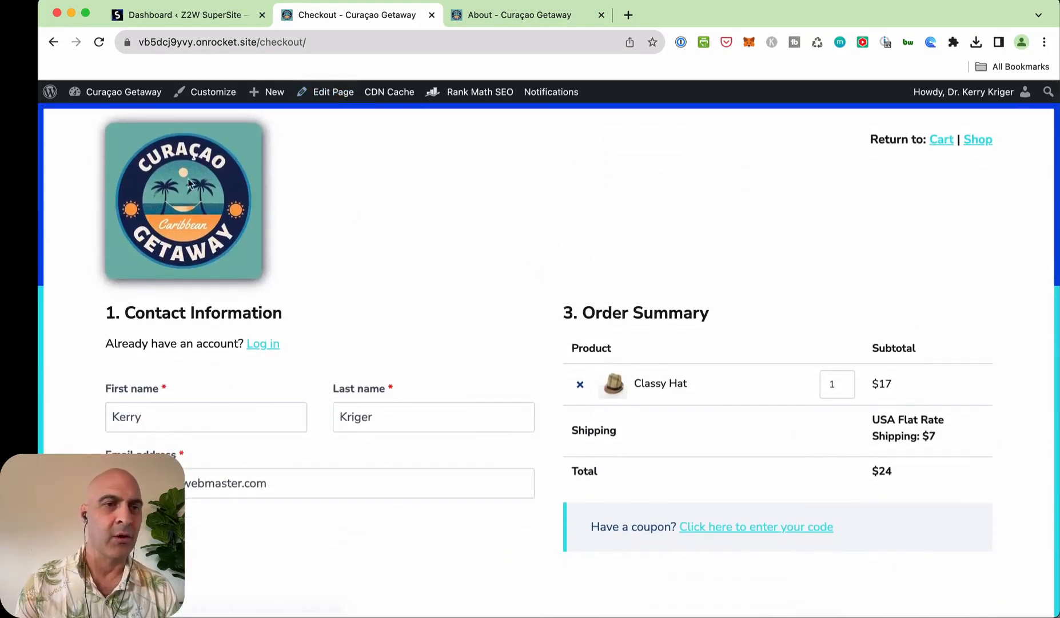
Open the Checkout page's editor in a separate browser tab placed before the live checkout tab, and select its logo image block.
{"action": "left_click", "coordinate": [329, 91], "text": "super"}
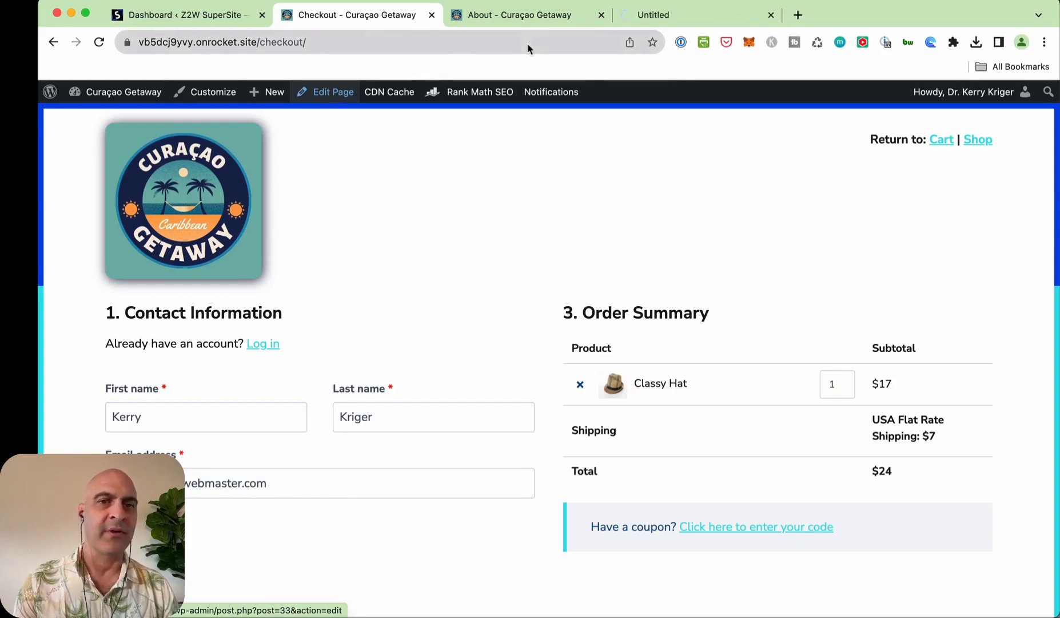
{"action": "left_click_drag", "start_coordinate": [347, 17], "coordinate": [702, 18]}
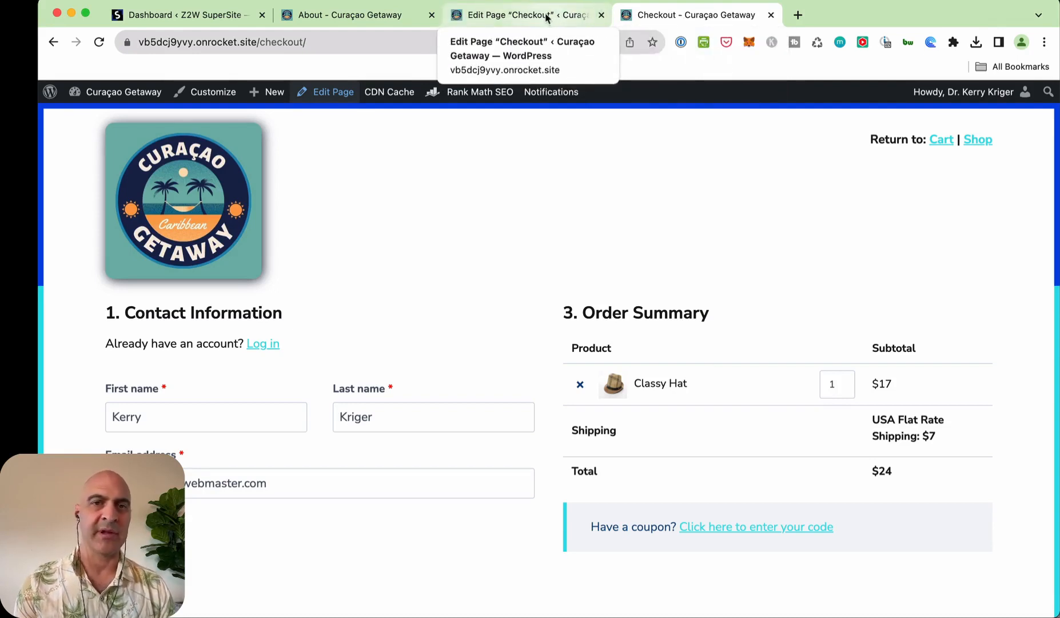
{"action": "left_click", "coordinate": [546, 17]}
{"action": "left_click", "coordinate": [683, 21]}
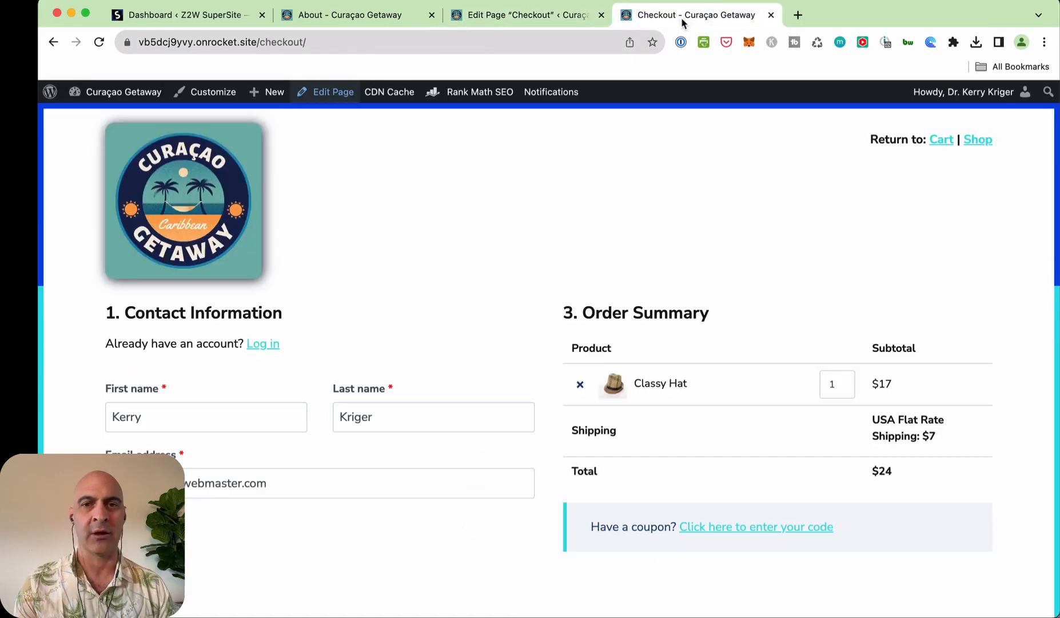
{"action": "left_click", "coordinate": [523, 16]}
{"action": "left_click", "coordinate": [156, 285]}
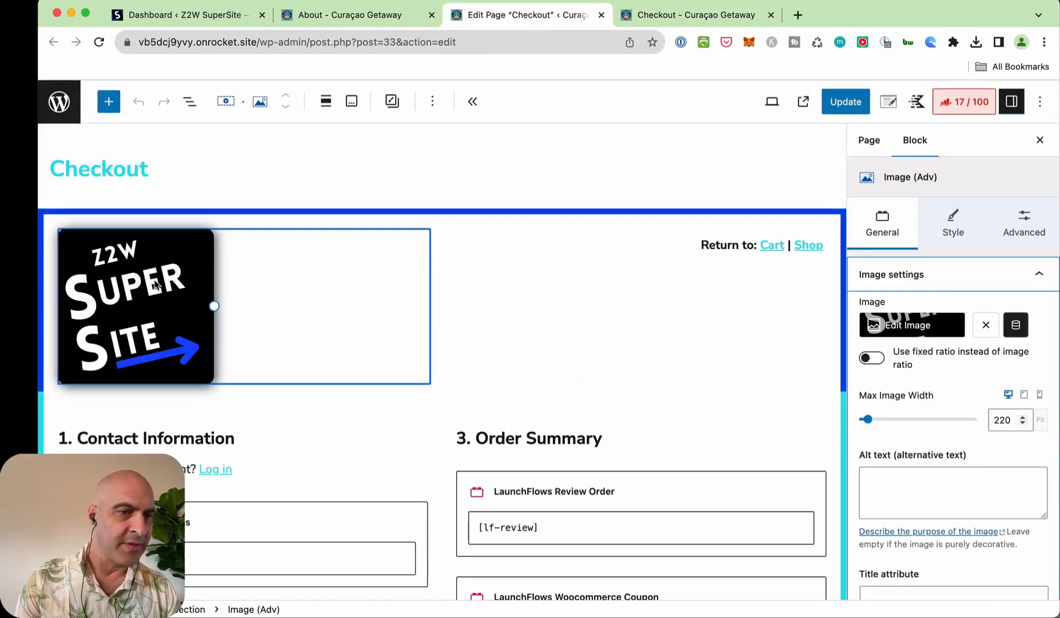
Compare the checkout logo in the editor with the live page, and purge everything from the CDN cache.
{"action": "left_click", "coordinate": [681, 16]}
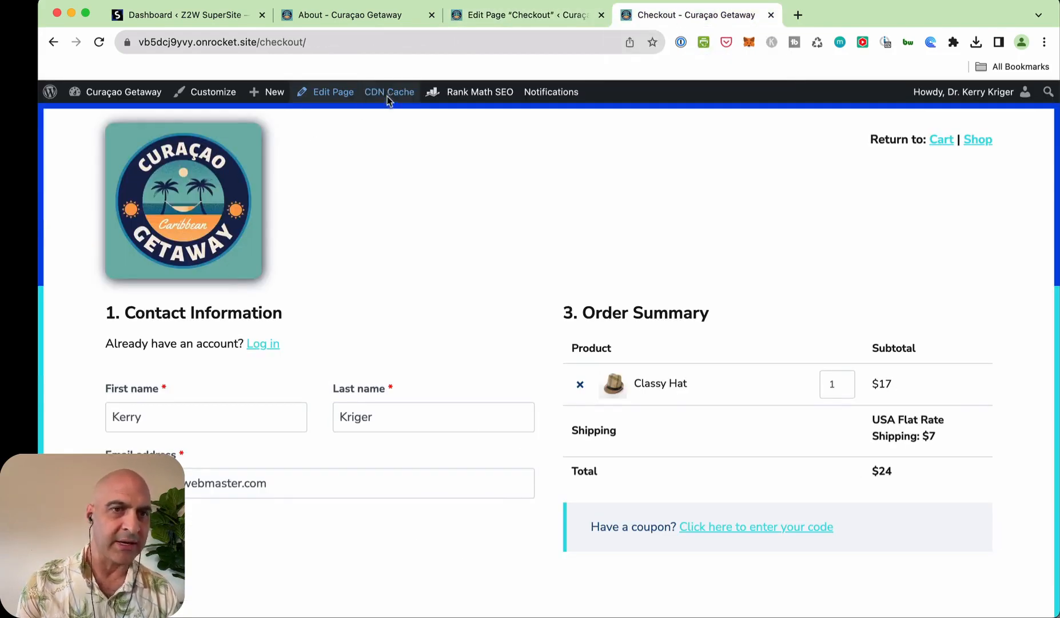
{"action": "left_click", "coordinate": [540, 16]}
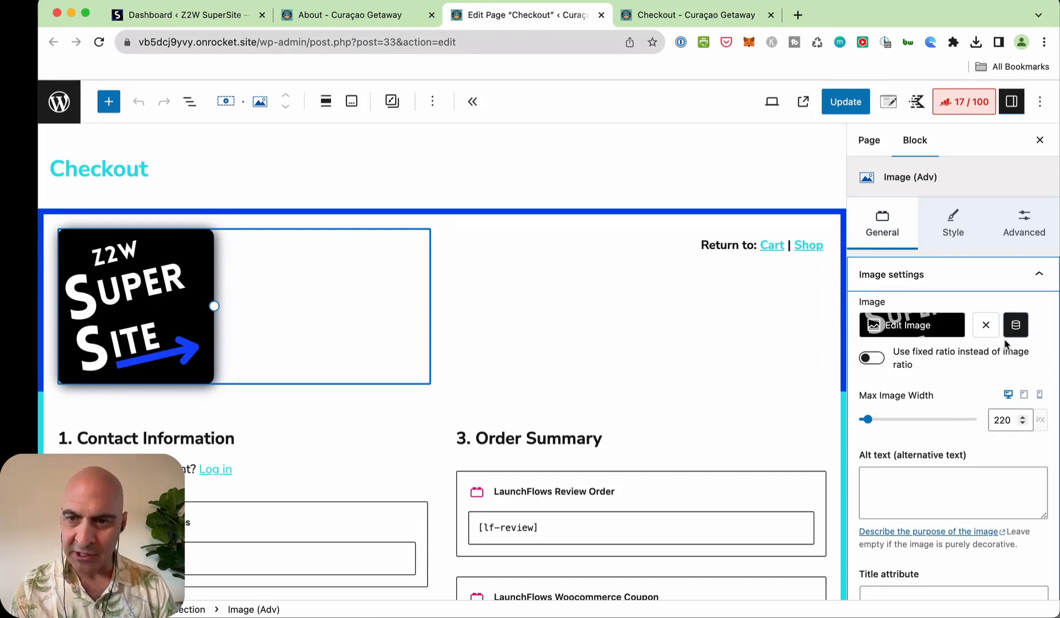
{"action": "left_click", "coordinate": [681, 18]}
{"action": "mouse_move", "coordinate": [391, 92]}
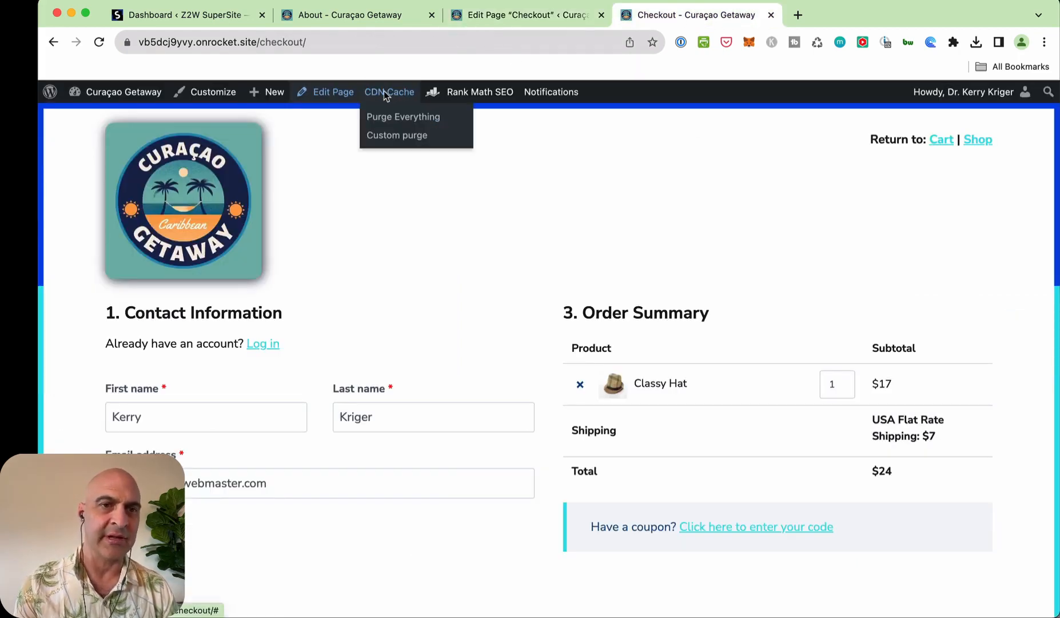
{"action": "left_click", "coordinate": [390, 119]}
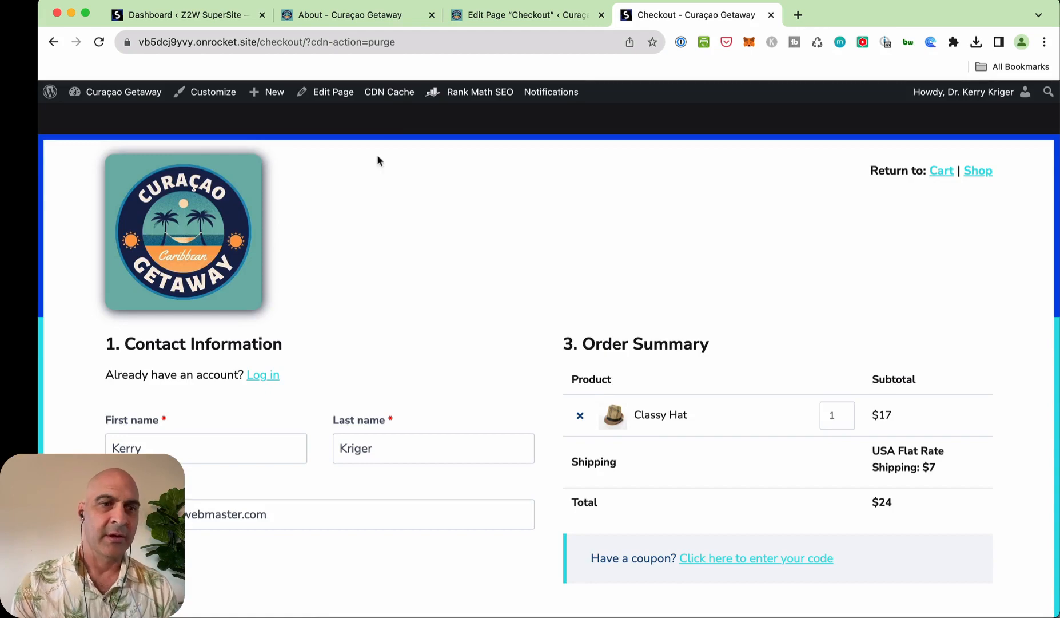
Reload the Checkout page editor and select the logo image block again.
{"action": "left_click", "coordinate": [513, 16]}
{"action": "left_click", "coordinate": [516, 44]}
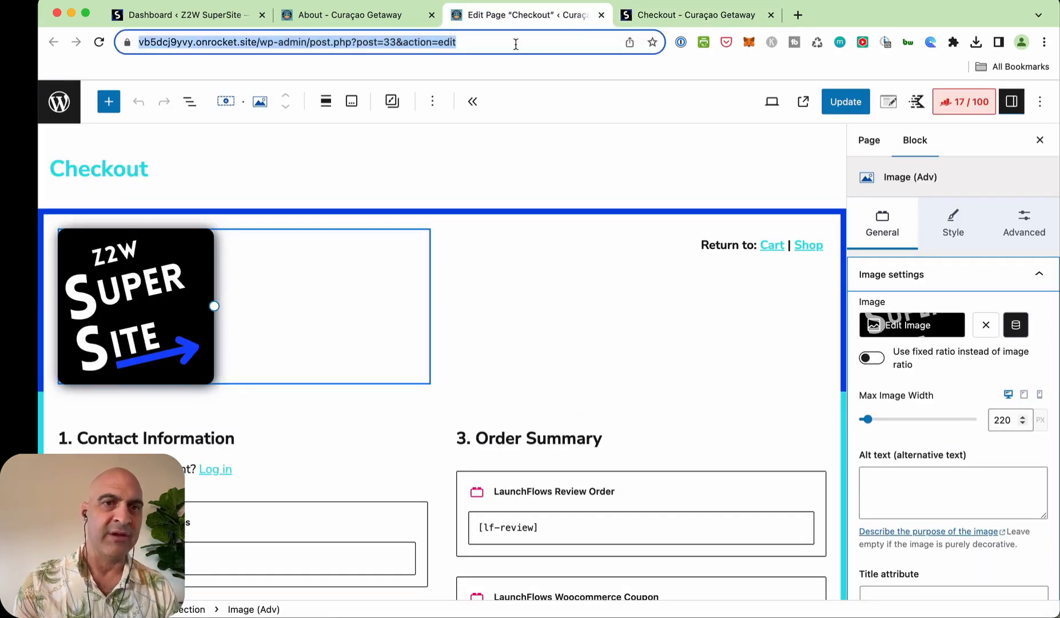
{"action": "key", "text": "Return"}
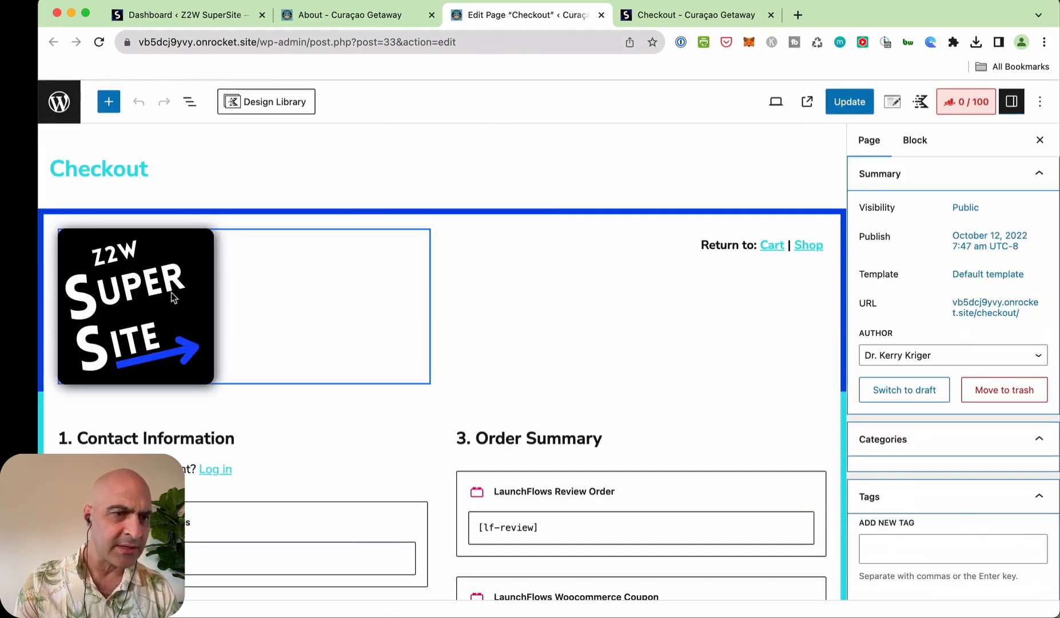
{"action": "left_click", "coordinate": [171, 292]}
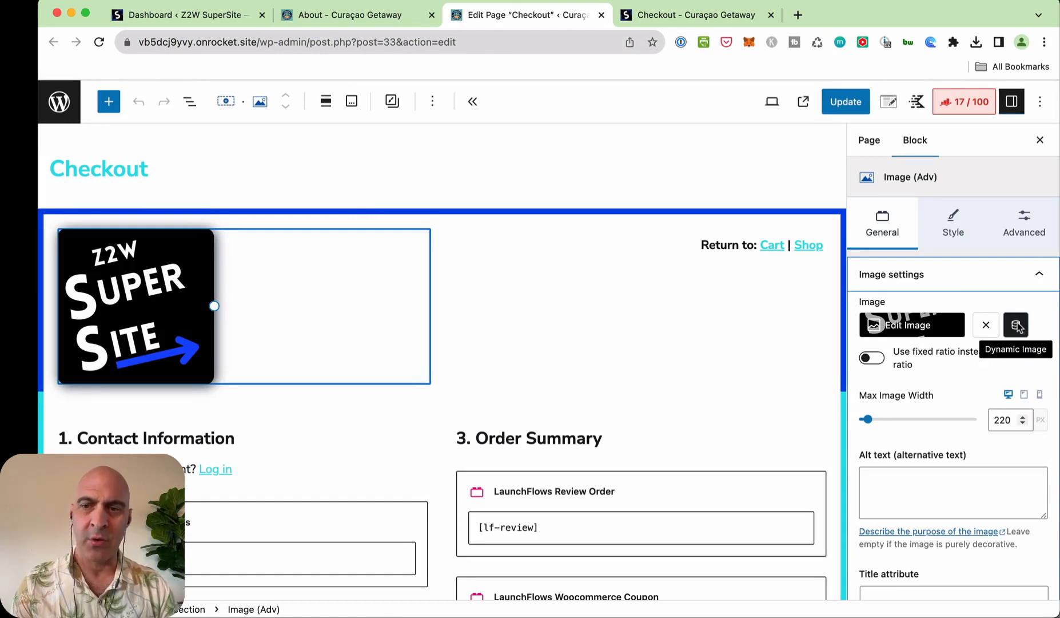
Replace the Z2W SuperSite image in the checkout logo block with the Curaçao Getaway logo from the media library.
{"action": "left_click", "coordinate": [986, 326]}
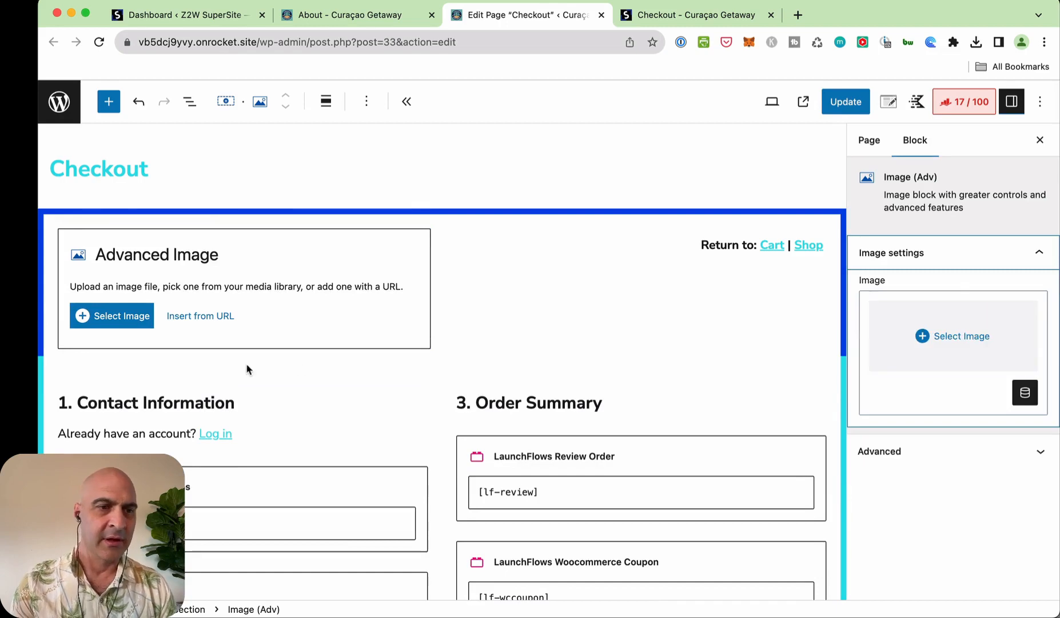
{"action": "left_click", "coordinate": [112, 316]}
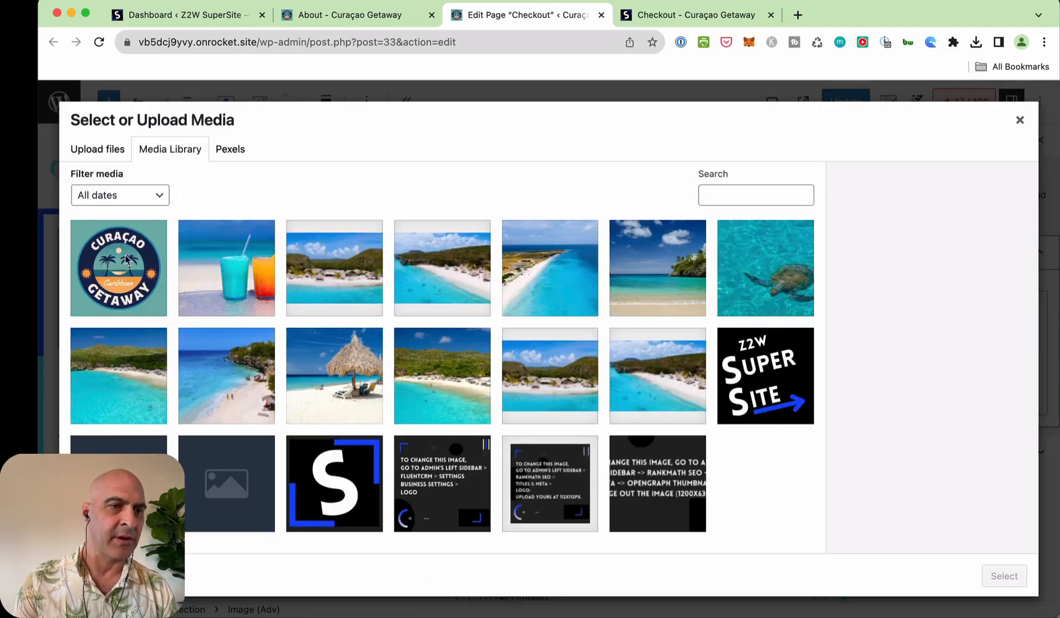
{"action": "left_click", "coordinate": [125, 256]}
{"action": "left_click", "coordinate": [1005, 575]}
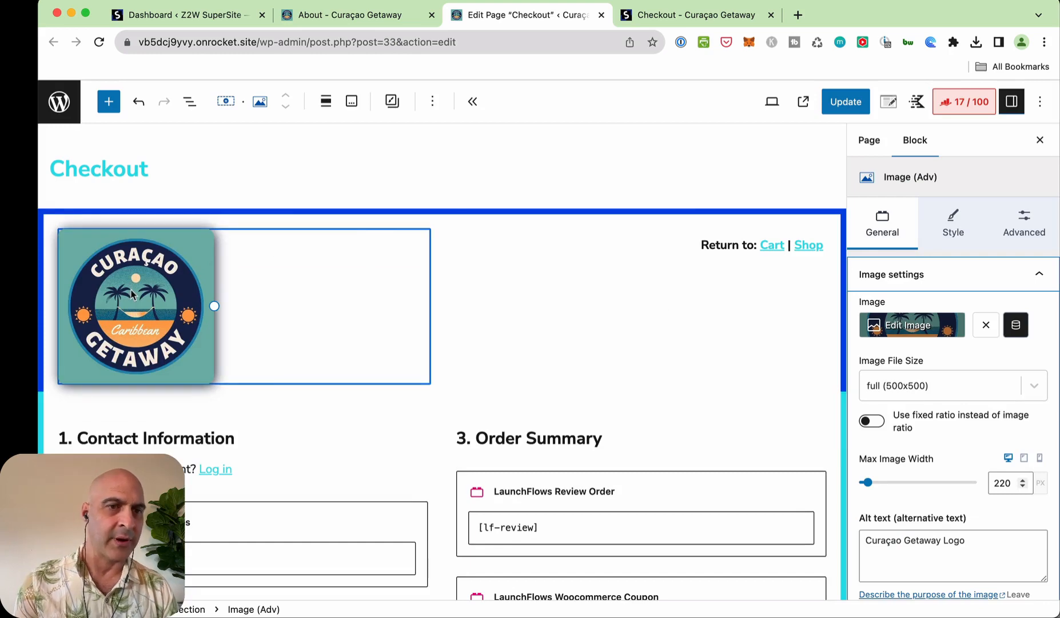
Link the checkout logo image to the Home page and update the Checkout page.
{"action": "scroll", "coordinate": [911, 406], "scroll_direction": "down", "scroll_amount": 3}
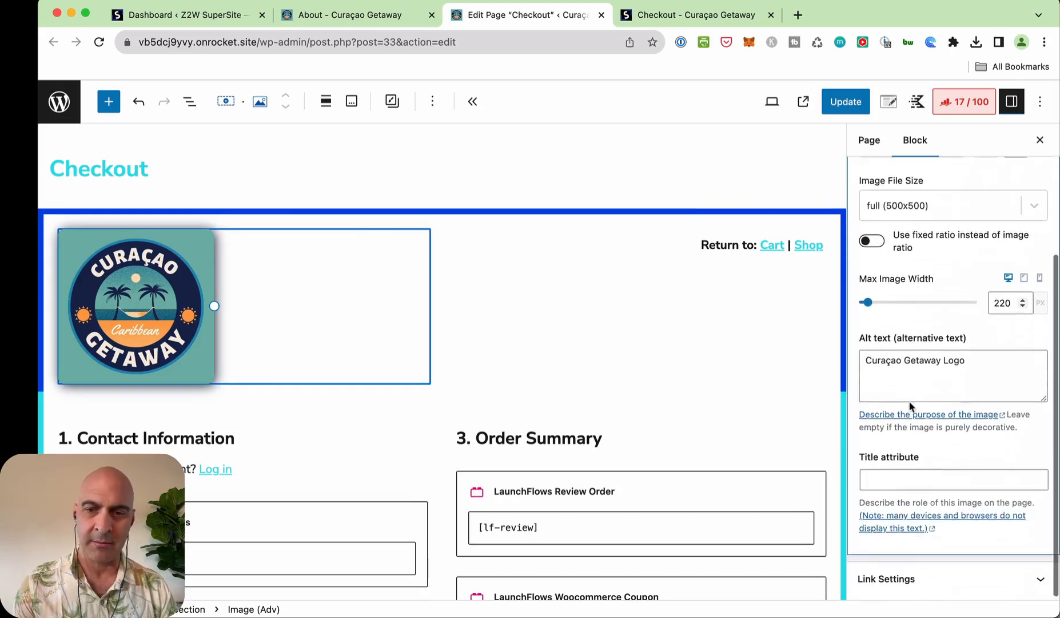
{"action": "left_click", "coordinate": [894, 576]}
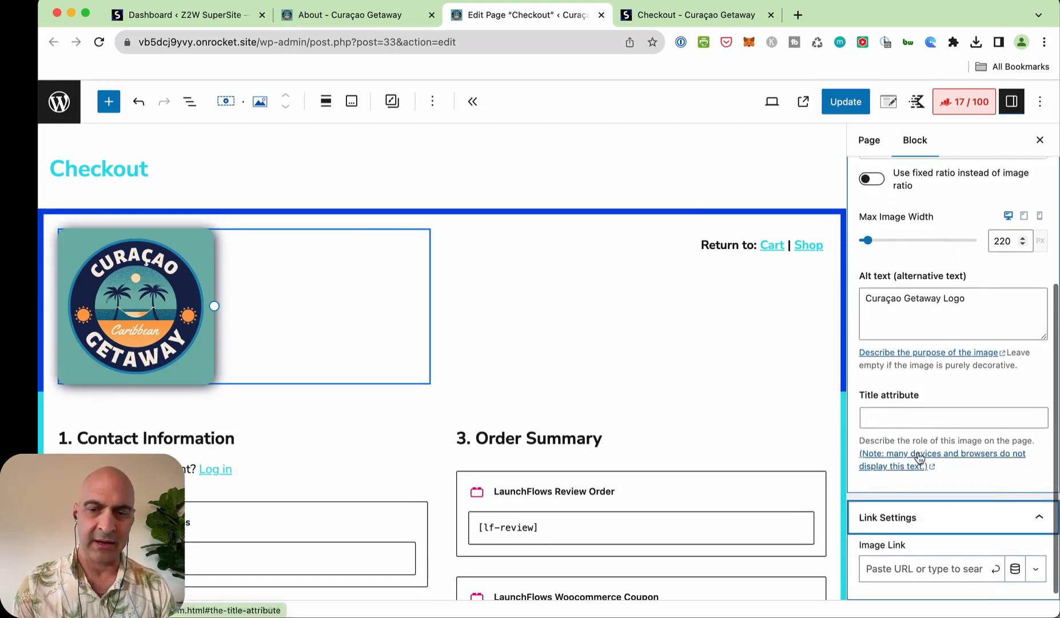
{"action": "left_click", "coordinate": [885, 563]}
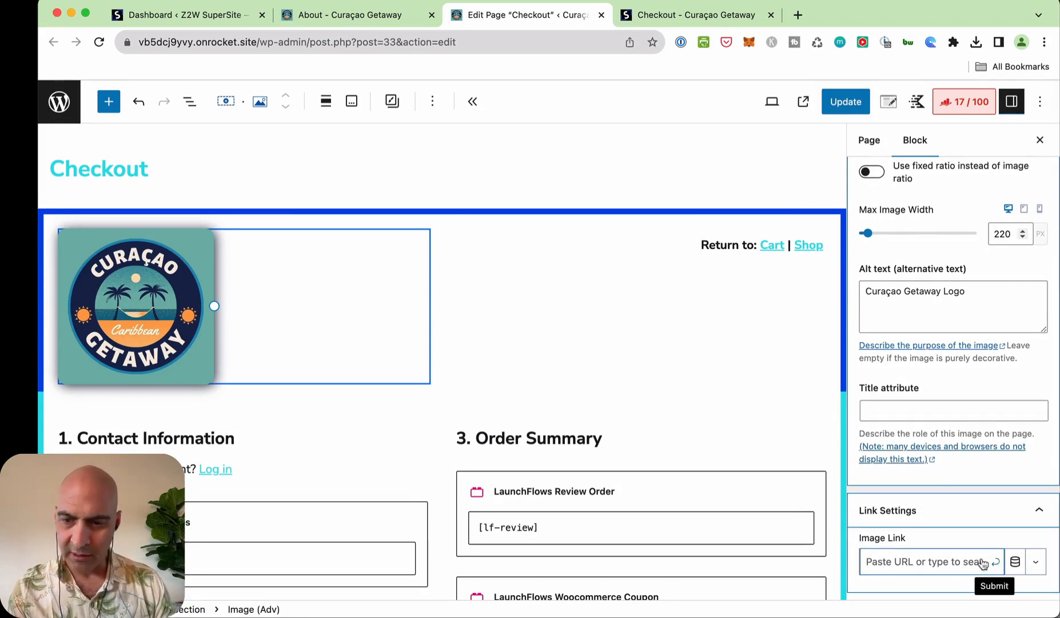
{"action": "type", "text": "home"}
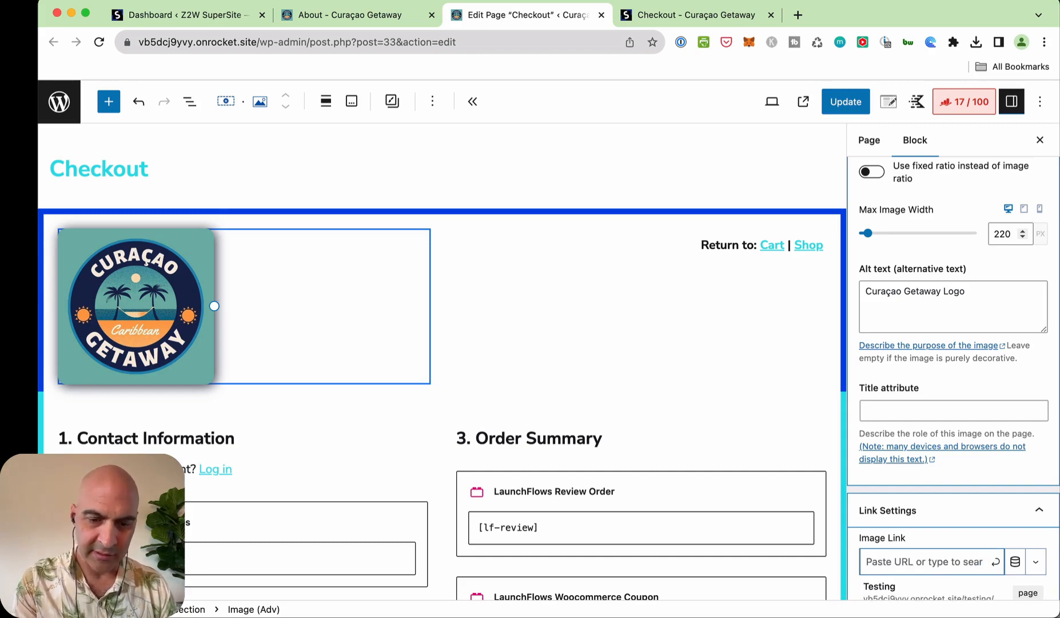
{"action": "type", "text": "home"}
{"action": "scroll", "coordinate": [949, 532], "scroll_direction": "down", "scroll_amount": 3}
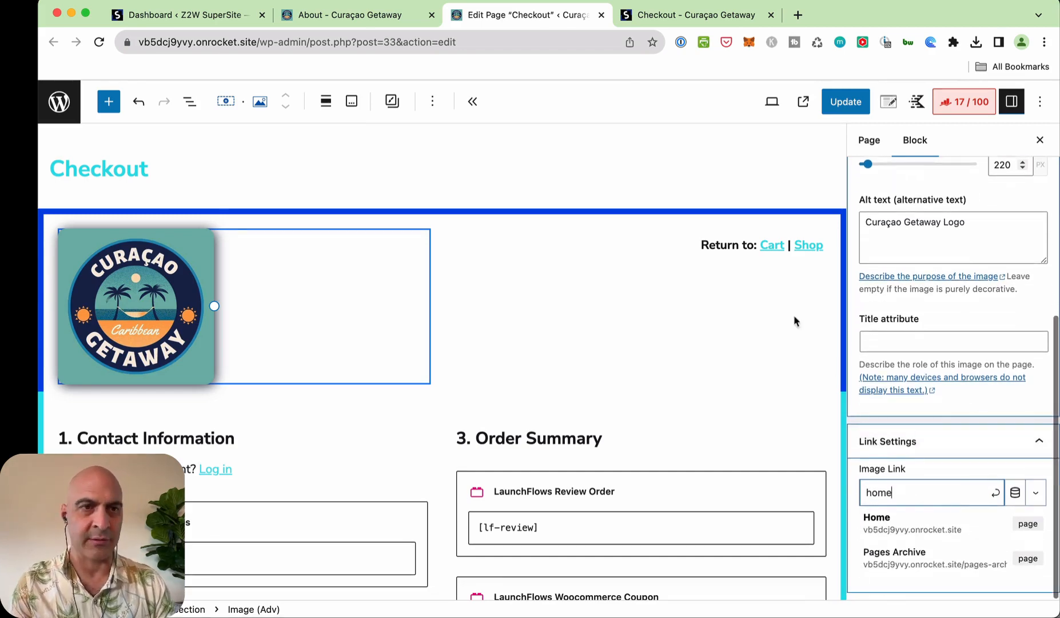
{"action": "left_click", "coordinate": [911, 530]}
{"action": "left_click", "coordinate": [845, 112]}
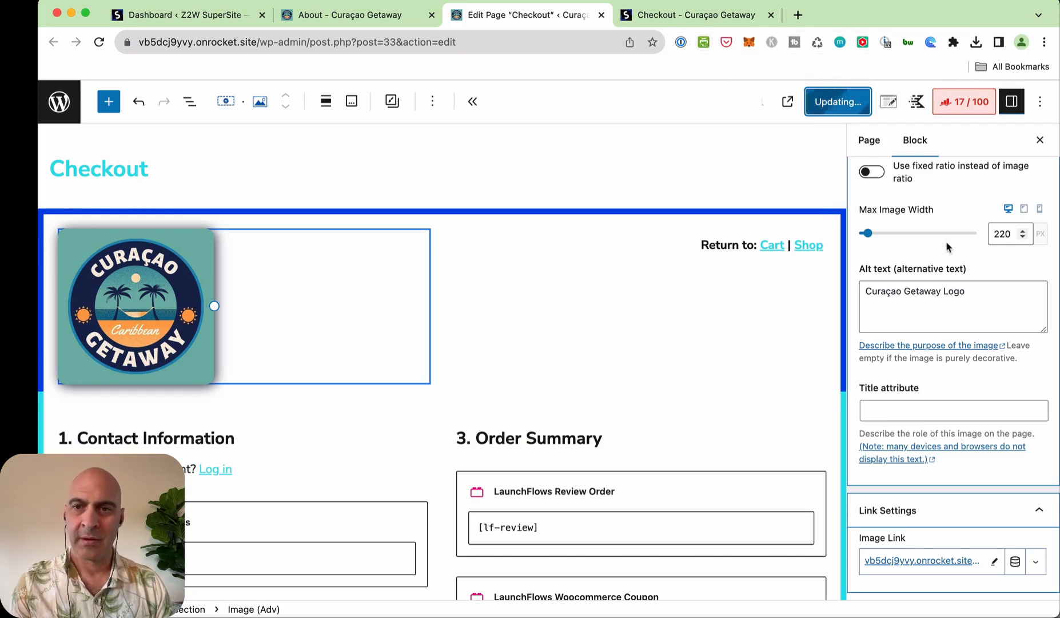
{"action": "scroll", "coordinate": [928, 267], "scroll_direction": "up", "scroll_amount": 1}
{"action": "scroll", "coordinate": [928, 266], "scroll_direction": "up", "scroll_amount": 5}
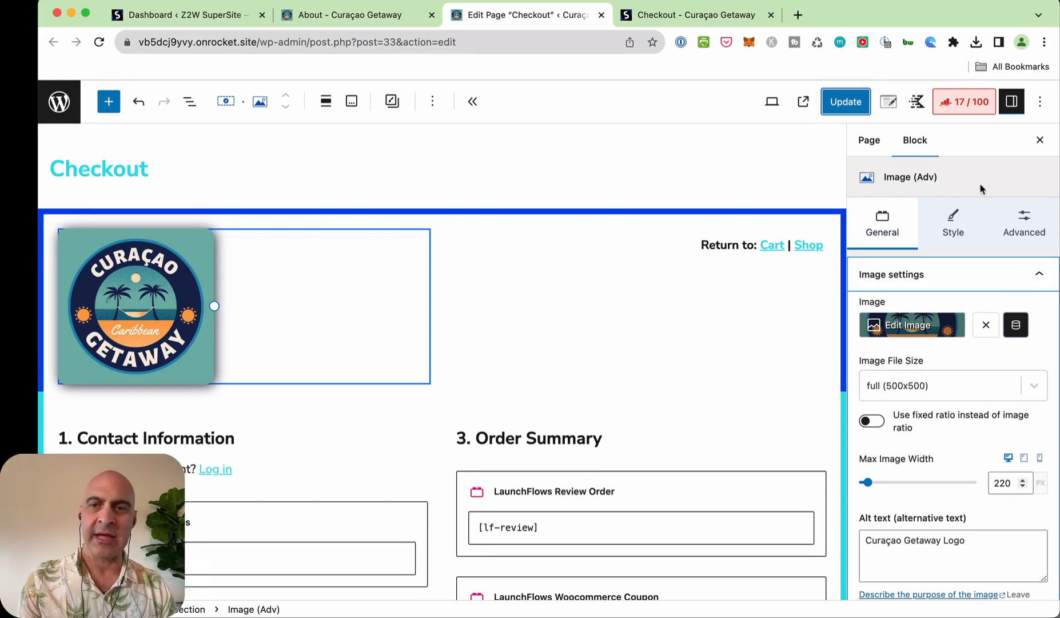
Examine the block settings of the Contact Information and Order Summary headings and the LaunchFlows Review Order and Notices blocks.
{"action": "left_click", "coordinate": [149, 439]}
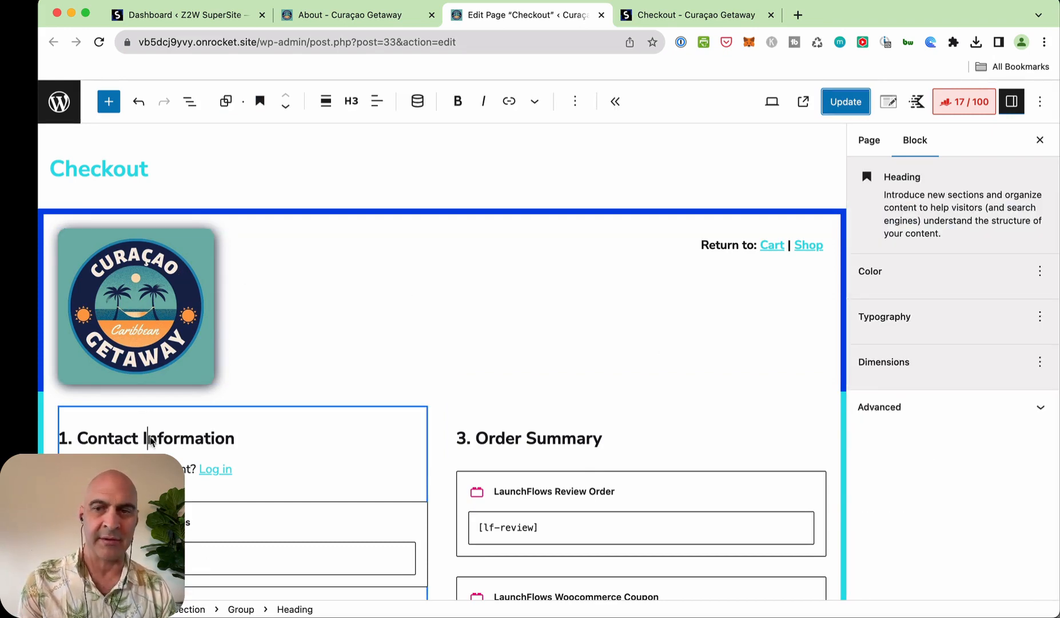
{"action": "left_click", "coordinate": [565, 444]}
{"action": "left_click", "coordinate": [556, 531]}
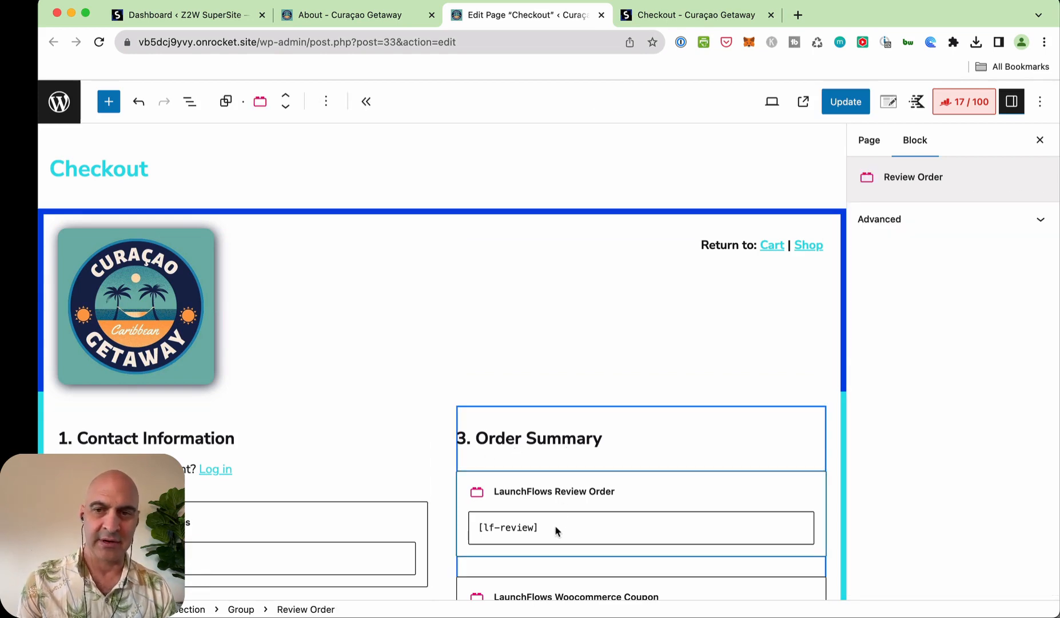
{"action": "left_click", "coordinate": [171, 549]}
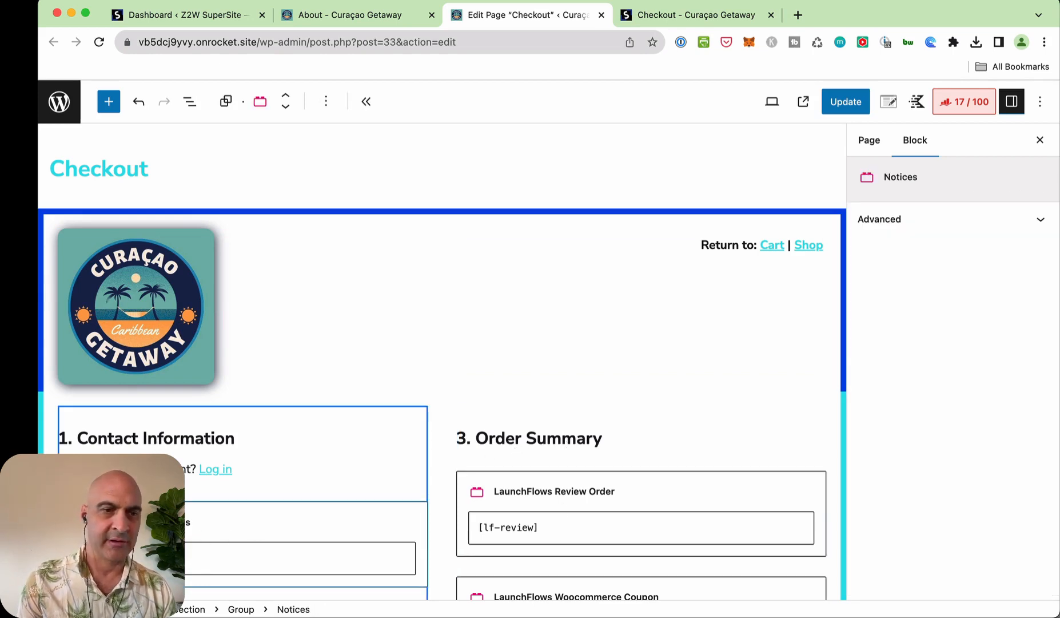
Inspect the logo image block's style, advanced and general settings, including its image link.
{"action": "left_click", "coordinate": [146, 272]}
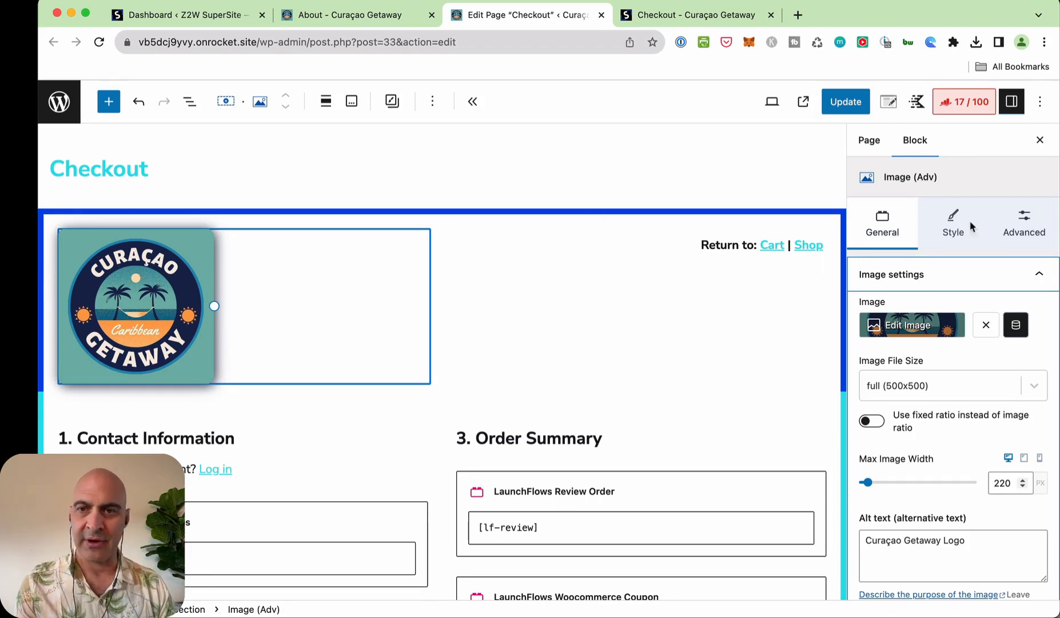
{"action": "left_click", "coordinate": [949, 240]}
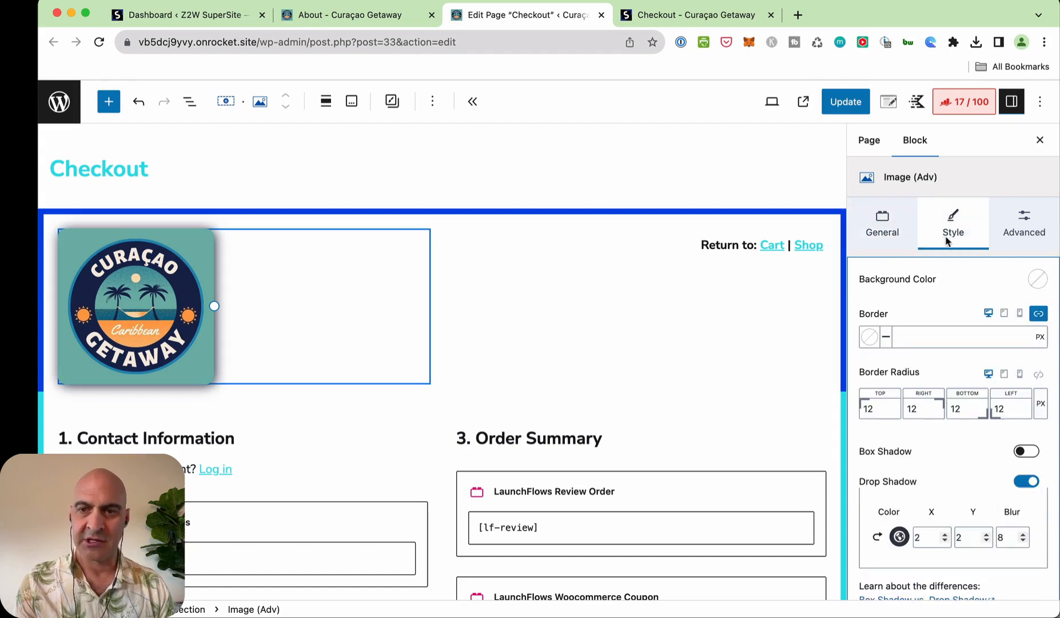
{"action": "left_click", "coordinate": [1002, 228]}
{"action": "left_click", "coordinate": [866, 228]}
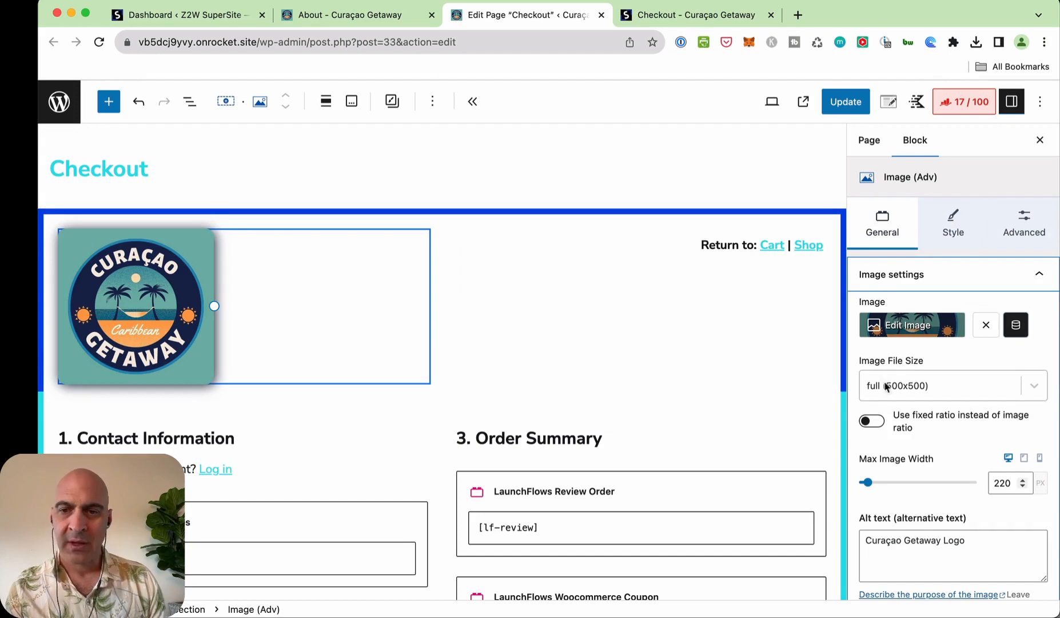
{"action": "scroll", "coordinate": [887, 331], "scroll_direction": "down", "scroll_amount": 3}
{"action": "scroll", "coordinate": [887, 429], "scroll_direction": "down", "scroll_amount": 1}
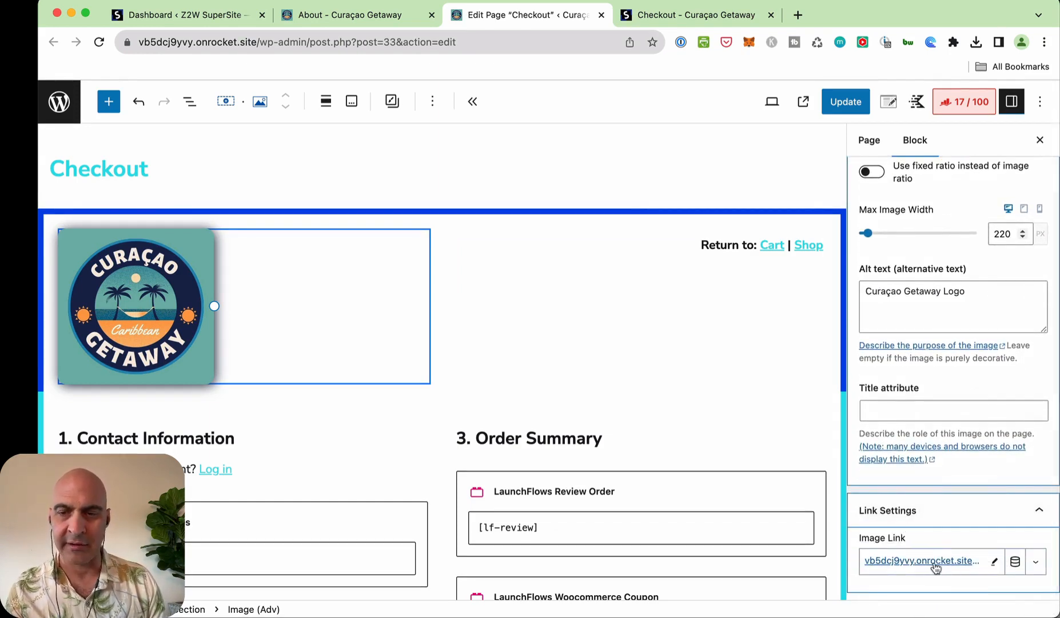
{"action": "scroll", "coordinate": [944, 270], "scroll_direction": "up", "scroll_amount": 5}
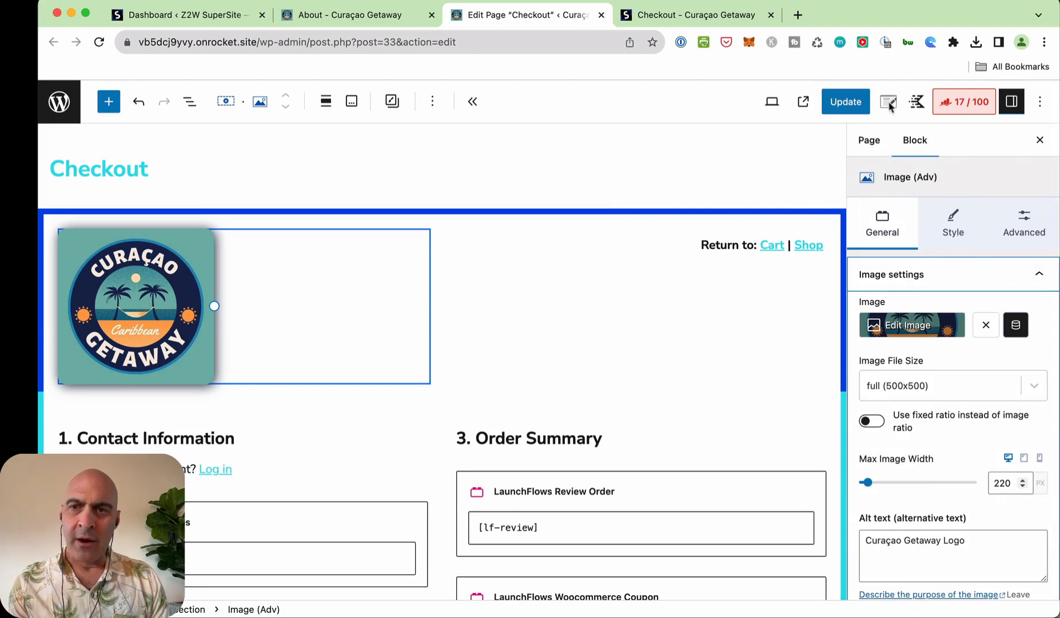
View the page settings, Kadence Blocks controls and Rank Math options, and return to the logo's block settings.
{"action": "left_click", "coordinate": [1013, 103]}
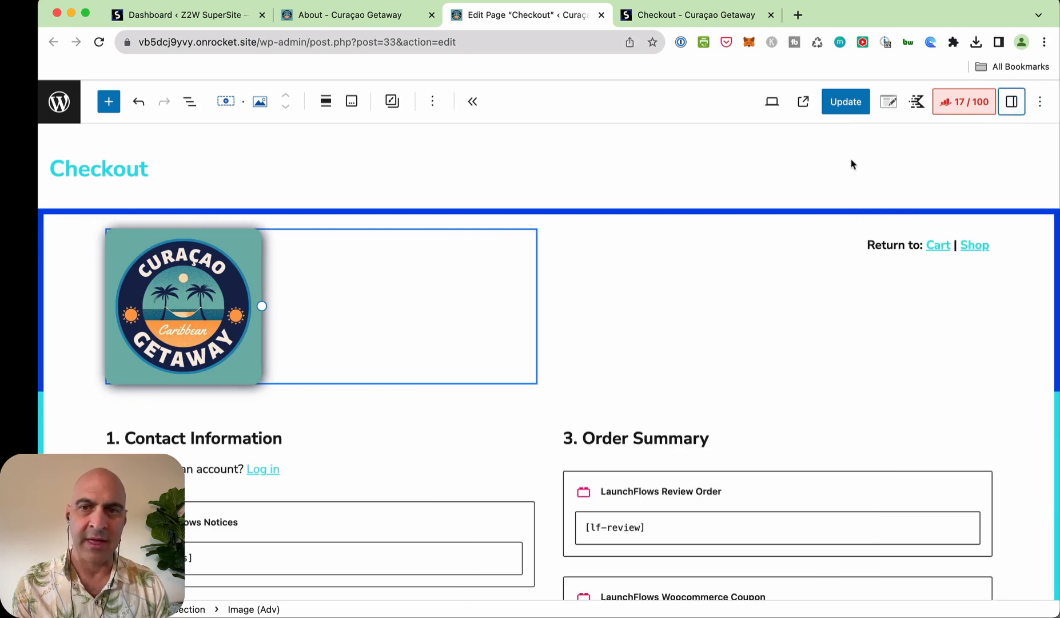
{"action": "left_click", "coordinate": [889, 106]}
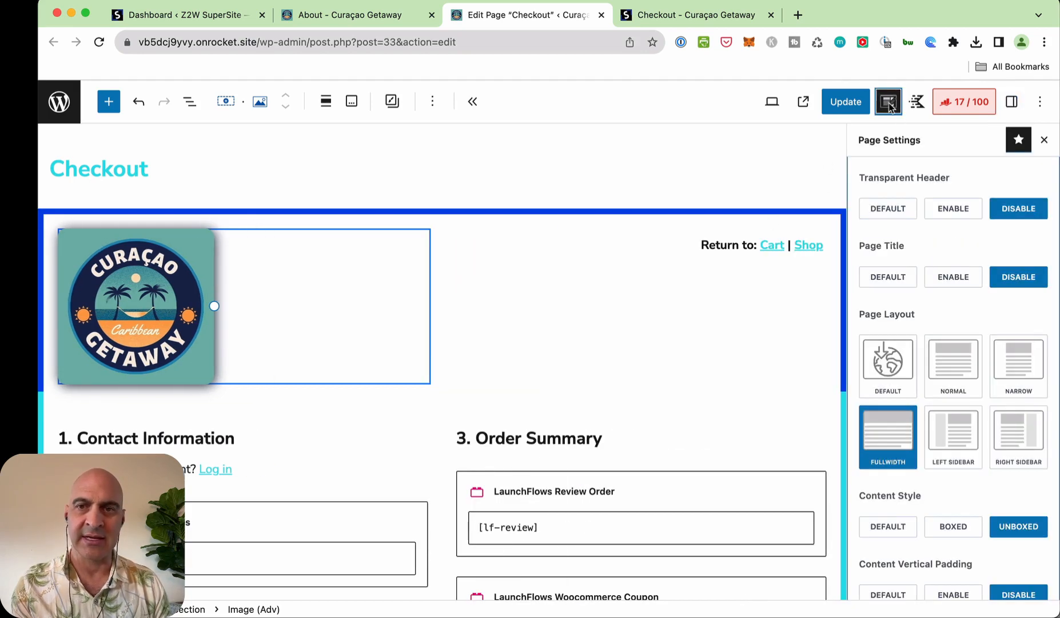
{"action": "left_click", "coordinate": [915, 105]}
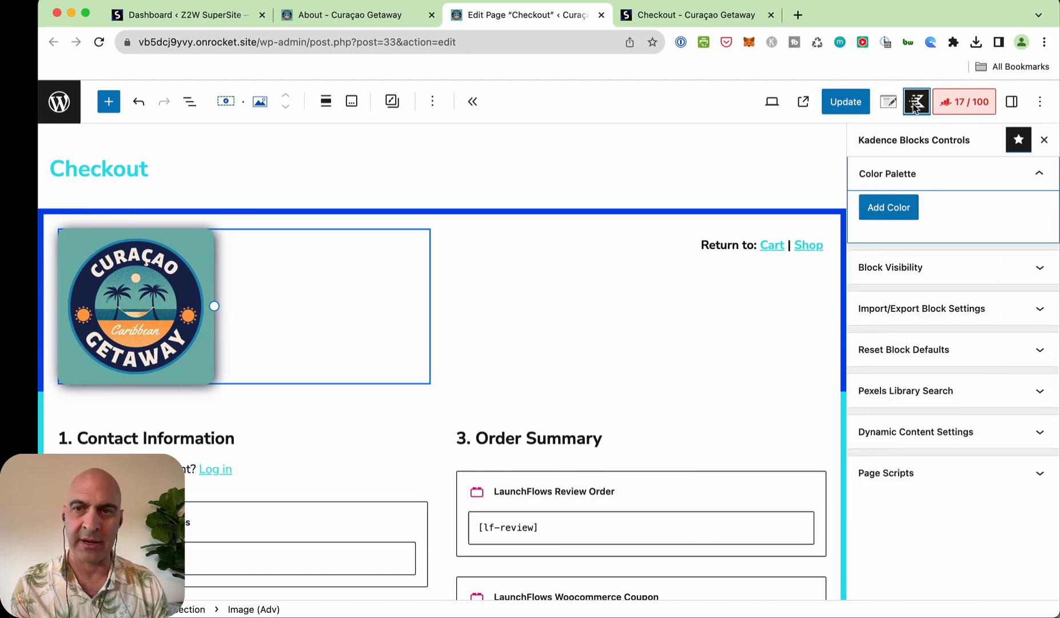
{"action": "left_click", "coordinate": [953, 102]}
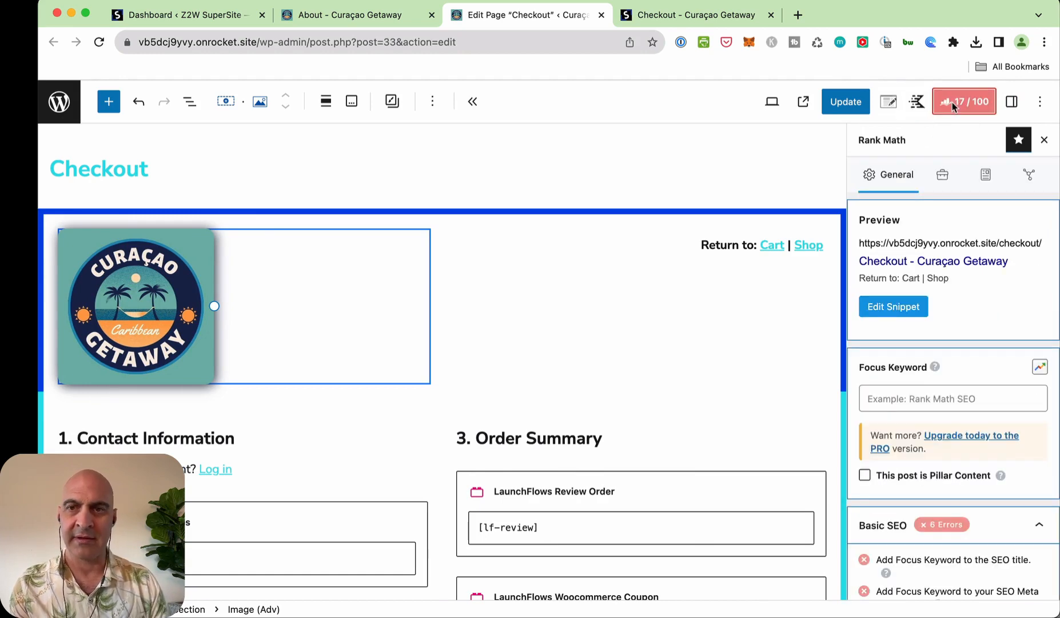
{"action": "left_click", "coordinate": [1012, 103]}
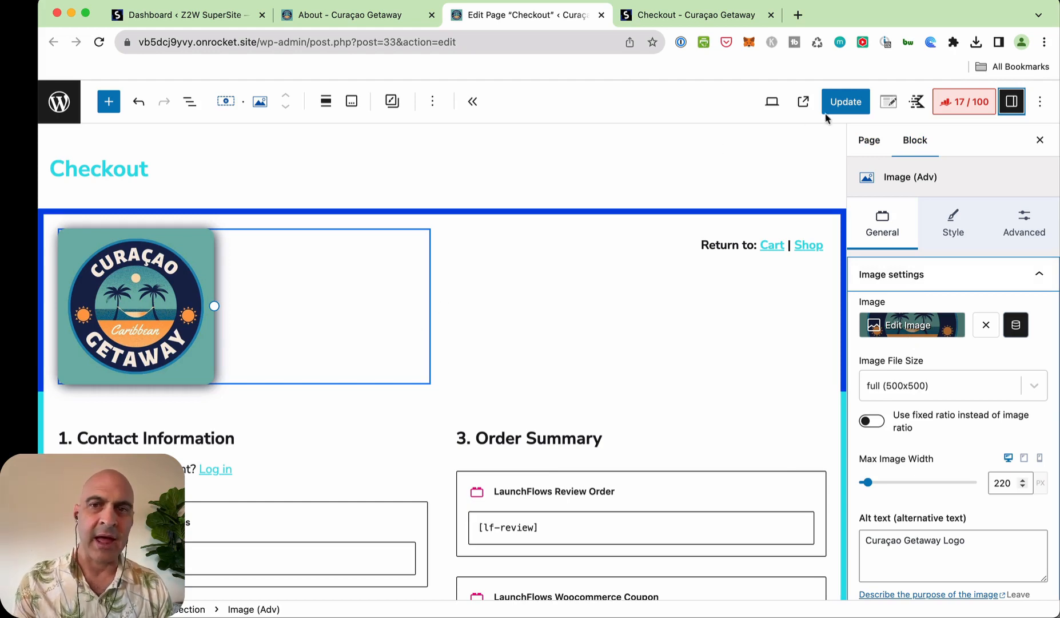
Update the Checkout page and load the live checkout address without its cdn-action=purge parameter.
{"action": "left_click", "coordinate": [838, 106]}
{"action": "left_click", "coordinate": [664, 21]}
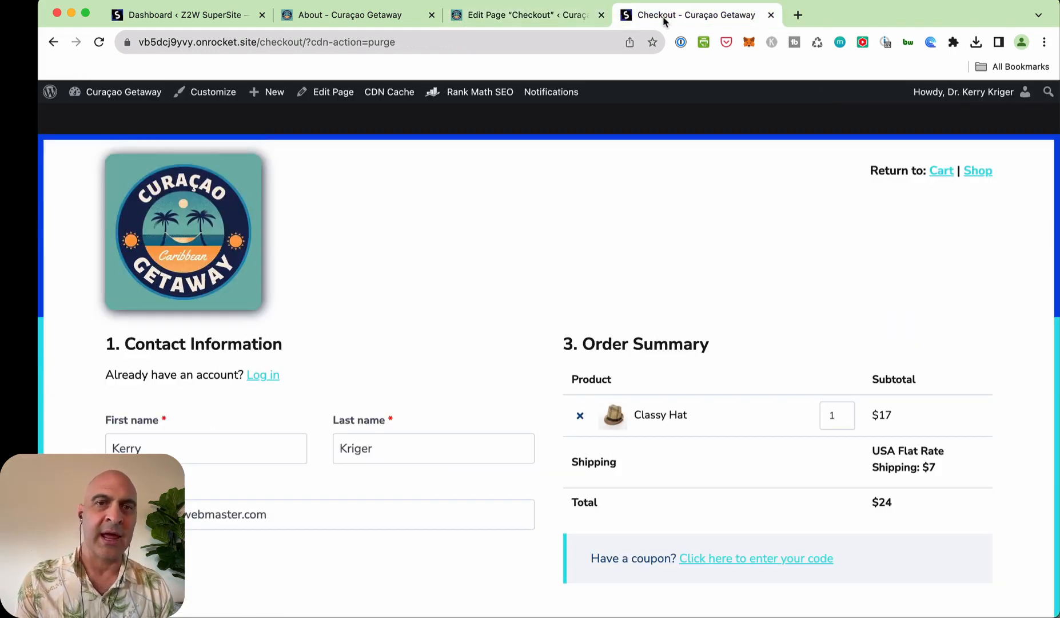
{"action": "left_click", "coordinate": [399, 47]}
{"action": "left_click", "coordinate": [303, 43]}
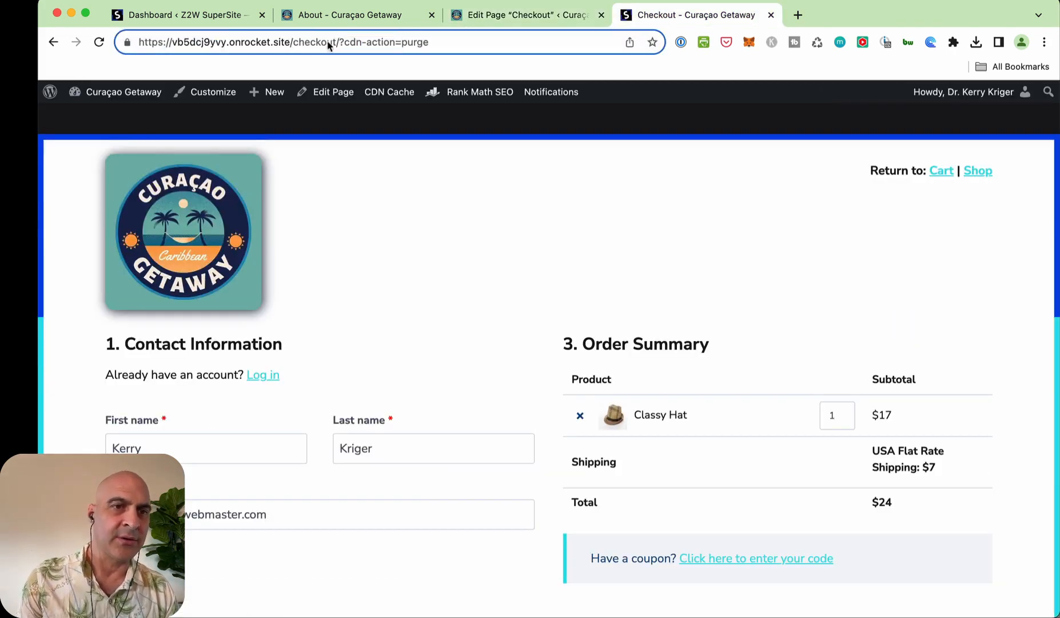
{"action": "left_click_drag", "start_coordinate": [337, 43], "coordinate": [469, 55]}
{"action": "key", "text": "BackSpace"}
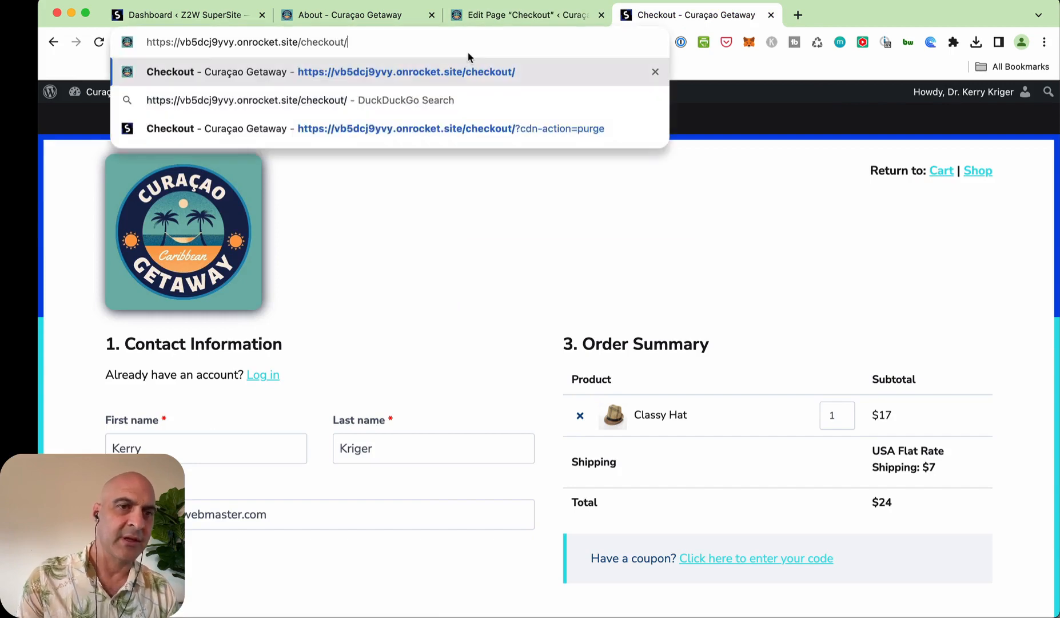
{"action": "key", "text": "Return"}
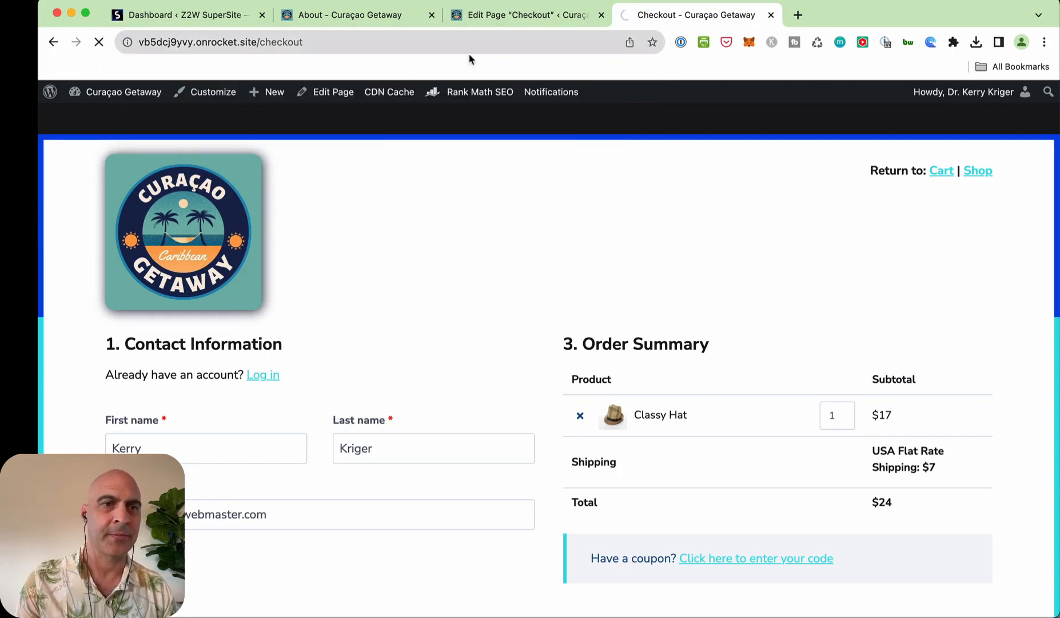
{"action": "mouse_move", "coordinate": [411, 84]}
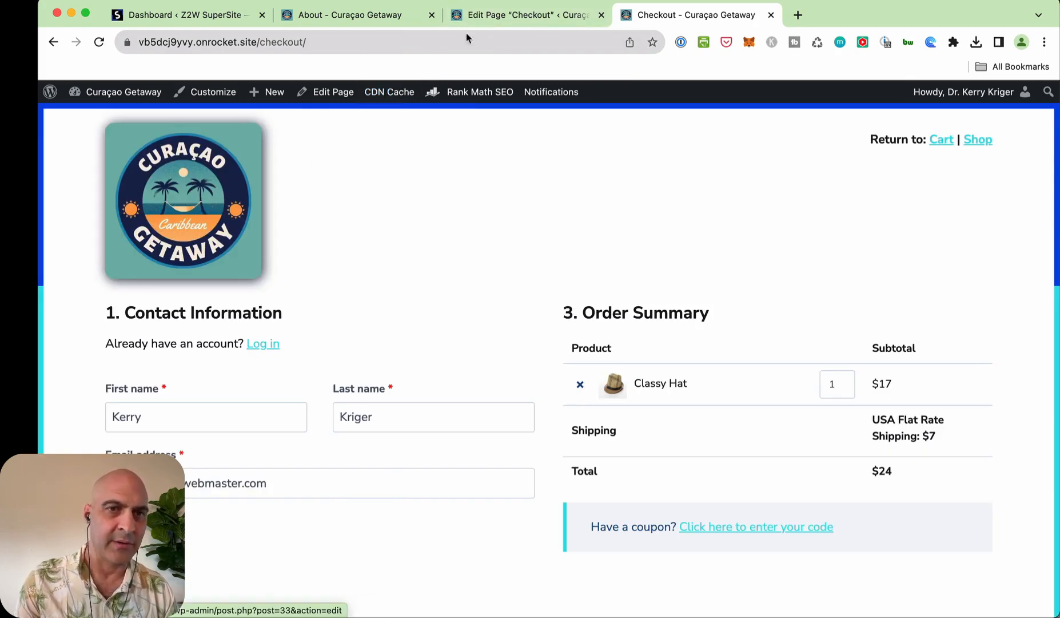
Compare the editor with the live checkout page, reload the live page and follow its logo link to the home page.
{"action": "left_click", "coordinate": [532, 17]}
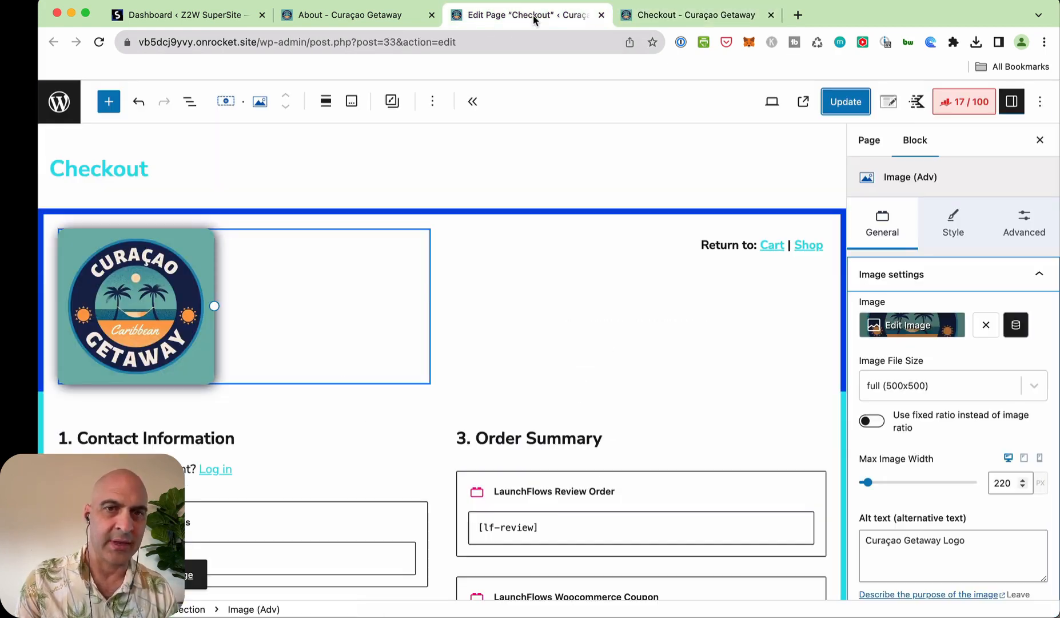
{"action": "left_click", "coordinate": [702, 13]}
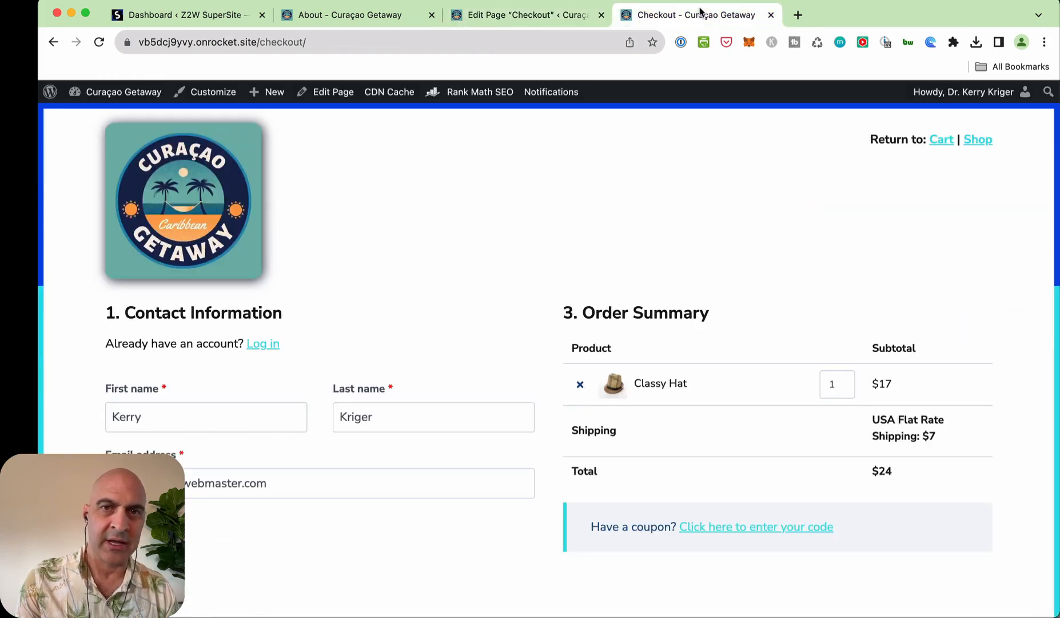
{"action": "left_click", "coordinate": [529, 49]}
{"action": "key", "text": "Return"}
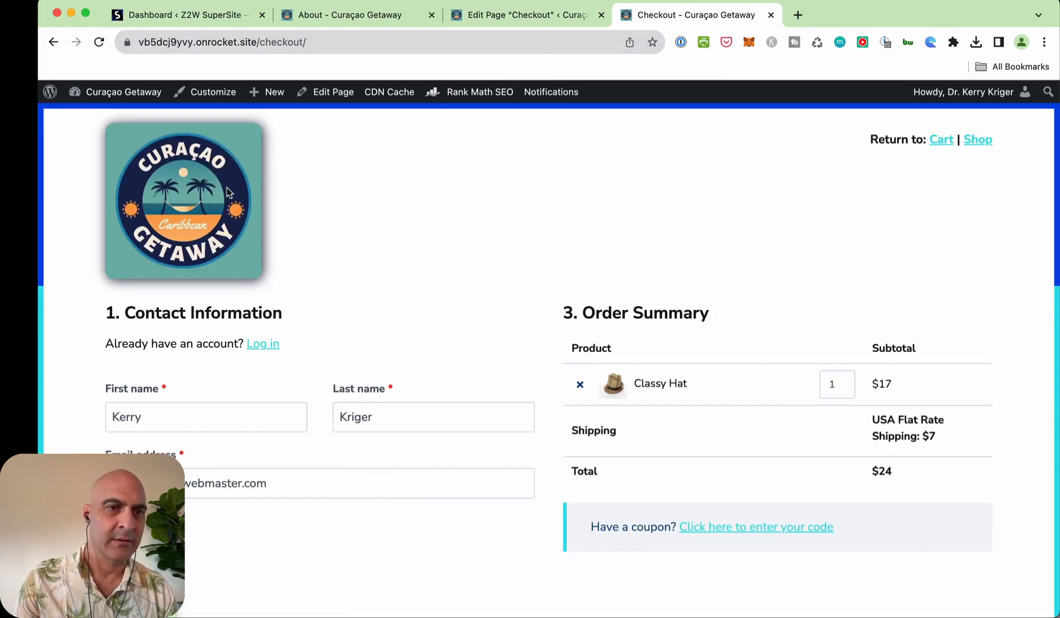
{"action": "key", "text": "super+r"}
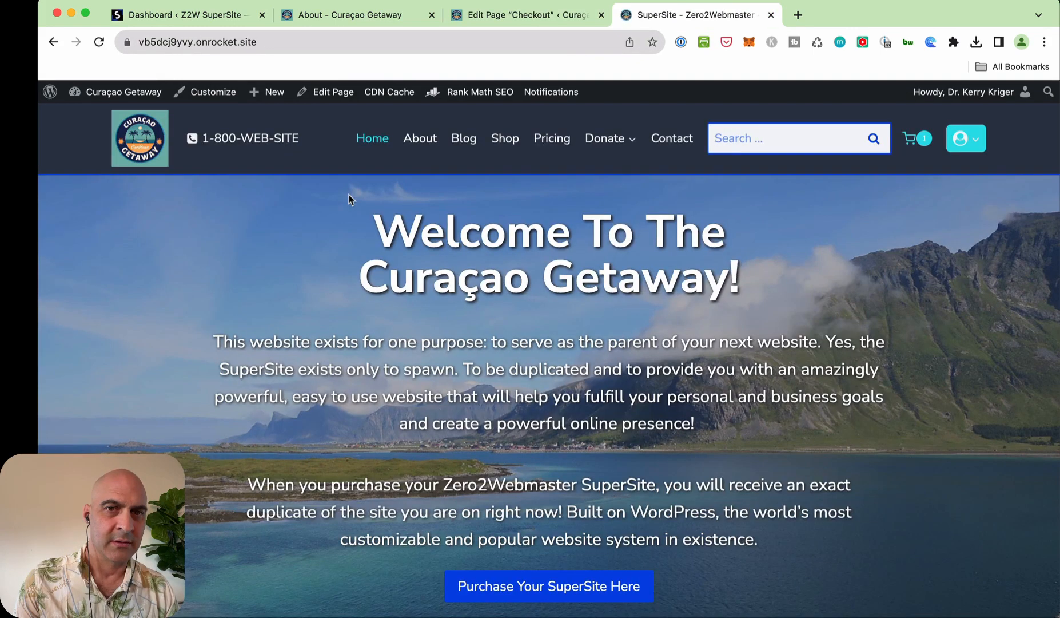
Go back to the live checkout page, check it against the editor once more, and follow the logo link again.
{"action": "left_click", "coordinate": [53, 41]}
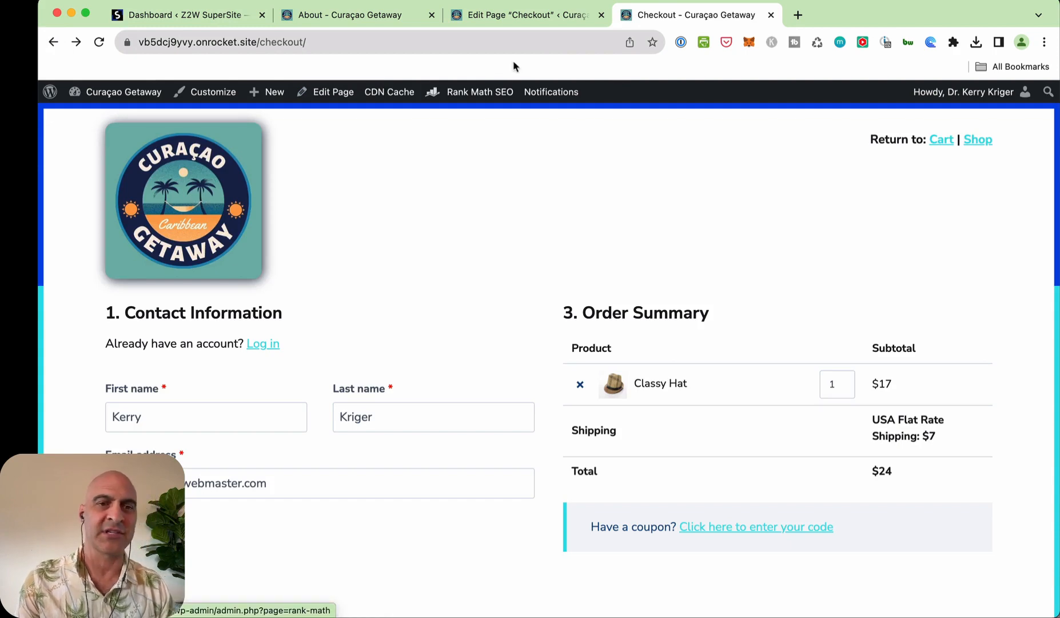
{"action": "left_click", "coordinate": [584, 21]}
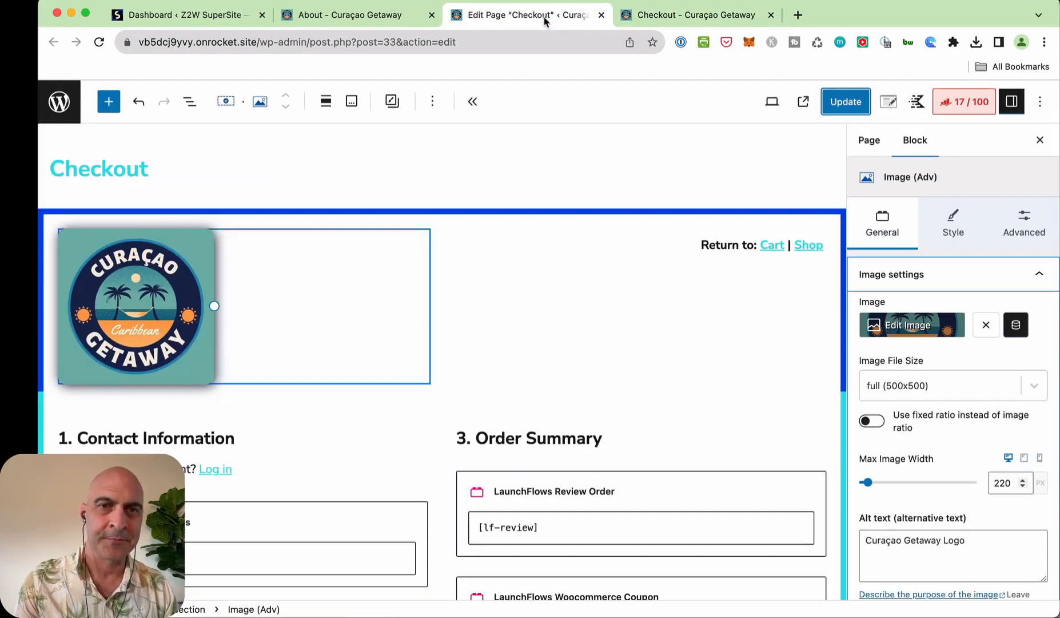
{"action": "left_click", "coordinate": [669, 20]}
{"action": "key", "text": "super+r"}
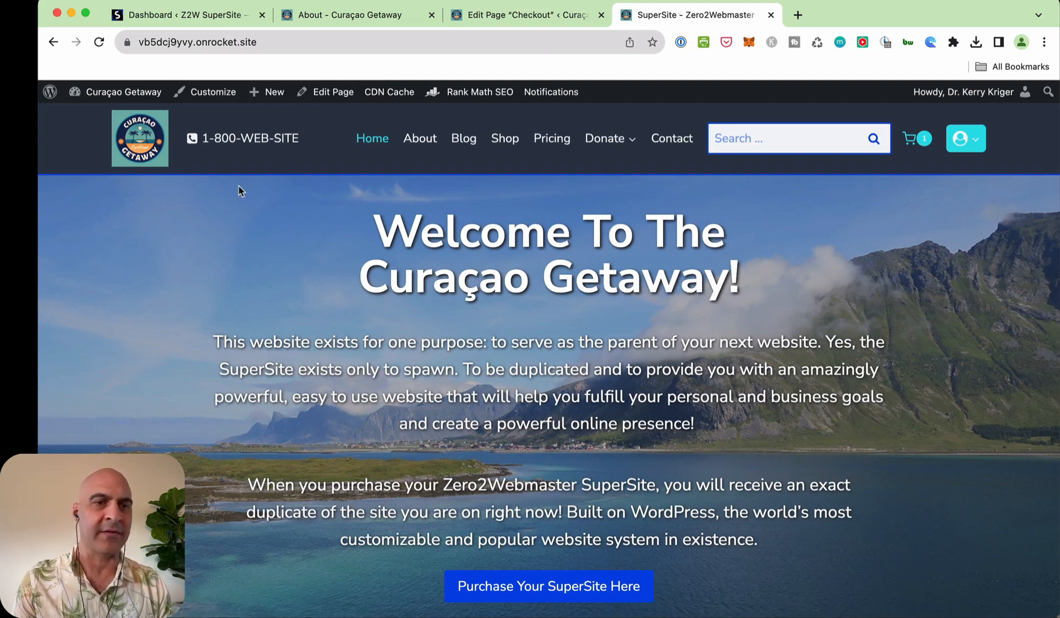
Review the live home page from its header and welcome banner down to the Explore The SuperSite section.
{"action": "mouse_move", "coordinate": [161, 101]}
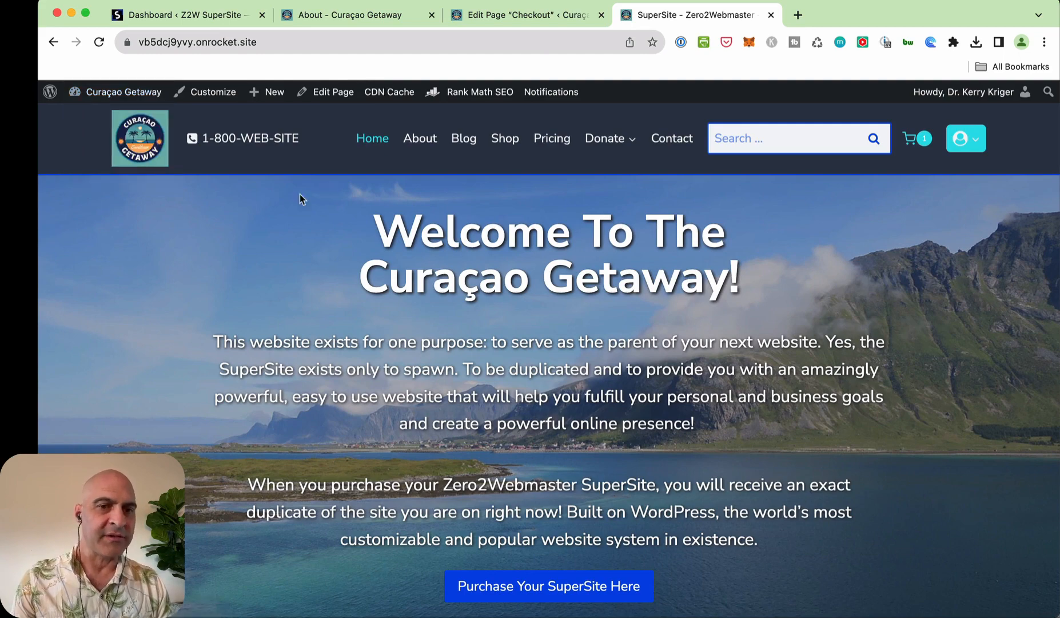
{"action": "scroll", "coordinate": [224, 302], "scroll_direction": "down", "scroll_amount": 5}
{"action": "scroll", "coordinate": [224, 302], "scroll_direction": "up", "scroll_amount": 5}
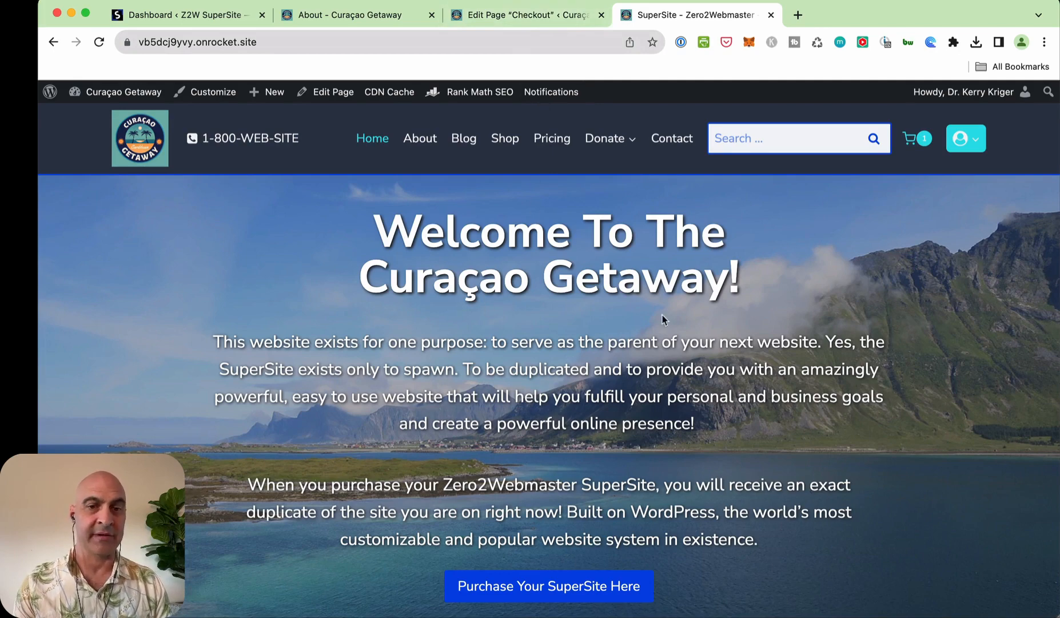
{"action": "scroll", "coordinate": [516, 248], "scroll_direction": "down", "scroll_amount": 8}
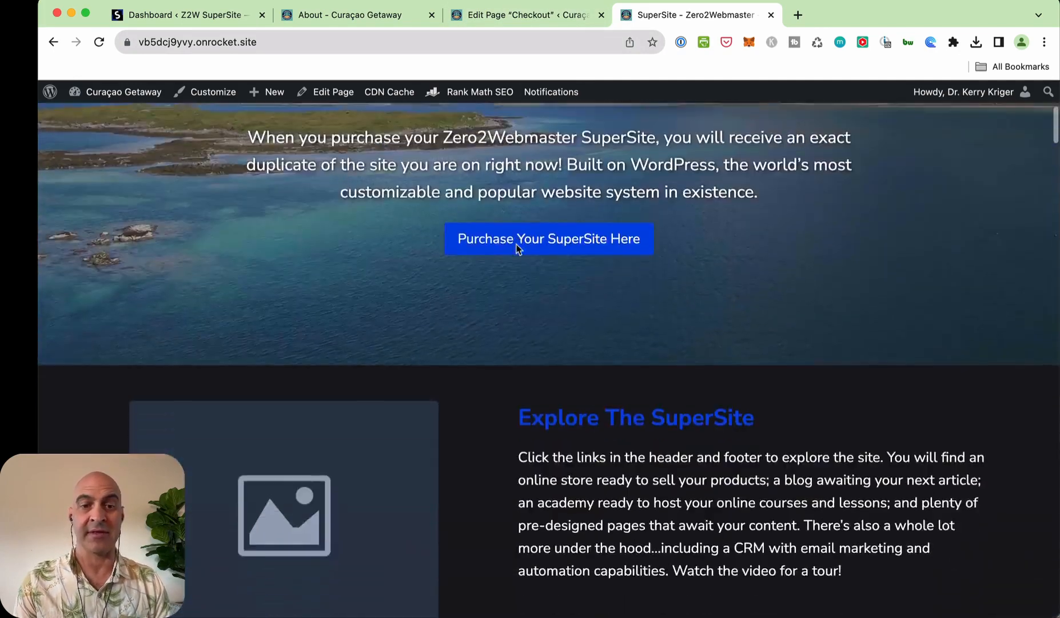
Review the rest of the live home page, from the three-column section through benefits, testimonial and newsletter rows, and return to the welcome banner.
{"action": "scroll", "coordinate": [516, 247], "scroll_direction": "down", "scroll_amount": 10}
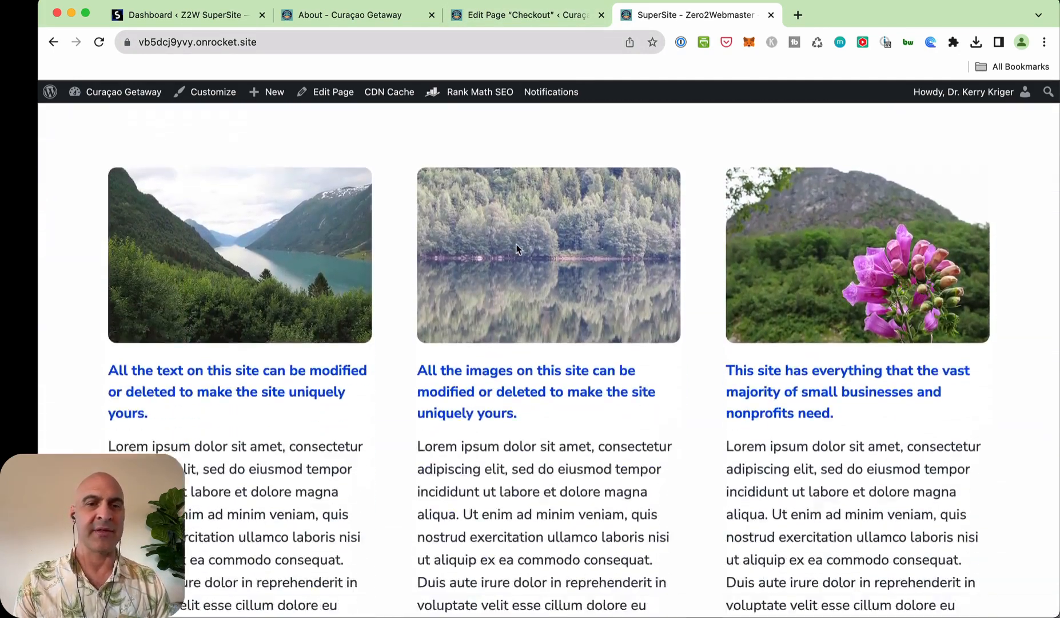
{"action": "scroll", "coordinate": [516, 249], "scroll_direction": "down", "scroll_amount": 10}
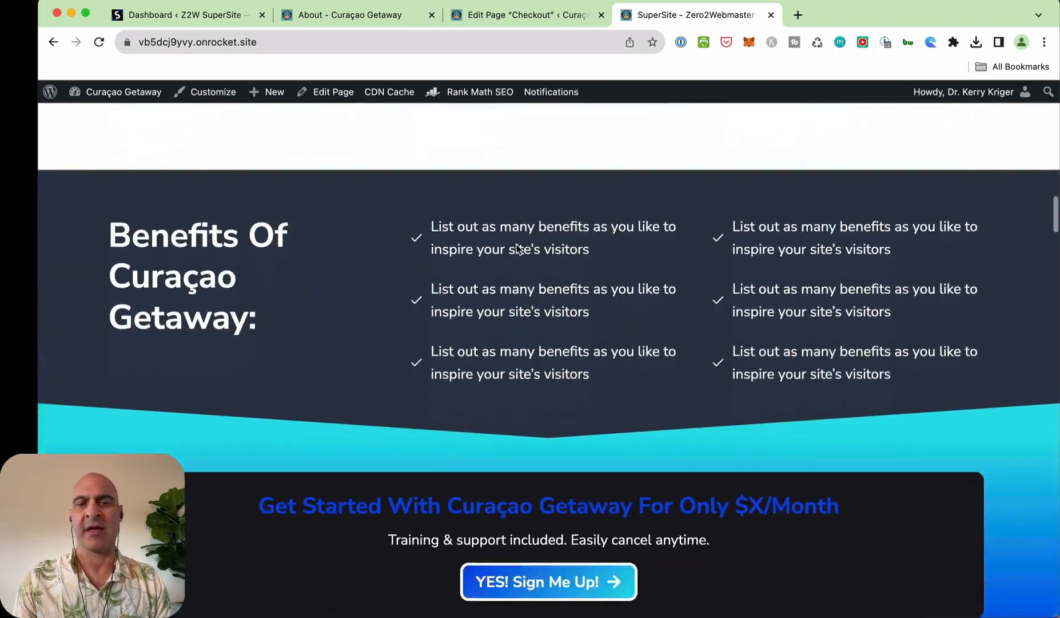
{"action": "scroll", "coordinate": [516, 249], "scroll_direction": "down", "scroll_amount": 15}
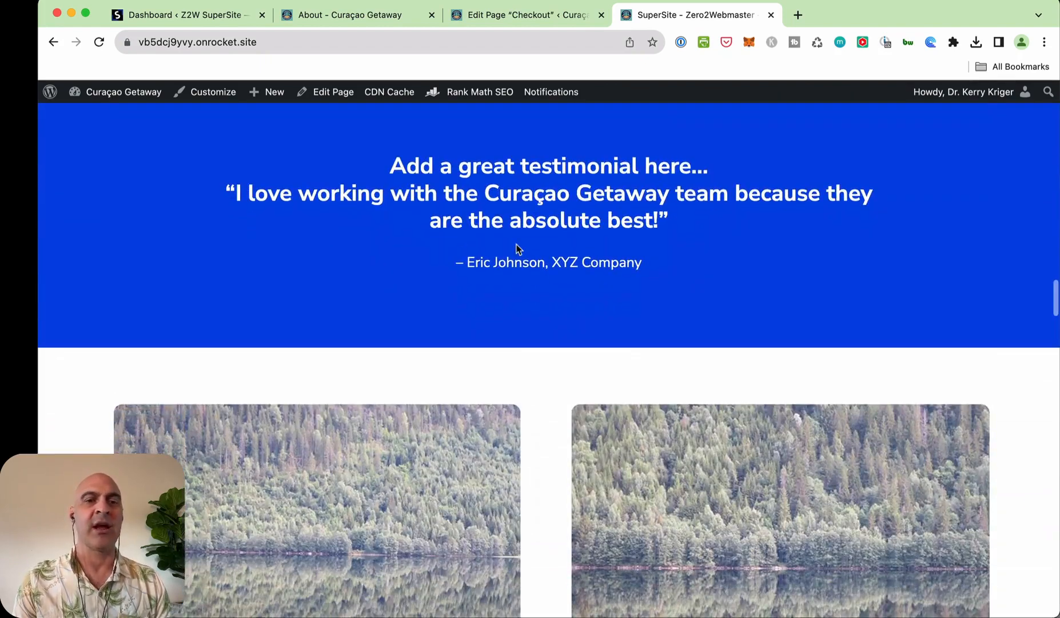
{"action": "scroll", "coordinate": [516, 249], "scroll_direction": "down", "scroll_amount": 15}
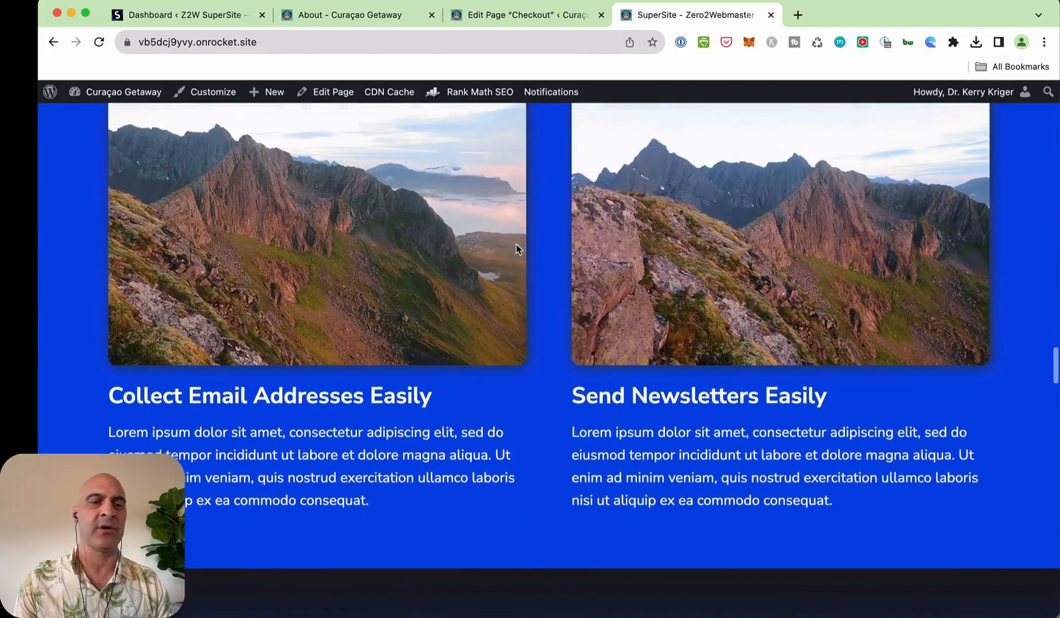
{"action": "scroll", "coordinate": [516, 246], "scroll_direction": "down", "scroll_amount": 5}
{"action": "scroll", "coordinate": [516, 257], "scroll_direction": "up", "scroll_amount": 20}
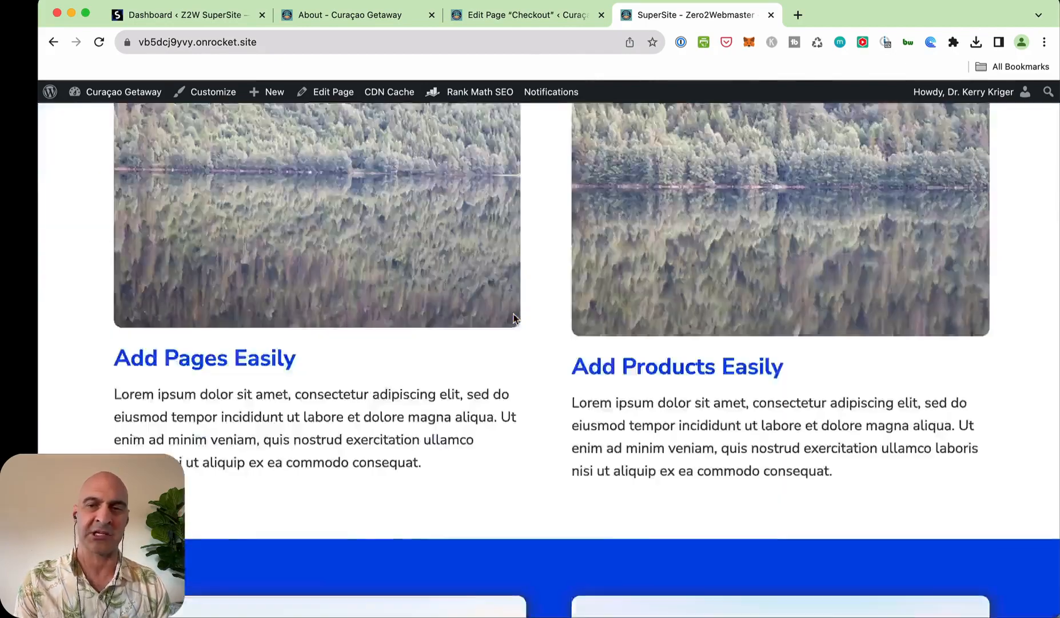
{"action": "scroll", "coordinate": [514, 318], "scroll_direction": "up", "scroll_amount": 20}
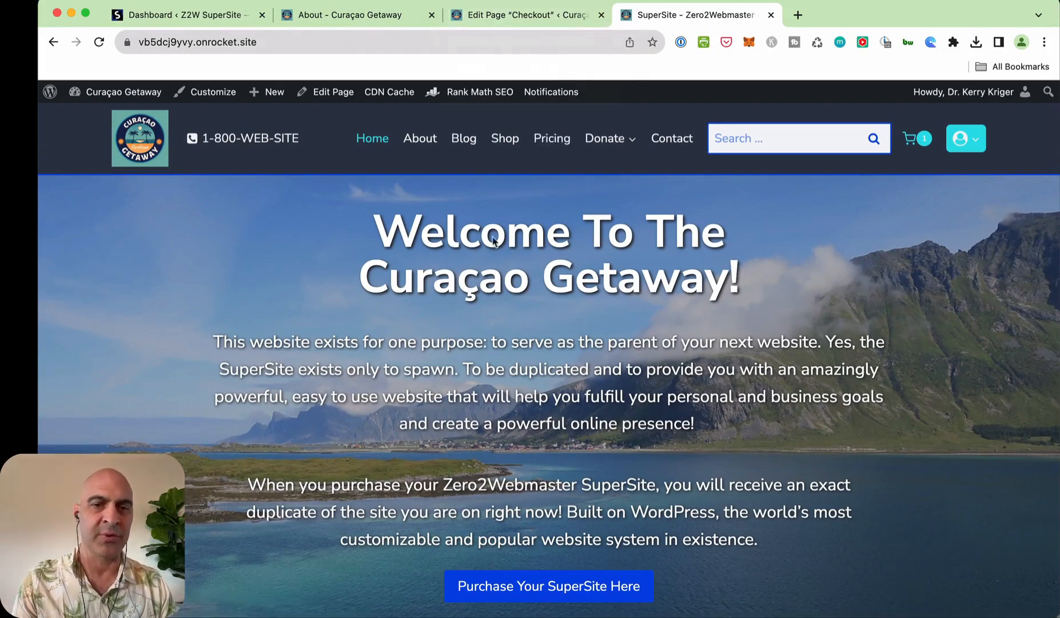
Close the Checkout editor and the live About page, leaving the dashboard and the live home page open.
{"action": "left_click", "coordinate": [526, 21]}
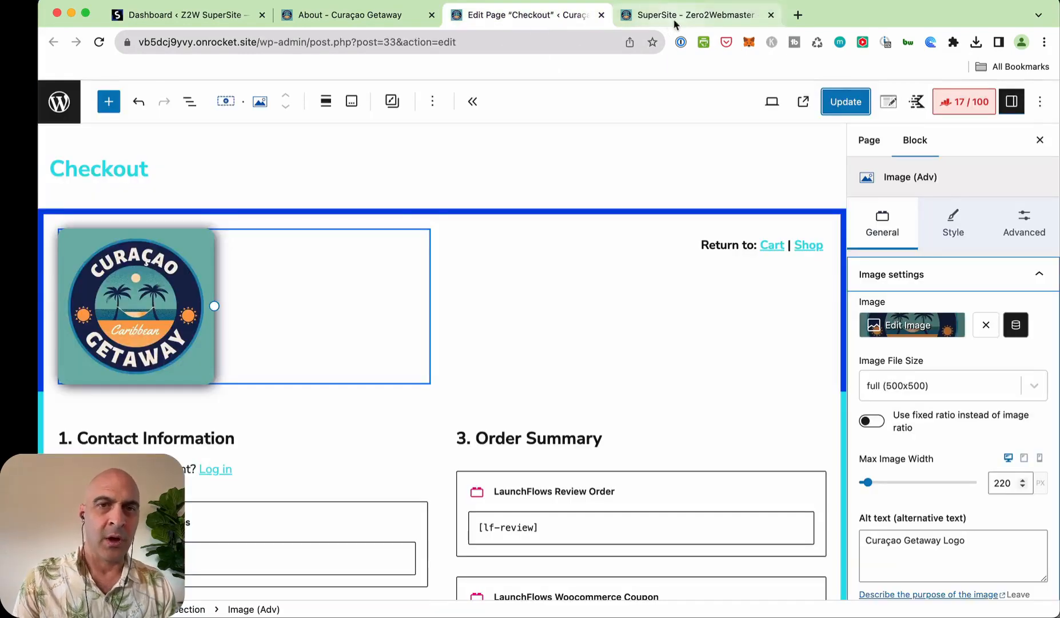
{"action": "left_click", "coordinate": [603, 16]}
{"action": "left_click", "coordinate": [395, 17]}
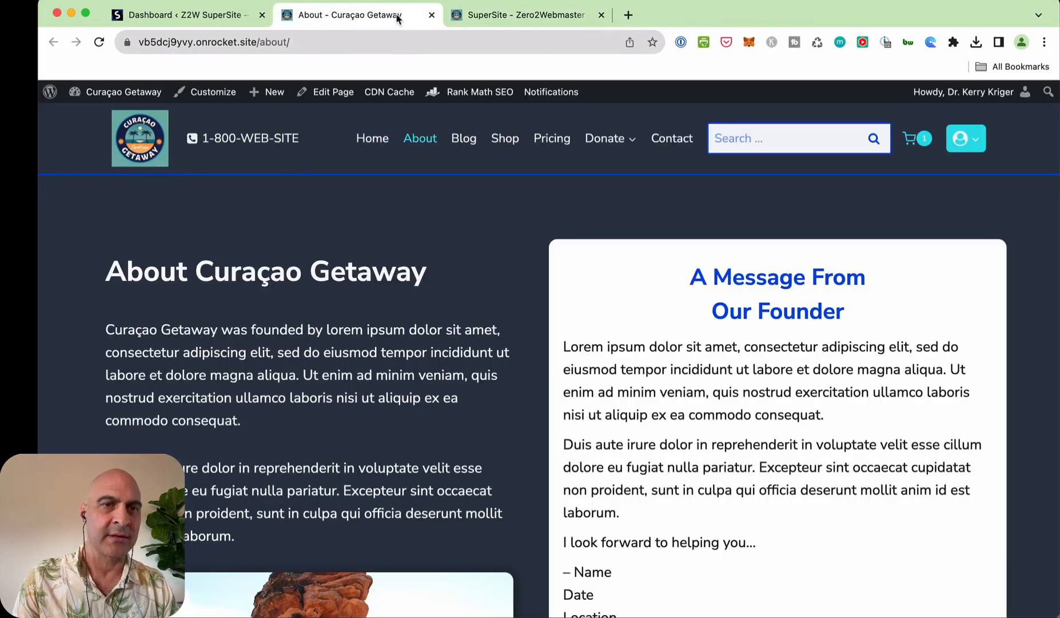
{"action": "left_click", "coordinate": [432, 16]}
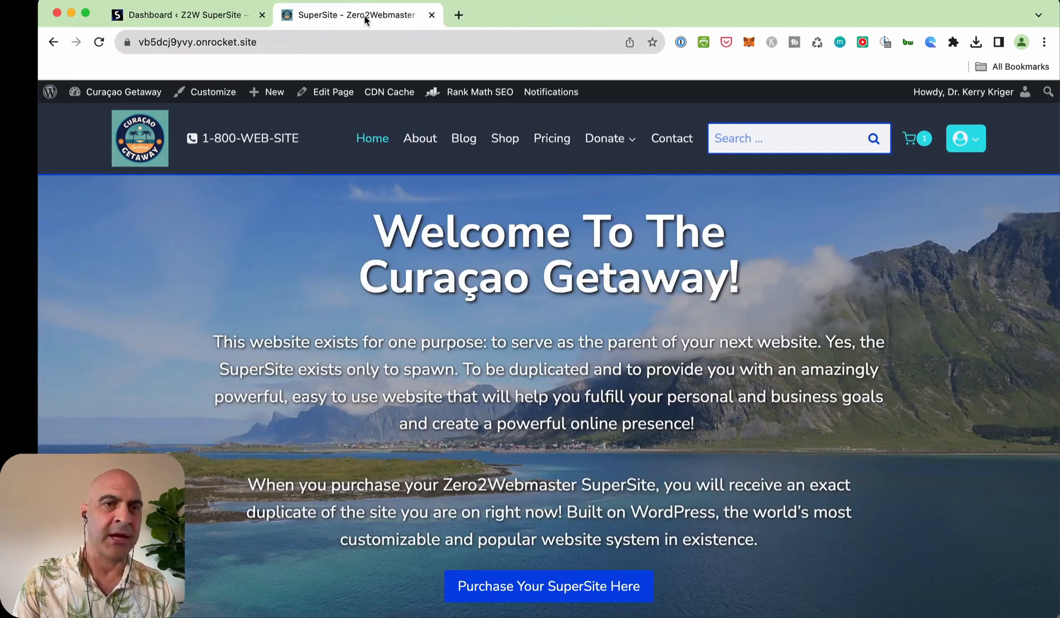
Open the Home page editor in its own tab, place it before the live home page, and compare the two.
{"action": "left_click", "coordinate": [323, 91], "text": "super"}
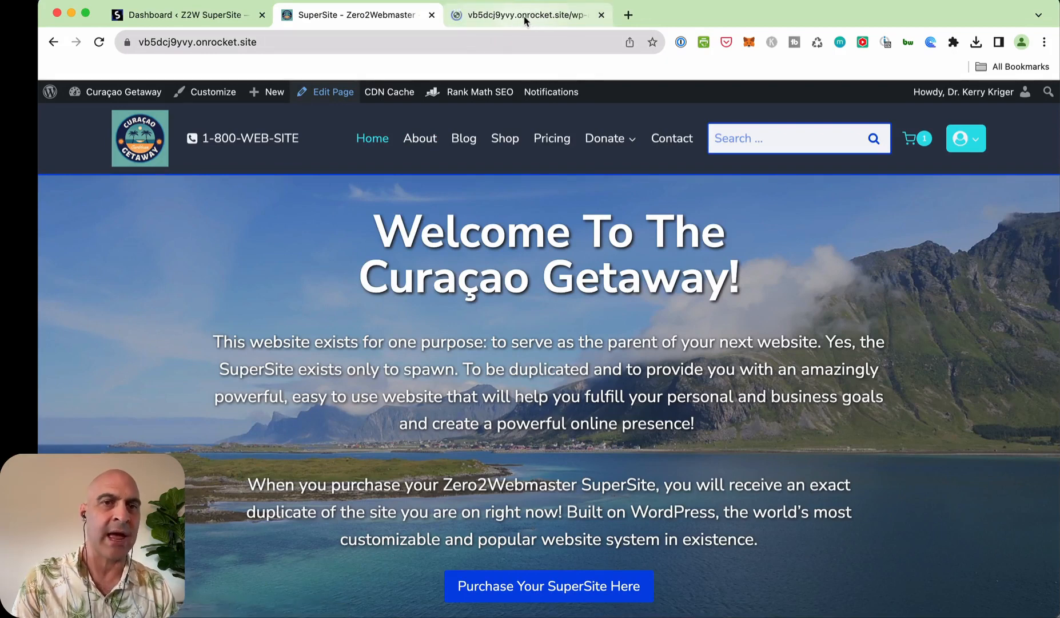
{"action": "left_click", "coordinate": [462, 16]}
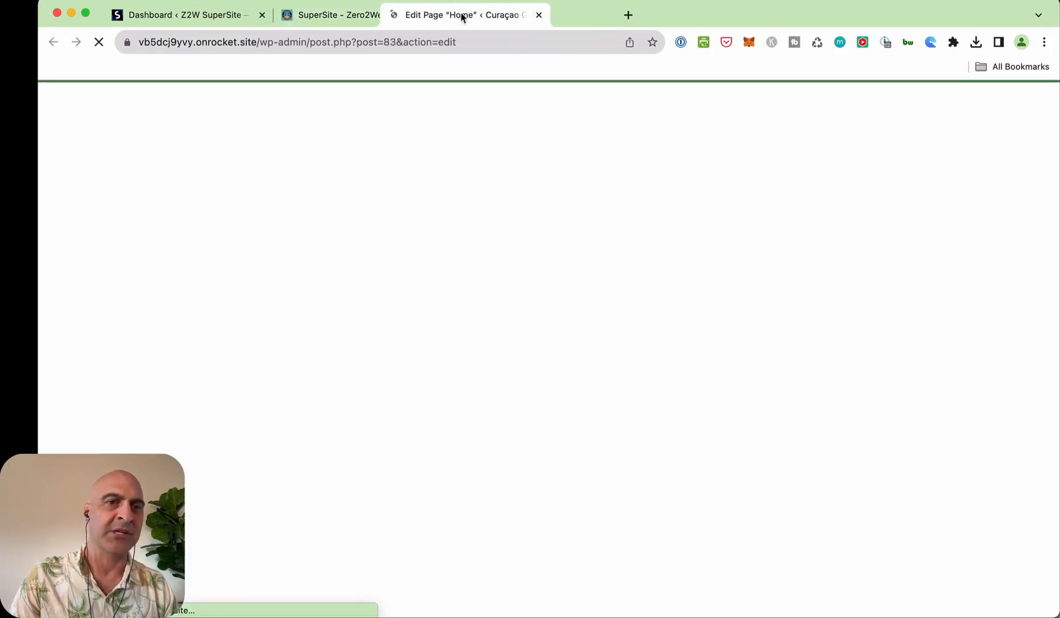
{"action": "left_click_drag", "start_coordinate": [462, 16], "coordinate": [327, 16]}
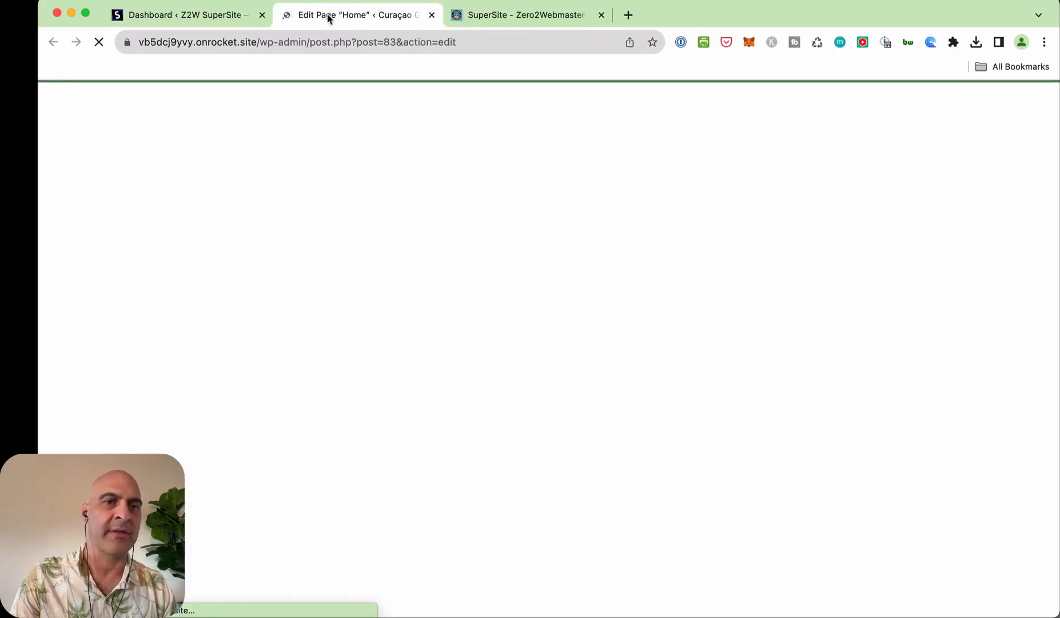
{"action": "left_click", "coordinate": [465, 16]}
{"action": "left_click", "coordinate": [362, 19]}
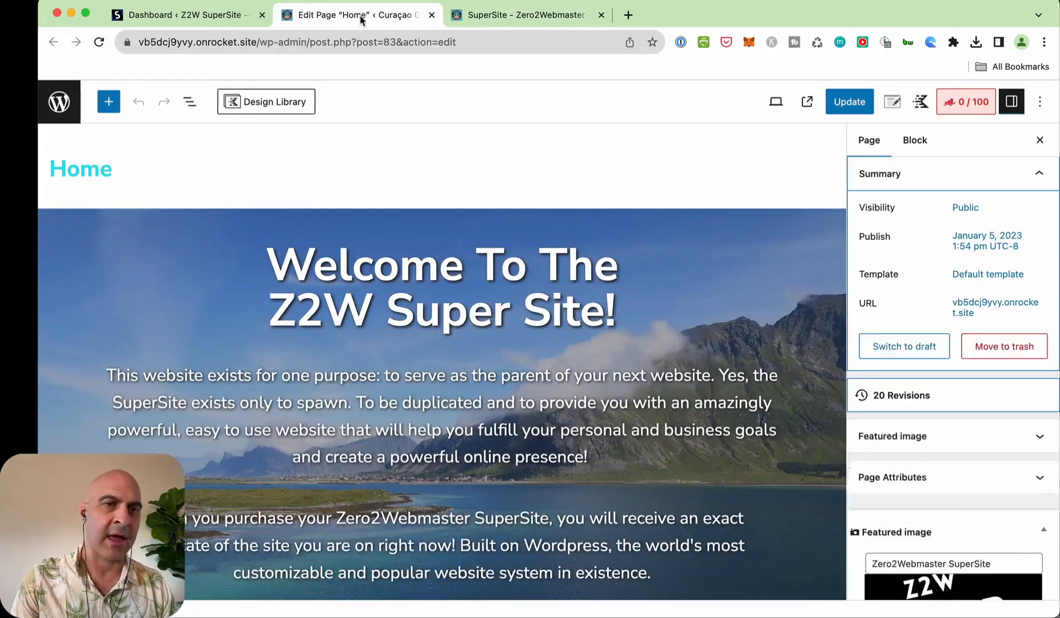
{"action": "left_click", "coordinate": [495, 18]}
{"action": "left_click", "coordinate": [383, 19]}
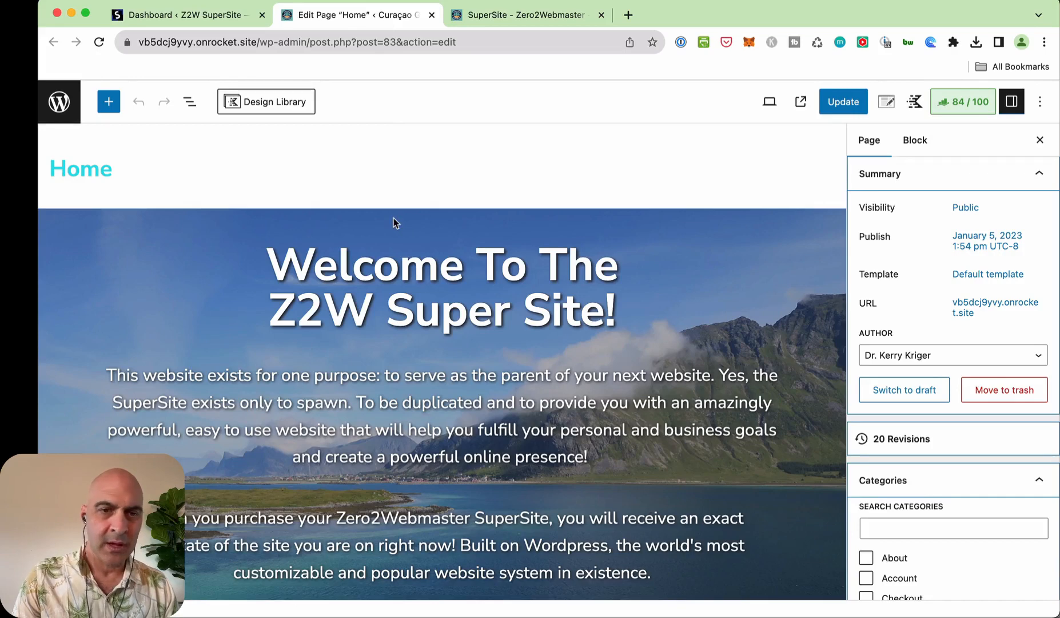
Show the Home page's block list, expand the welcome and intro rows, collapse intro again, and select the welcome row.
{"action": "left_click", "coordinate": [376, 219]}
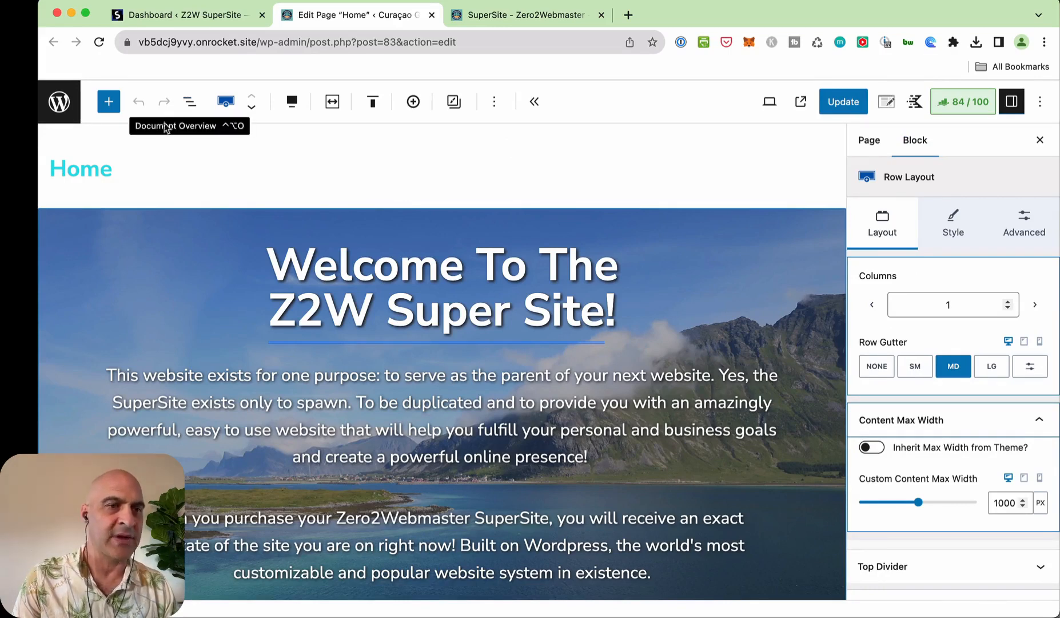
{"action": "left_click", "coordinate": [191, 102]}
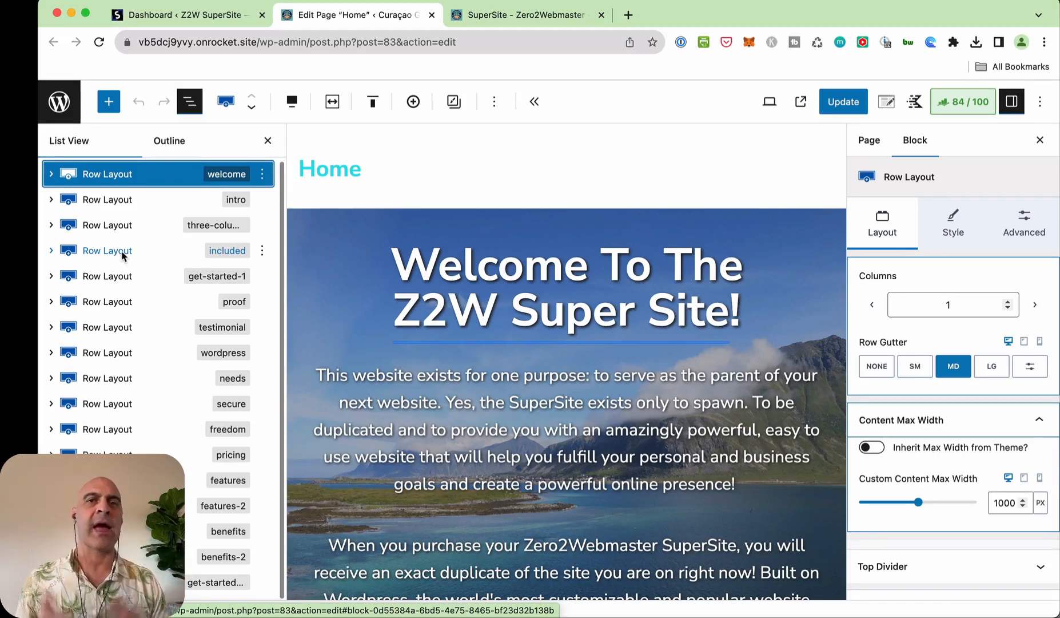
{"action": "left_click", "coordinate": [51, 175]}
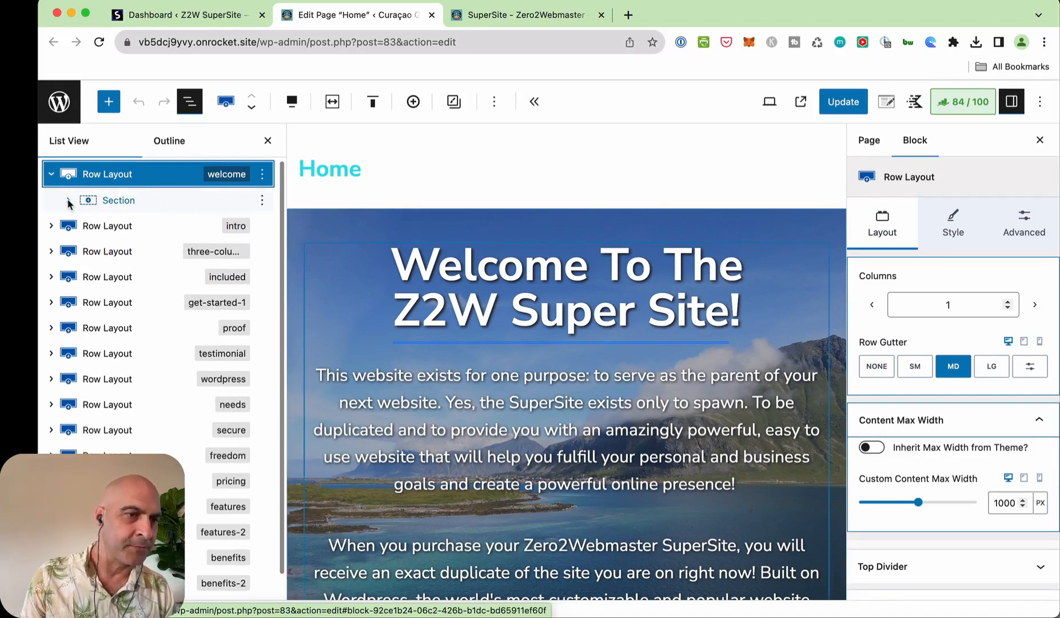
{"action": "left_click", "coordinate": [52, 226]}
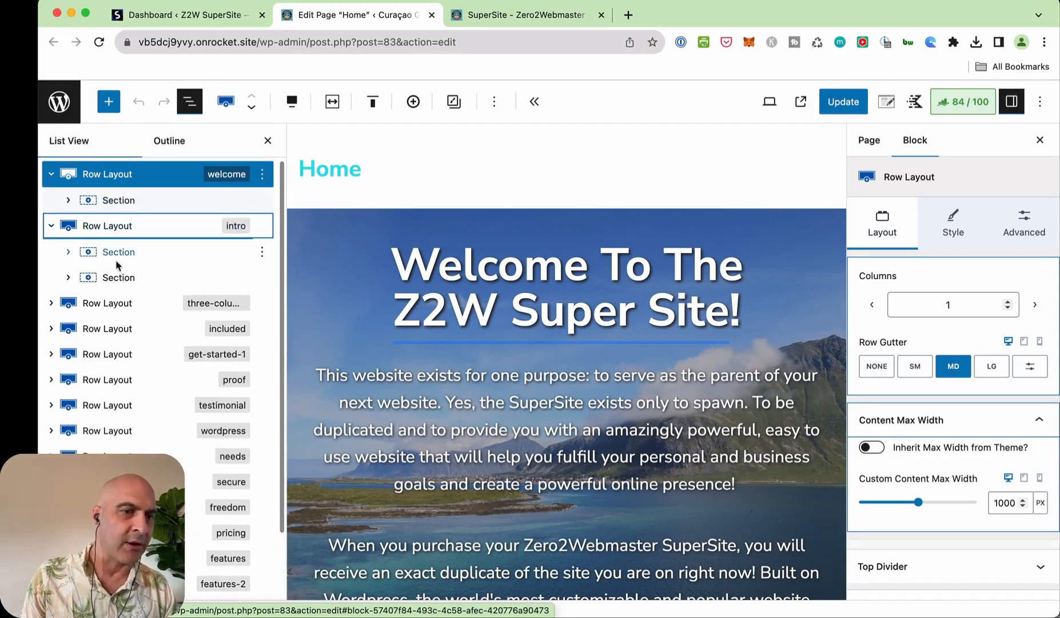
{"action": "scroll", "coordinate": [385, 303], "scroll_direction": "down", "scroll_amount": 10}
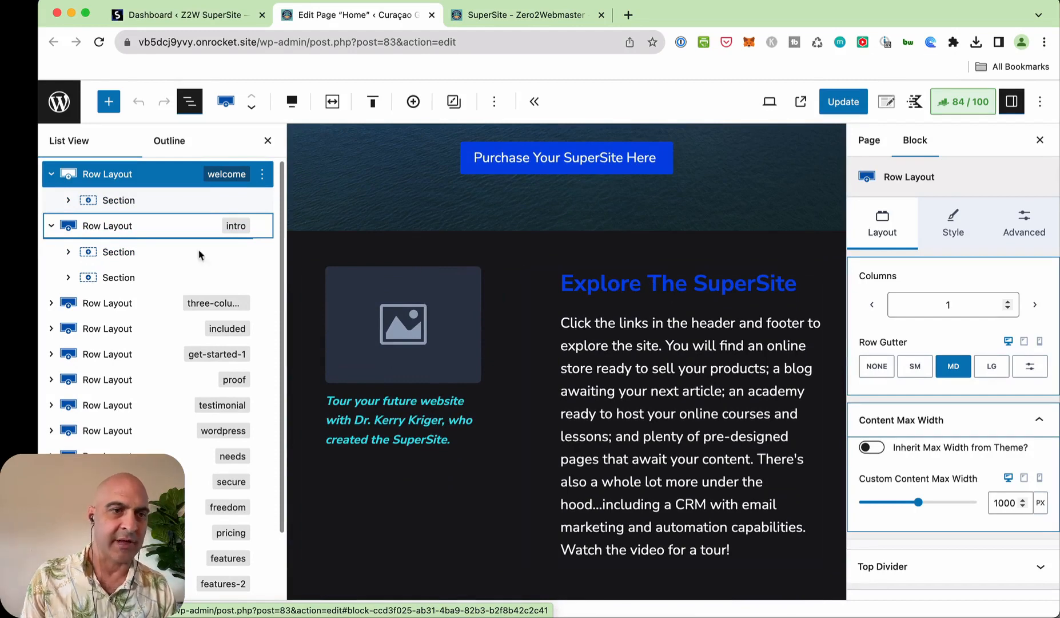
{"action": "left_click", "coordinate": [52, 227]}
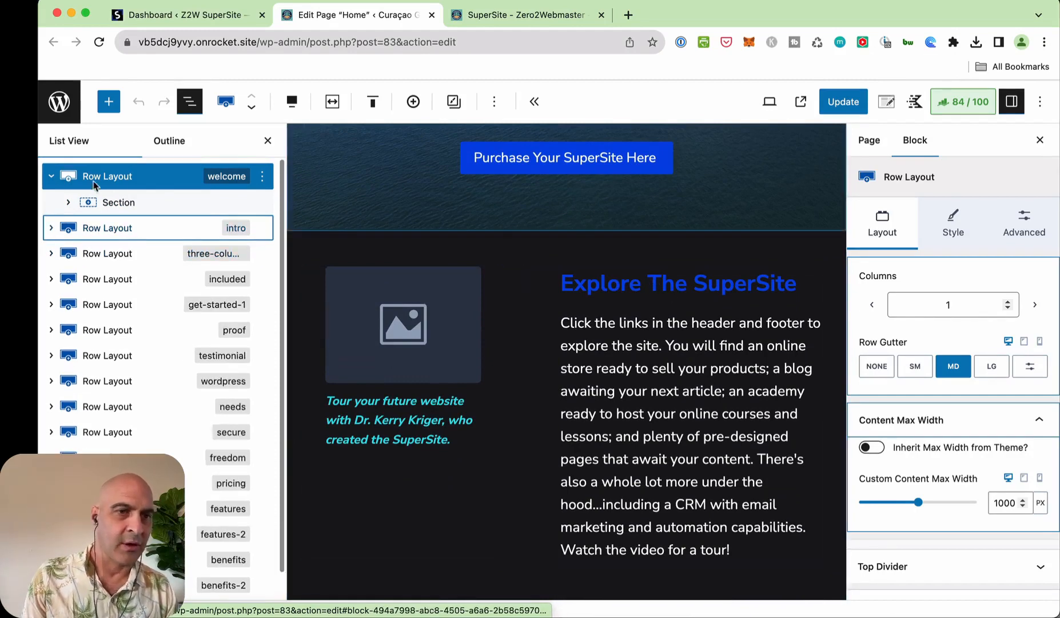
{"action": "left_click", "coordinate": [144, 180]}
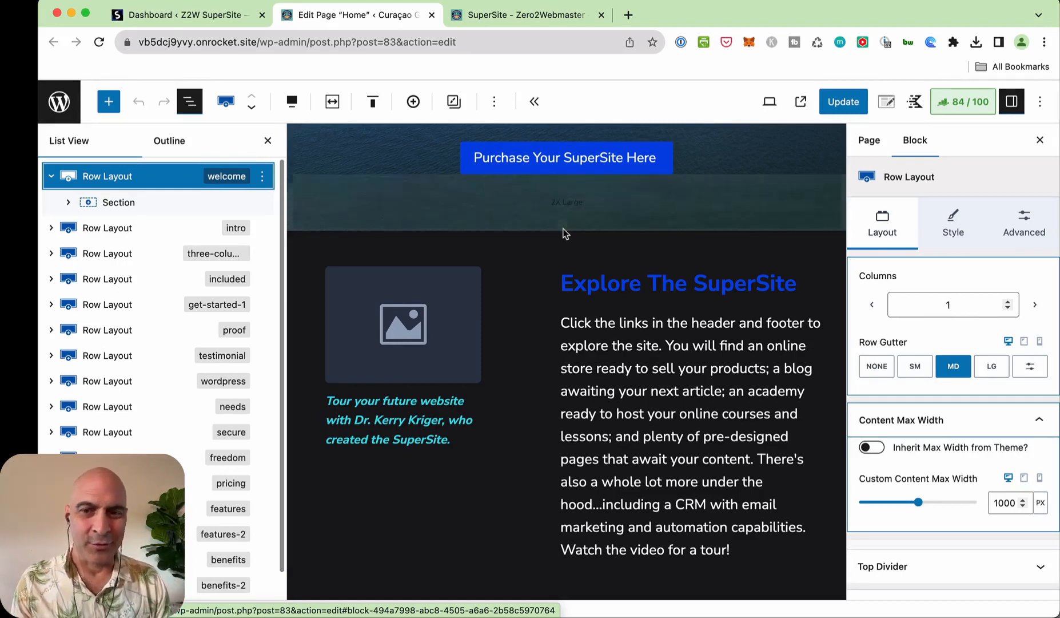
Inspect the Site Title dynamic content in the welcome heading and compare the heading with the live home page.
{"action": "scroll", "coordinate": [563, 232], "scroll_direction": "up", "scroll_amount": 5}
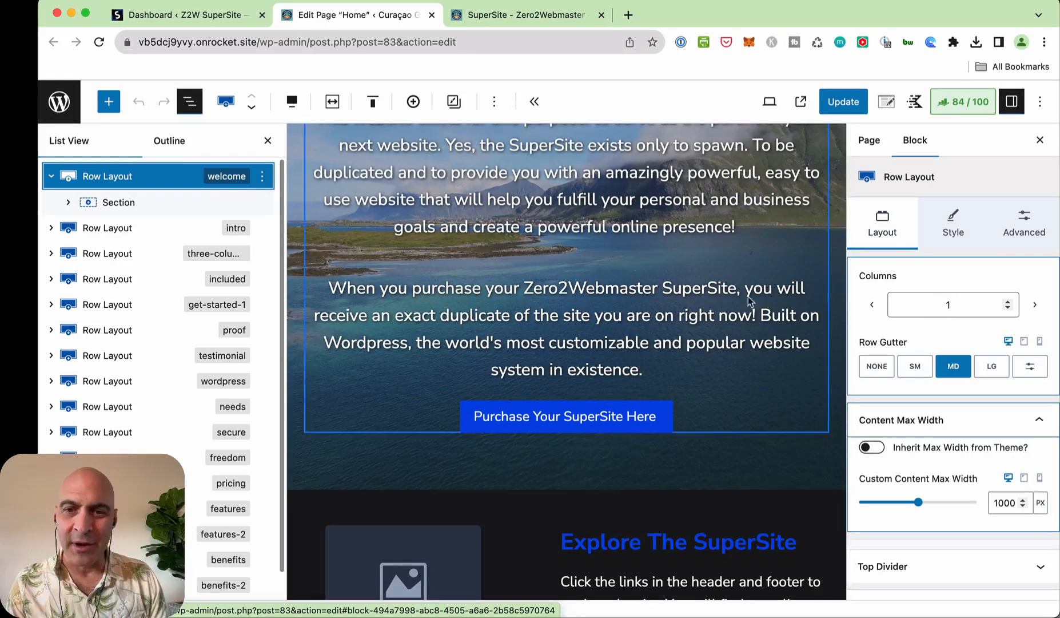
{"action": "scroll", "coordinate": [673, 320], "scroll_direction": "up", "scroll_amount": 5}
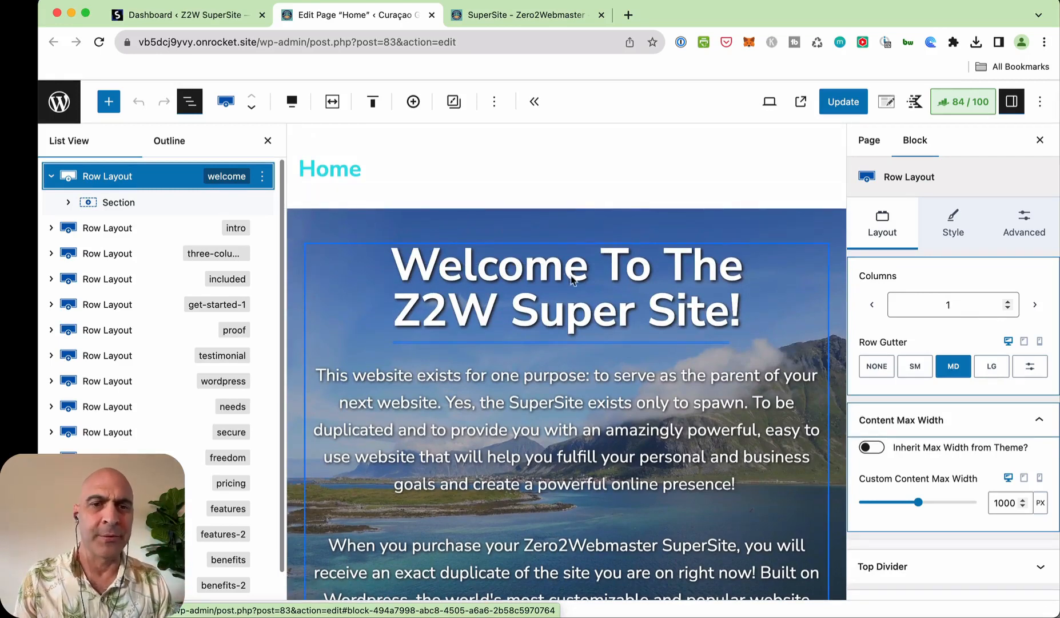
{"action": "left_click", "coordinate": [542, 268]}
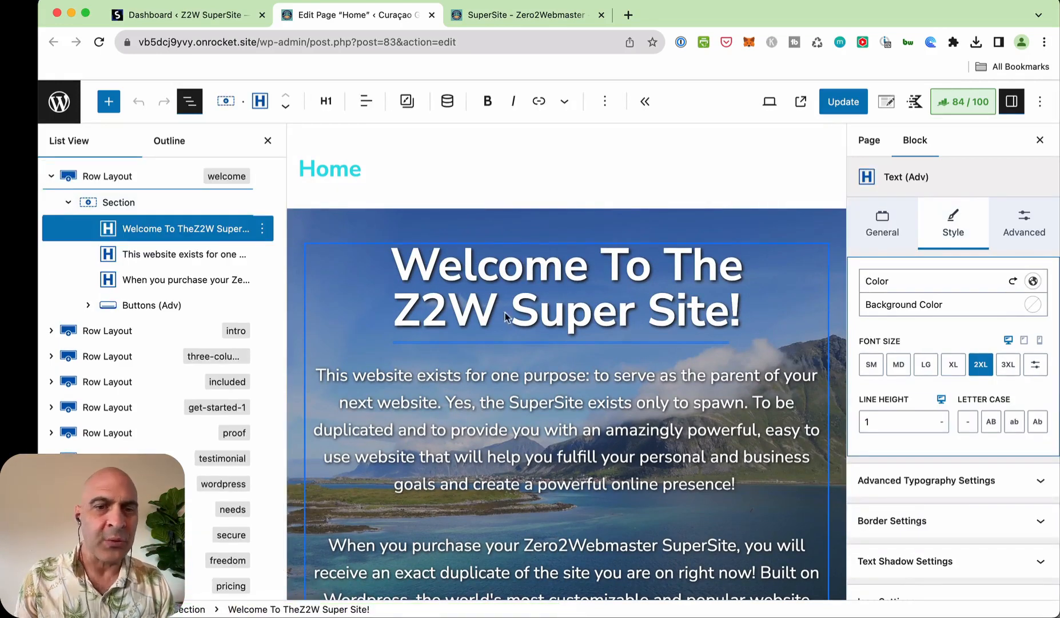
{"action": "left_click", "coordinate": [527, 317]}
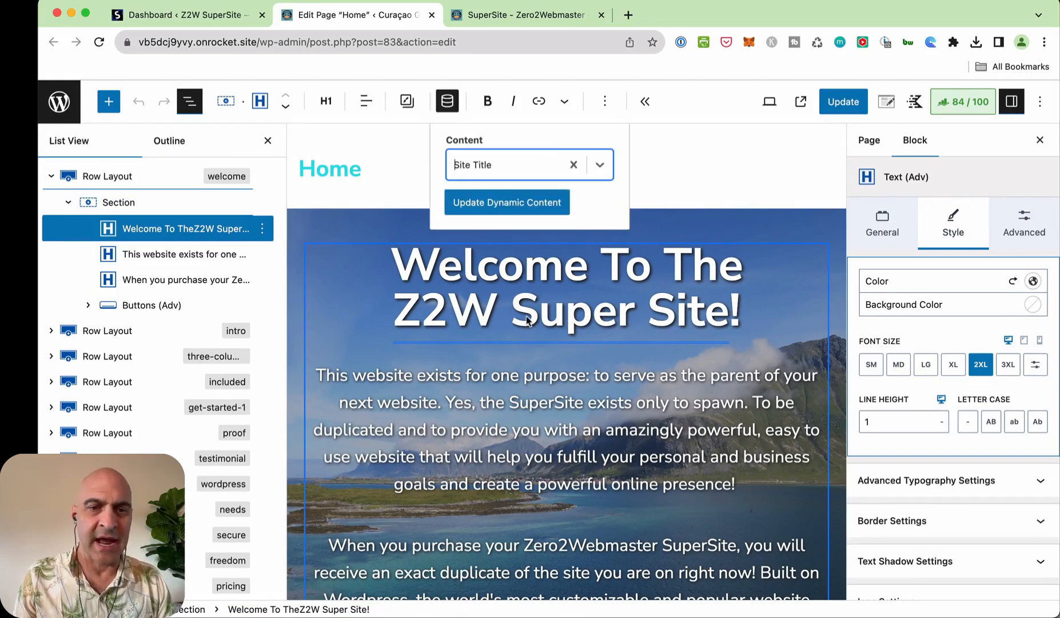
{"action": "left_click", "coordinate": [553, 13]}
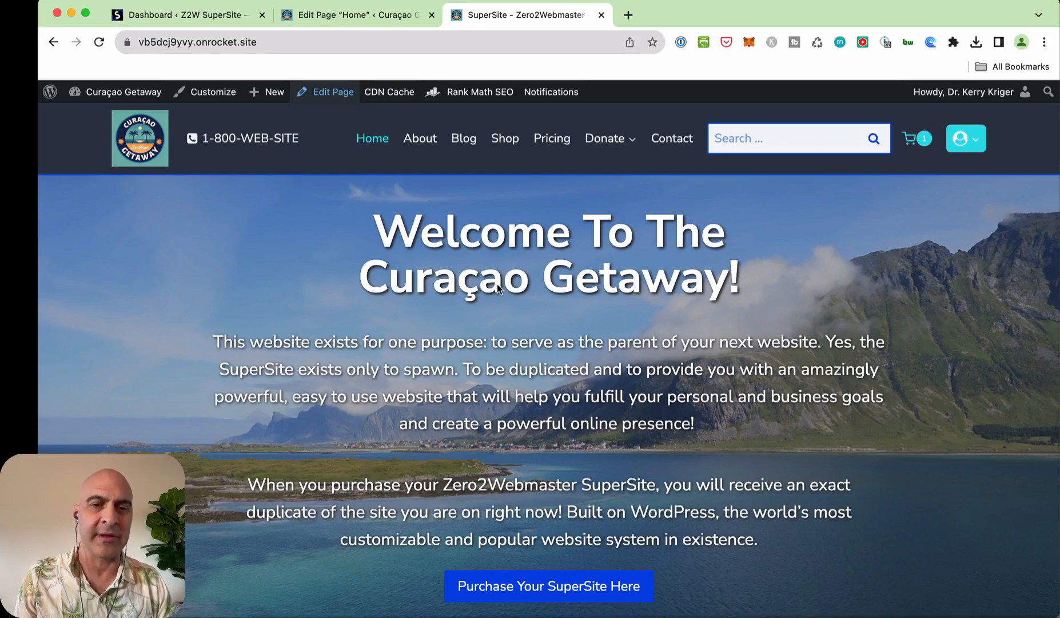
{"action": "left_click", "coordinate": [366, 14]}
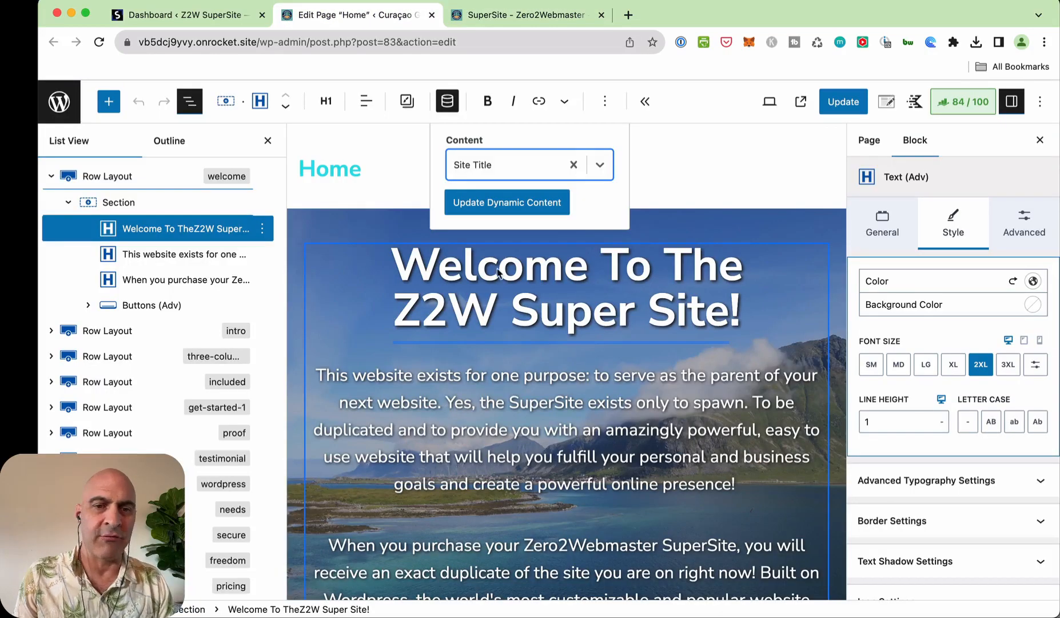
Replace the dynamic site title in the home page's welcome heading with the plain text Curaçao Getaway.
{"action": "double_click", "coordinate": [569, 314]}
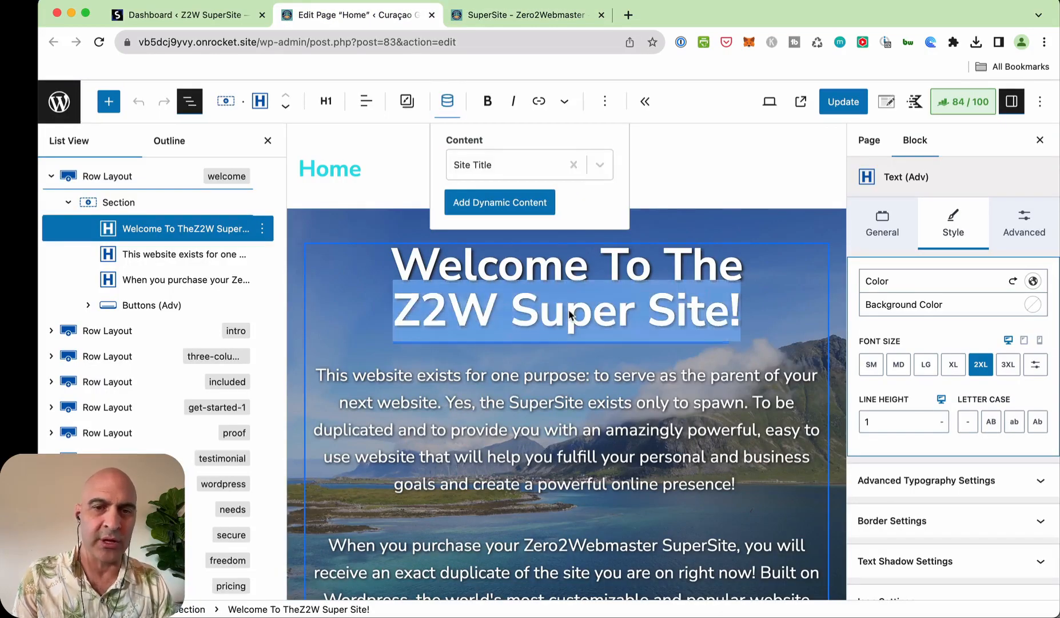
{"action": "key", "text": "BackSpace"}
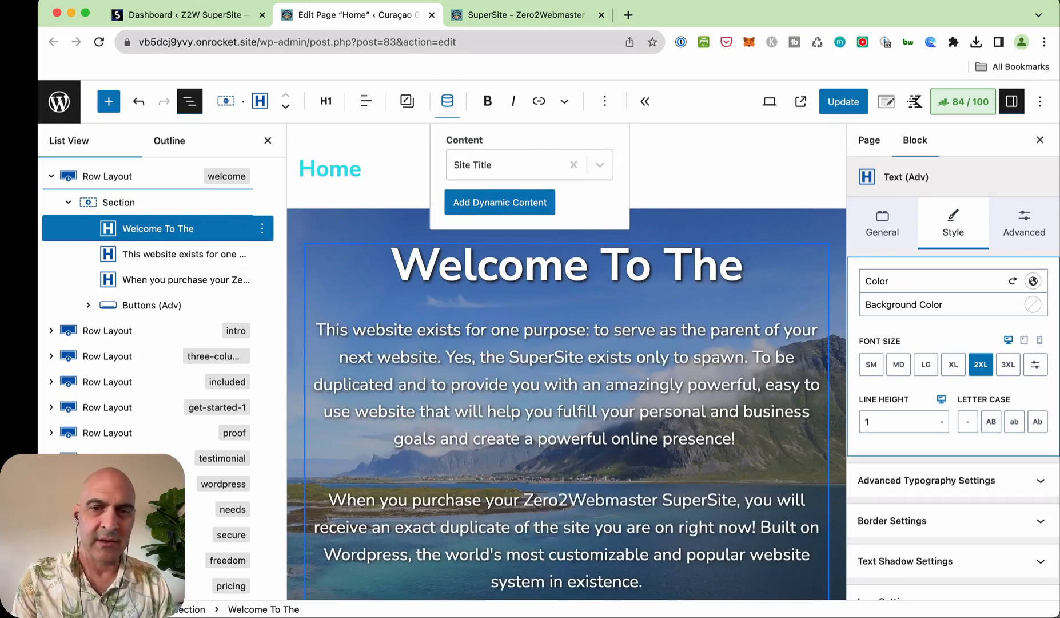
{"action": "type", "text": "Curaco"}
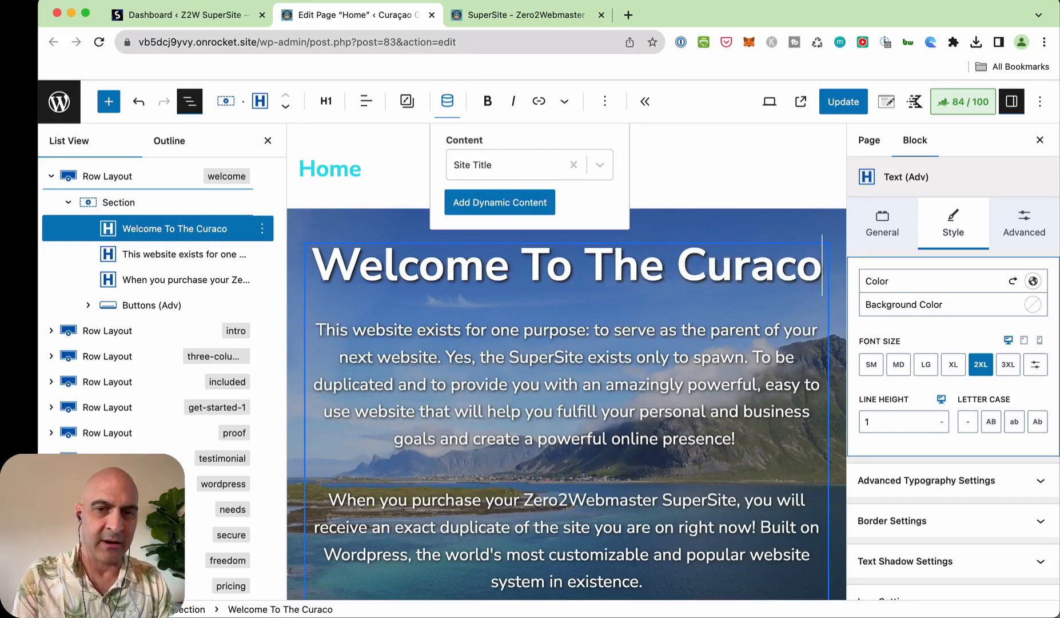
{"action": "key", "text": "BackSpace"}
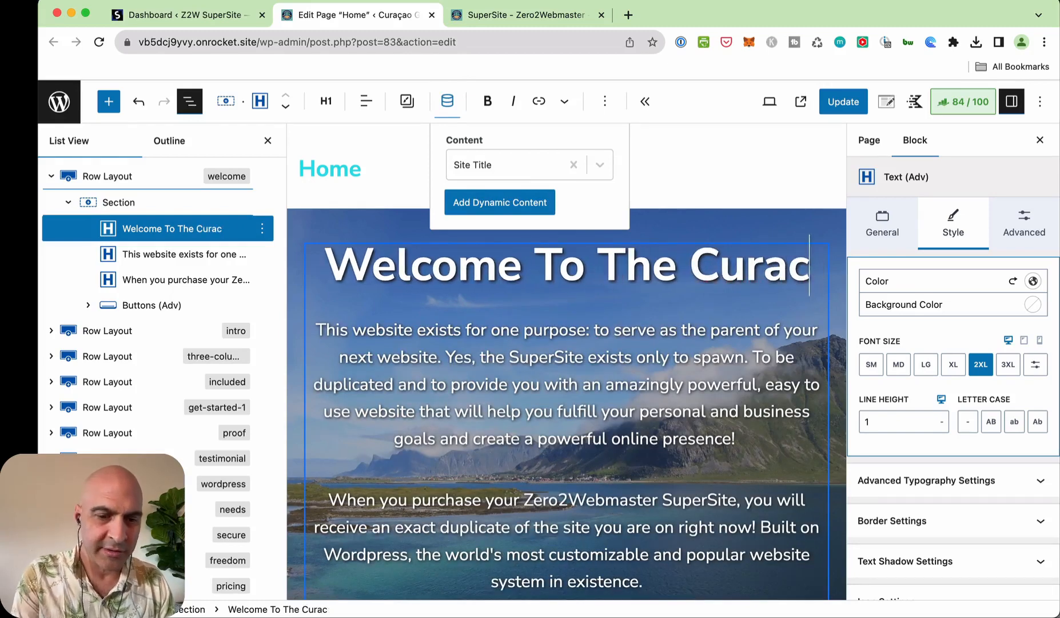
{"action": "key", "text": "BackSpace"}
{"action": "type", "text": "çao Getaway"}
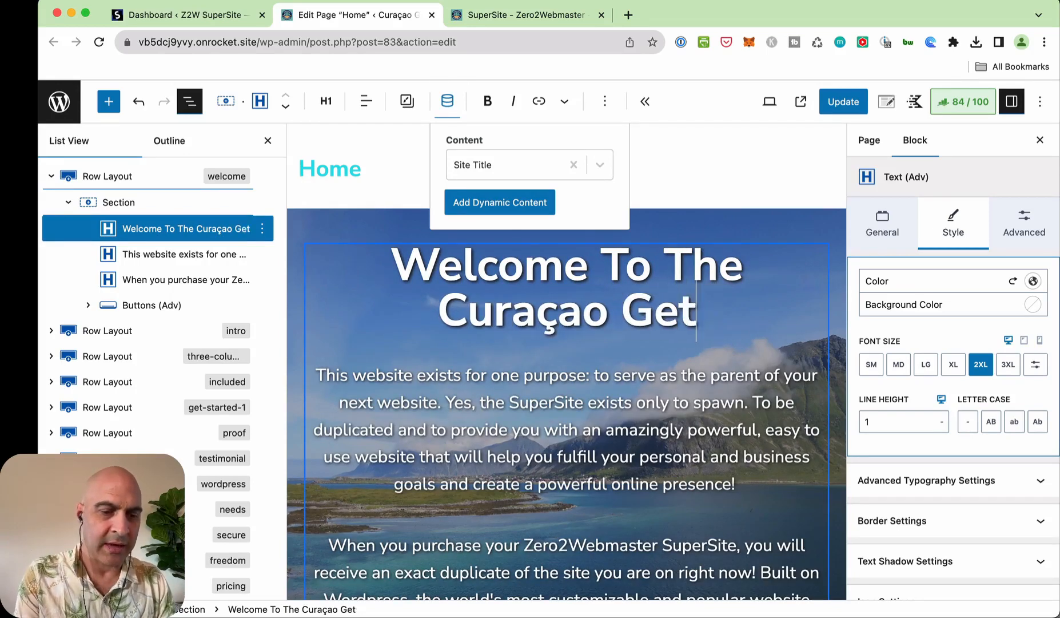
{"action": "left_click", "coordinate": [679, 168]}
{"action": "scroll", "coordinate": [518, 305], "scroll_direction": "down", "scroll_amount": 3}
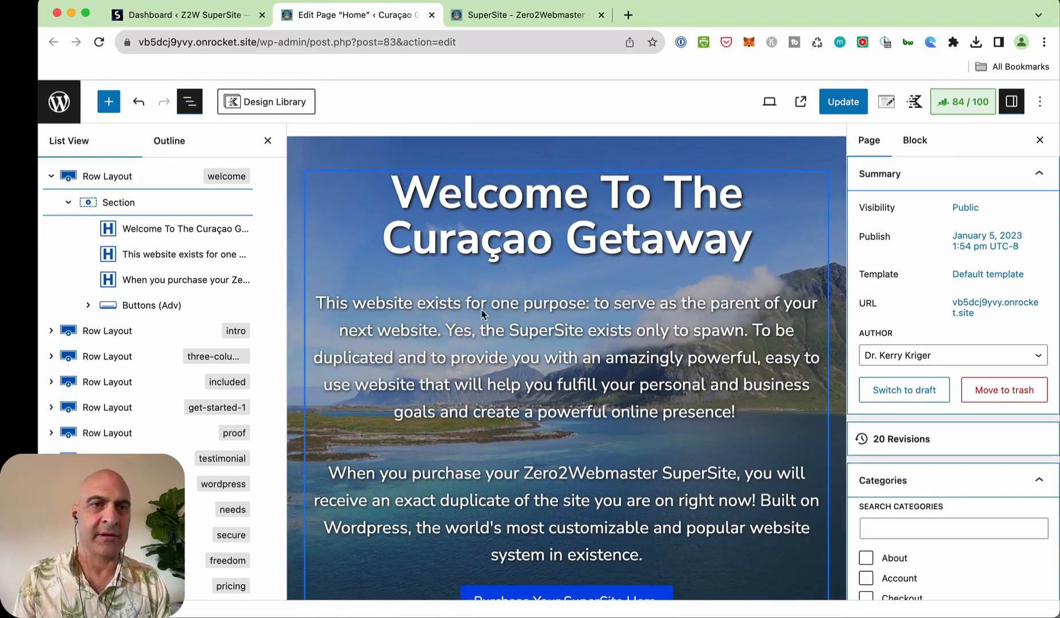
Switch to the Curacao Website notes in Notion and find the welcome copy headed "Welcome to Curacao: Your Ultimate Caribbean Getaway".
{"action": "key", "text": "super+Tab"}
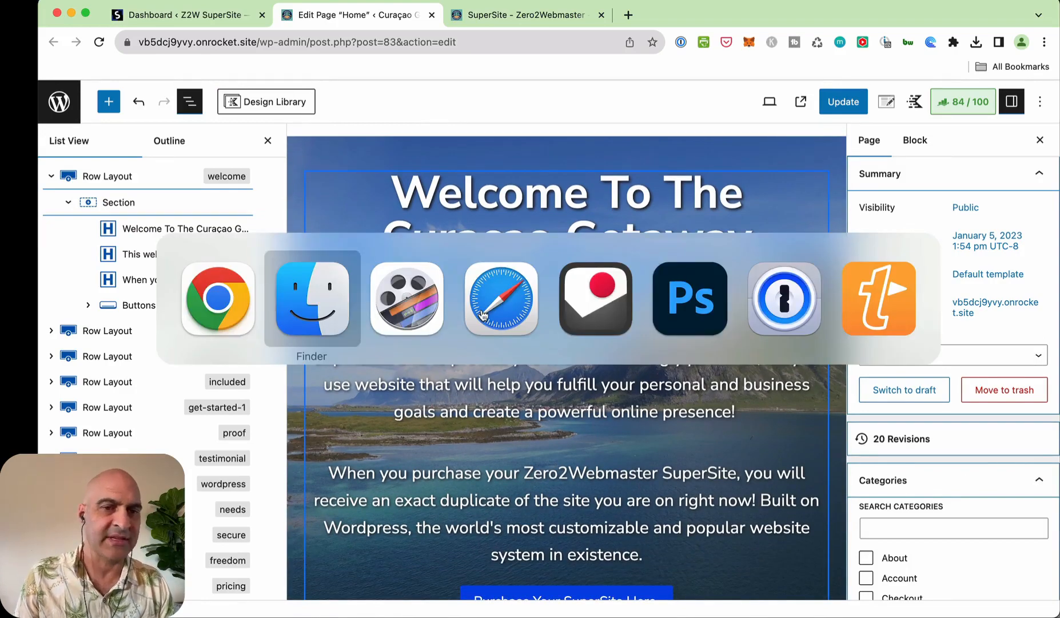
{"action": "left_click", "coordinate": [482, 313]}
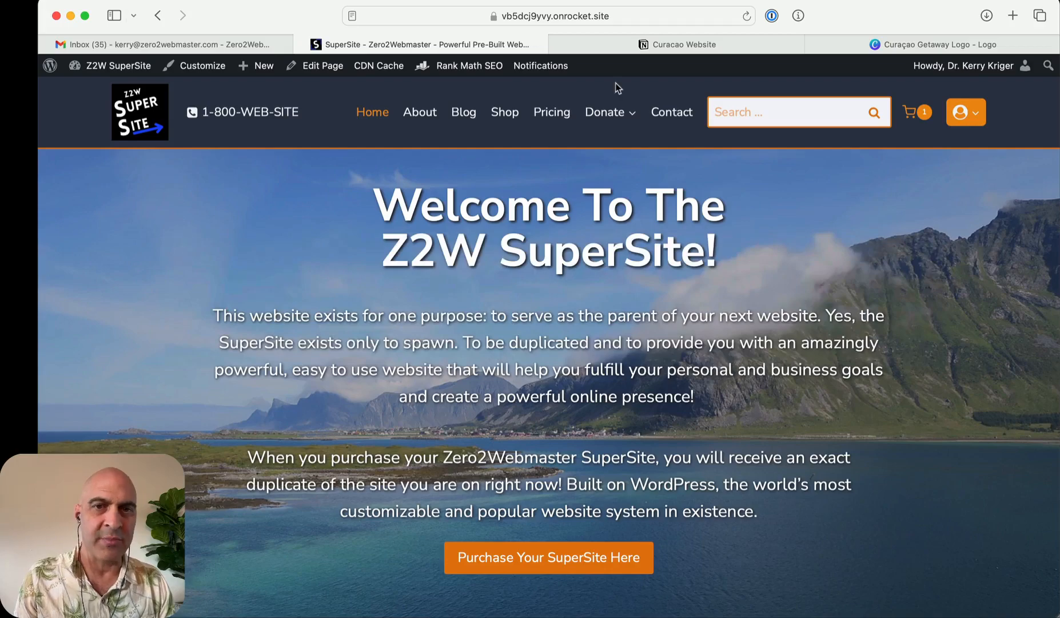
{"action": "left_click", "coordinate": [659, 50]}
{"action": "scroll", "coordinate": [487, 264], "scroll_direction": "up", "scroll_amount": 15}
{"action": "scroll", "coordinate": [488, 264], "scroll_direction": "down", "scroll_amount": 20}
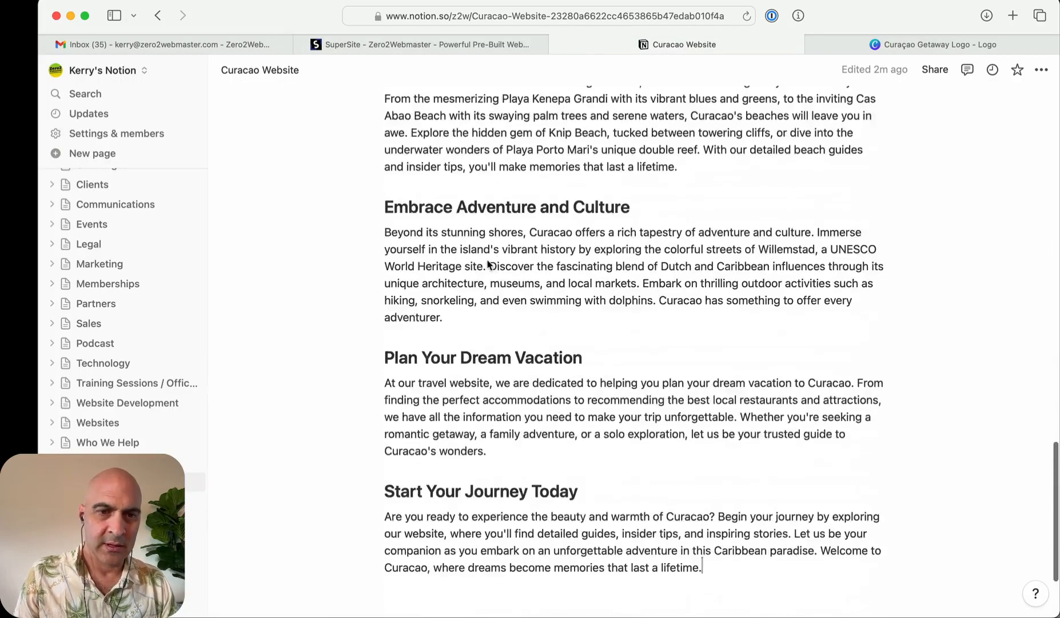
{"action": "scroll", "coordinate": [488, 264], "scroll_direction": "up", "scroll_amount": 11}
{"action": "scroll", "coordinate": [488, 263], "scroll_direction": "down", "scroll_amount": 4}
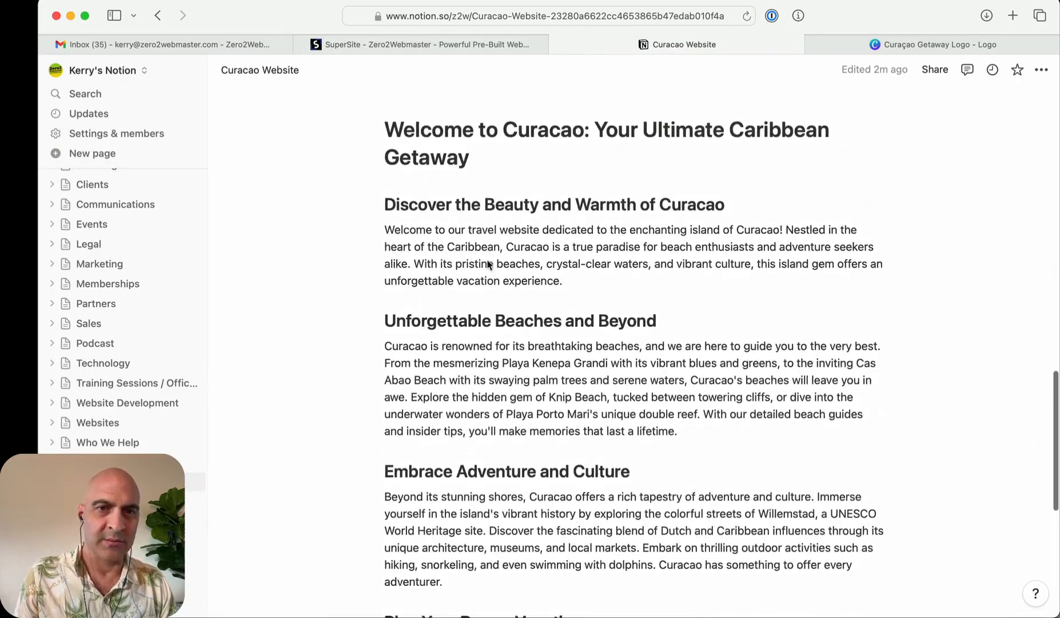
{"action": "triple_click", "coordinate": [426, 132]}
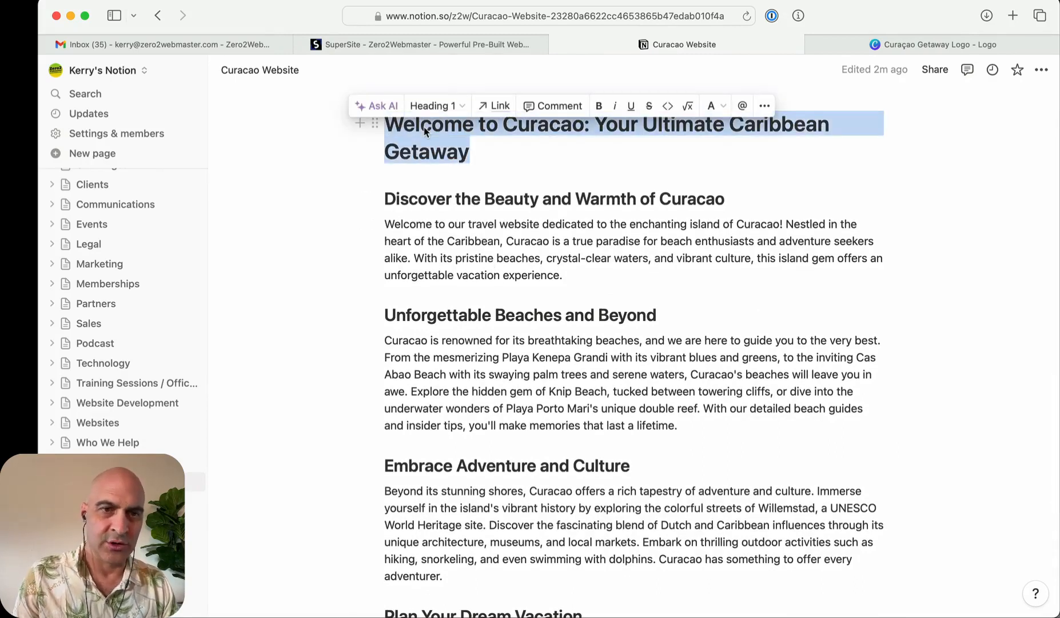
Copy the subheading "Discover the Beauty and Warmth of Curacao" from Notion and replace the home page's first welcome paragraph with it.
{"action": "double_click", "coordinate": [433, 201]}
{"action": "triple_click", "coordinate": [433, 203]}
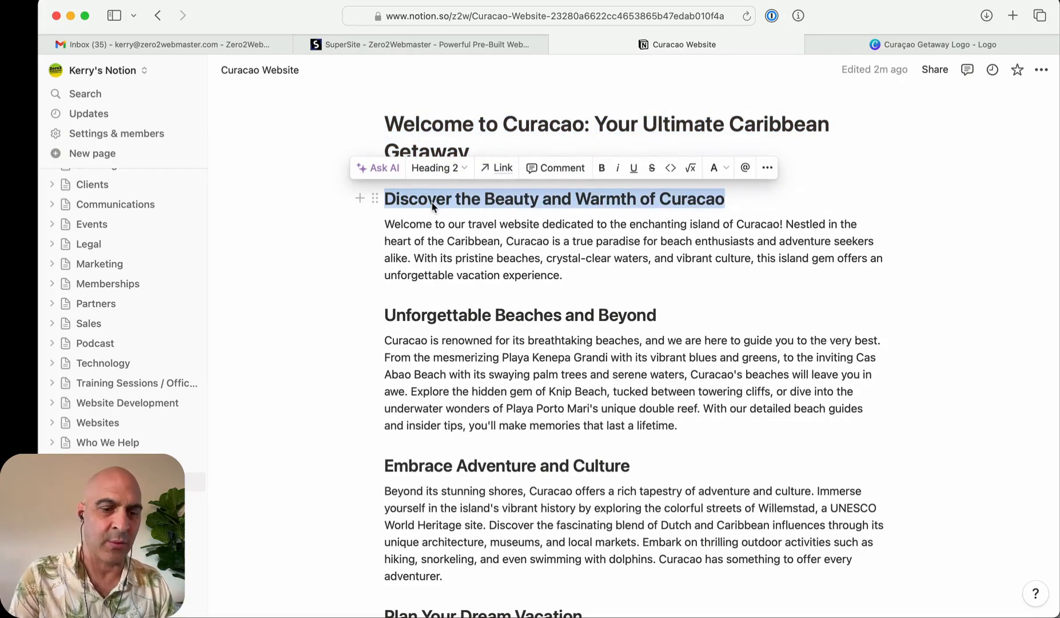
{"action": "key", "text": "super+c"}
{"action": "key", "text": "super+Tab"}
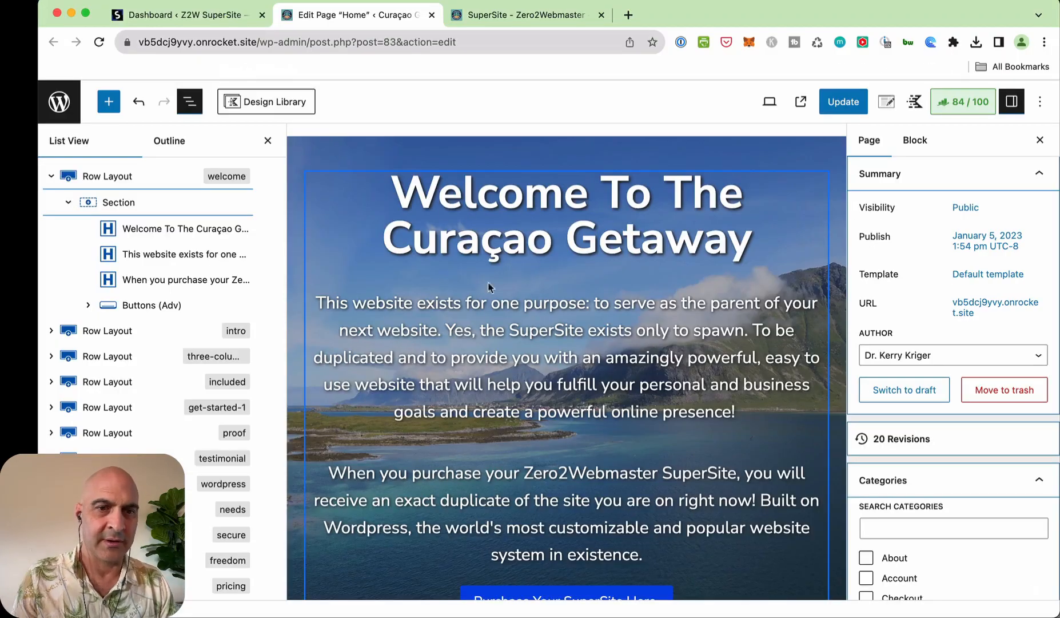
{"action": "triple_click", "coordinate": [451, 312]}
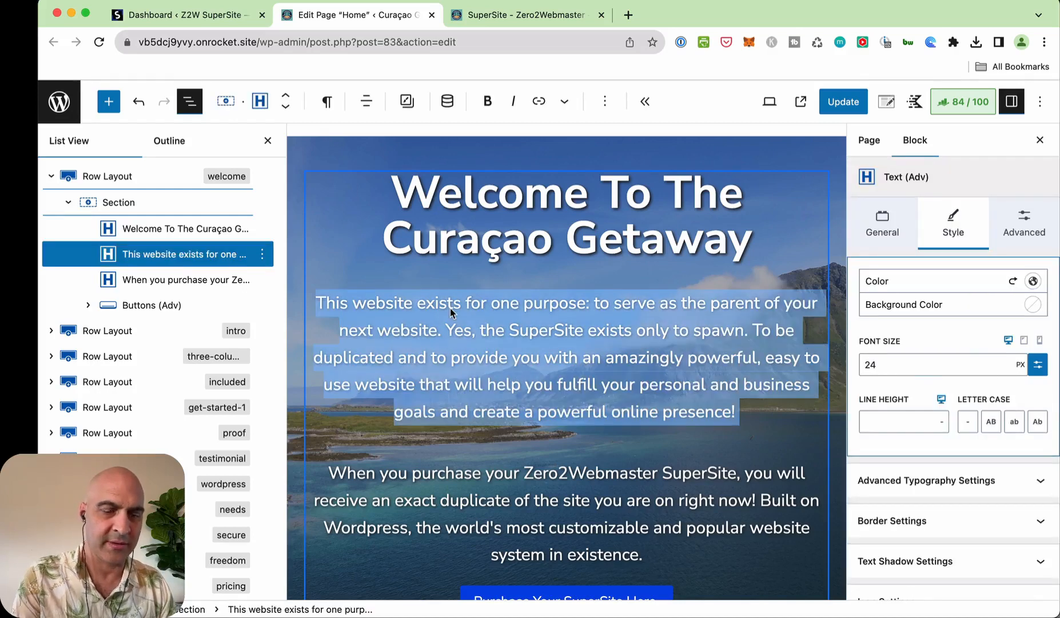
{"action": "key", "text": "super+v"}
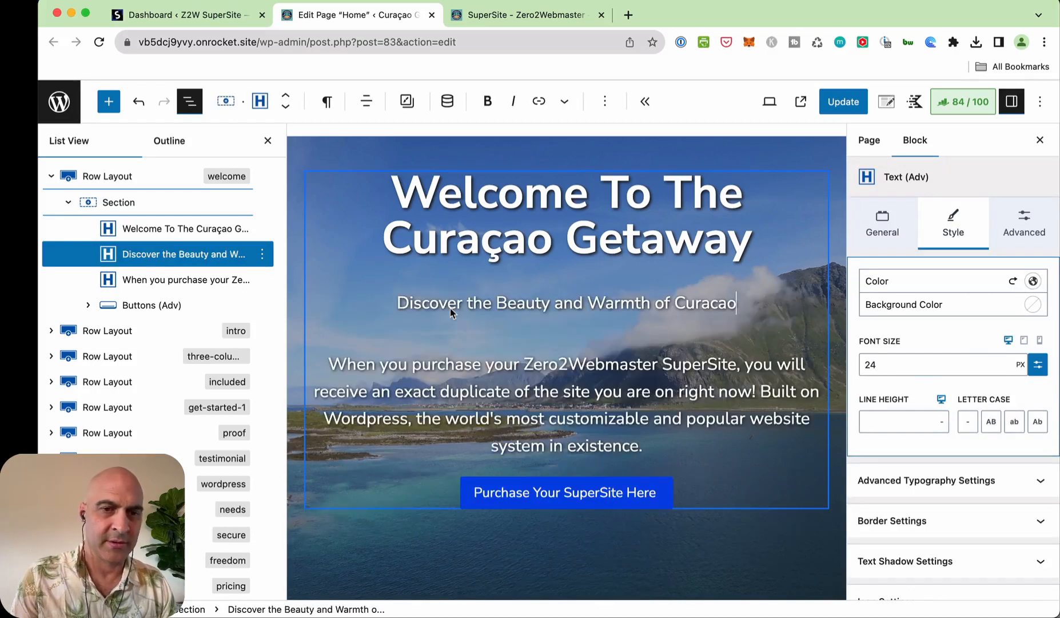
Check the welcome heading's level and change the "Discover the Beauty and Warmth of Curacao" text from a paragraph to Heading 2.
{"action": "double_click", "coordinate": [496, 298]}
{"action": "triple_click", "coordinate": [495, 298]}
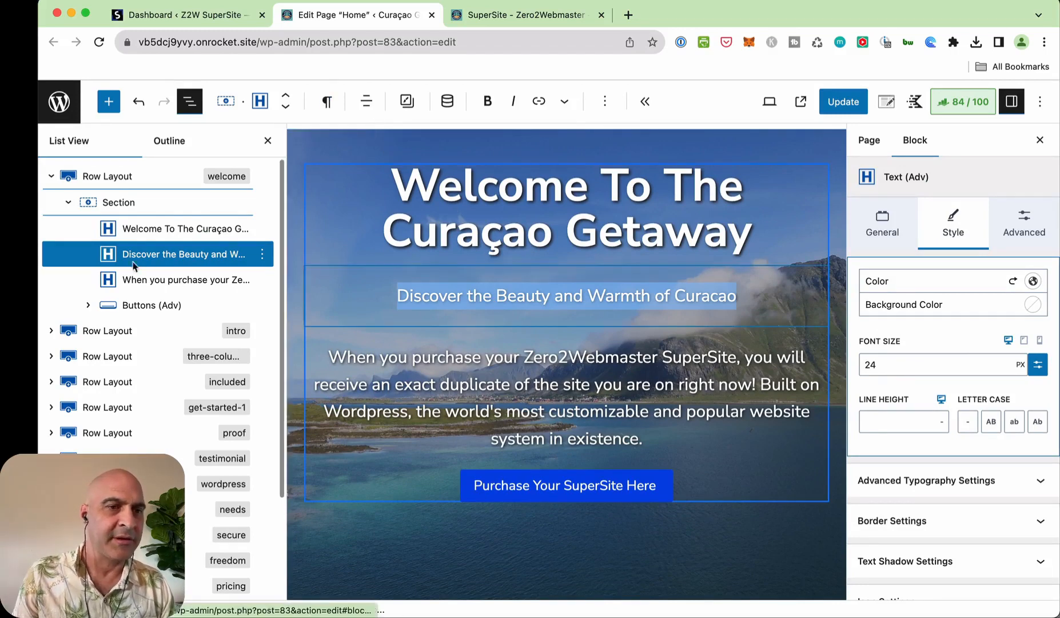
{"action": "left_click", "coordinate": [329, 103]}
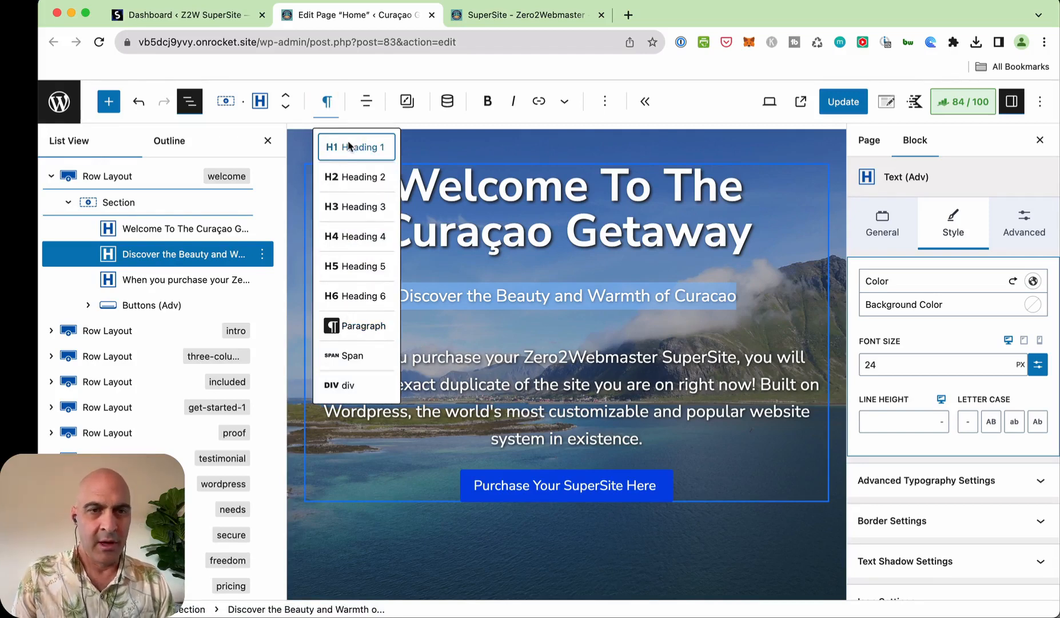
{"action": "left_click", "coordinate": [474, 194]}
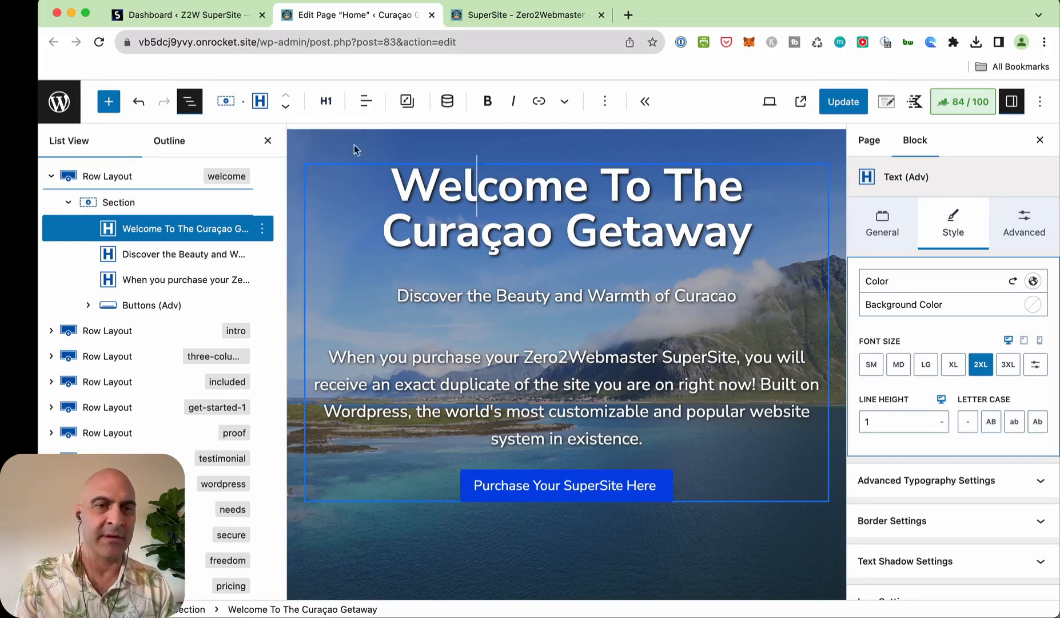
{"action": "left_click", "coordinate": [327, 102]}
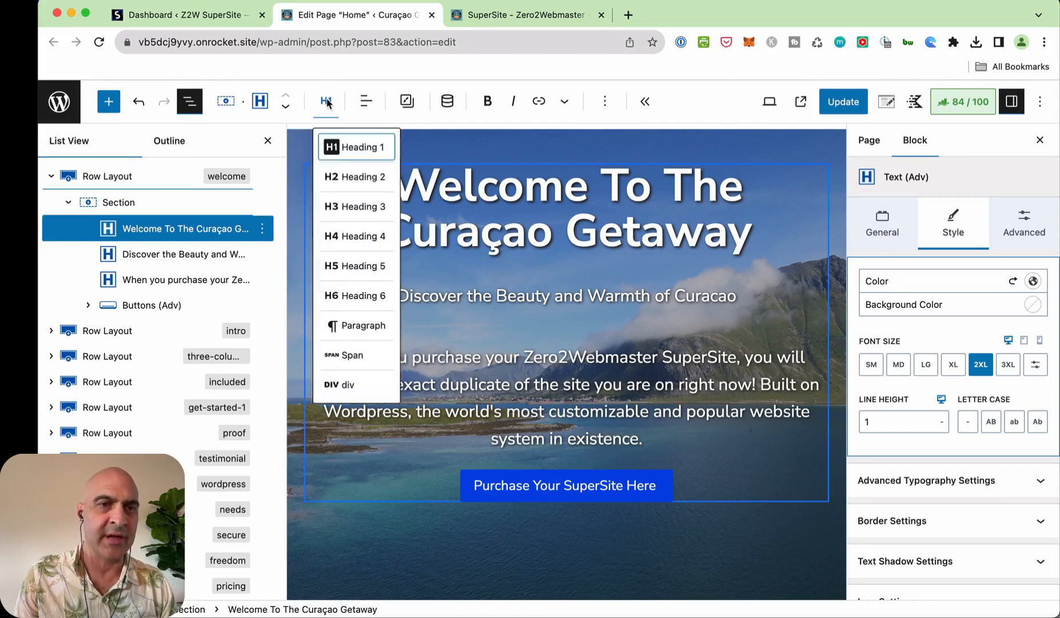
{"action": "left_click", "coordinate": [458, 298]}
{"action": "left_click", "coordinate": [327, 102]}
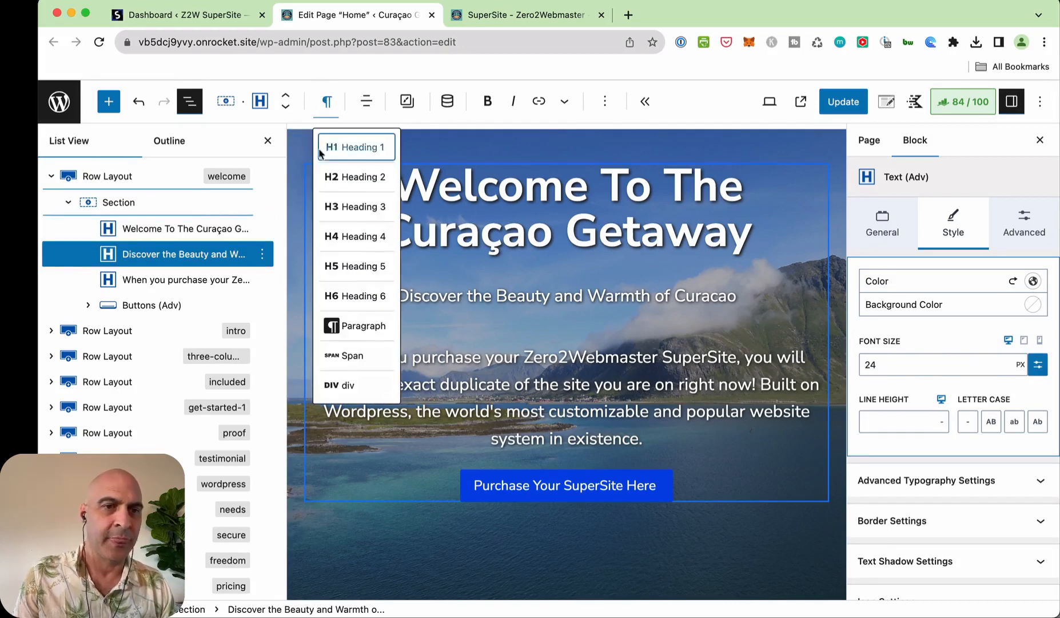
{"action": "left_click", "coordinate": [337, 177]}
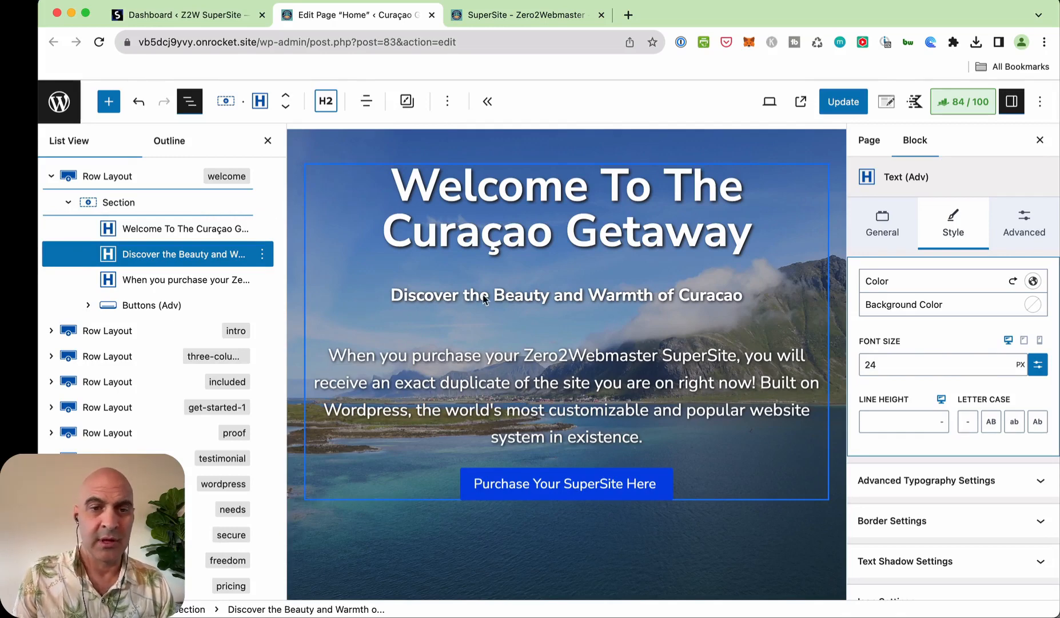
Try a 28 px font size on the welcome subheading, and replace it with the LG size preset.
{"action": "left_click", "coordinate": [509, 297]}
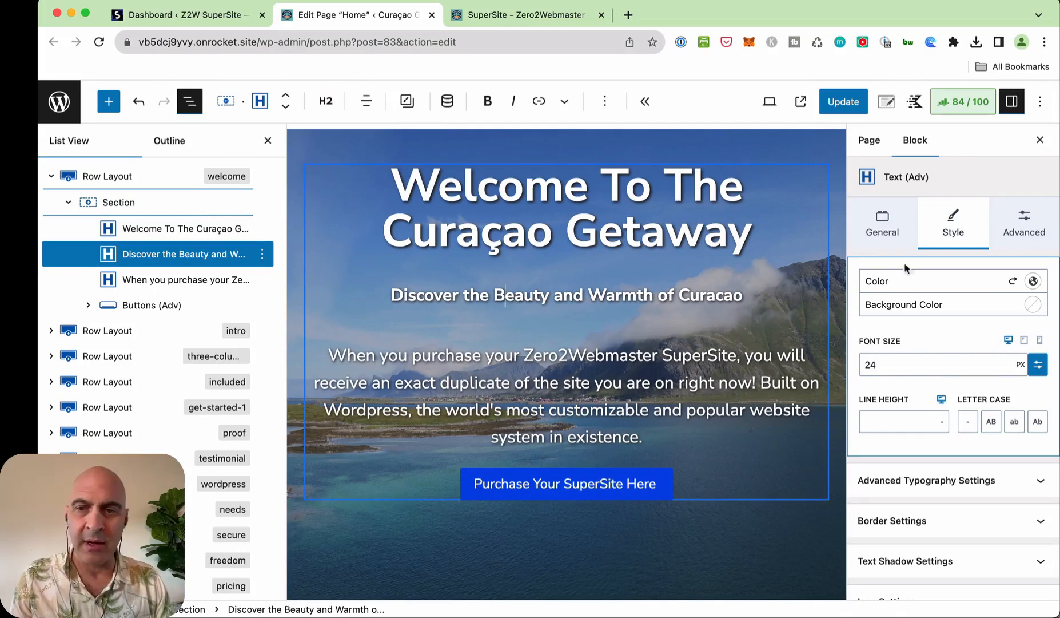
{"action": "double_click", "coordinate": [875, 364]}
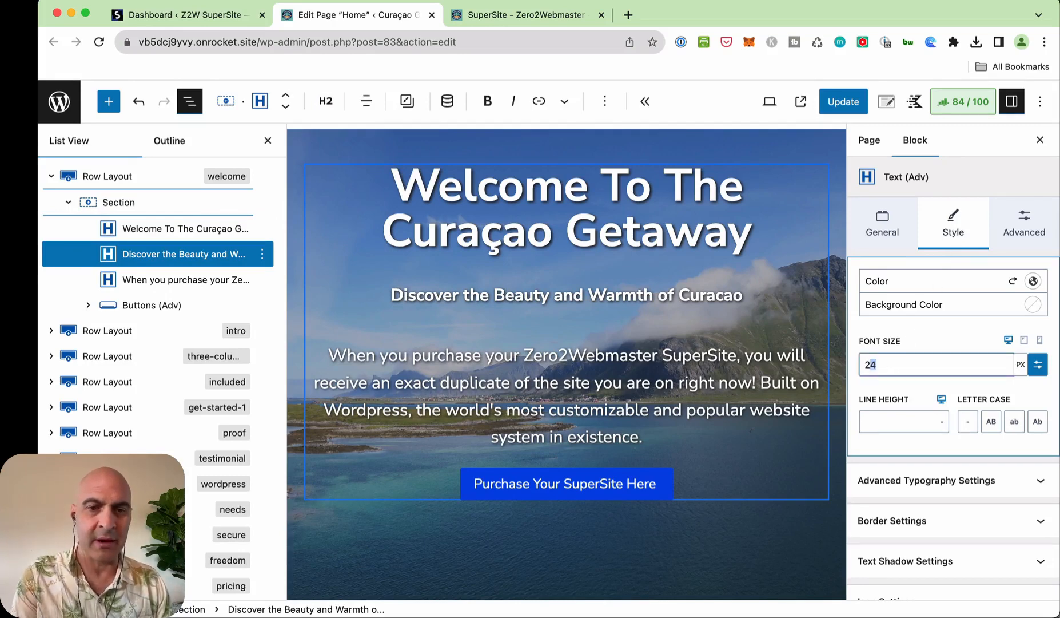
{"action": "type", "text": "28"}
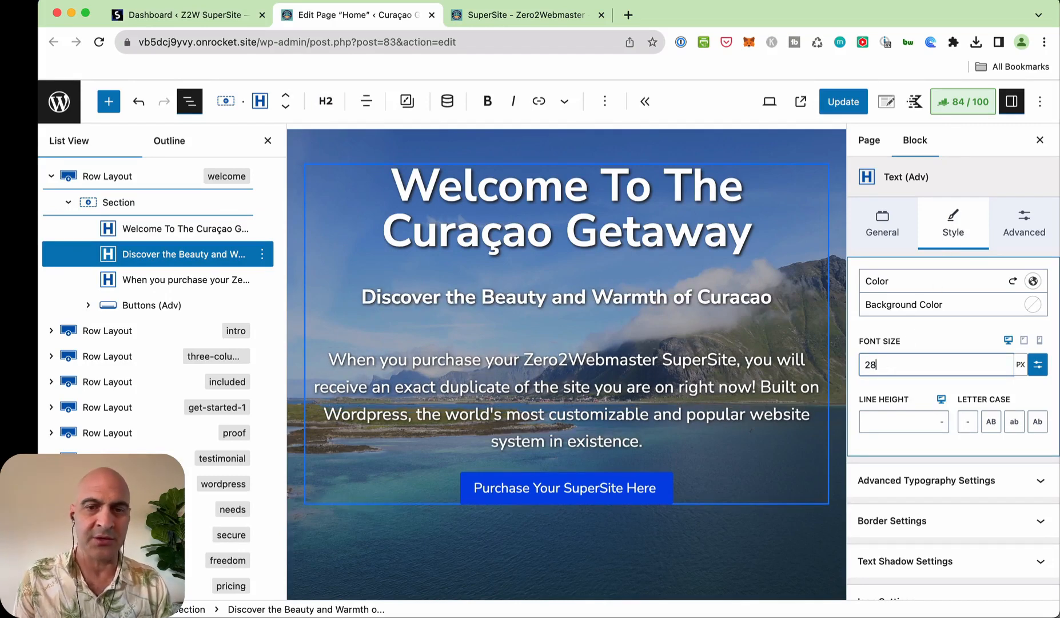
{"action": "left_click", "coordinate": [1039, 363]}
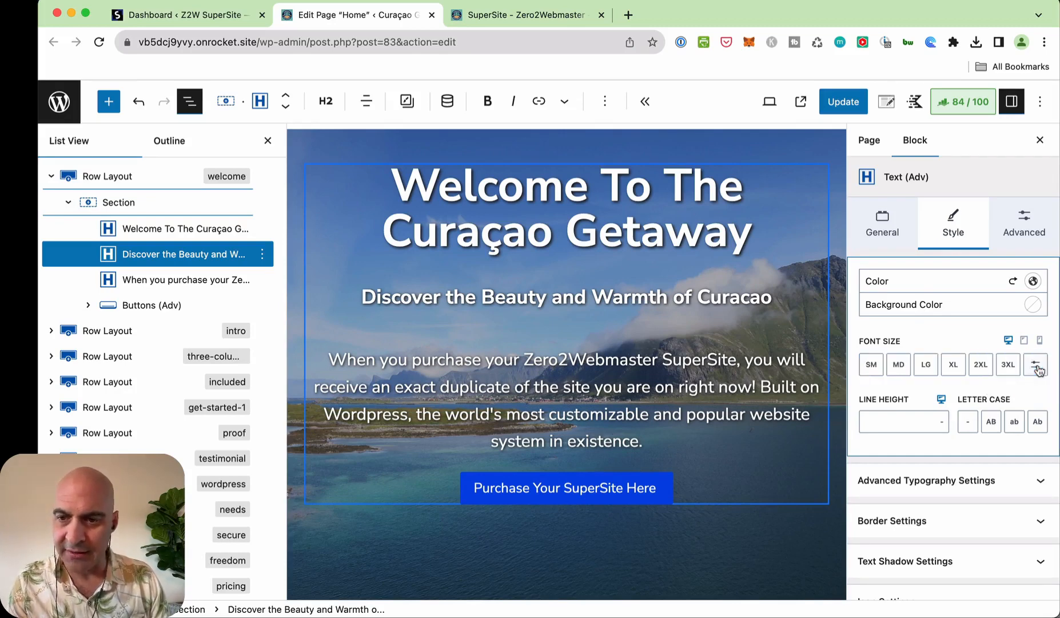
{"action": "left_click", "coordinate": [927, 366]}
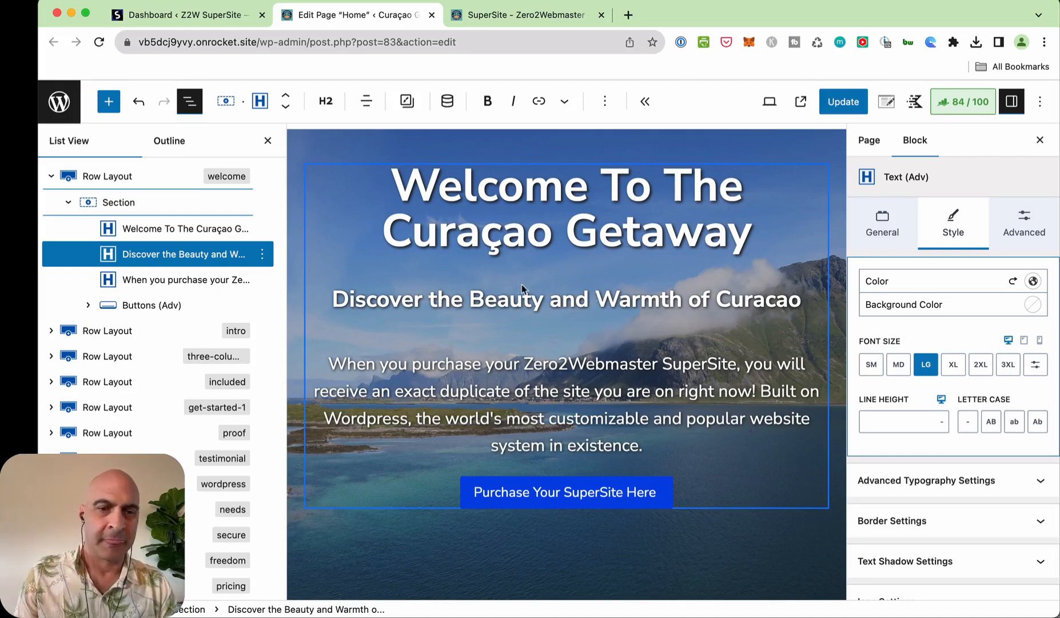
Copy the "Welcome to our travel website" paragraph from Notion and replace the remaining SuperSite paragraph in the welcome section with it.
{"action": "scroll", "coordinate": [520, 283], "scroll_direction": "down", "scroll_amount": 2}
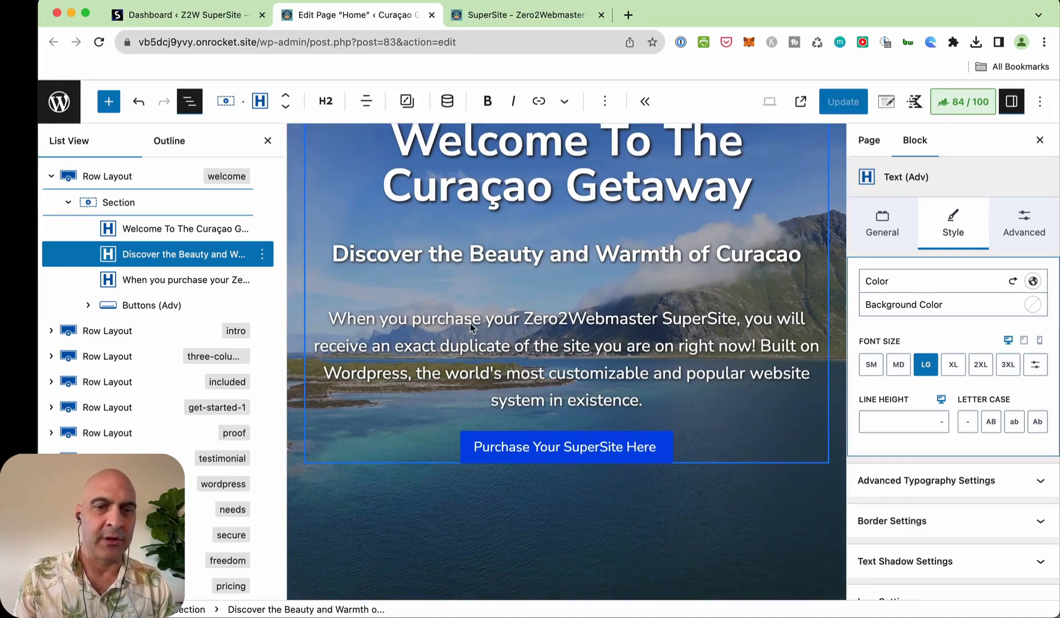
{"action": "key", "text": "super+Tab"}
{"action": "triple_click", "coordinate": [452, 246]}
{"action": "key", "text": "super+c"}
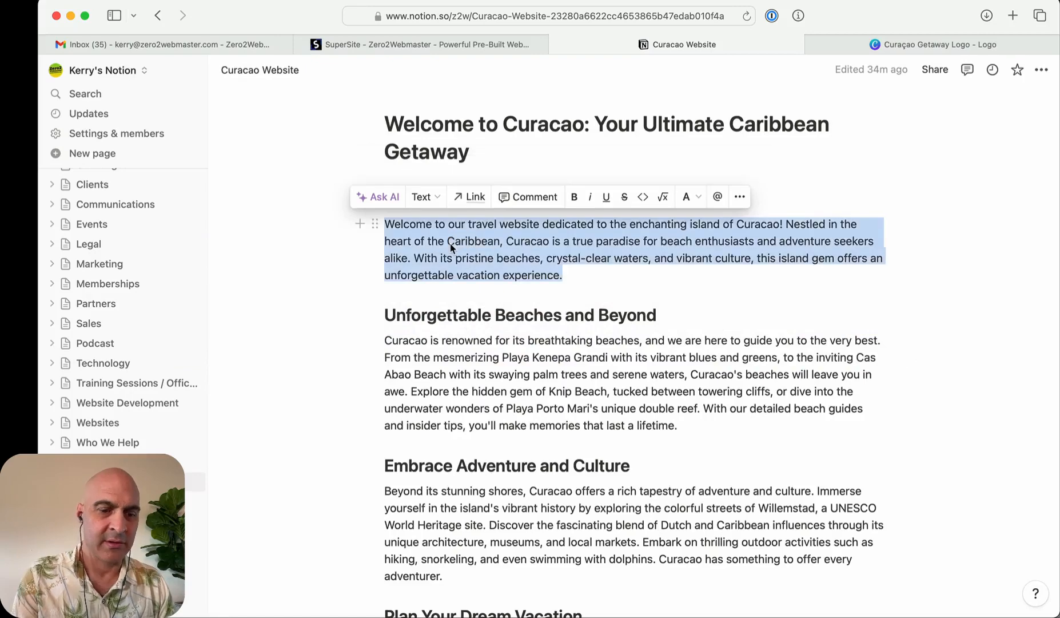
{"action": "key", "text": "super+Tab"}
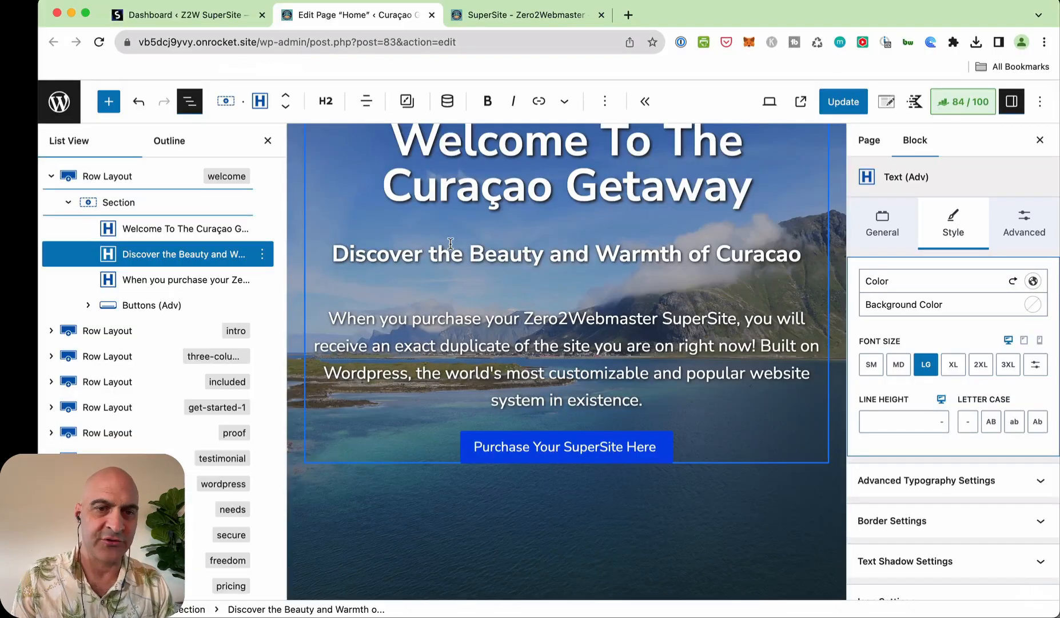
{"action": "triple_click", "coordinate": [499, 325]}
{"action": "key", "text": "super+v"}
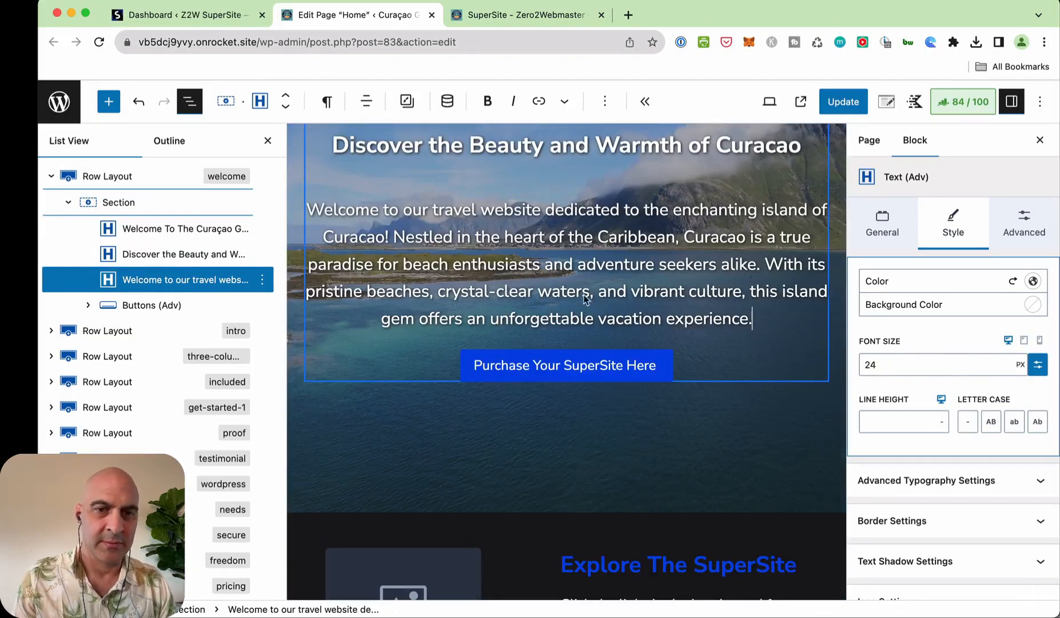
Set the normal text color of the "Purchase Your SuperSite Here" button to the turquoise palette color 25DFE7.
{"action": "scroll", "coordinate": [498, 325], "scroll_direction": "up", "scroll_amount": 2}
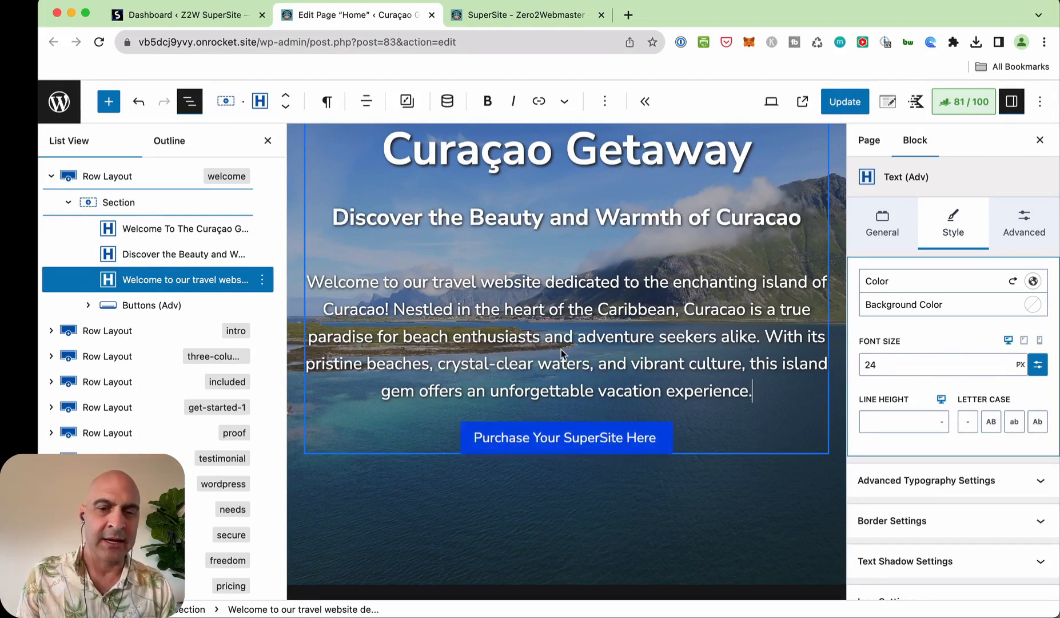
{"action": "scroll", "coordinate": [561, 349], "scroll_direction": "up", "scroll_amount": 3}
{"action": "scroll", "coordinate": [563, 353], "scroll_direction": "down", "scroll_amount": 2}
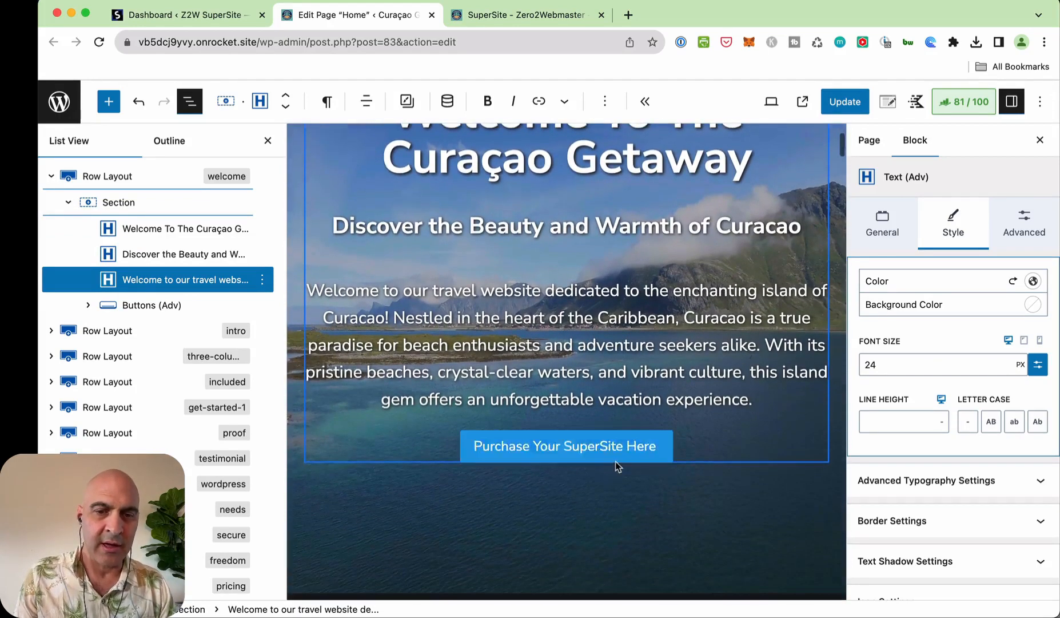
{"action": "left_click", "coordinate": [564, 449]}
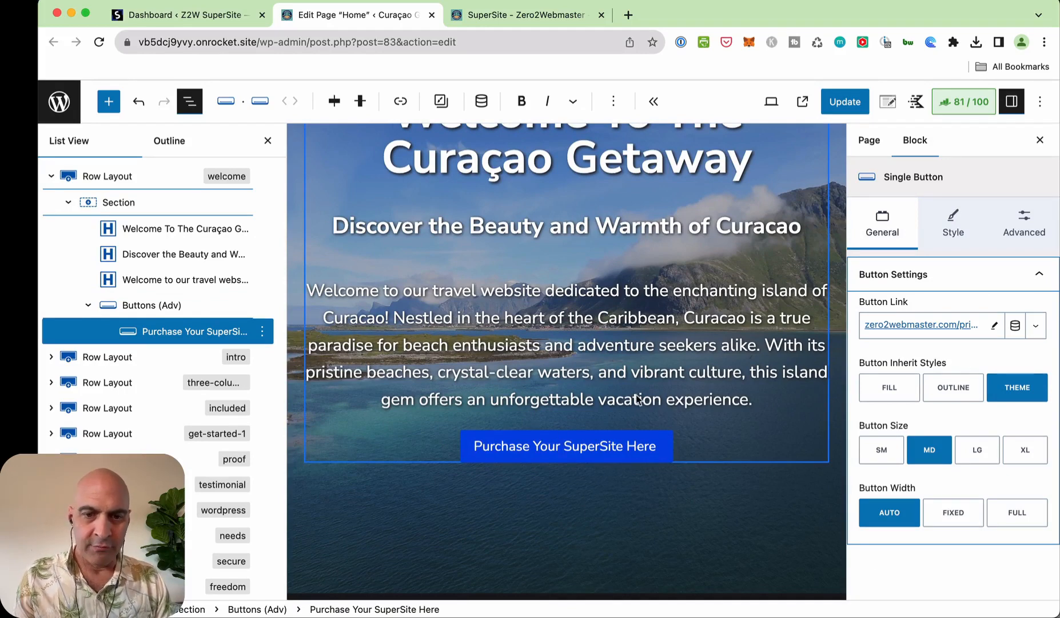
{"action": "left_click", "coordinate": [955, 219]}
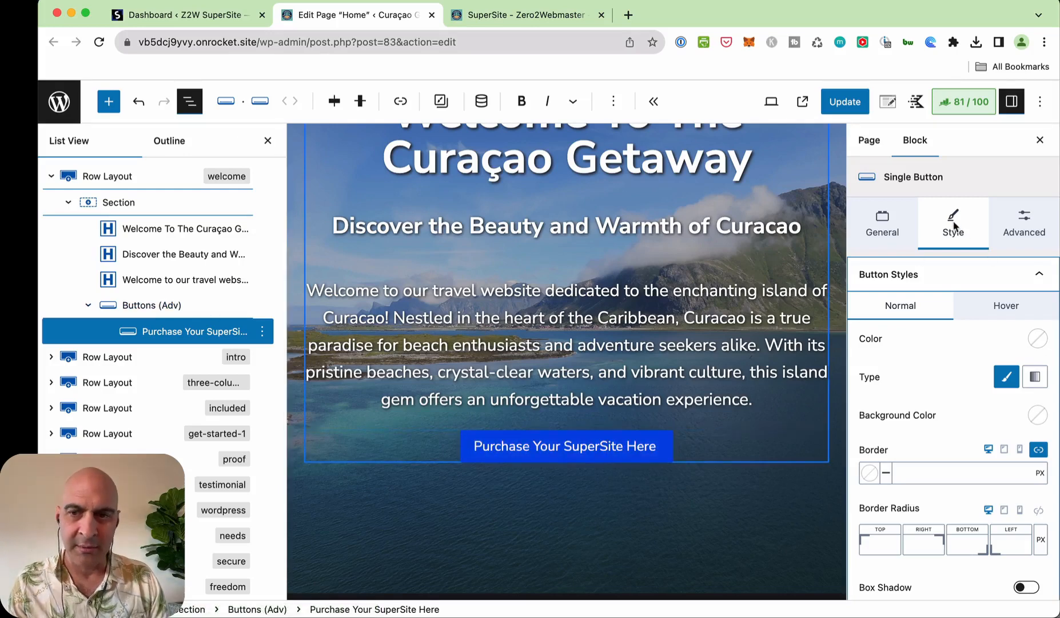
{"action": "scroll", "coordinate": [941, 387], "scroll_direction": "down", "scroll_amount": 2}
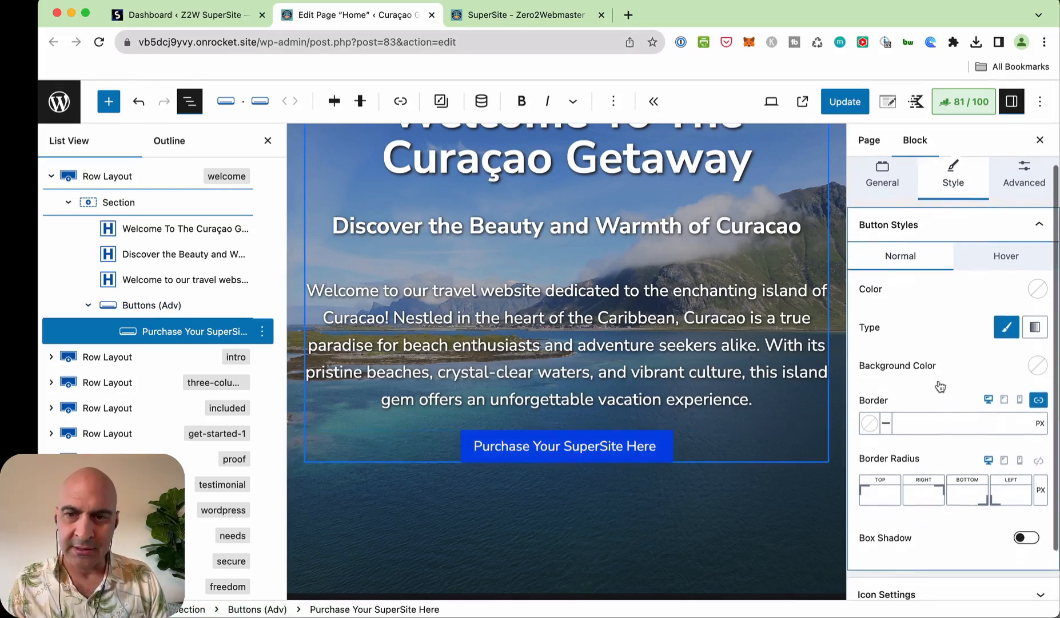
{"action": "scroll", "coordinate": [941, 387], "scroll_direction": "down", "scroll_amount": 1}
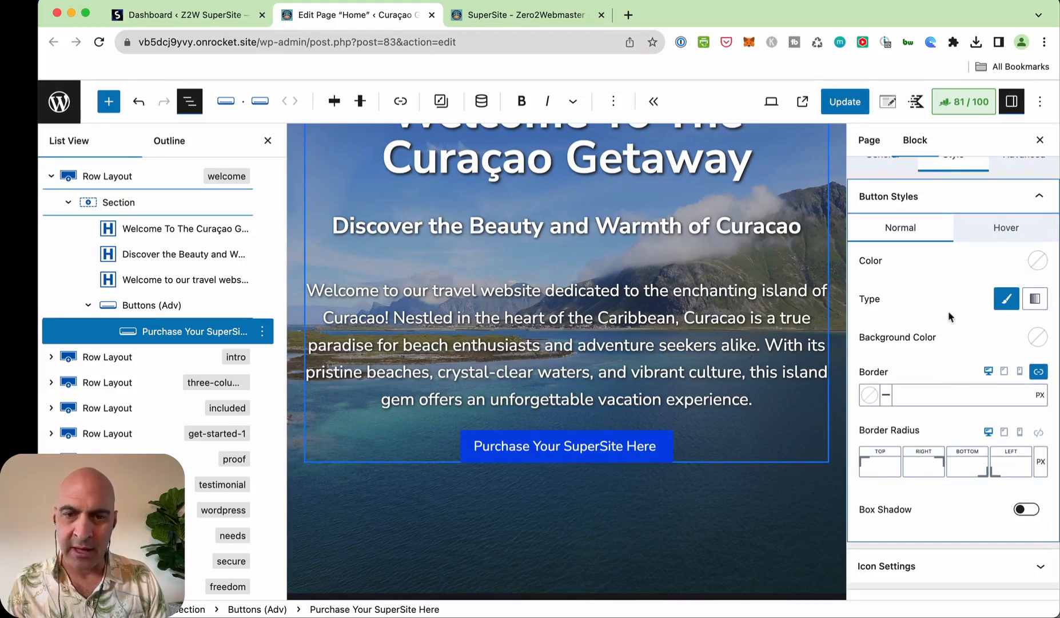
{"action": "left_click", "coordinate": [1037, 260]}
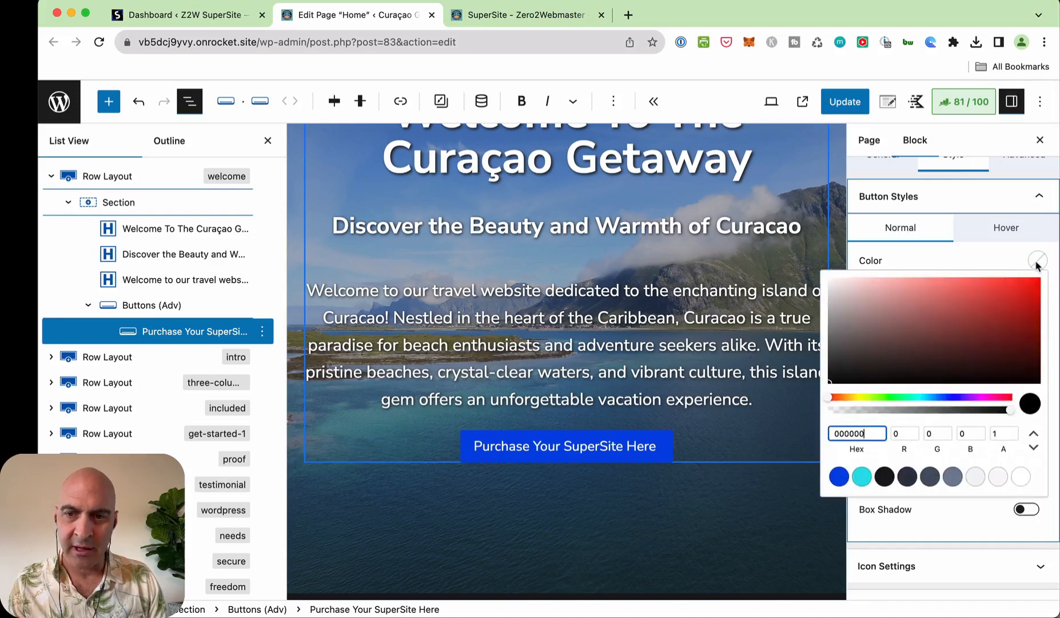
{"action": "left_click", "coordinate": [862, 477]}
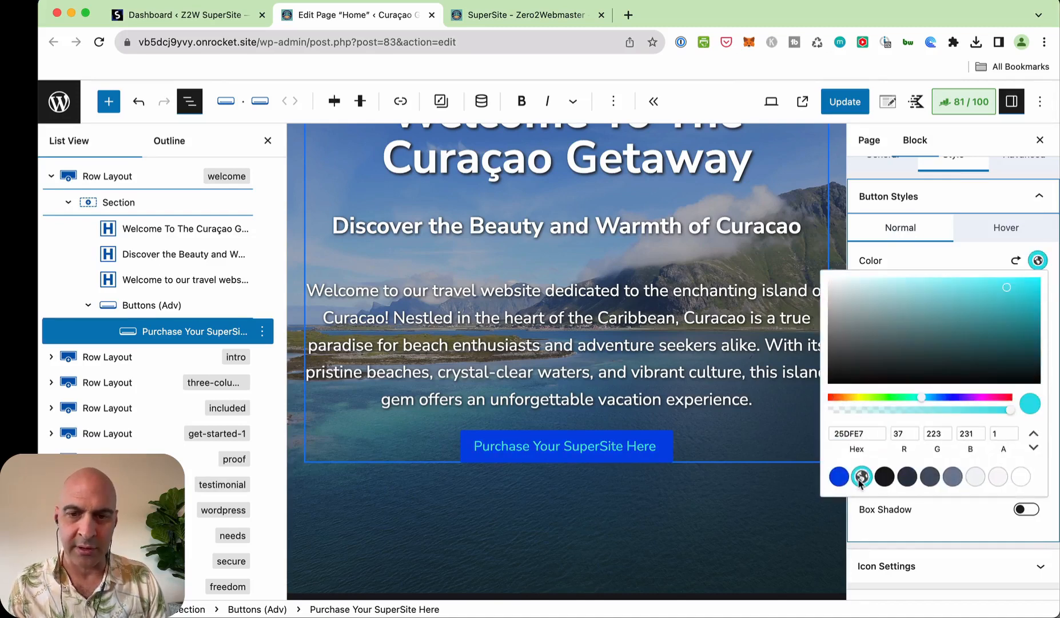
Reset the purchase button's normal text color and set it to white (FFFFFF).
{"action": "left_click", "coordinate": [1016, 260]}
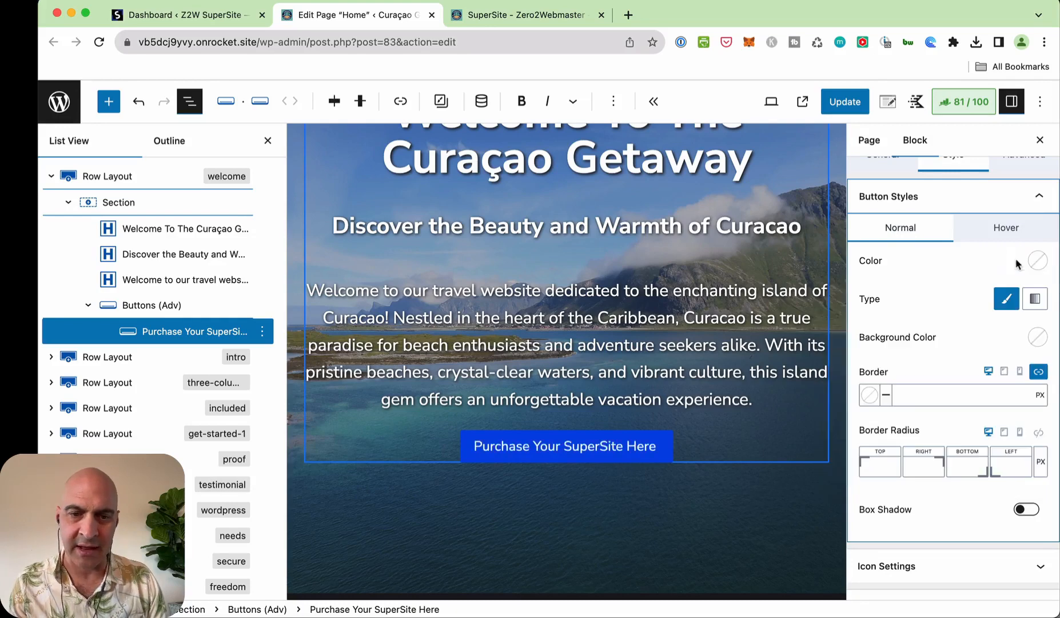
{"action": "left_click", "coordinate": [1037, 260]}
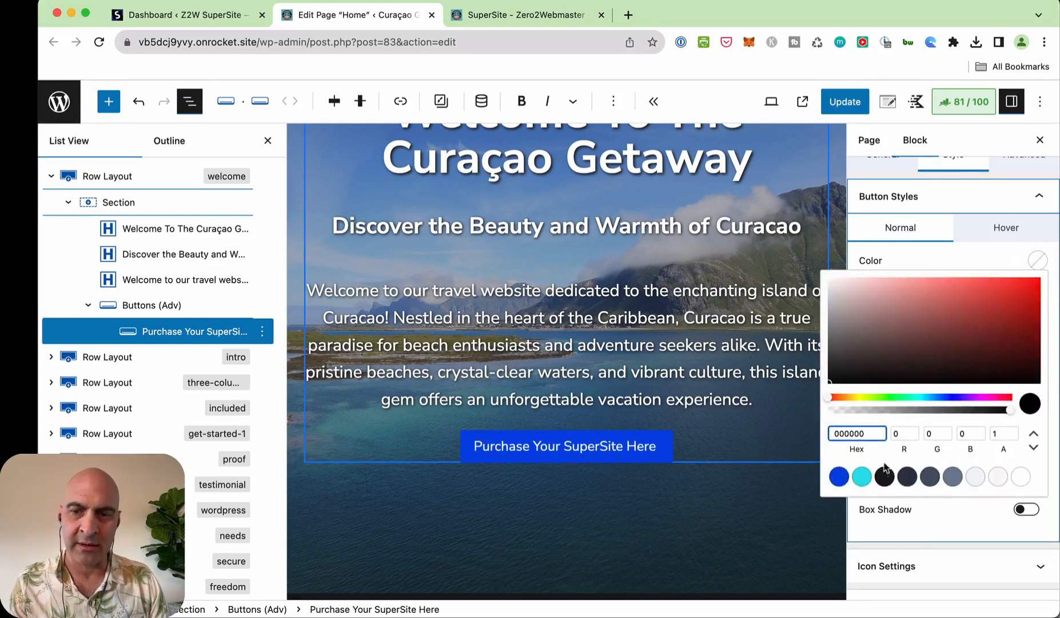
{"action": "left_click", "coordinate": [1017, 482]}
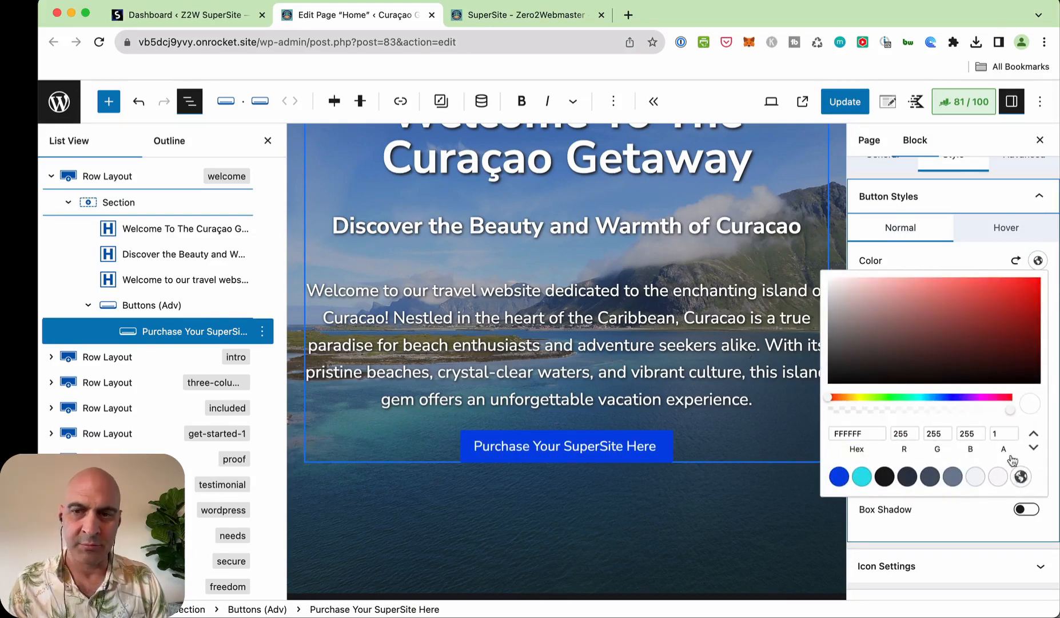
{"action": "left_click", "coordinate": [960, 264]}
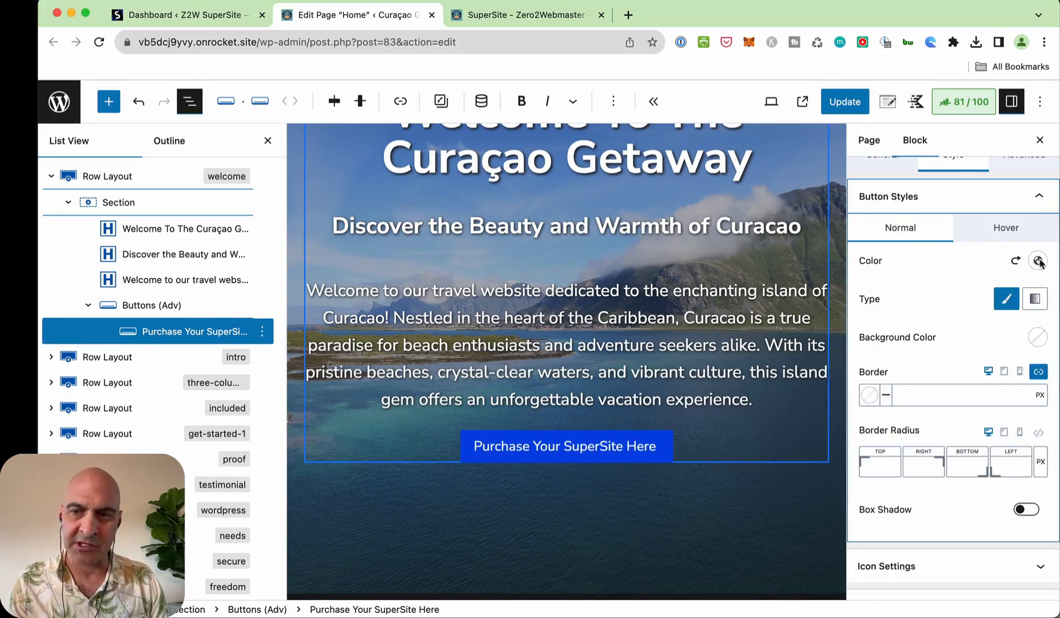
Set the purchase button's normal background color to the palette turquoise (25DFE7).
{"action": "left_click", "coordinate": [1037, 339]}
{"action": "left_click", "coordinate": [862, 307]}
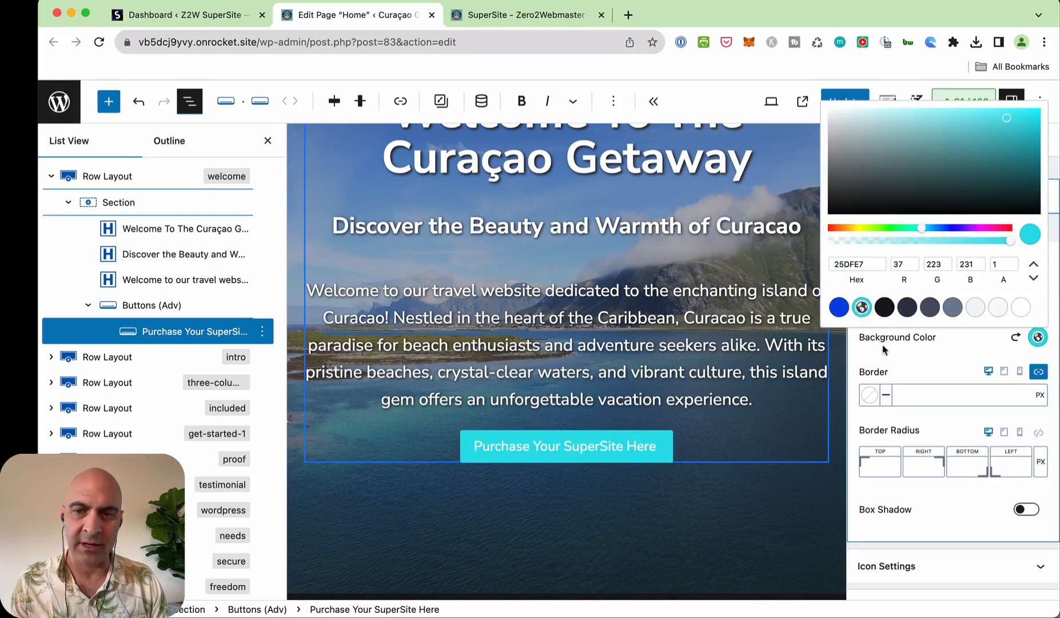
{"action": "left_click", "coordinate": [909, 369]}
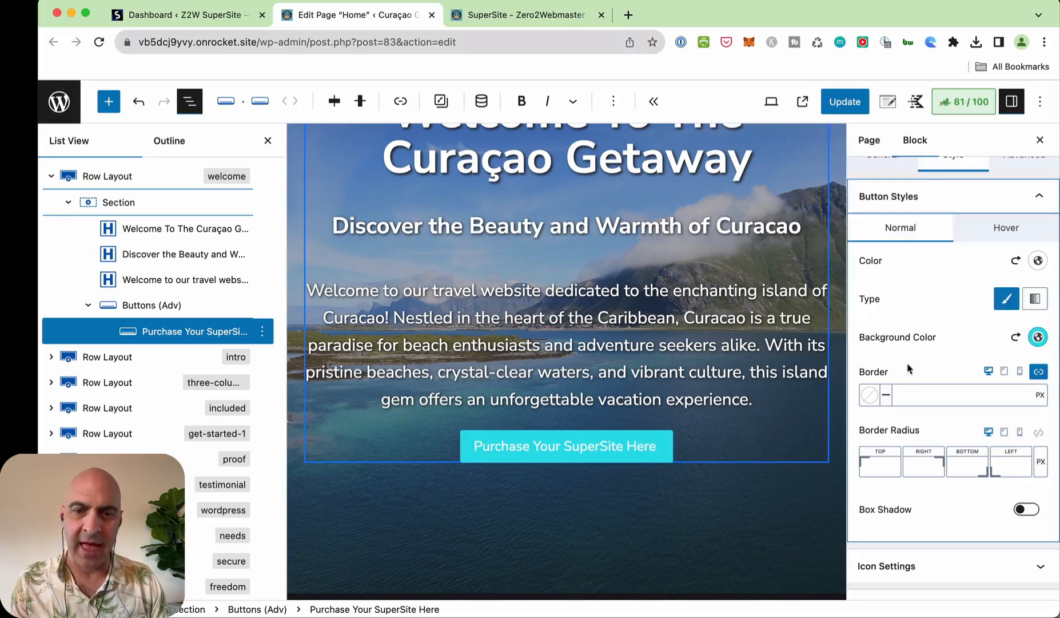
Set the purchase button's hover background color to the palette blue (0245E4).
{"action": "left_click", "coordinate": [986, 229]}
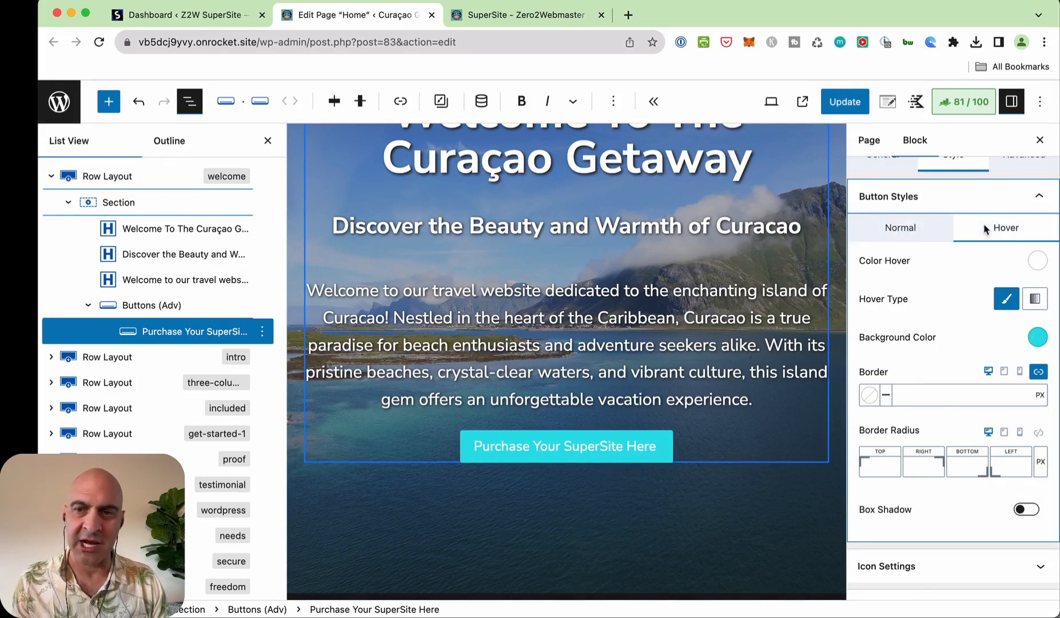
{"action": "left_click", "coordinate": [1037, 337]}
{"action": "left_click", "coordinate": [839, 307]}
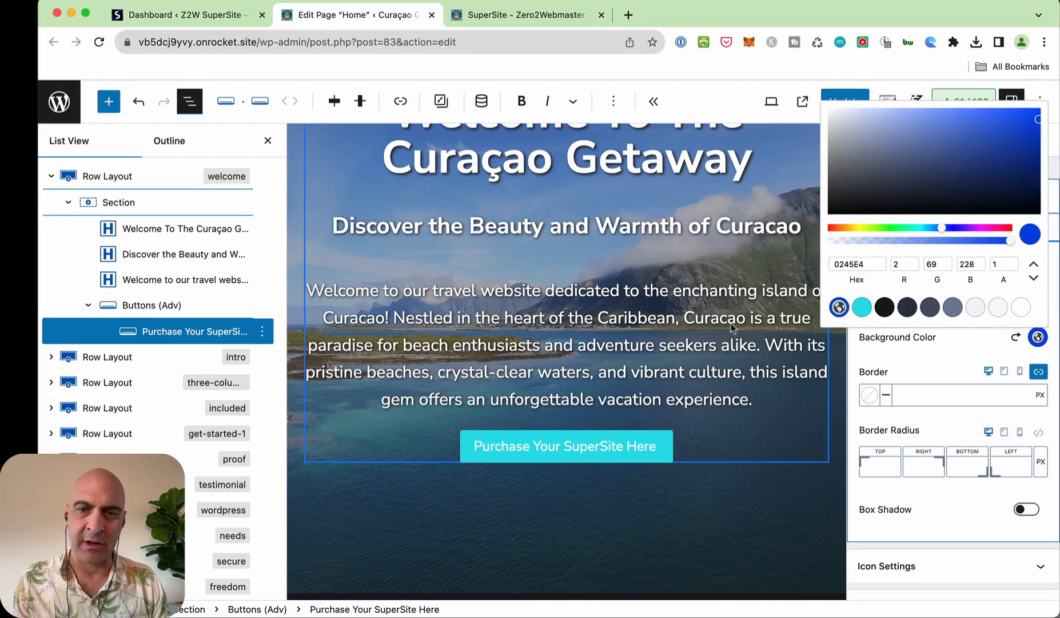
{"action": "left_click", "coordinate": [655, 402]}
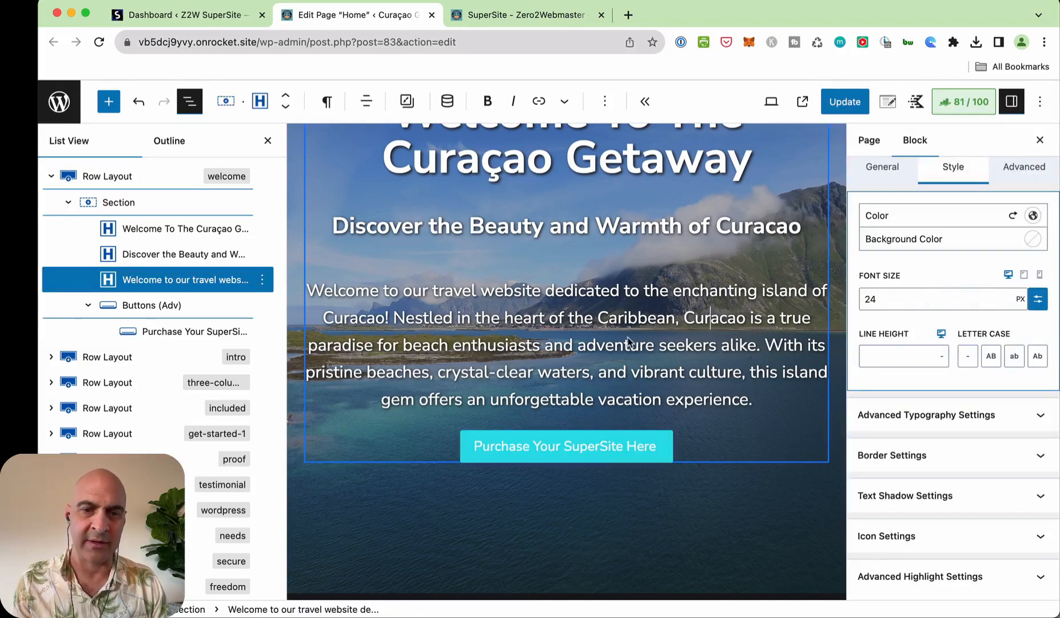
Set the purchase button's normal text color to the palette blue (0245E4).
{"action": "left_click", "coordinate": [596, 451]}
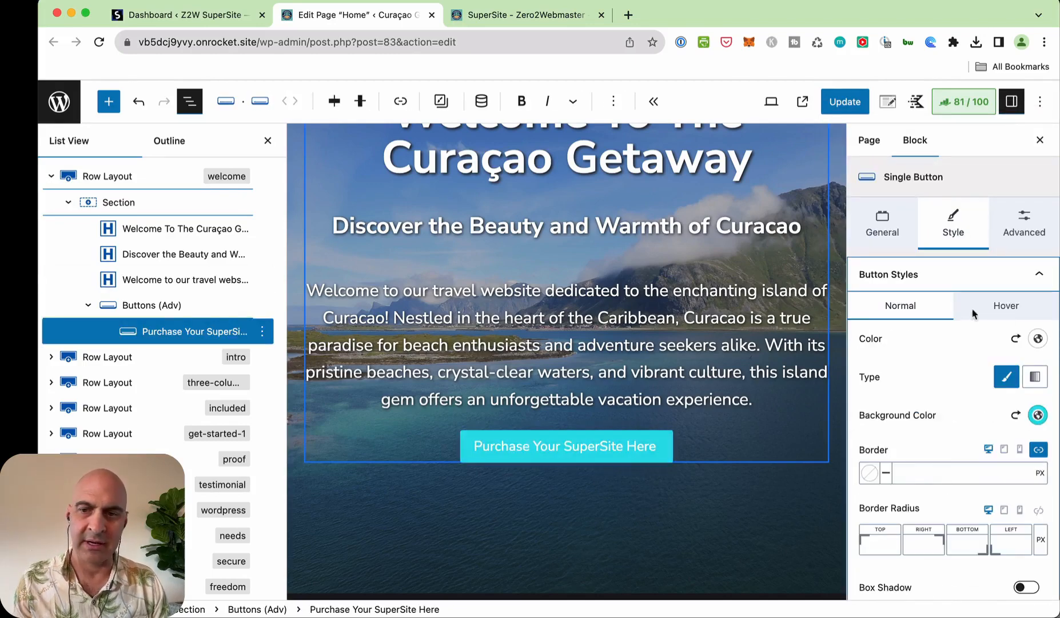
{"action": "left_click", "coordinate": [1040, 338]}
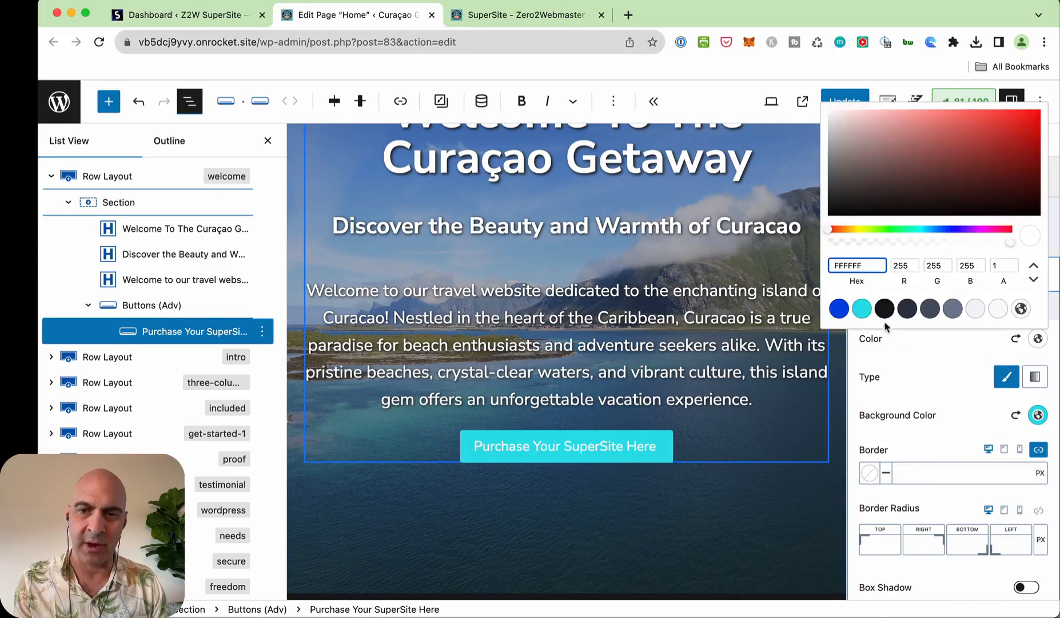
{"action": "left_click", "coordinate": [840, 310]}
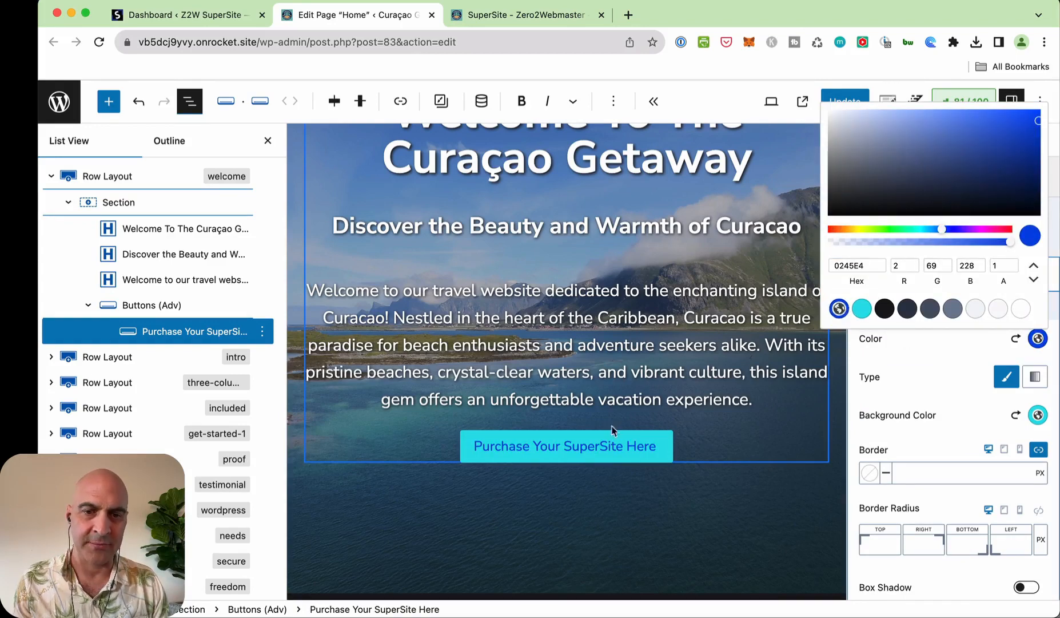
{"action": "left_click", "coordinate": [926, 365]}
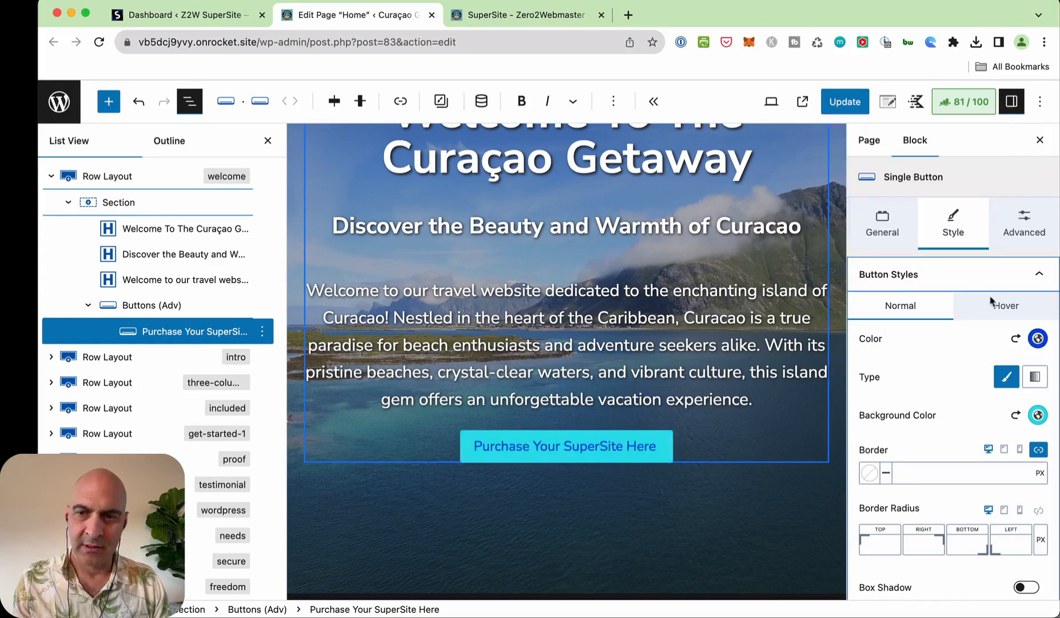
Set the purchase button's hover text color to the palette turquoise (25DFE7).
{"action": "left_click", "coordinate": [996, 303]}
{"action": "left_click", "coordinate": [1038, 339]}
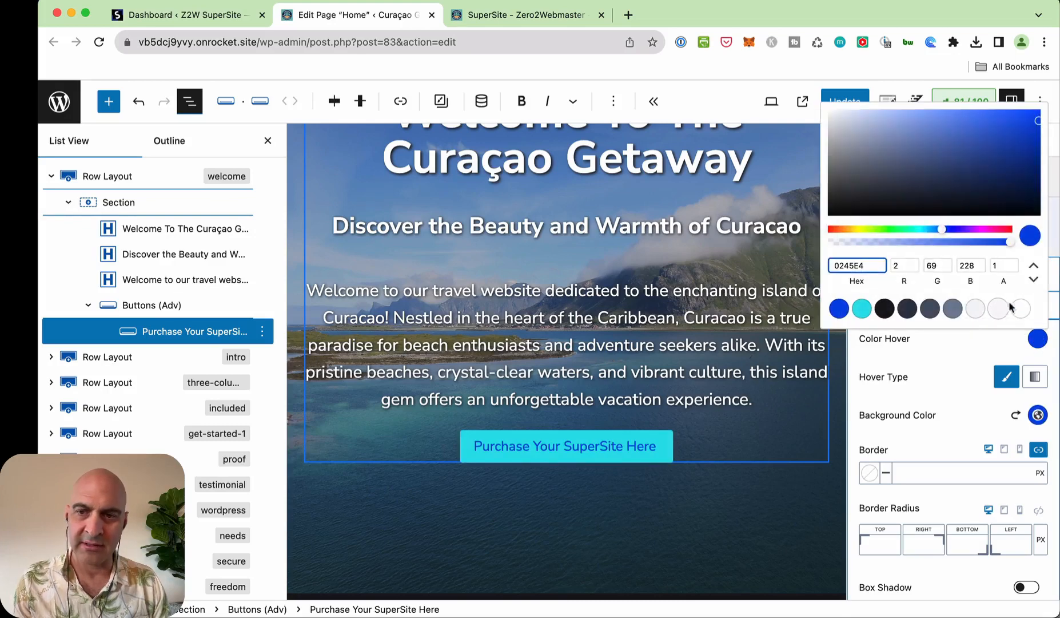
{"action": "left_click", "coordinate": [862, 309]}
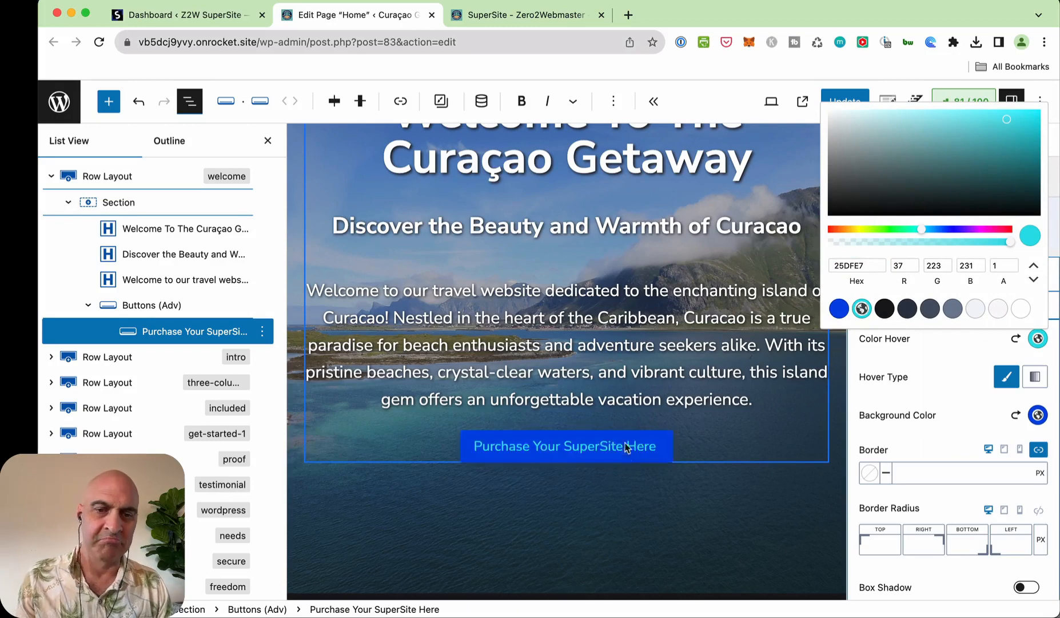
{"action": "left_click", "coordinate": [631, 350]}
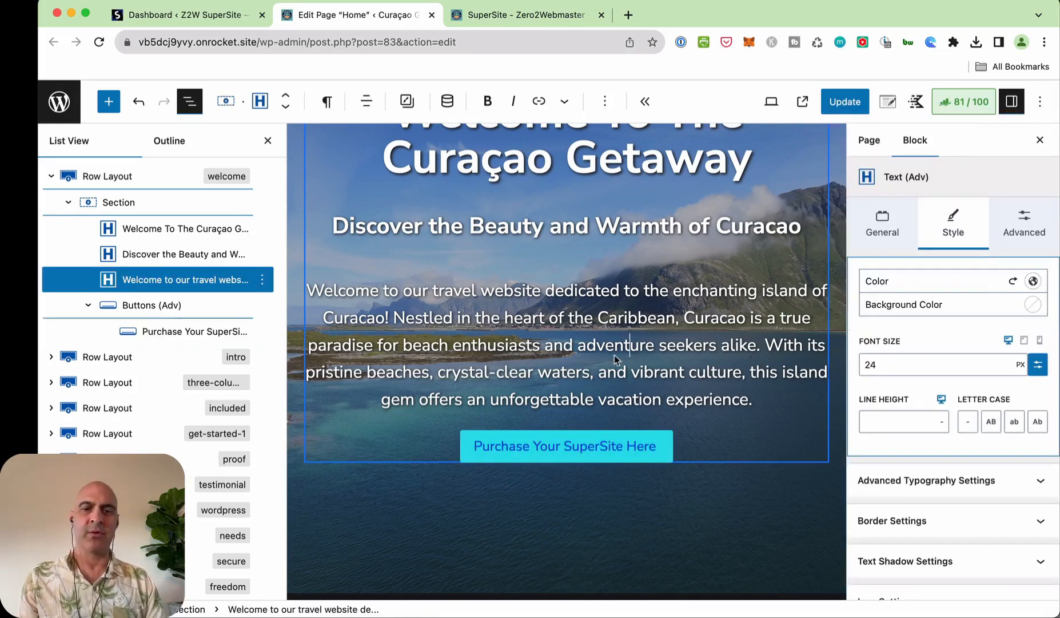
Update the Home page to save the restyled button in the welcome section.
{"action": "scroll", "coordinate": [550, 323], "scroll_direction": "up", "scroll_amount": 1}
{"action": "left_click", "coordinate": [548, 323]}
{"action": "scroll", "coordinate": [547, 324], "scroll_direction": "up", "scroll_amount": 2}
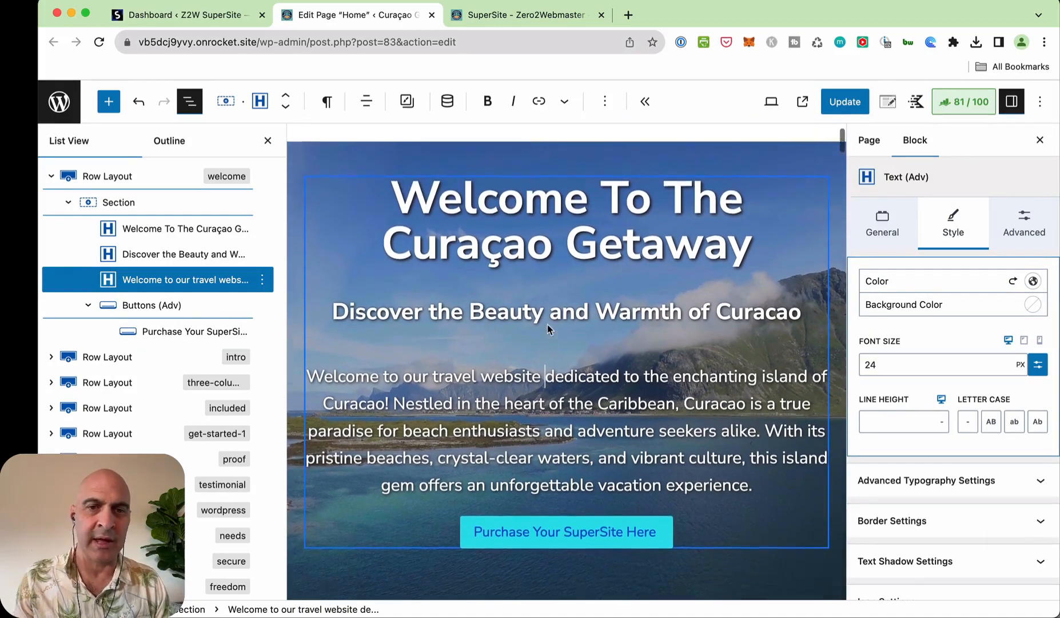
{"action": "scroll", "coordinate": [547, 324], "scroll_direction": "up", "scroll_amount": 1}
{"action": "left_click", "coordinate": [846, 102]}
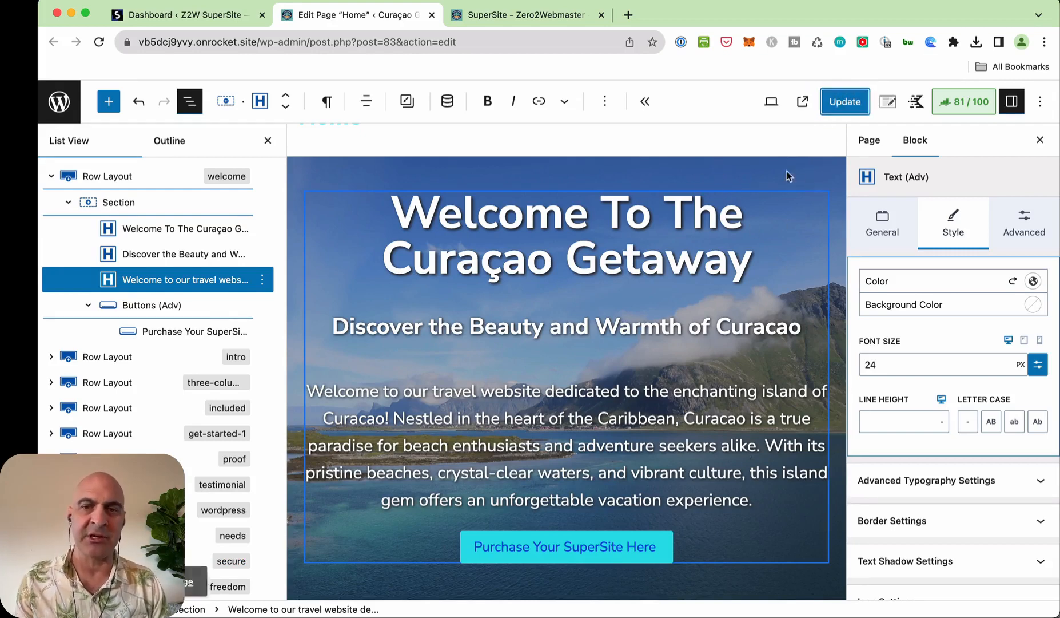
Reload the live homepage to check the hero text and button colors.
{"action": "left_click", "coordinate": [522, 15]}
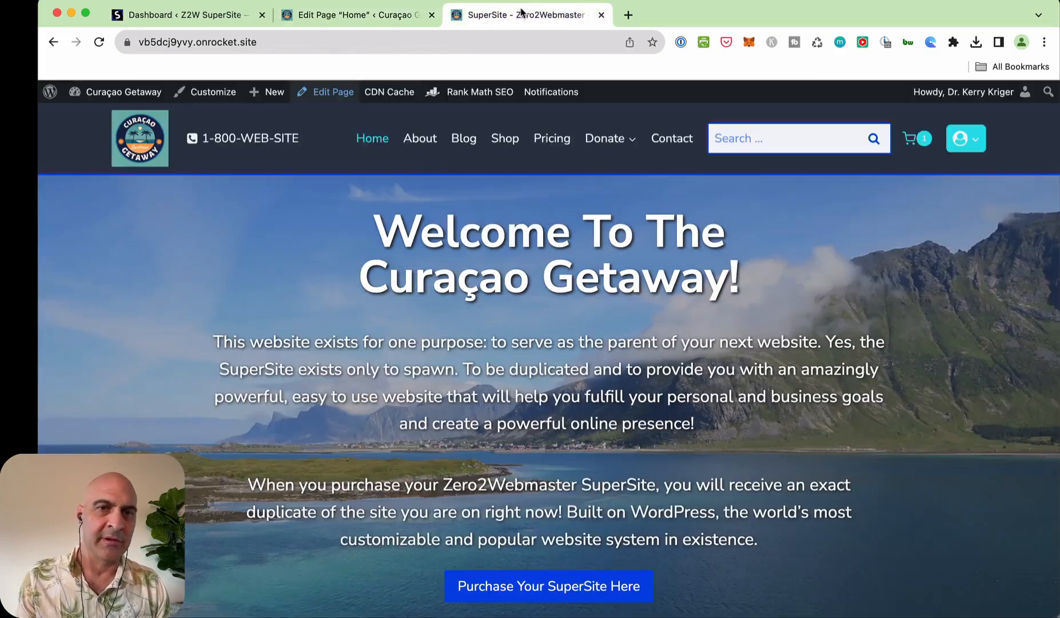
{"action": "left_click", "coordinate": [516, 43]}
{"action": "key", "text": "Return"}
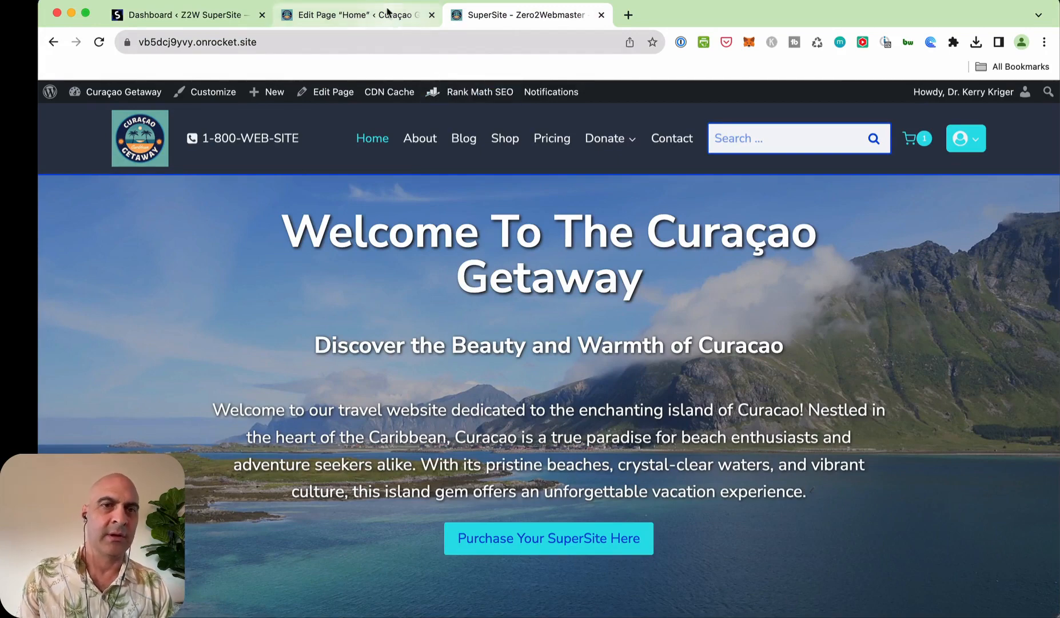
In the page editor, search the media library for 1920 and set cas-abao-beach-playa-cas-abao-caribbean-island-of-1920-envato.jpg as the welcome row's background image.
{"action": "left_click", "coordinate": [387, 14]}
{"action": "left_click", "coordinate": [520, 171]}
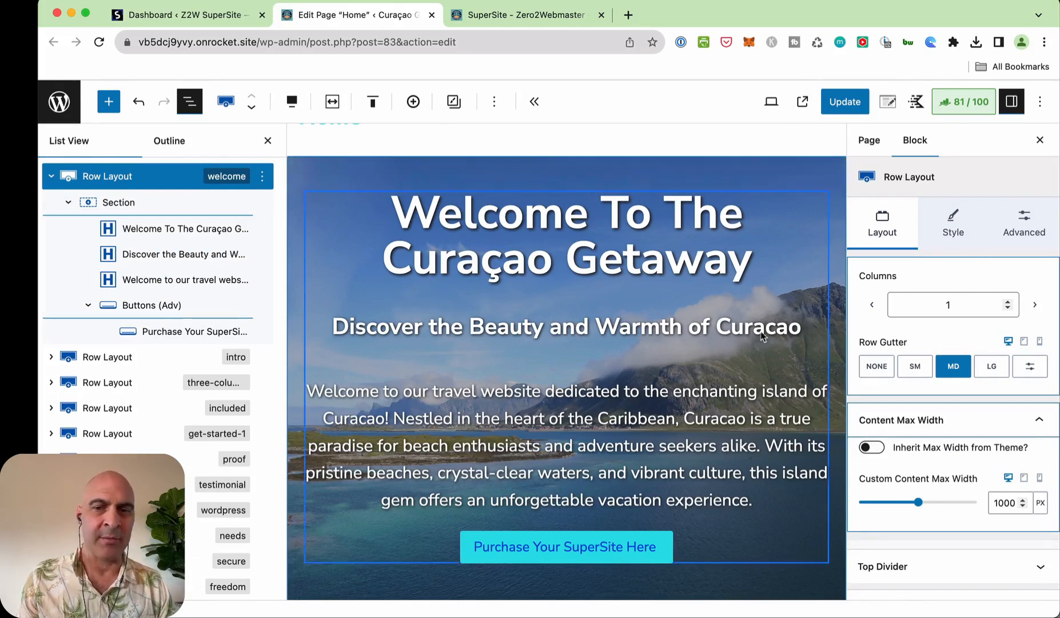
{"action": "left_click", "coordinate": [953, 222]}
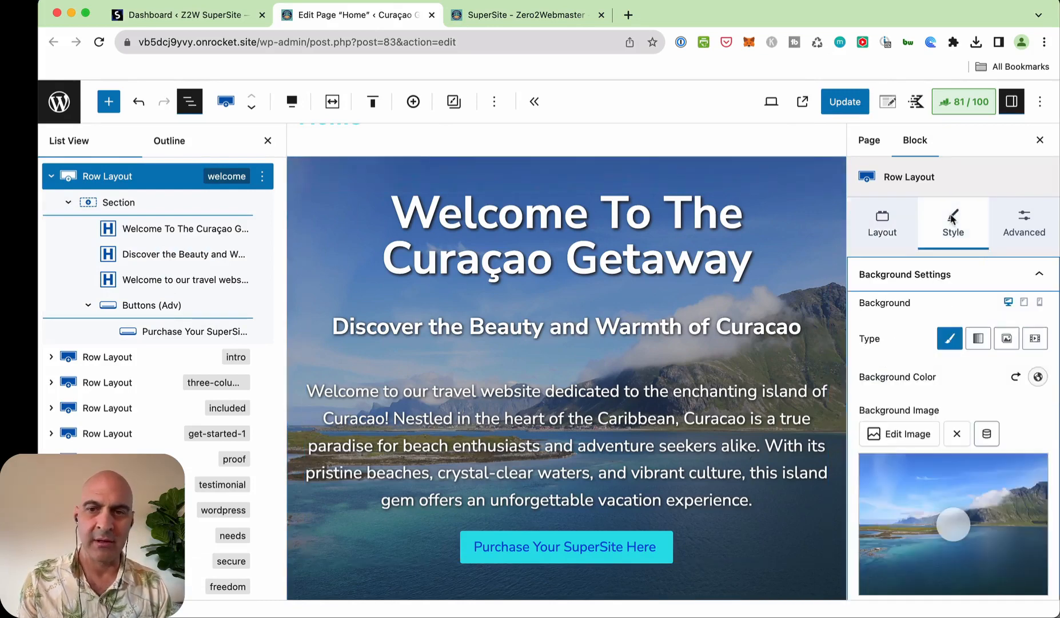
{"action": "scroll", "coordinate": [954, 396], "scroll_direction": "down", "scroll_amount": 3}
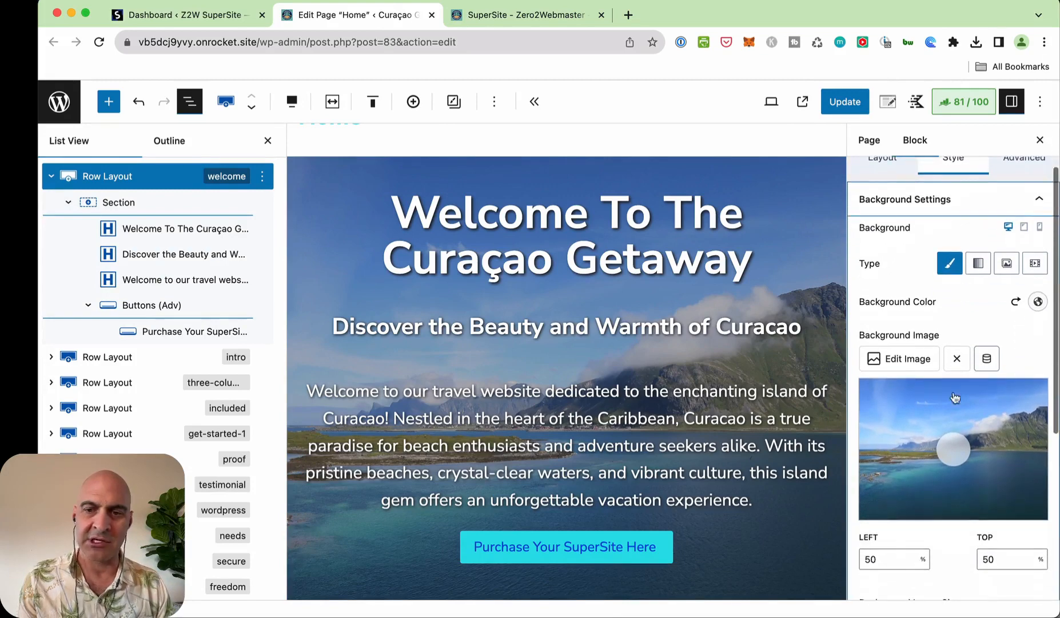
{"action": "left_click", "coordinate": [899, 359]}
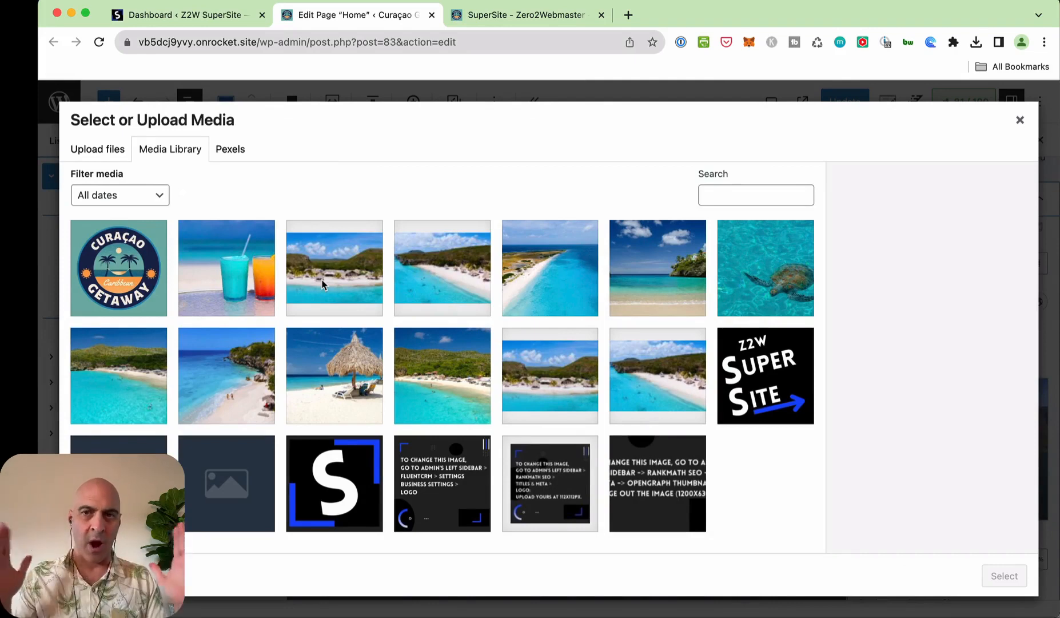
{"action": "left_click", "coordinate": [751, 197]}
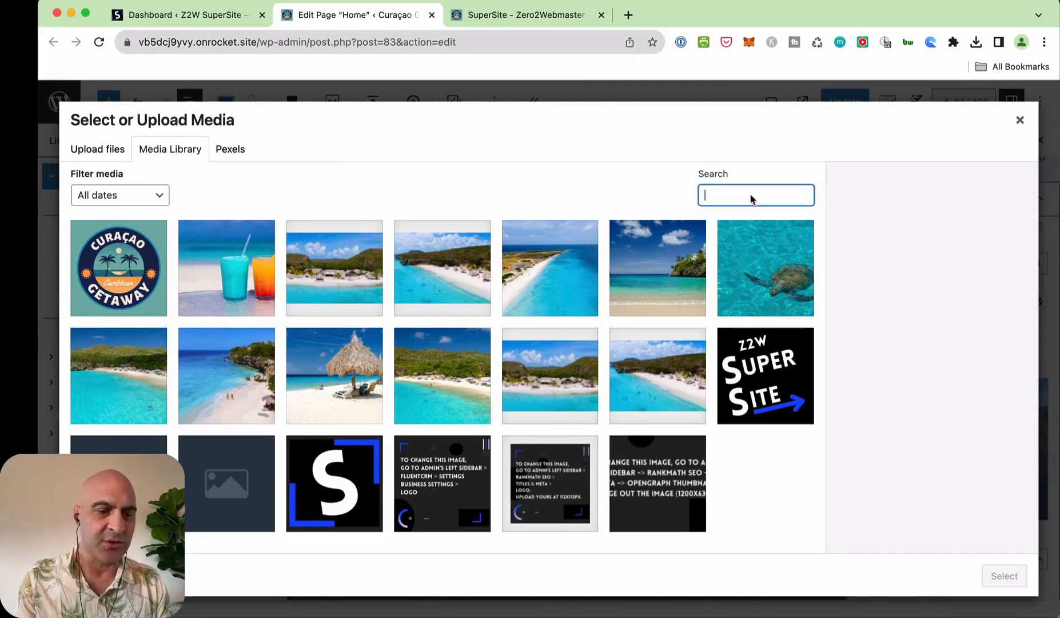
{"action": "type", "text": "1920"}
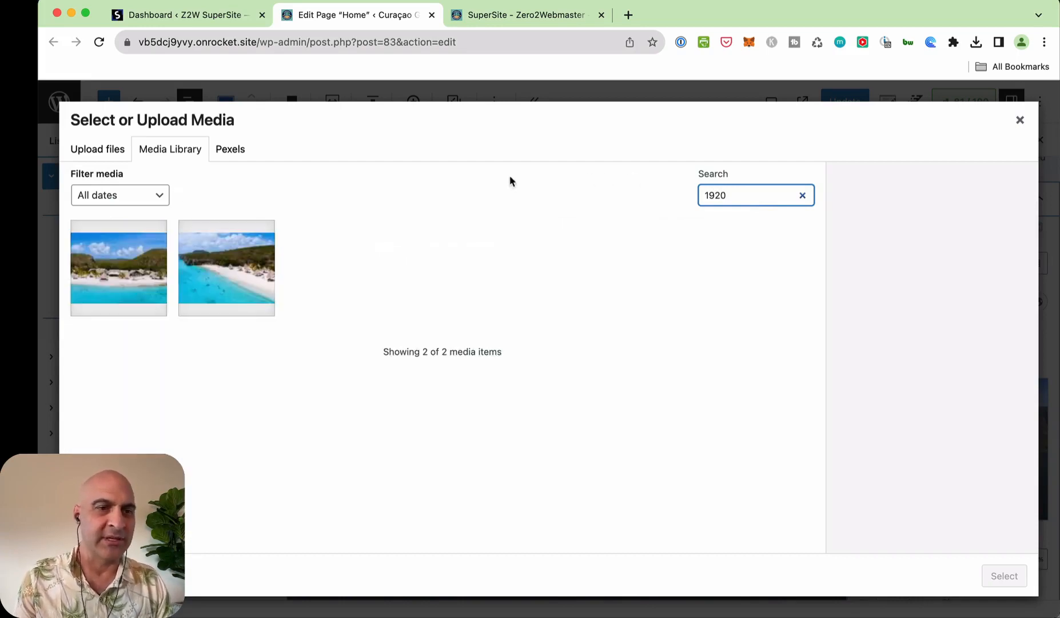
{"action": "left_click", "coordinate": [122, 272]}
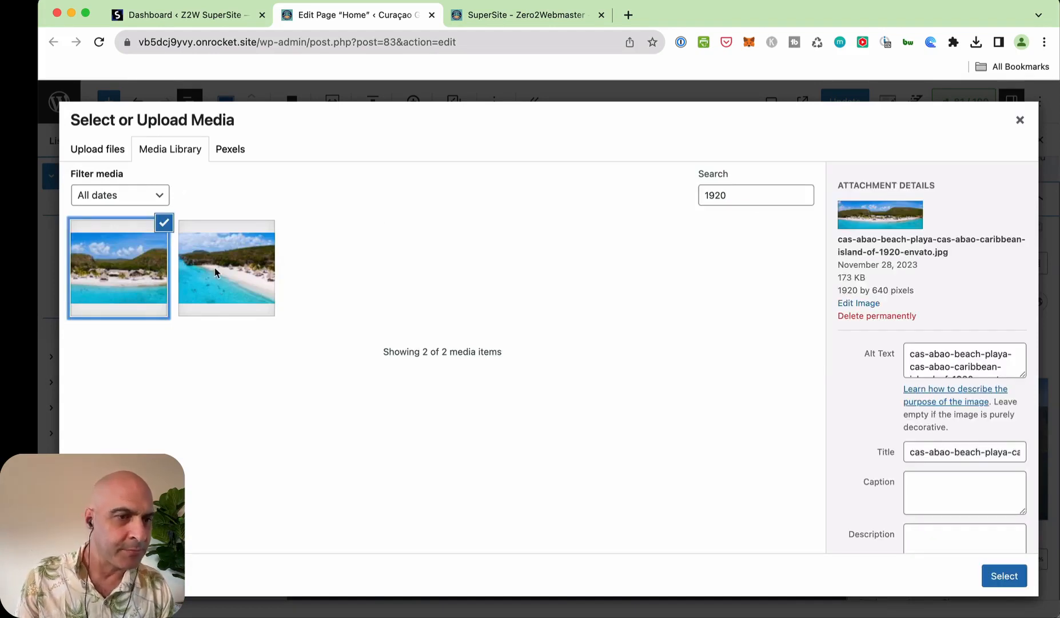
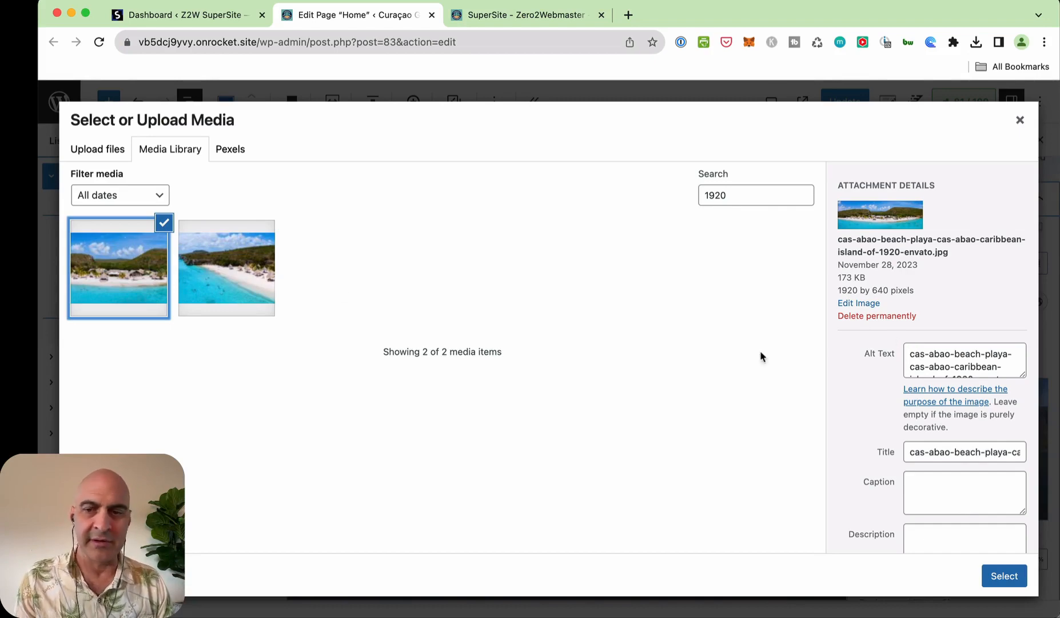
{"action": "left_click", "coordinate": [1004, 575]}
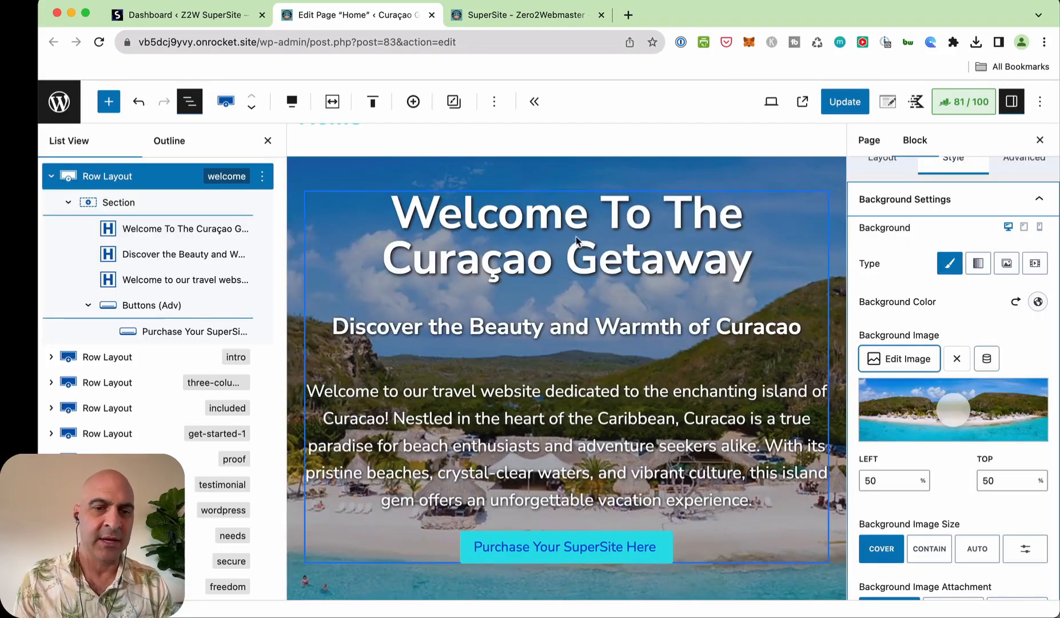
Update the Home page to save the welcome row's new background image.
{"action": "left_click", "coordinate": [844, 101]}
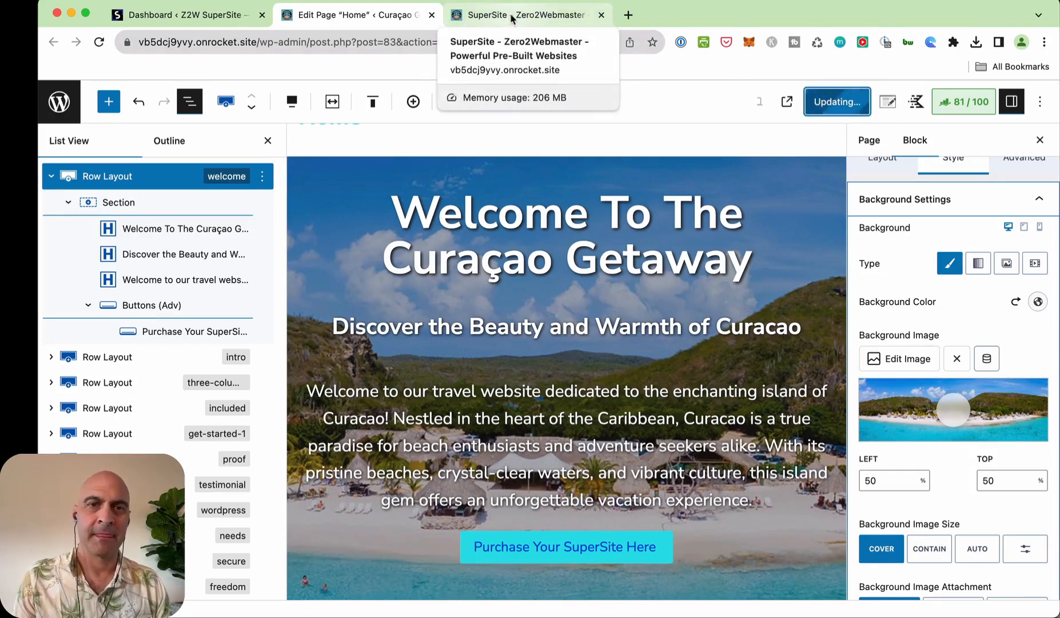
{"action": "scroll", "coordinate": [509, 266], "scroll_direction": "down", "scroll_amount": 6}
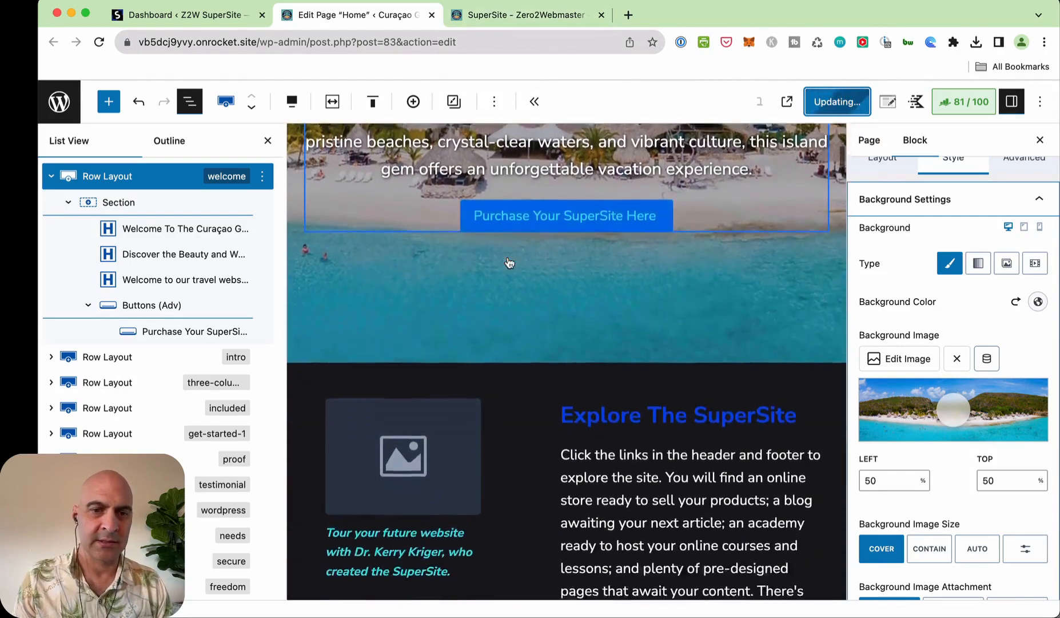
{"action": "scroll", "coordinate": [509, 262], "scroll_direction": "up", "scroll_amount": 4}
{"action": "scroll", "coordinate": [509, 263], "scroll_direction": "up", "scroll_amount": 3}
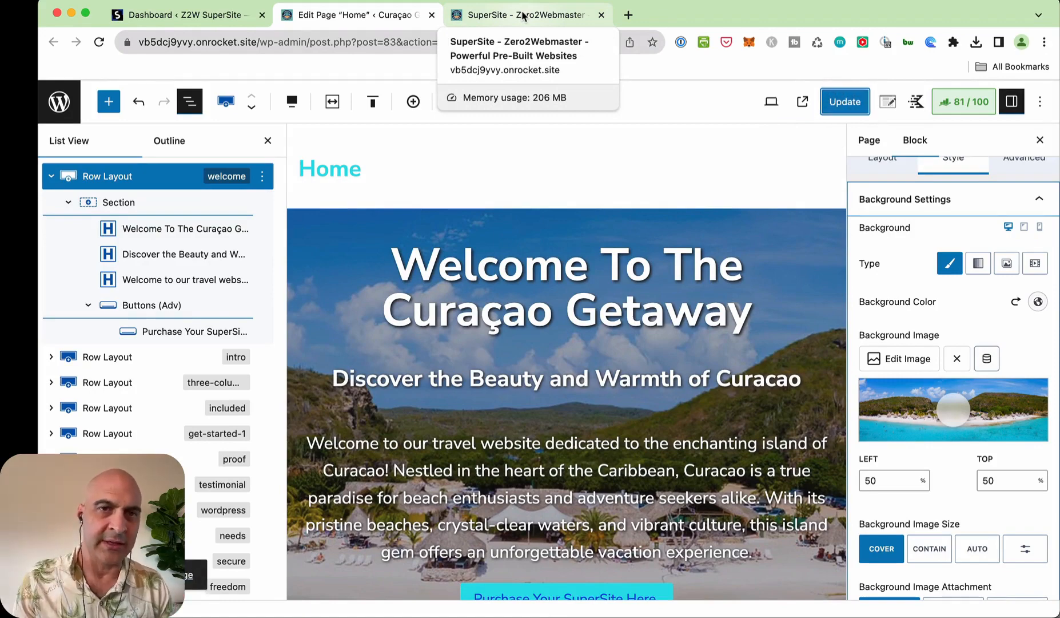
Reload the live homepage and examine the hero section with its new beach background.
{"action": "left_click", "coordinate": [523, 15]}
{"action": "left_click", "coordinate": [493, 35]}
{"action": "key", "text": "Return"}
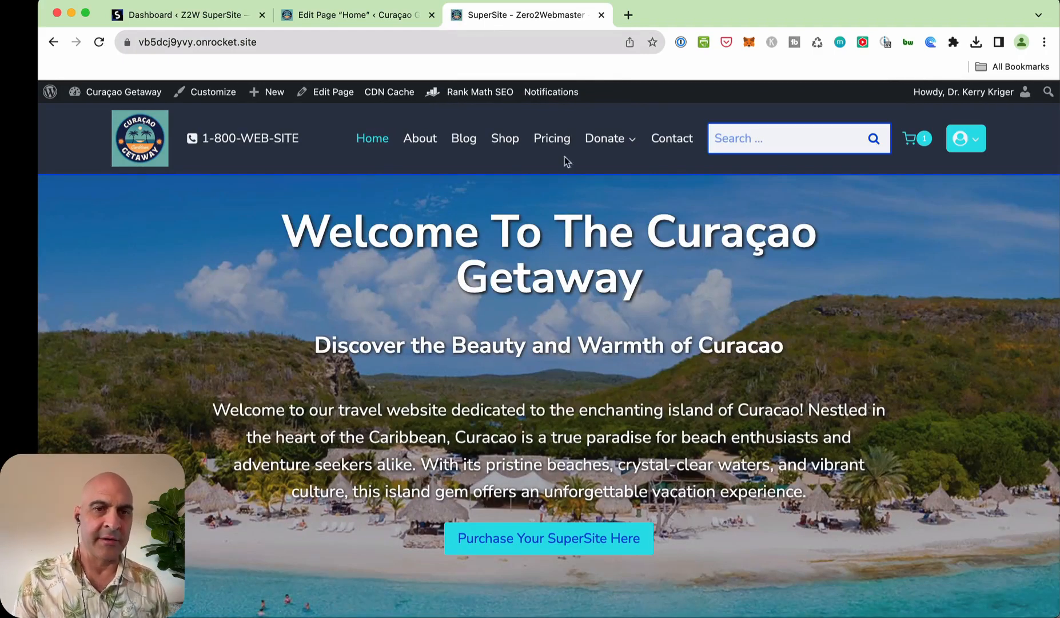
{"action": "scroll", "coordinate": [967, 283], "scroll_direction": "down", "scroll_amount": 3}
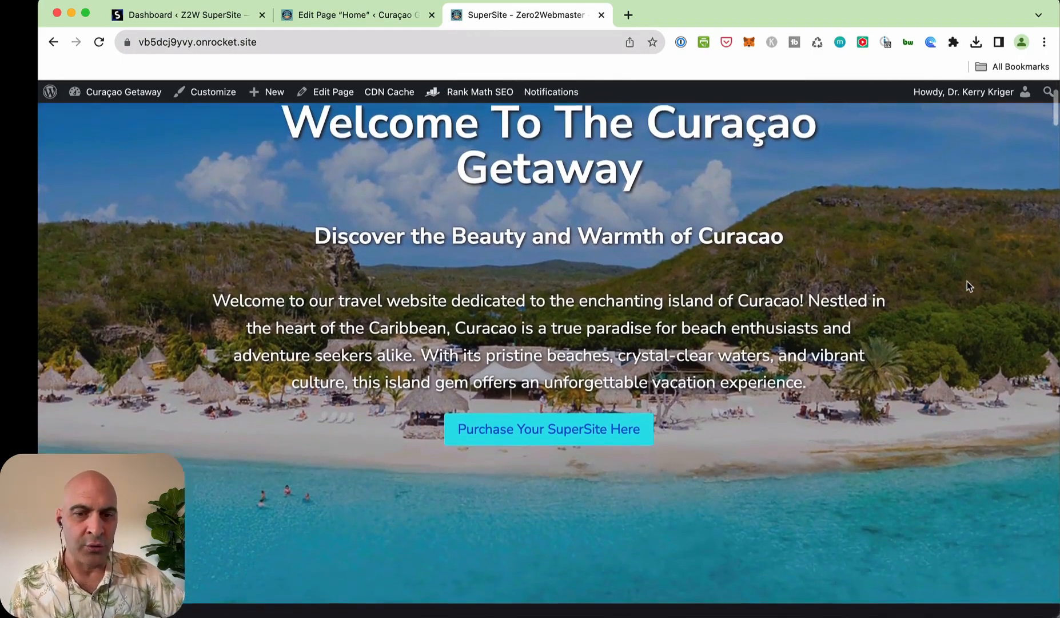
{"action": "scroll", "coordinate": [967, 283], "scroll_direction": "up", "scroll_amount": 5}
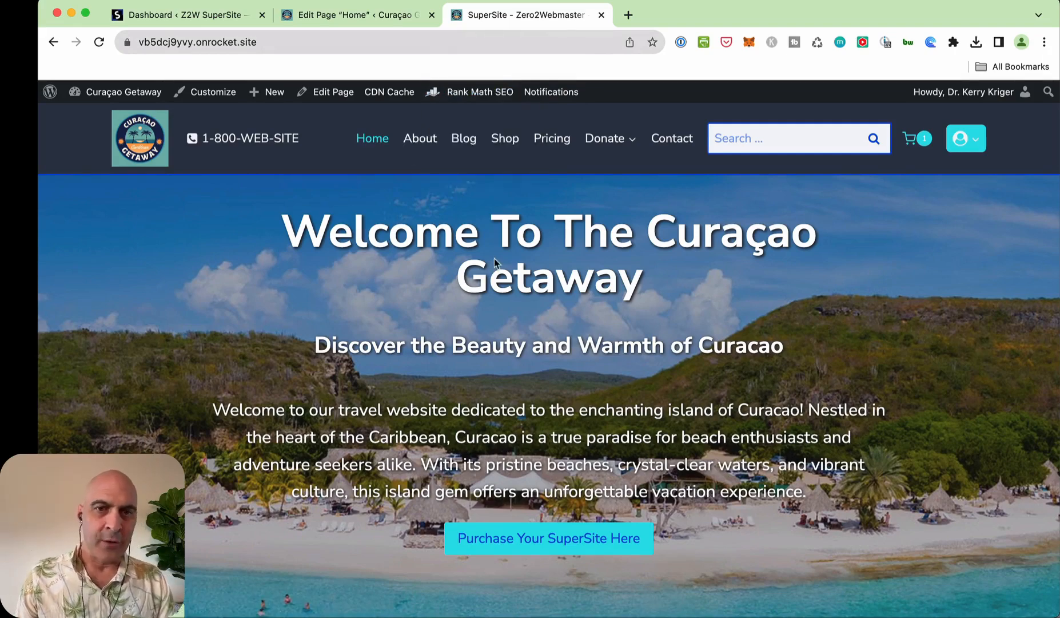
In the page editor, replace the intro row's heading with "Unforgettable Beaches and Beyond", copied from the Curacao Website page in Notion.
{"action": "left_click", "coordinate": [372, 17]}
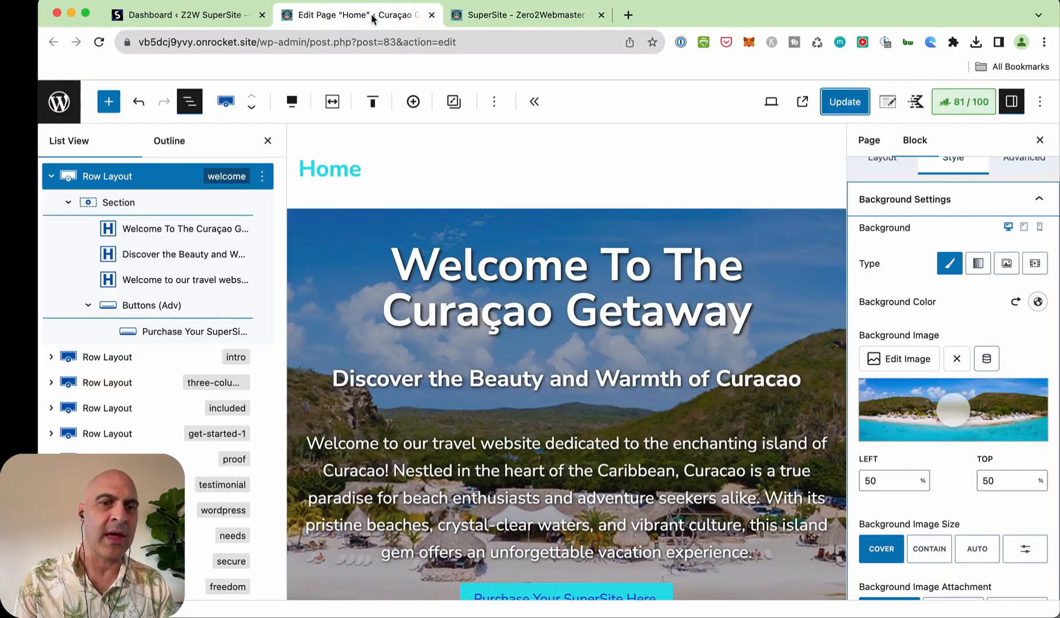
{"action": "scroll", "coordinate": [470, 235], "scroll_direction": "down", "scroll_amount": 10}
{"action": "scroll", "coordinate": [470, 235], "scroll_direction": "down", "scroll_amount": 3}
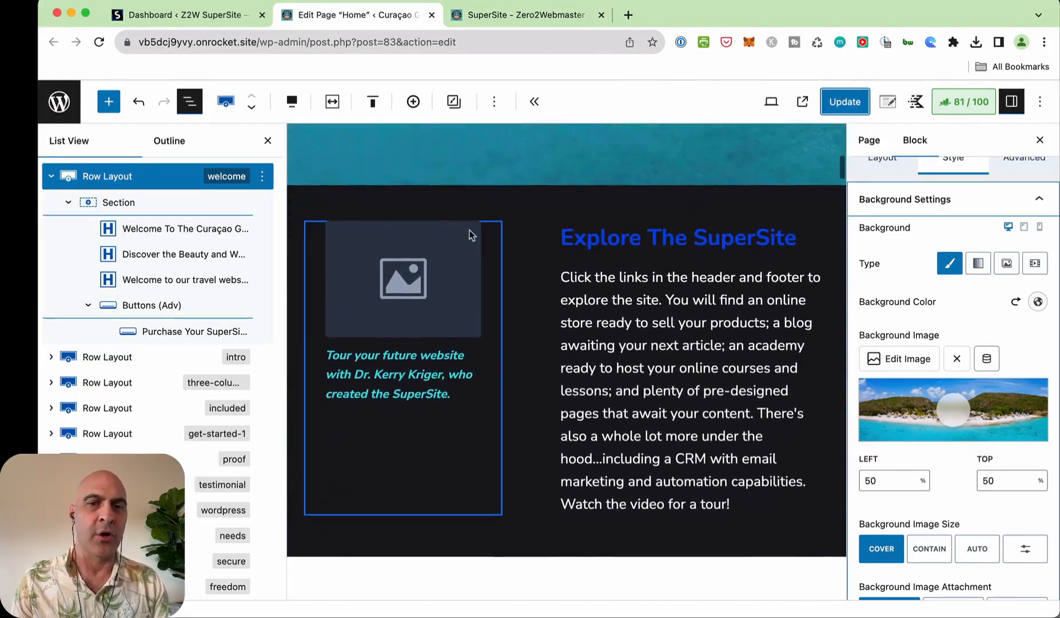
{"action": "left_click", "coordinate": [656, 230]}
{"action": "key", "text": "super+Tab"}
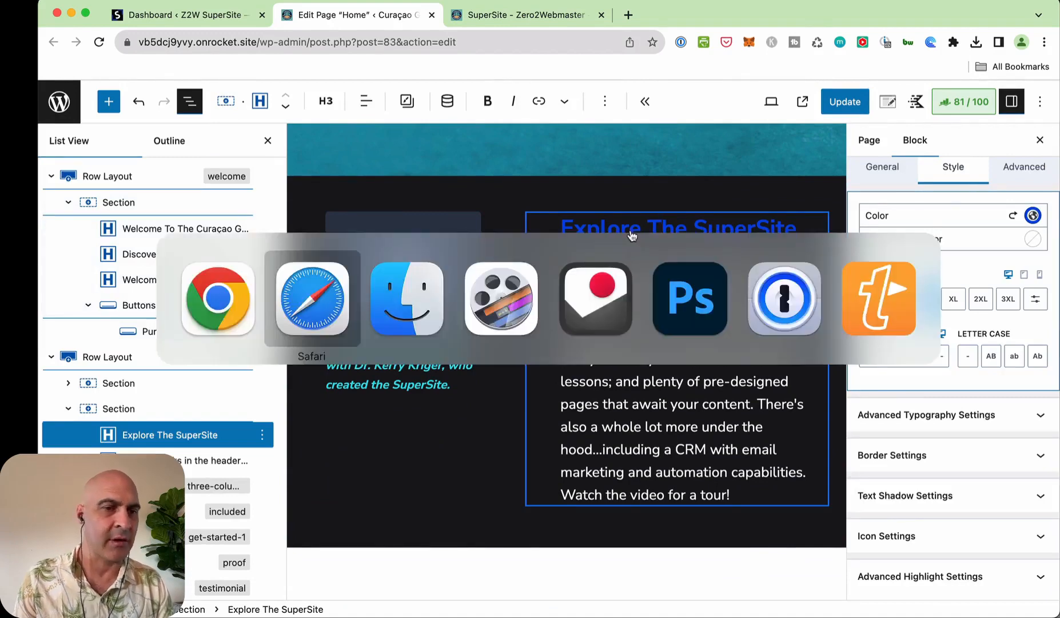
{"action": "left_click", "coordinate": [478, 314]}
{"action": "triple_click", "coordinate": [478, 314]}
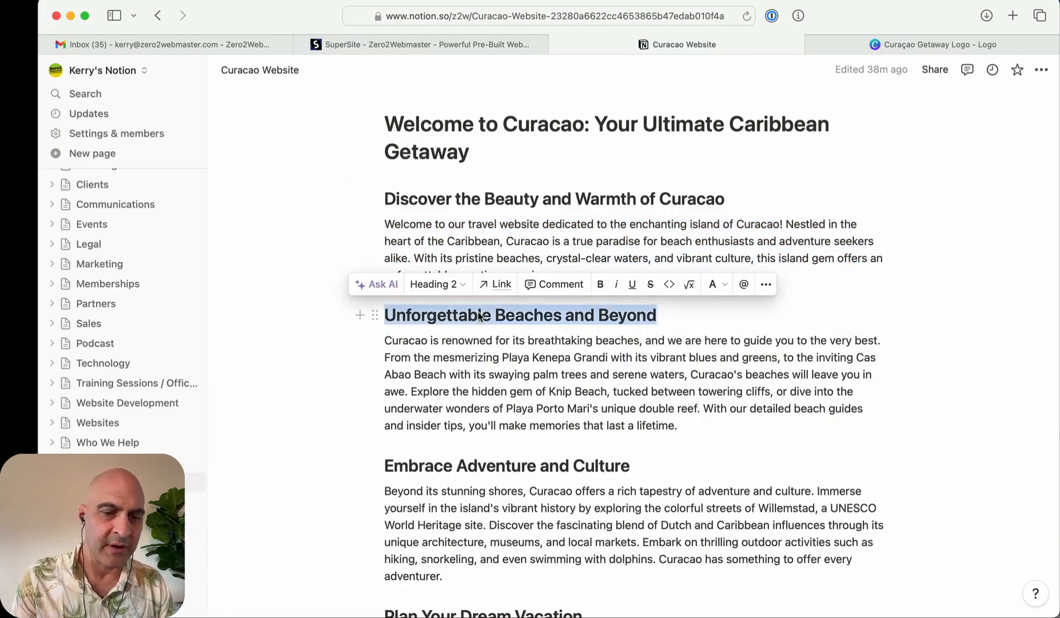
{"action": "key", "text": "super+Tab"}
{"action": "triple_click", "coordinate": [589, 232]}
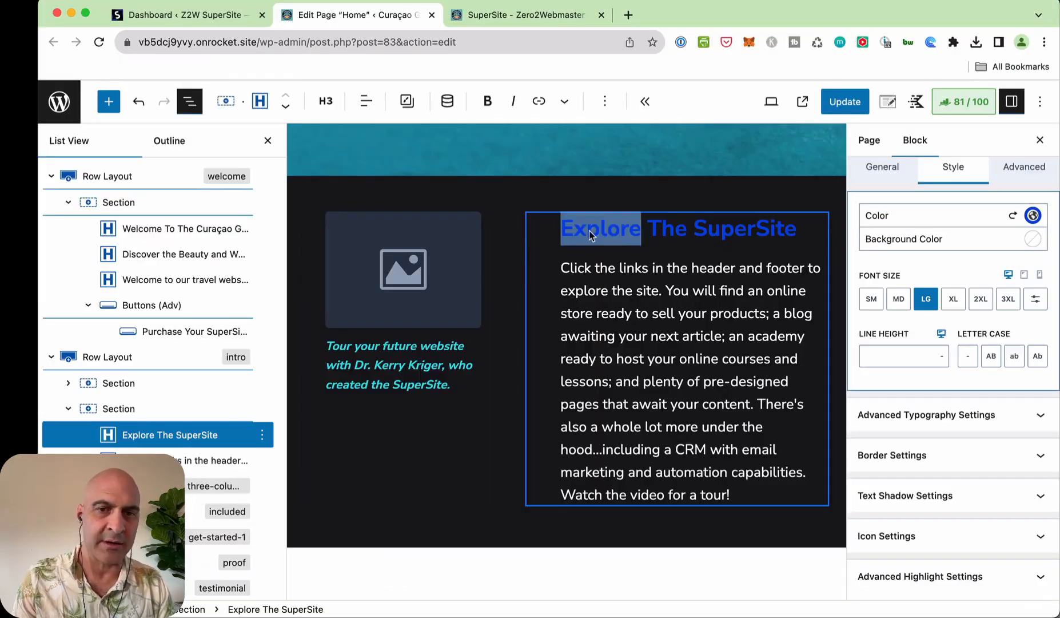
{"action": "type", "text": "Unforgettable Beaches and Beyond"}
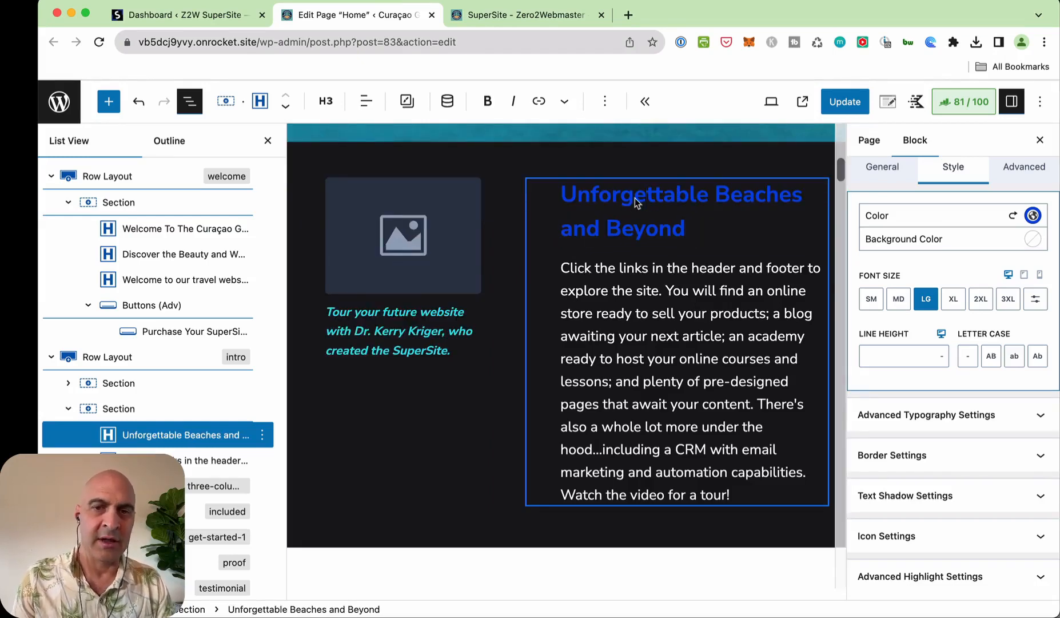
Replace the intro row's body paragraph with the Notion paragraph beginning "Curacao is renowned for its breathtaking beaches".
{"action": "key", "text": "super+Tab"}
{"action": "triple_click", "coordinate": [535, 366]}
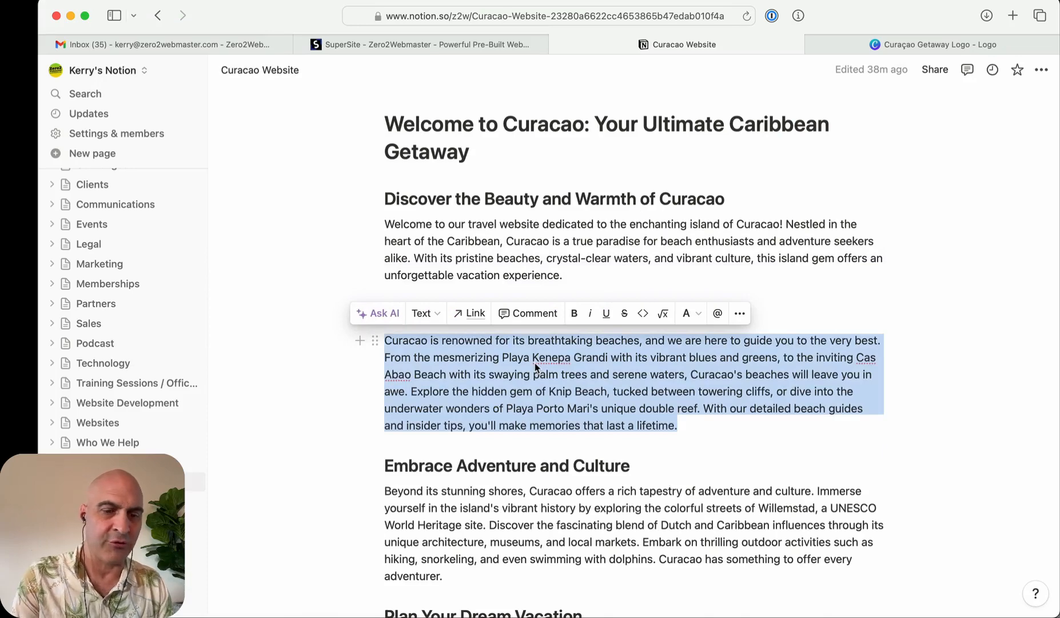
{"action": "key", "text": "super+Tab"}
{"action": "triple_click", "coordinate": [627, 304]}
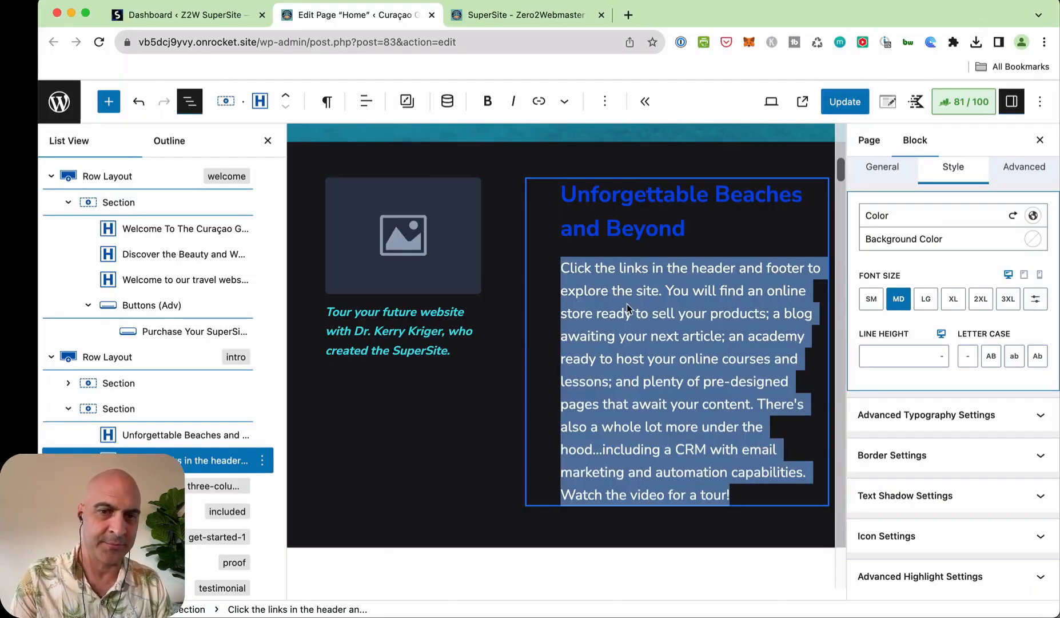
{"action": "key", "text": "super+v"}
{"action": "scroll", "coordinate": [668, 270], "scroll_direction": "up", "scroll_amount": 6}
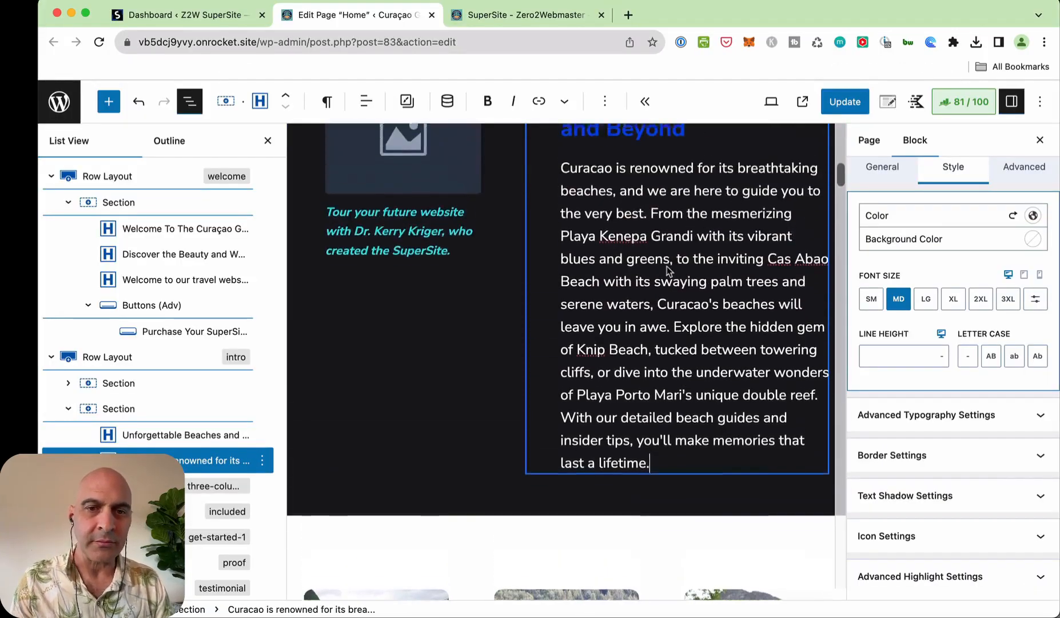
Update the Home page to save the new intro text, and view the intro section on the live homepage.
{"action": "left_click", "coordinate": [834, 106]}
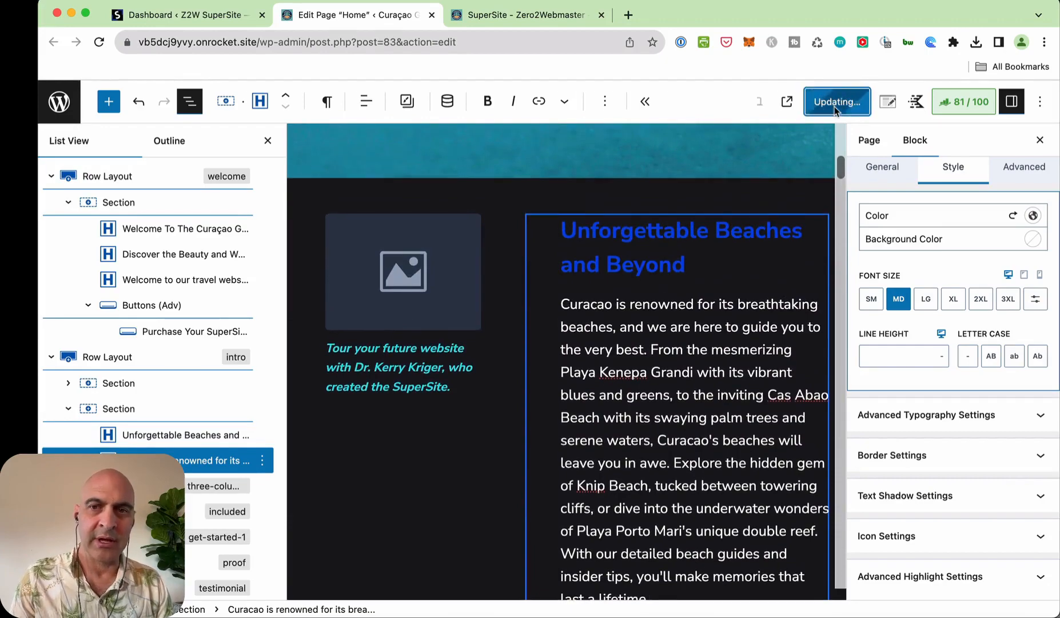
{"action": "left_click", "coordinate": [515, 15]}
{"action": "scroll", "coordinate": [443, 226], "scroll_direction": "down", "scroll_amount": 9}
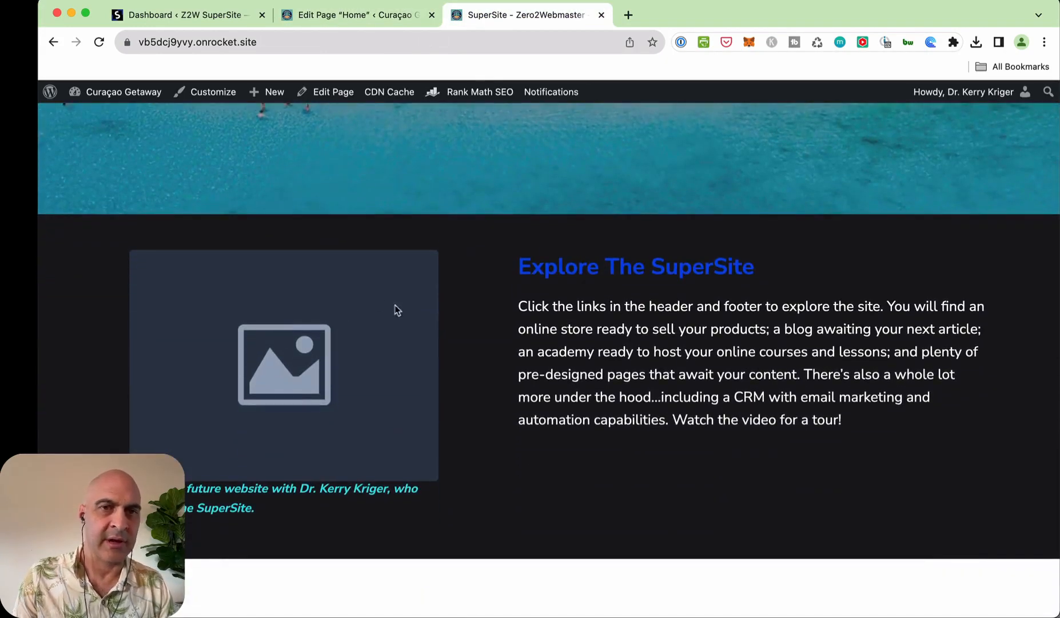
In the page editor, set the intro row's background color to the palette blue 0245E4.
{"action": "left_click", "coordinate": [370, 11]}
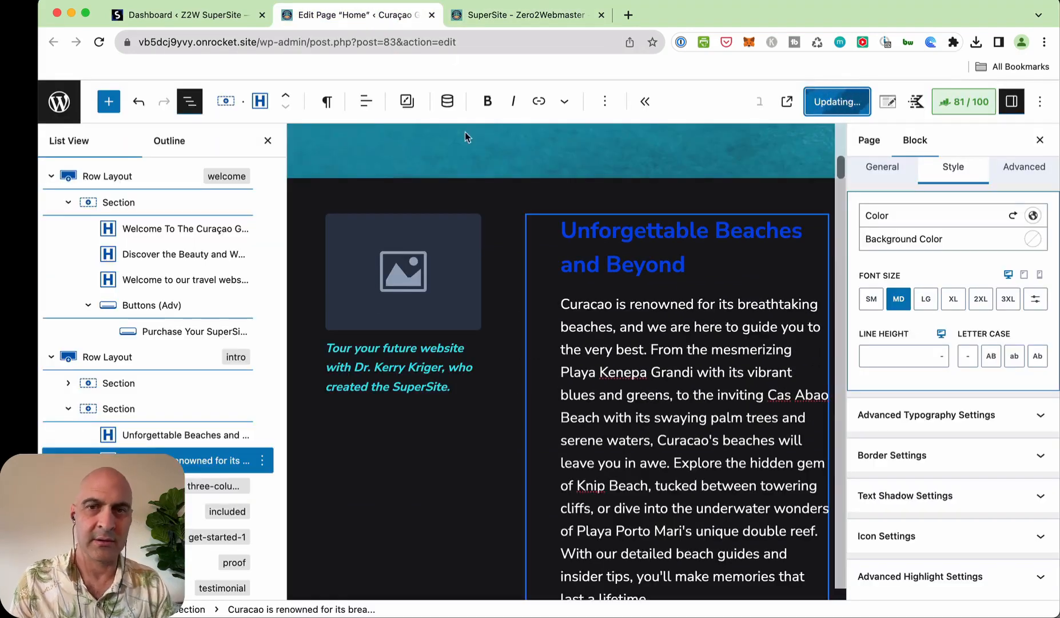
{"action": "left_click", "coordinate": [528, 188]}
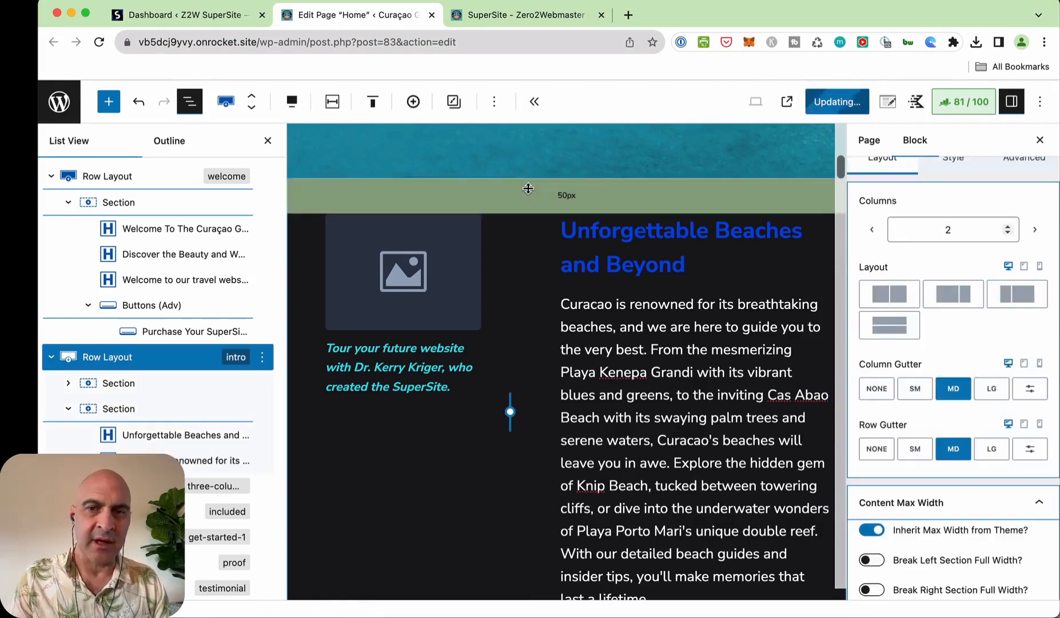
{"action": "left_click", "coordinate": [953, 163]}
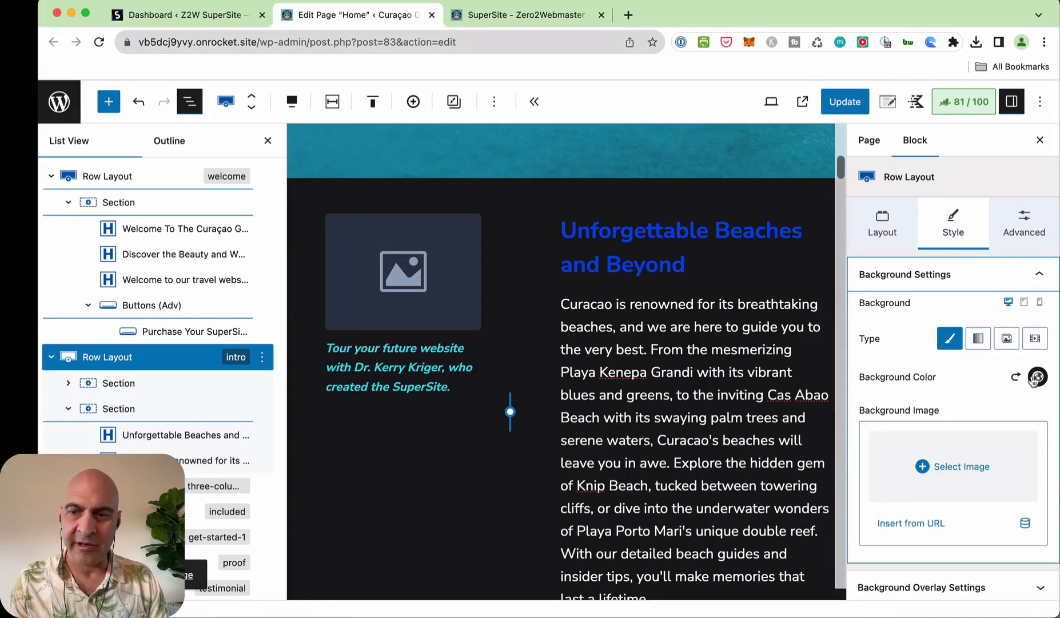
{"action": "left_click", "coordinate": [1038, 377]}
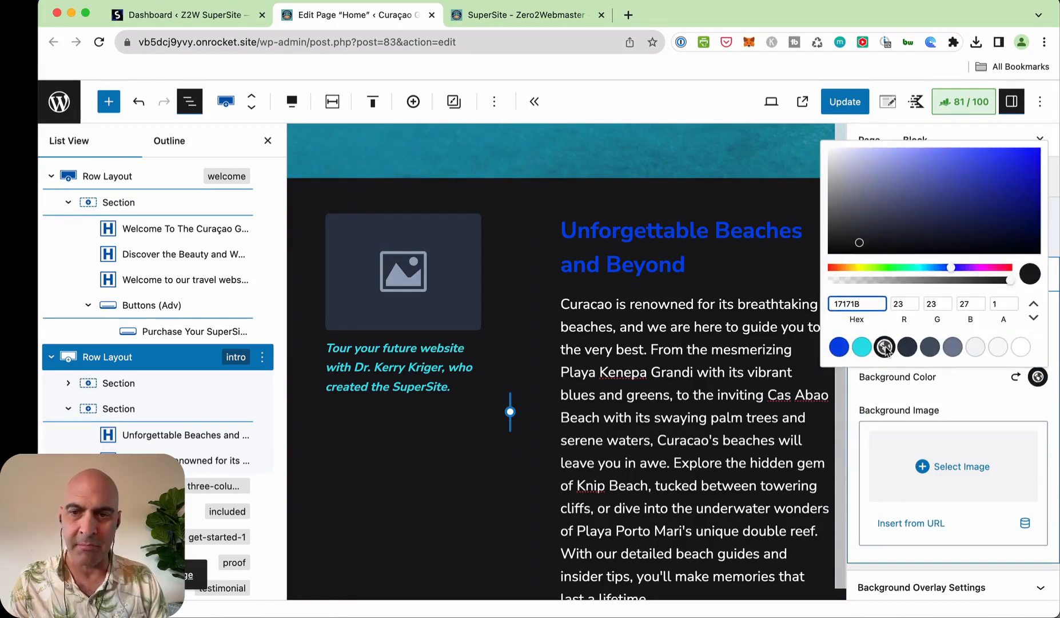
{"action": "left_click", "coordinate": [839, 347]}
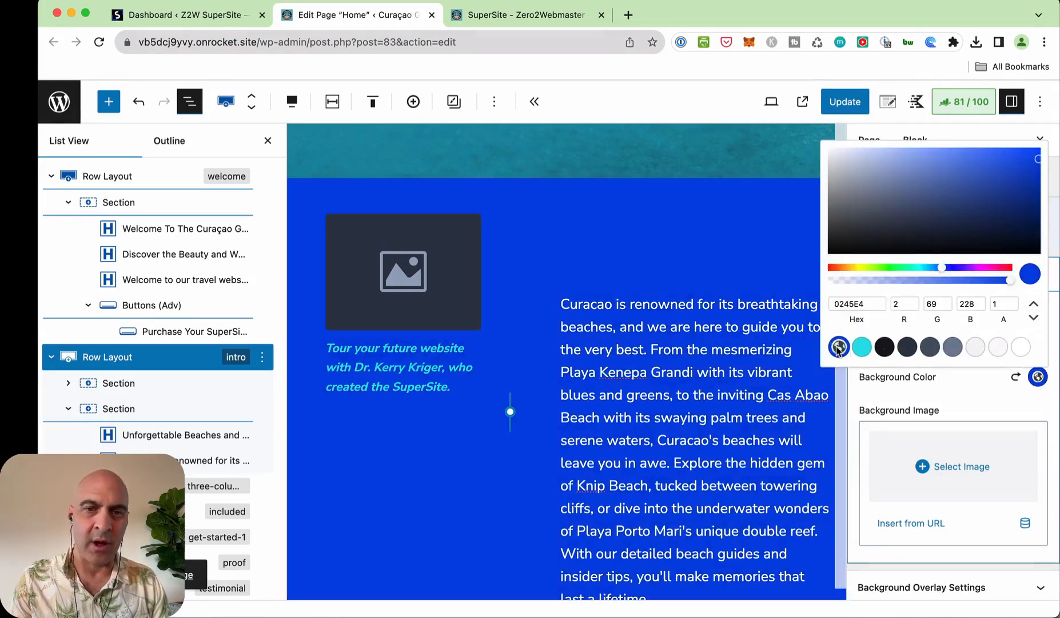
{"action": "left_click", "coordinate": [975, 382]}
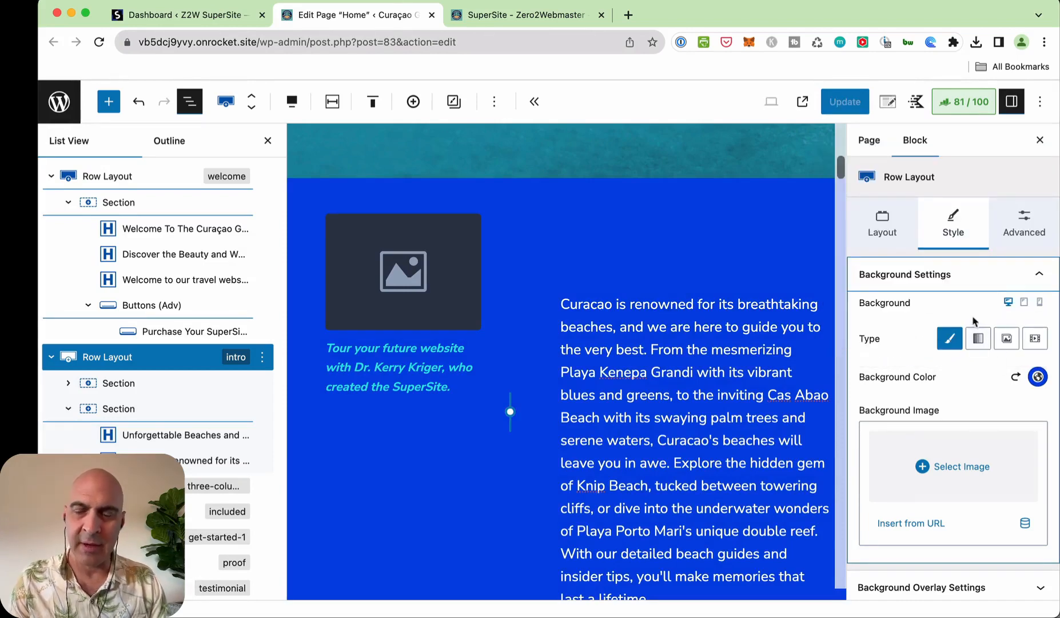
Give the intro row a linear gradient background running from blue 0245E4 to turquoise 25DFE7.
{"action": "left_click", "coordinate": [979, 339]}
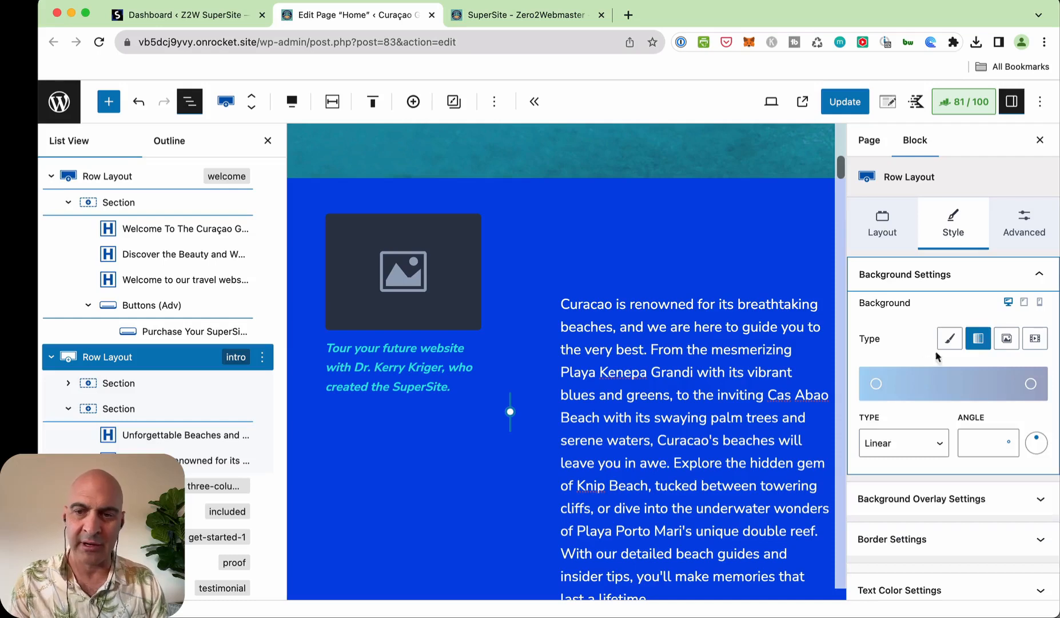
{"action": "left_click", "coordinate": [876, 383]}
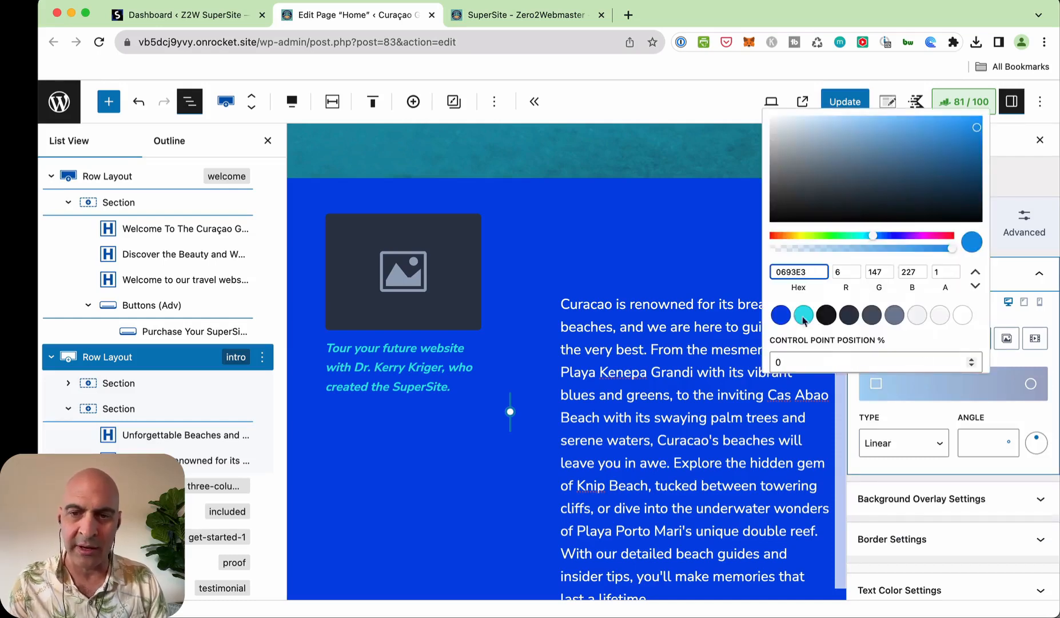
{"action": "left_click", "coordinate": [781, 314]}
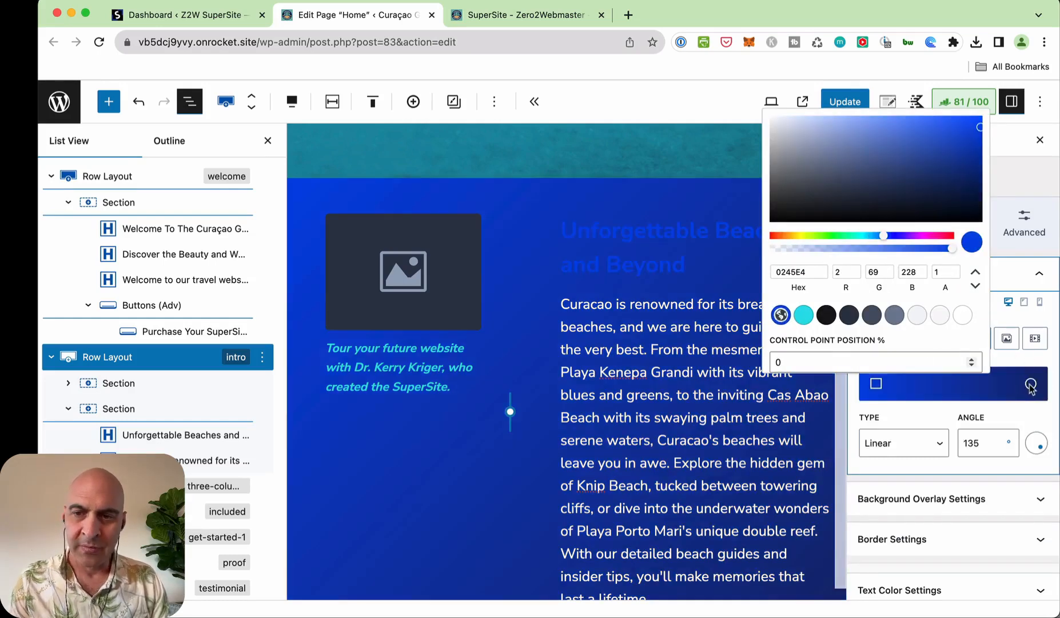
{"action": "left_click", "coordinate": [1030, 385]}
{"action": "left_click", "coordinate": [873, 314]}
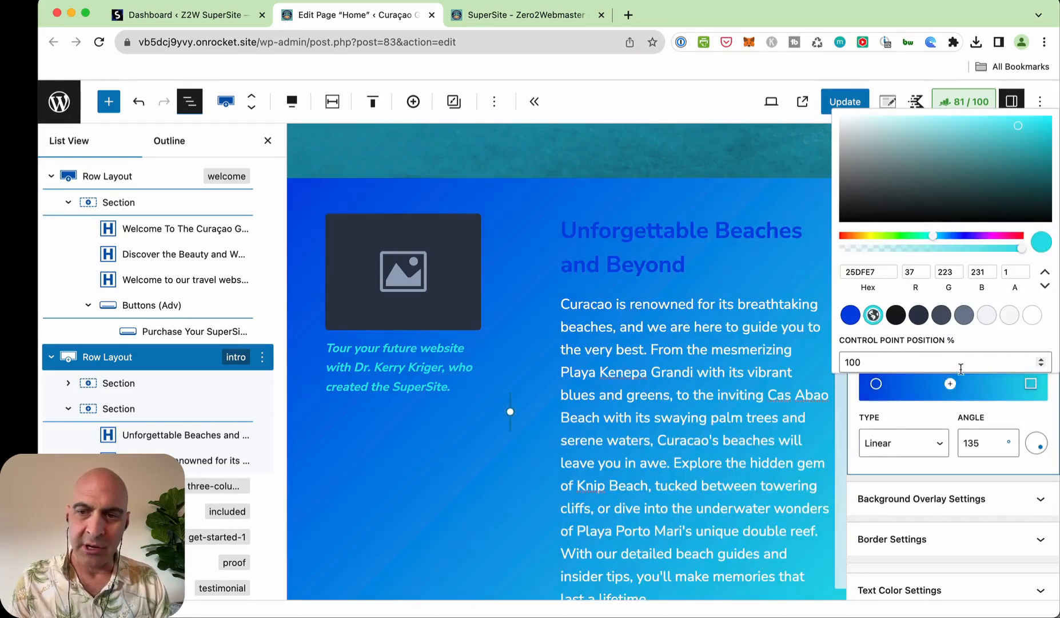
{"action": "left_click", "coordinate": [933, 418]}
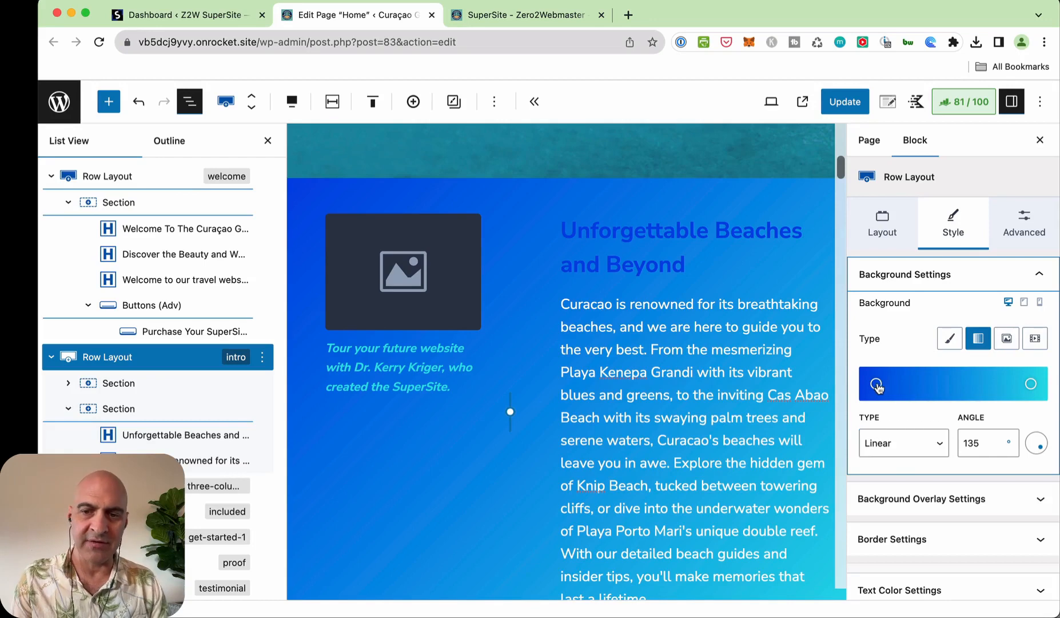
Shift the gradient's blue stop slightly inward and set the gradient angle to 180 degrees.
{"action": "mouse_move", "coordinate": [881, 388]}
{"action": "left_mouse_down"}
{"action": "mouse_move", "coordinate": [1003, 386]}
{"action": "mouse_move", "coordinate": [885, 388]}
{"action": "left_mouse_up"}
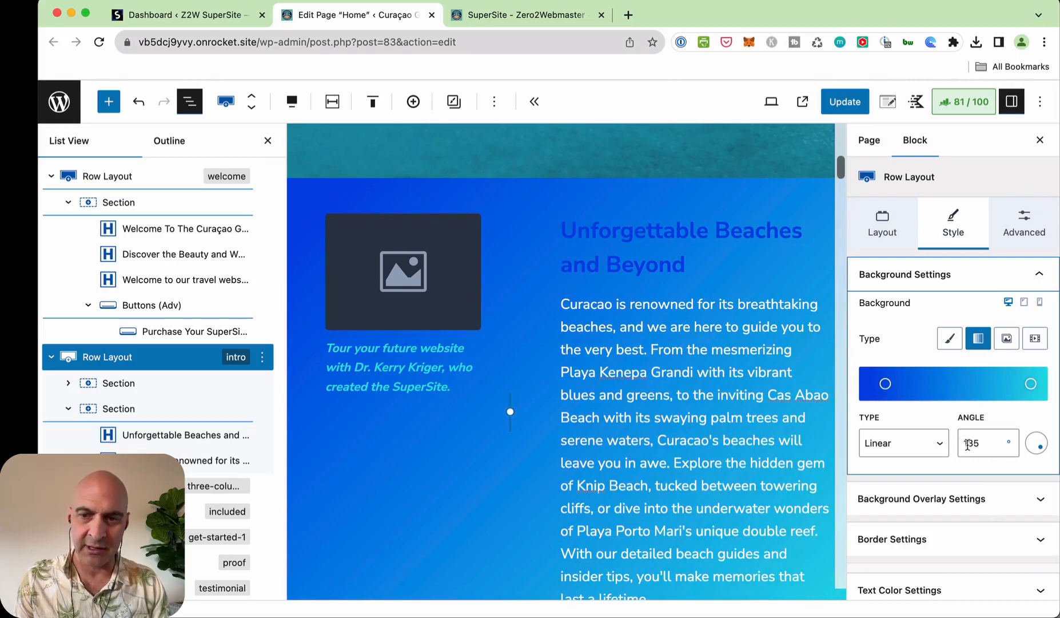
{"action": "left_click_drag", "start_coordinate": [968, 445], "coordinate": [979, 446]}
{"action": "type", "text": "180"}
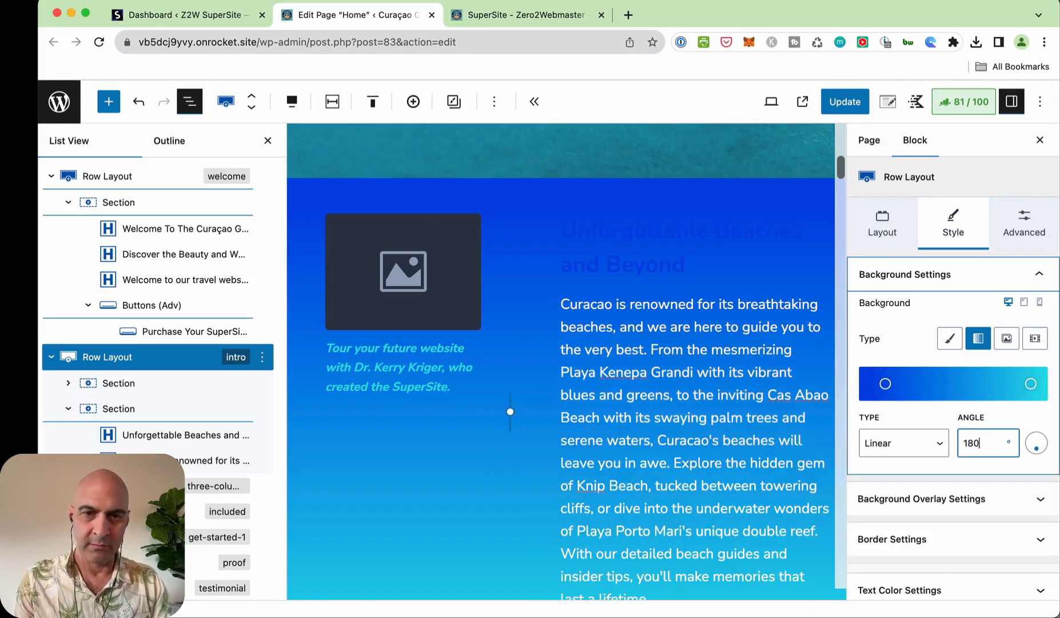
Try the Radial gradient type on the intro row's background, and return it to Linear.
{"action": "left_click", "coordinate": [898, 444]}
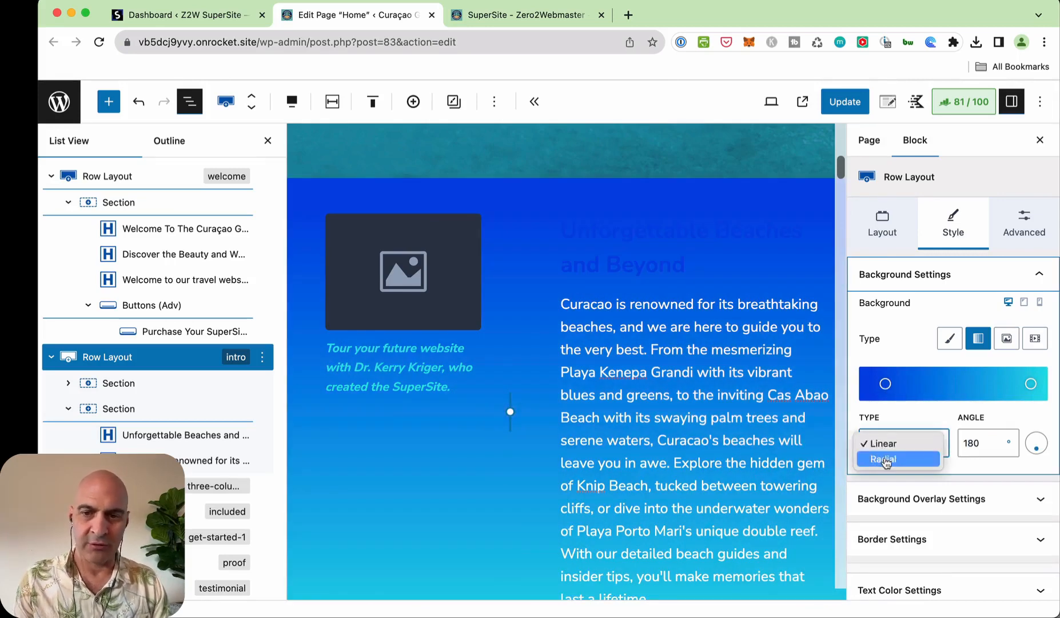
{"action": "left_click", "coordinate": [886, 461]}
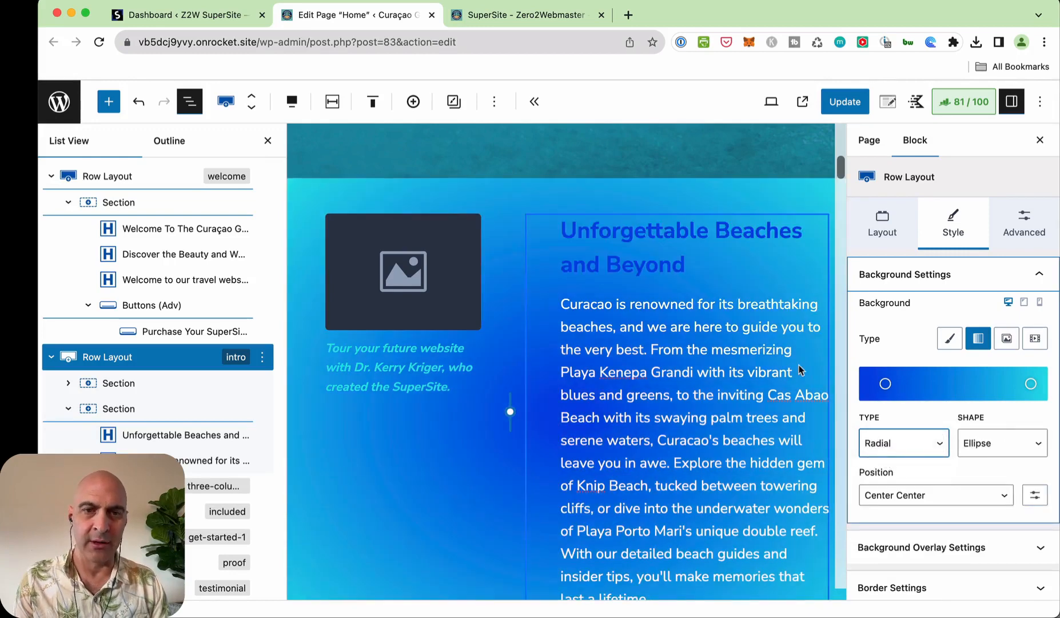
{"action": "left_click", "coordinate": [907, 443]}
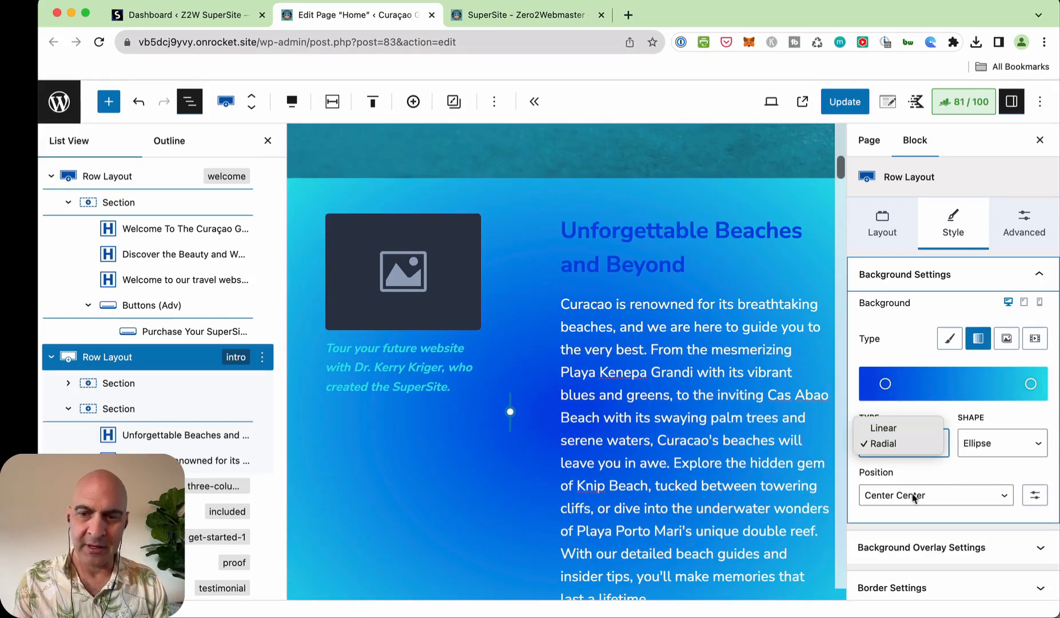
{"action": "left_click", "coordinate": [888, 428]}
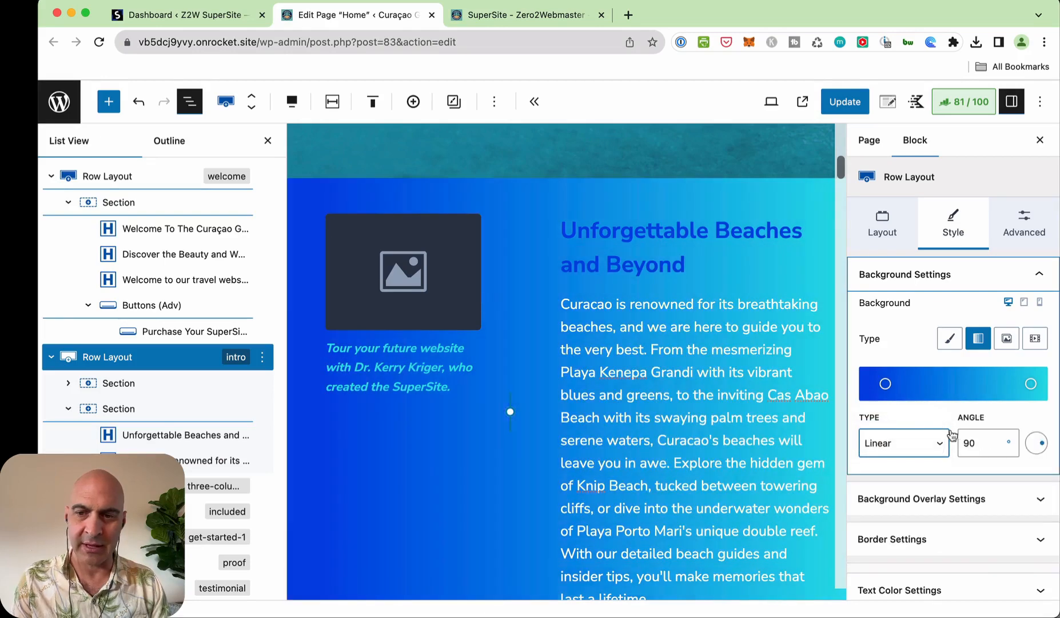
Set the intro row's linear gradient angle to 1800 degrees.
{"action": "left_click_drag", "start_coordinate": [970, 444], "coordinate": [947, 446]}
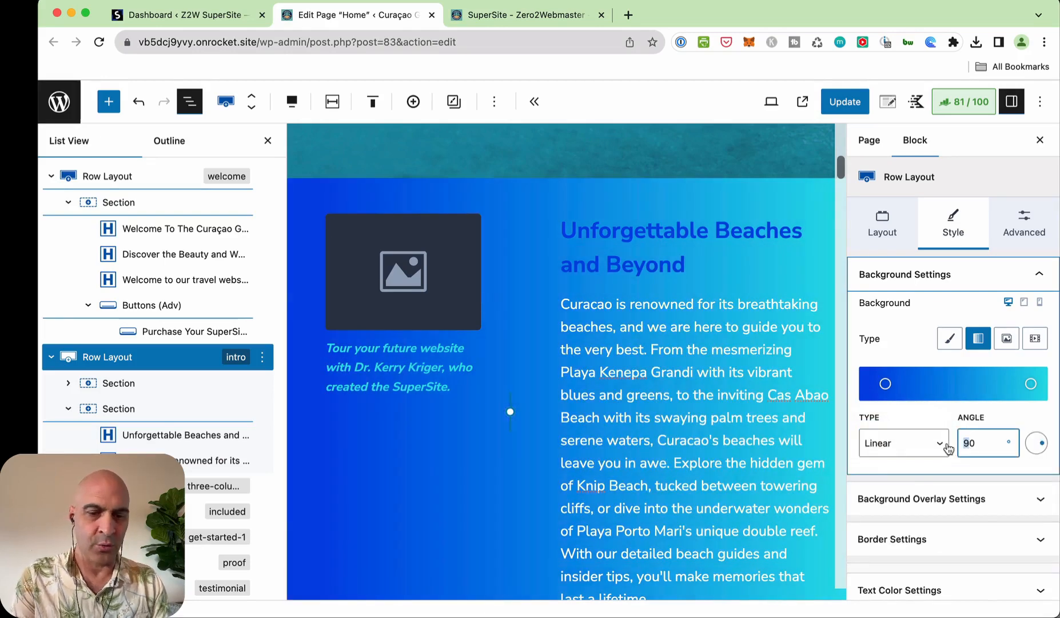
{"action": "type", "text": "1800"}
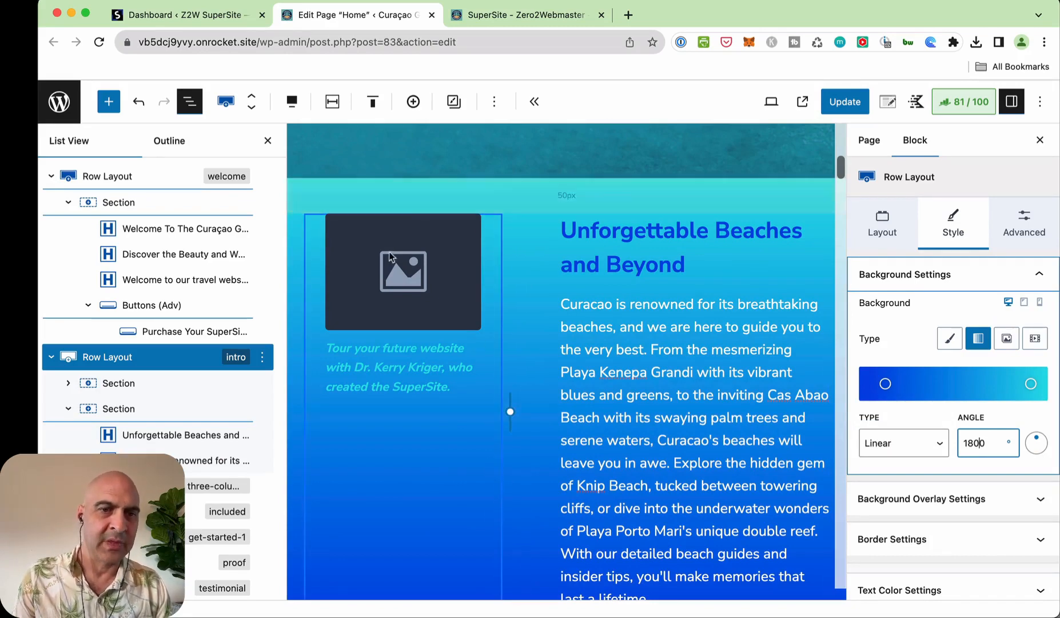
Replace the intro section's placeholder image with klein-curacao-island-with-tropical-beach-envato-1400.jpg from the media library.
{"action": "left_click", "coordinate": [367, 236]}
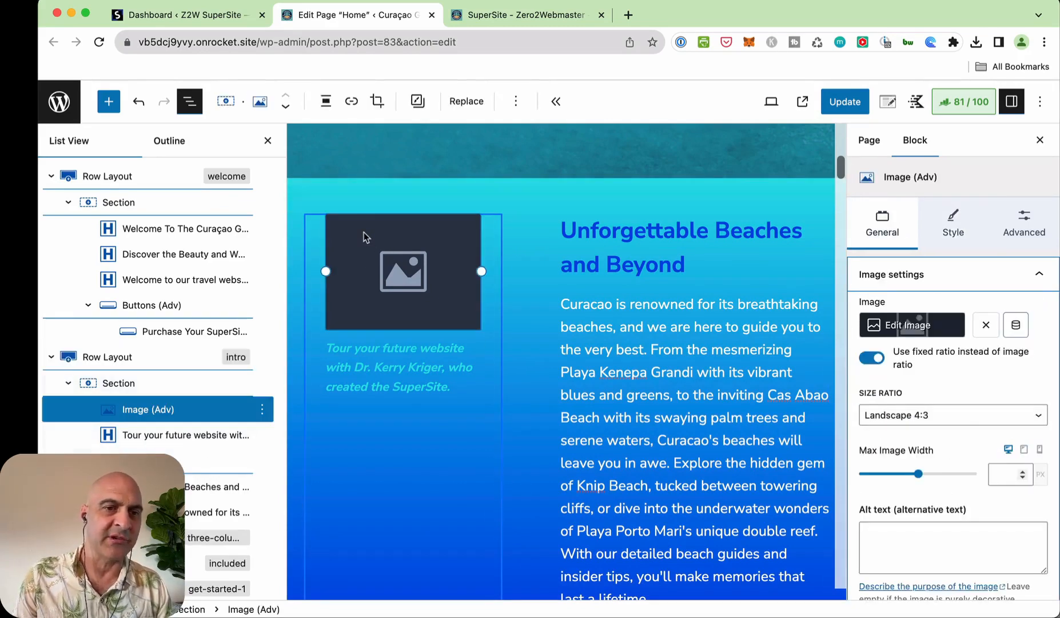
{"action": "left_click", "coordinate": [465, 101]}
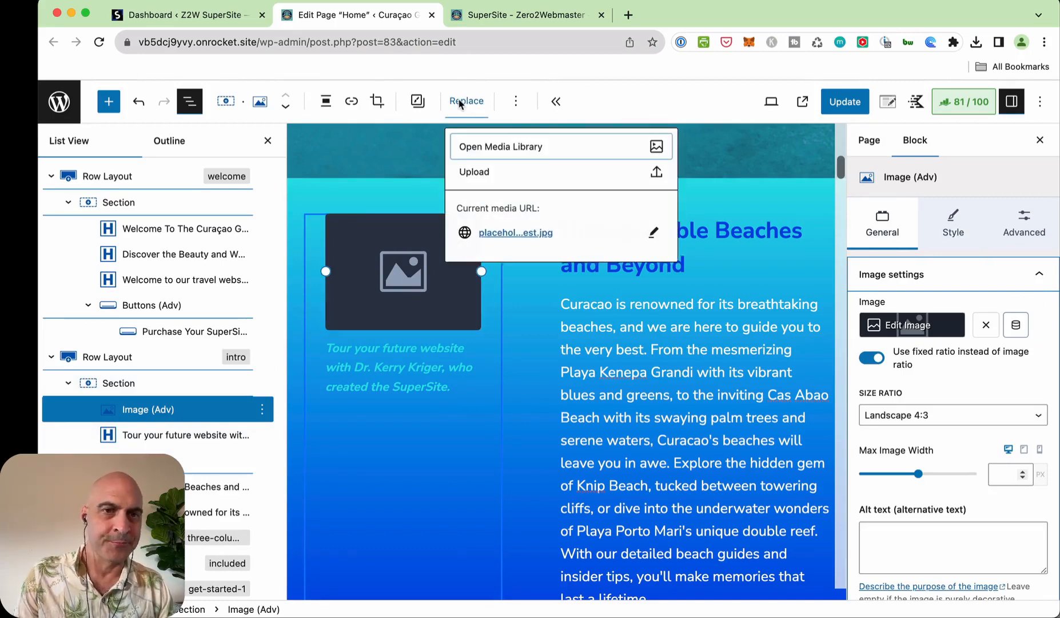
{"action": "left_click", "coordinate": [505, 148]}
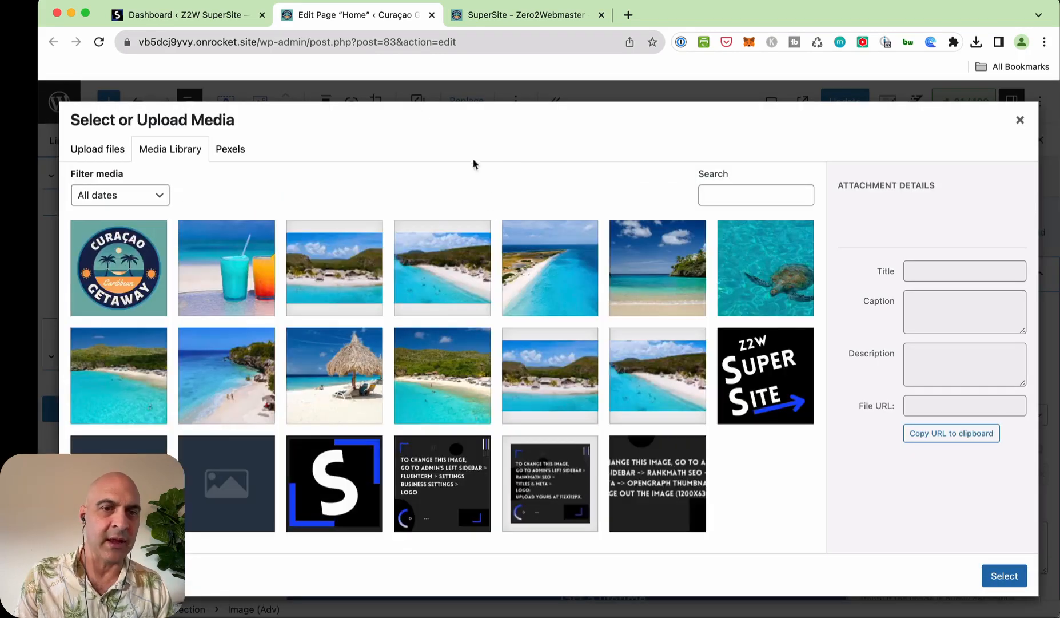
{"action": "left_click", "coordinate": [443, 256]}
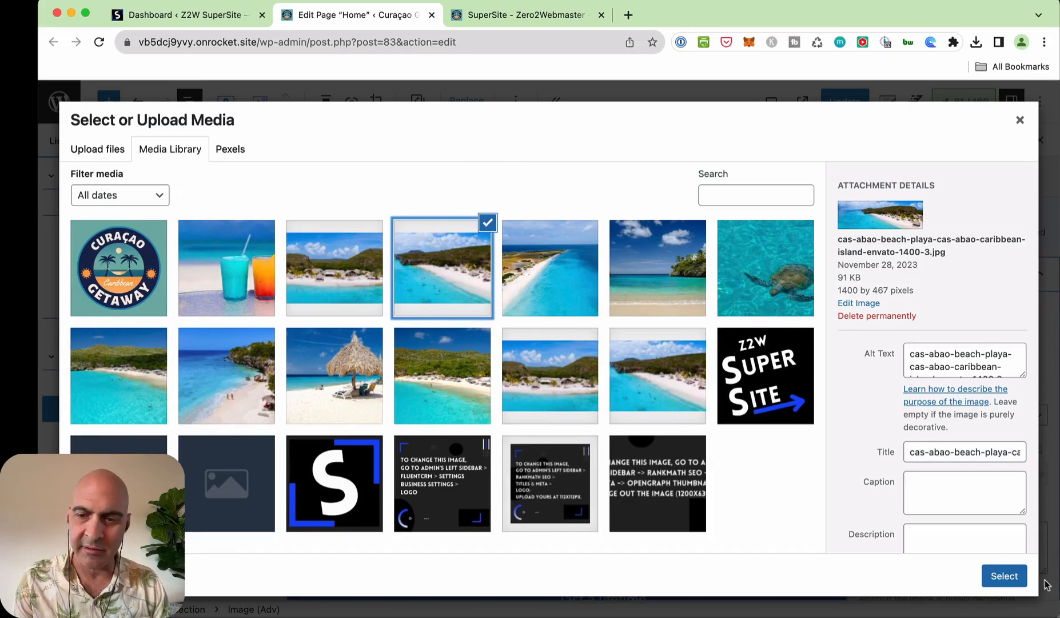
{"action": "left_click", "coordinate": [598, 285]}
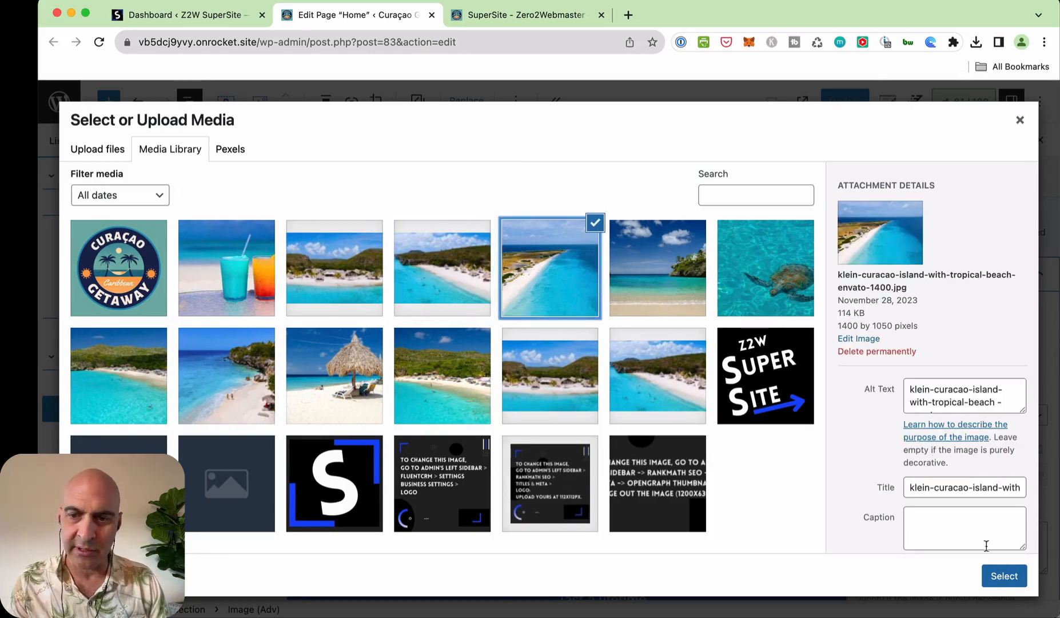
{"action": "left_click", "coordinate": [1005, 575]}
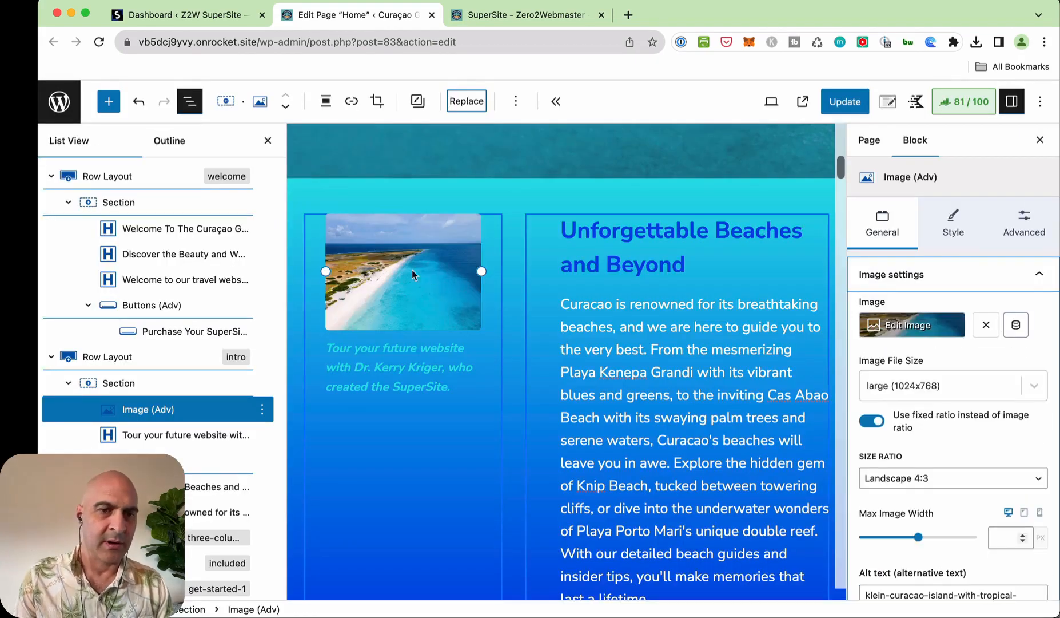
Set the color of the italic caption under the intro image to white FFFFFF.
{"action": "left_click", "coordinate": [383, 367]}
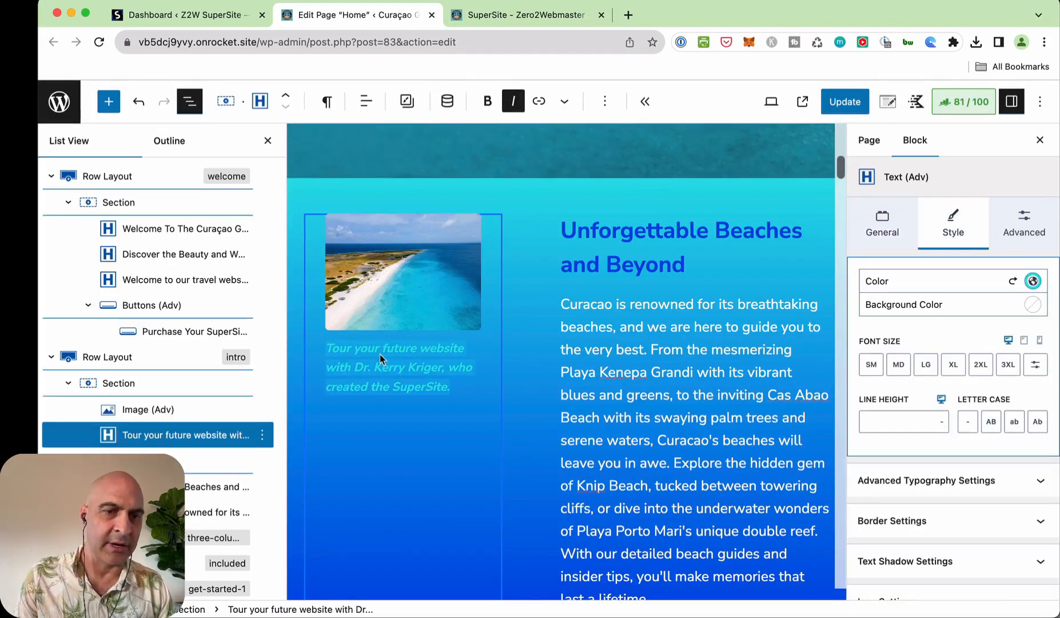
{"action": "left_click", "coordinate": [1032, 280]}
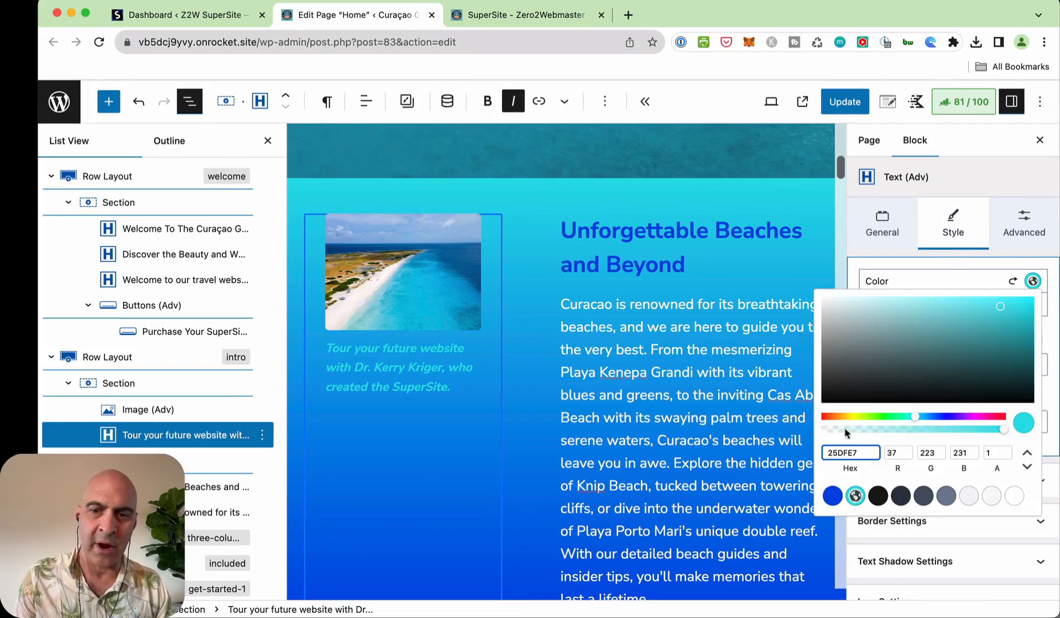
{"action": "left_click", "coordinate": [1014, 495]}
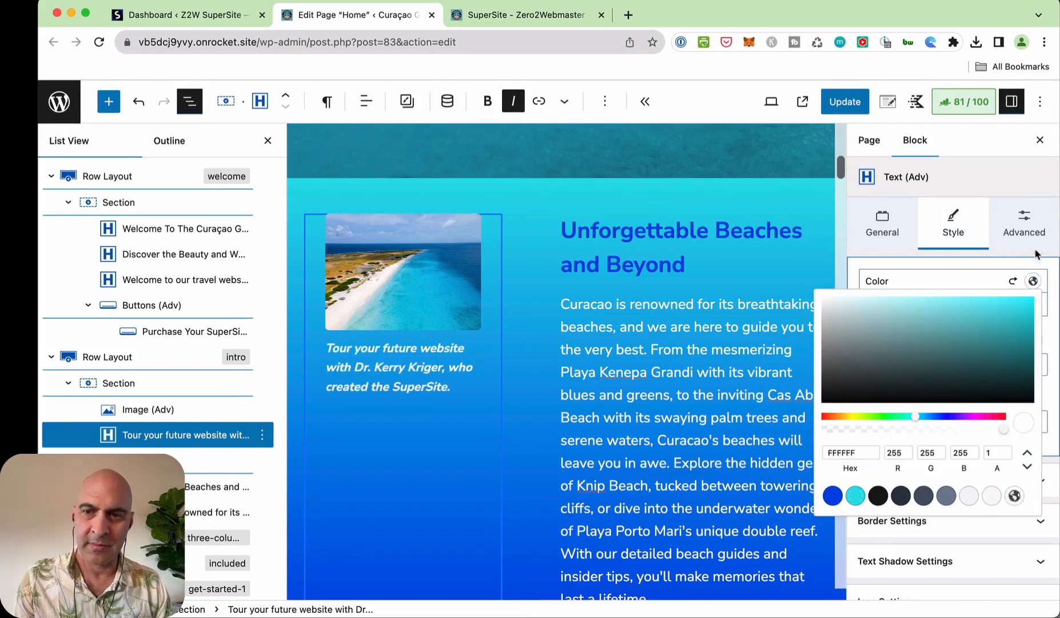
{"action": "left_click", "coordinate": [952, 228]}
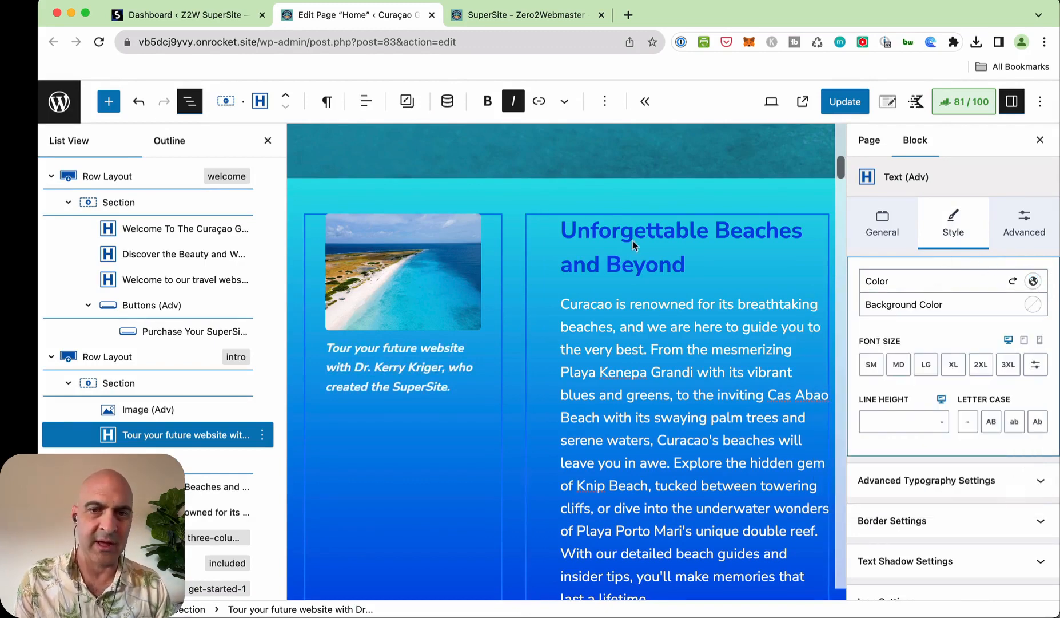
Open the style settings of the intro section's beach image.
{"action": "scroll", "coordinate": [619, 303], "scroll_direction": "down", "scroll_amount": 5}
{"action": "scroll", "coordinate": [620, 302], "scroll_direction": "up", "scroll_amount": 5}
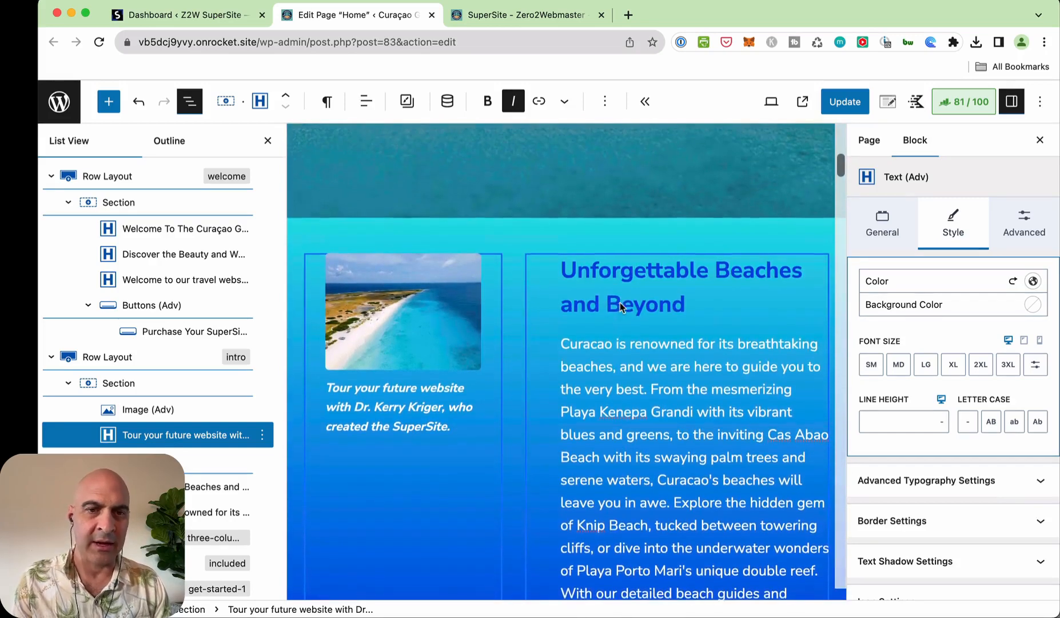
{"action": "left_click", "coordinate": [427, 306]}
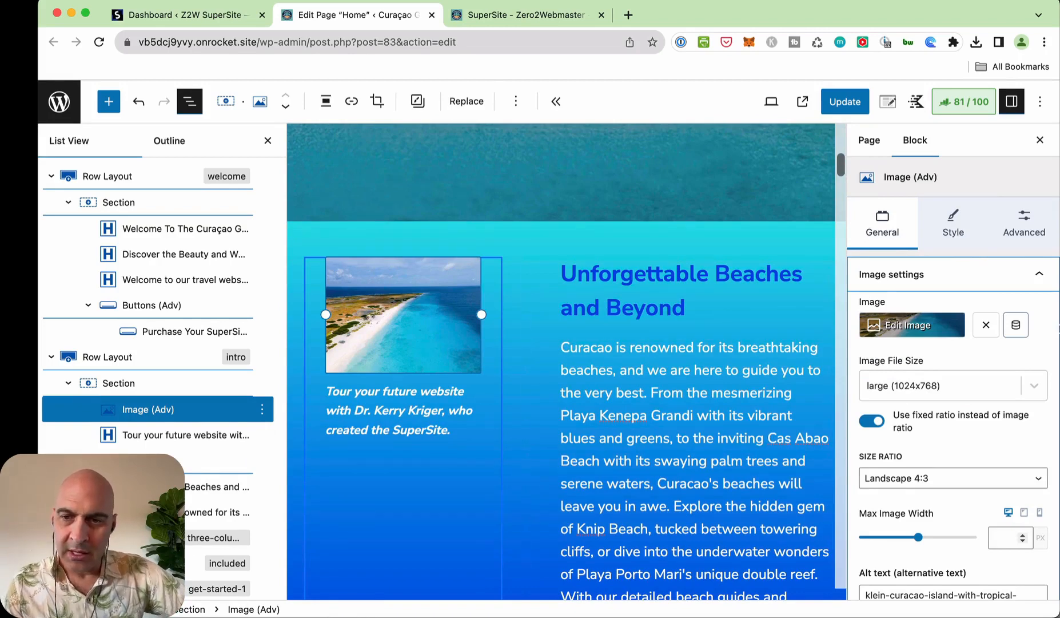
{"action": "scroll", "coordinate": [928, 362], "scroll_direction": "down", "scroll_amount": 2}
{"action": "scroll", "coordinate": [927, 365], "scroll_direction": "up", "scroll_amount": 2}
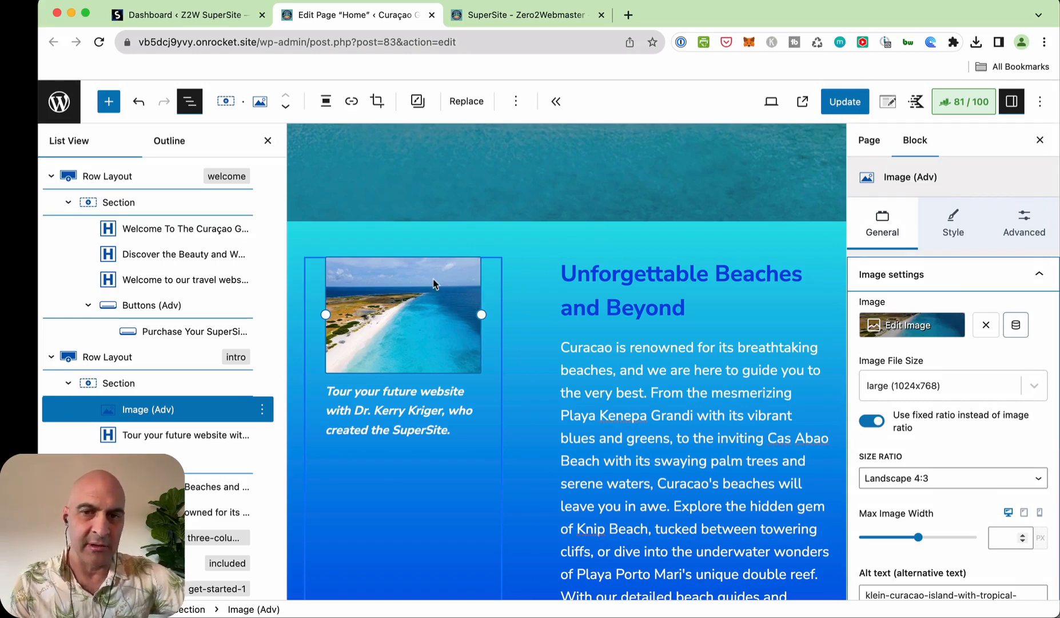
{"action": "left_click", "coordinate": [954, 224]}
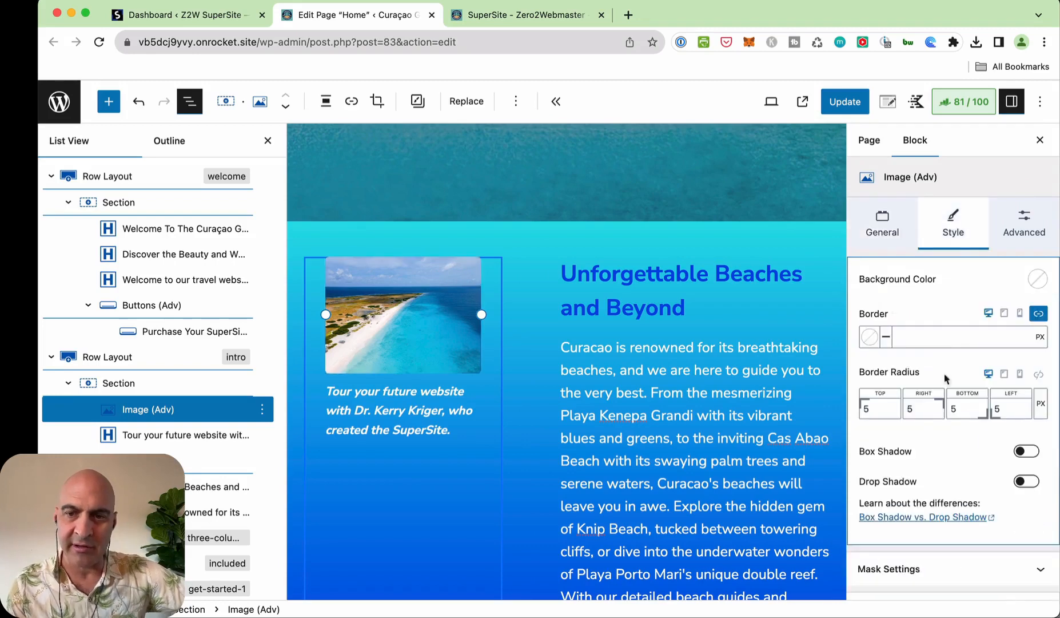
{"action": "scroll", "coordinate": [945, 389], "scroll_direction": "down", "scroll_amount": 1}
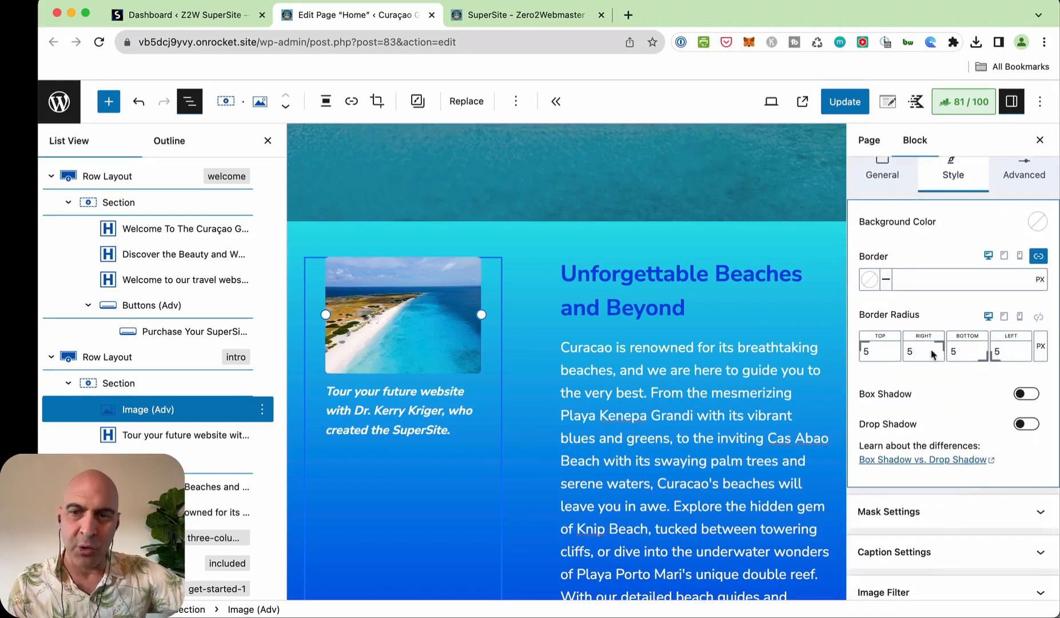
Try a 36 px border radius on only the top-left corner of the beach image.
{"action": "left_click", "coordinate": [1040, 318]}
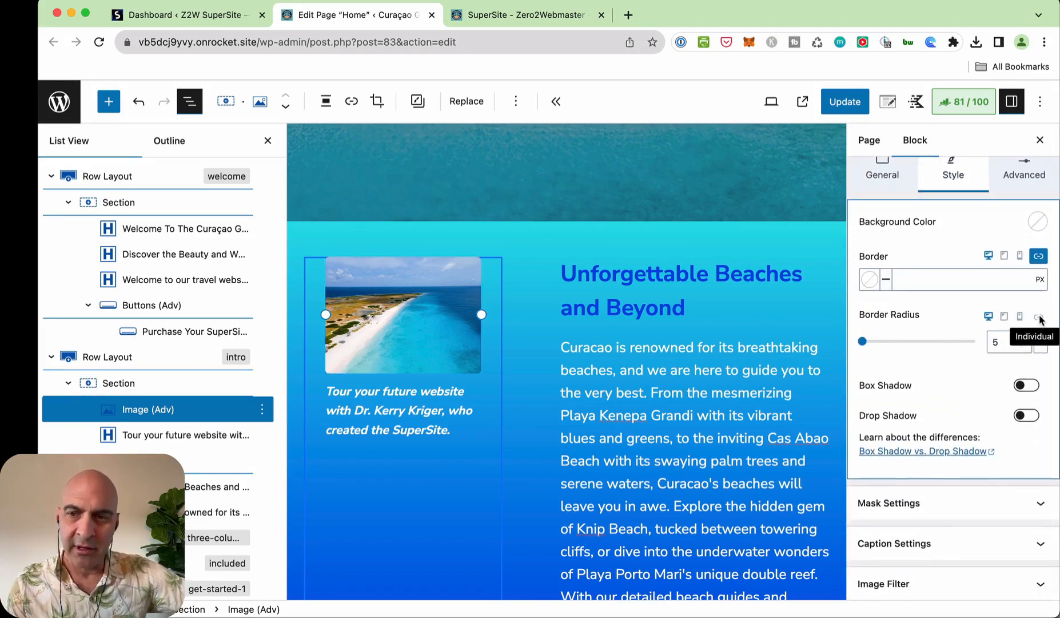
{"action": "left_click", "coordinate": [1039, 318]}
{"action": "left_click_drag", "start_coordinate": [881, 354], "coordinate": [856, 355]}
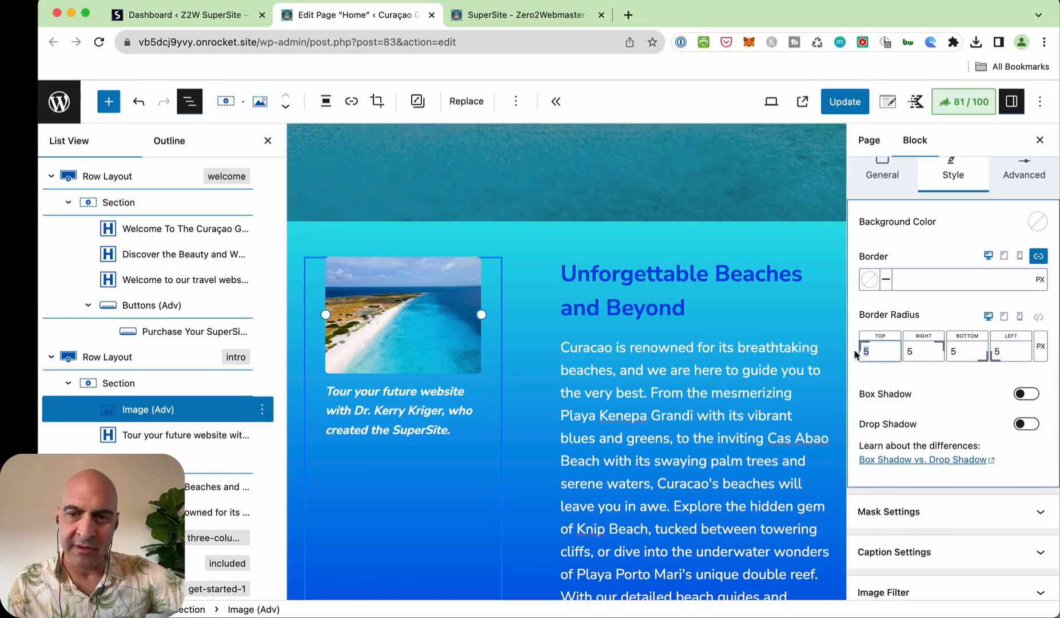
{"action": "type", "text": "36"}
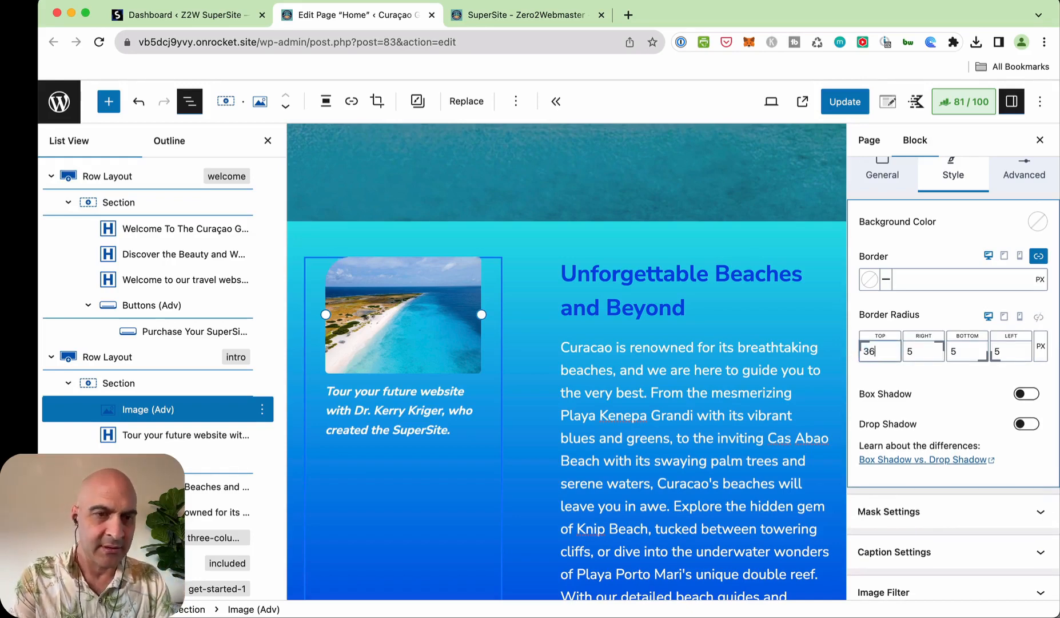
Link the beach image's corner radii and set a uniform border radius of 12 px.
{"action": "left_click", "coordinate": [1040, 317]}
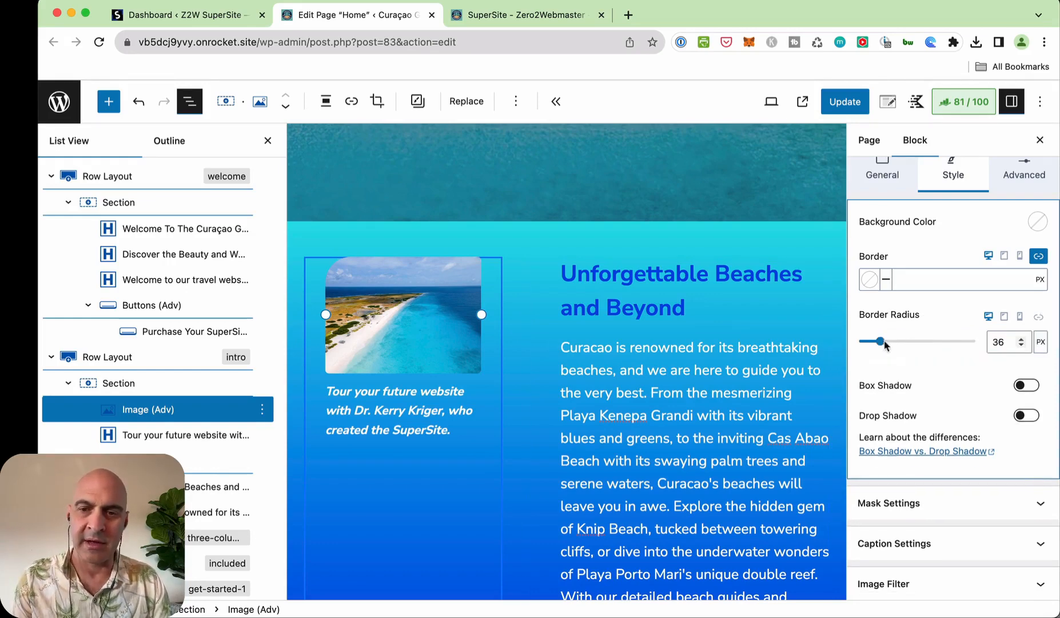
{"action": "left_click_drag", "start_coordinate": [885, 345], "coordinate": [825, 342]}
{"action": "left_click", "coordinate": [1000, 343]}
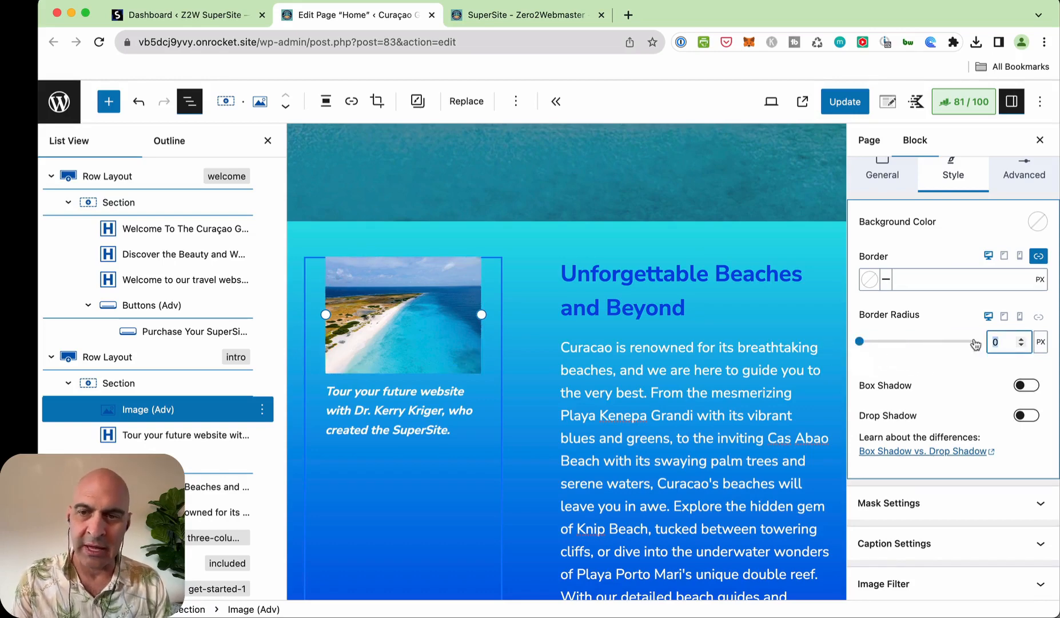
{"action": "type", "text": "12"}
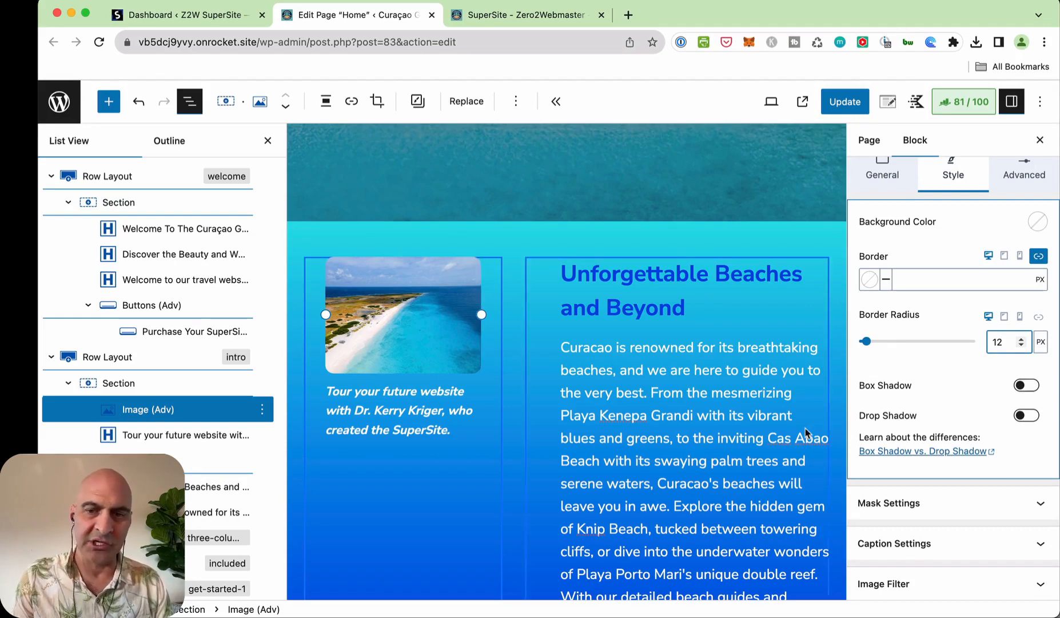
Enable the drop shadow on the beach image, comparing the picture with and without it.
{"action": "left_click", "coordinate": [1022, 417]}
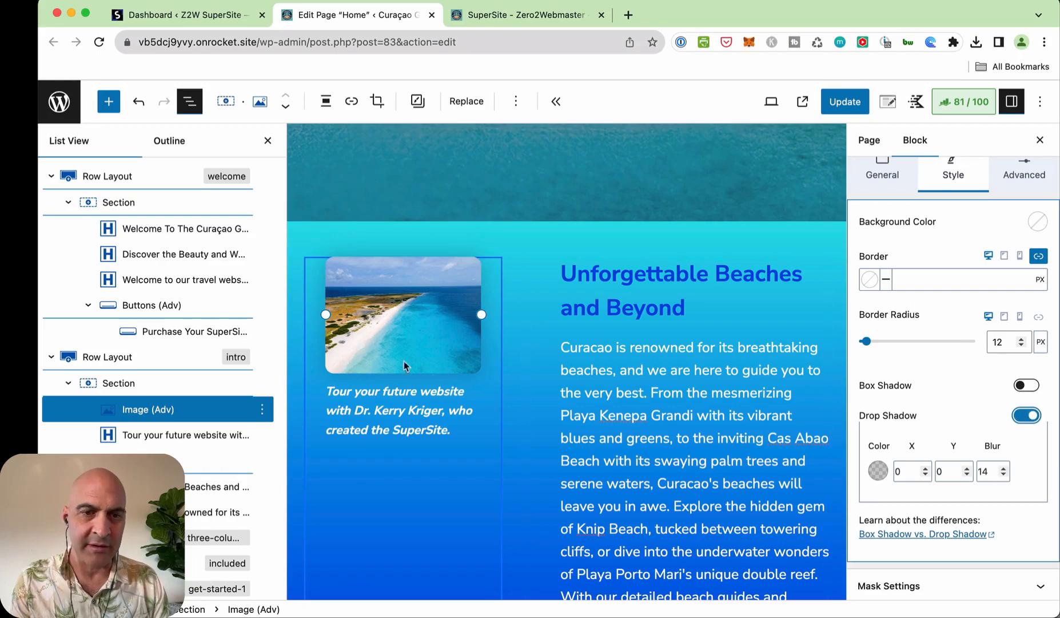
{"action": "left_click", "coordinate": [1028, 417]}
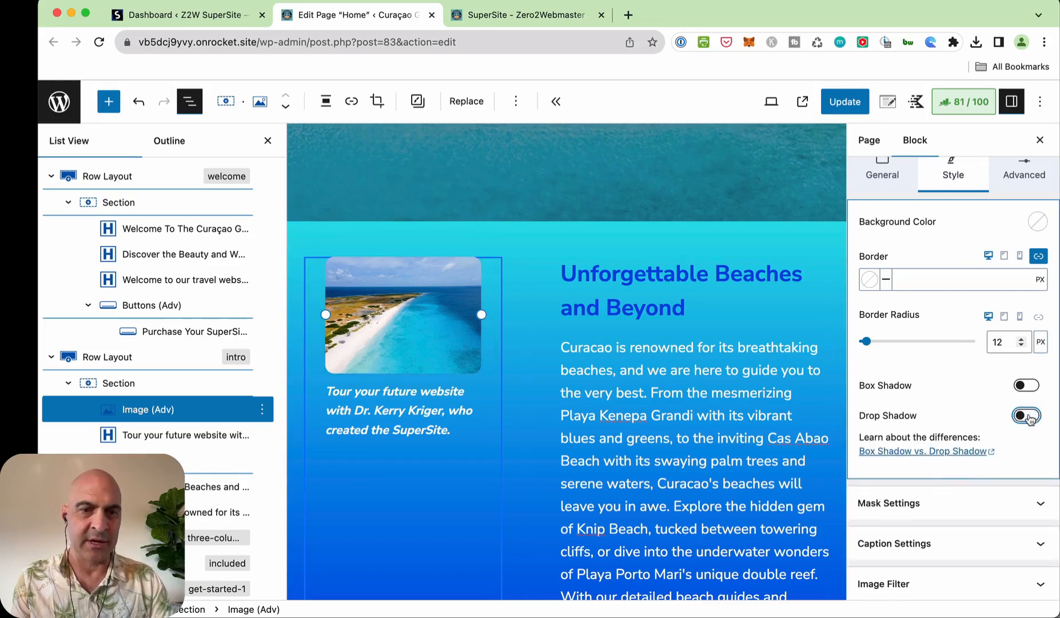
{"action": "left_click", "coordinate": [1028, 417]}
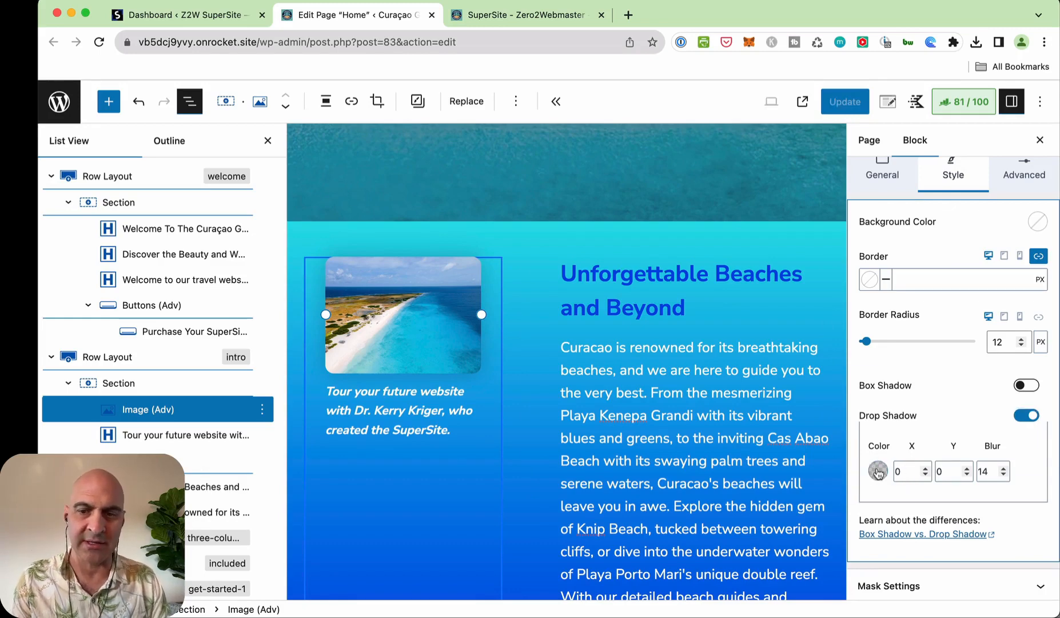
Try blue 0245E4 and near-black 17171B as the image's drop shadow color.
{"action": "left_click", "coordinate": [878, 471]}
{"action": "left_click", "coordinate": [727, 443]}
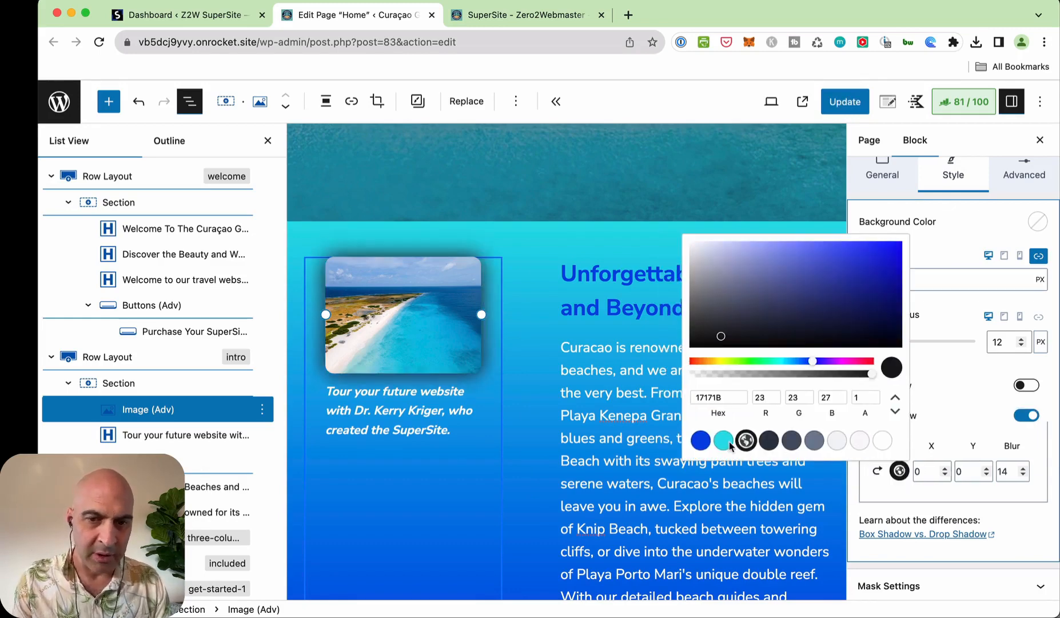
{"action": "left_click", "coordinate": [701, 441]}
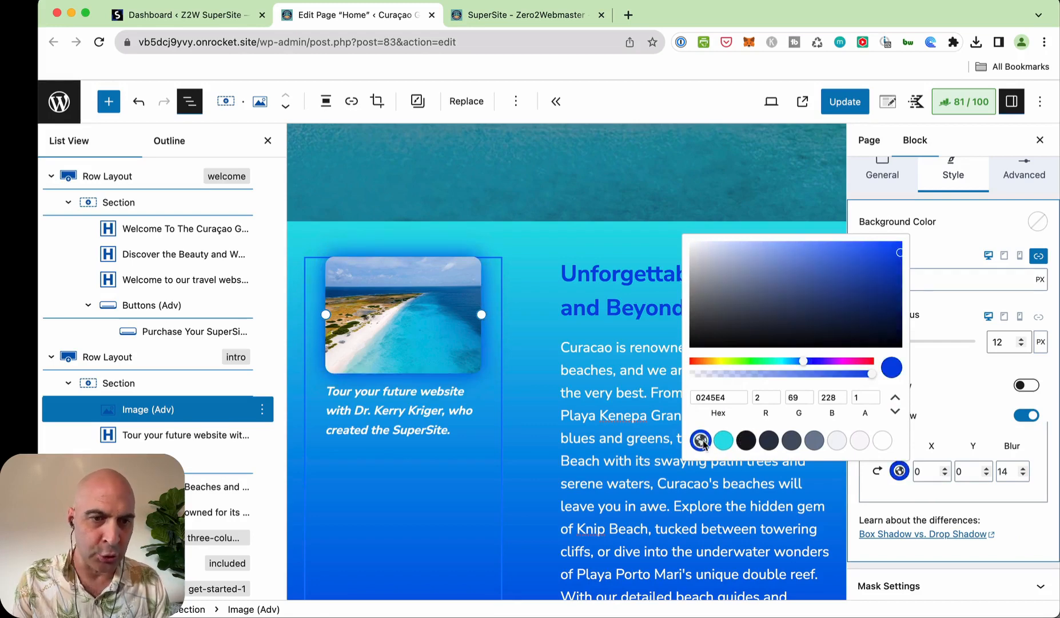
{"action": "left_click", "coordinate": [746, 441]}
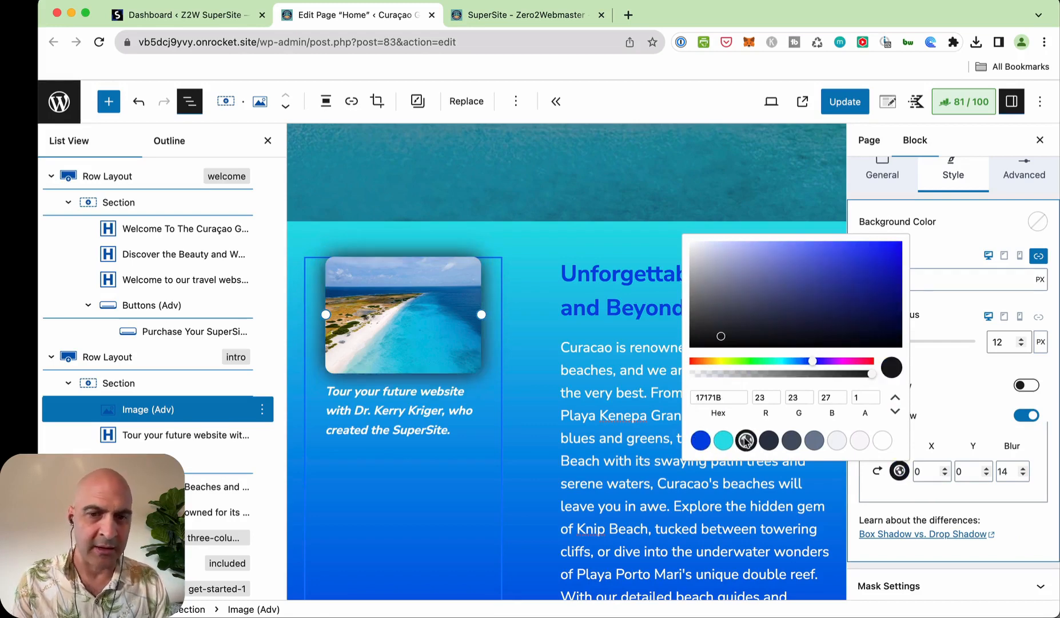
Set the drop shadow's X and Y offsets to 2 and its blur to 6.
{"action": "double_click", "coordinate": [931, 472]}
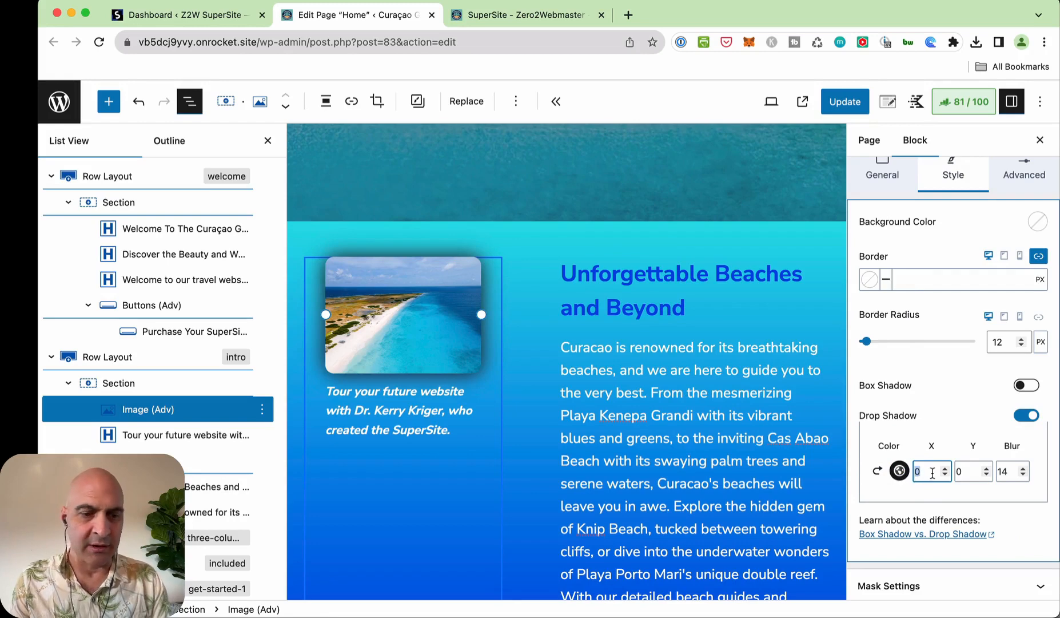
{"action": "double_click", "coordinate": [973, 470]}
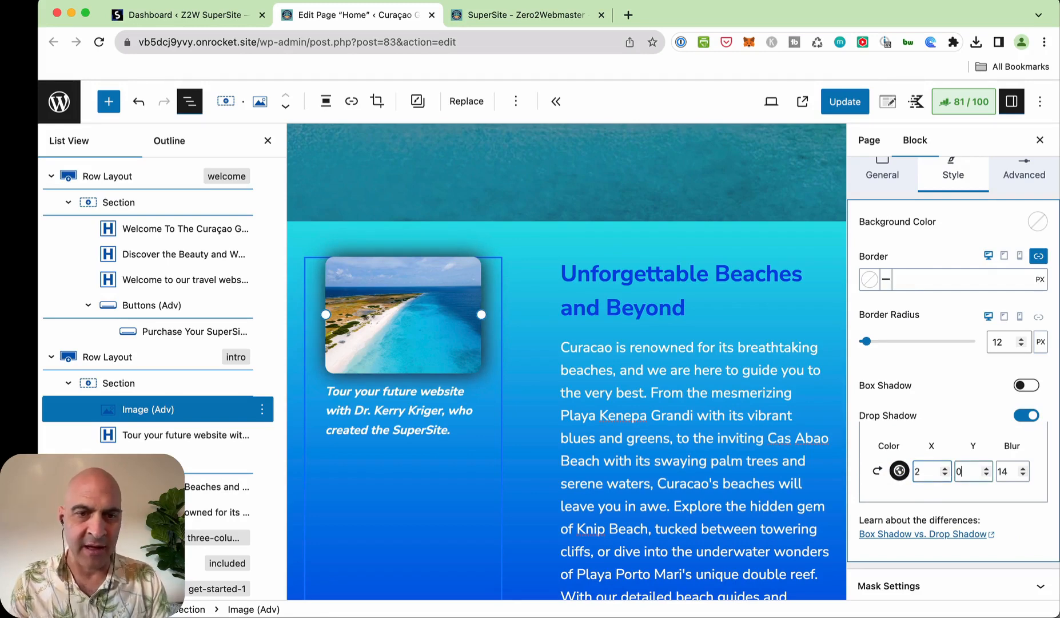
{"action": "type", "text": "2"}
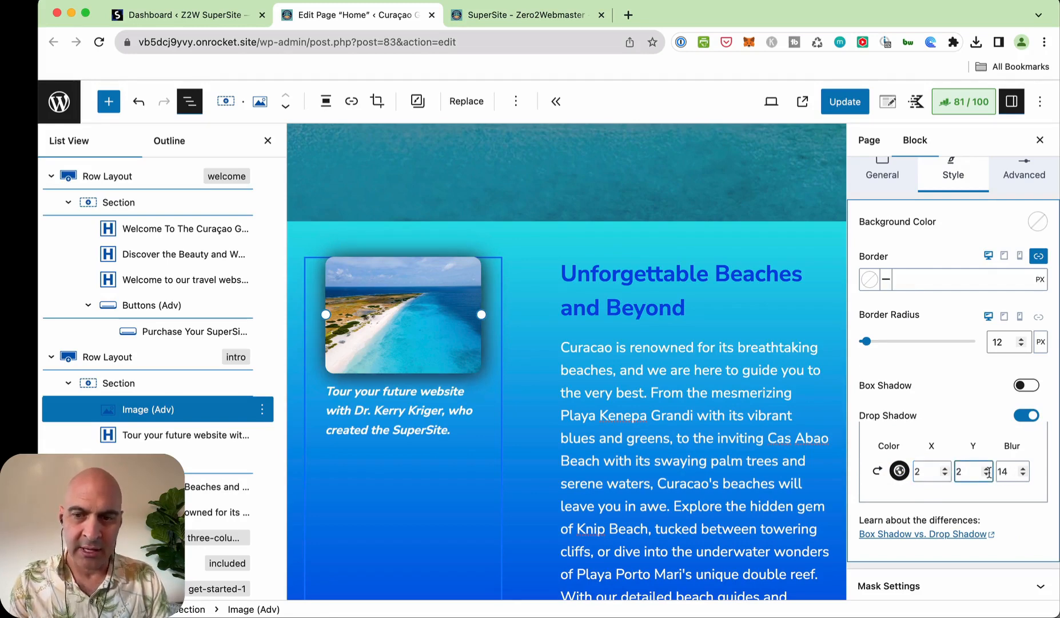
{"action": "double_click", "coordinate": [1028, 471]}
{"action": "type", "text": "8"}
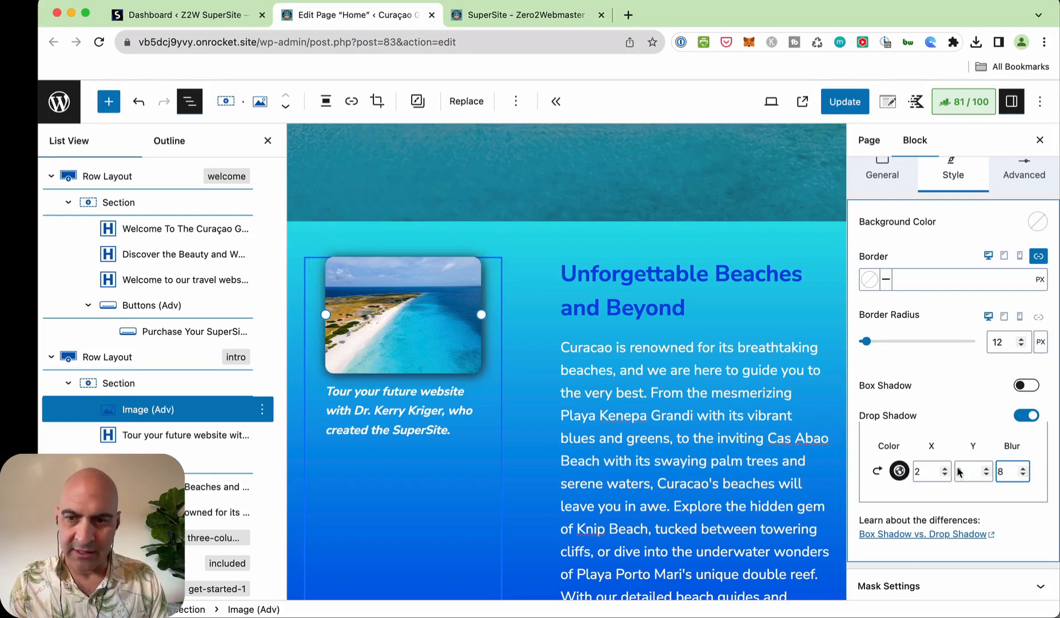
{"action": "double_click", "coordinate": [996, 472]}
{"action": "type", "text": "6"}
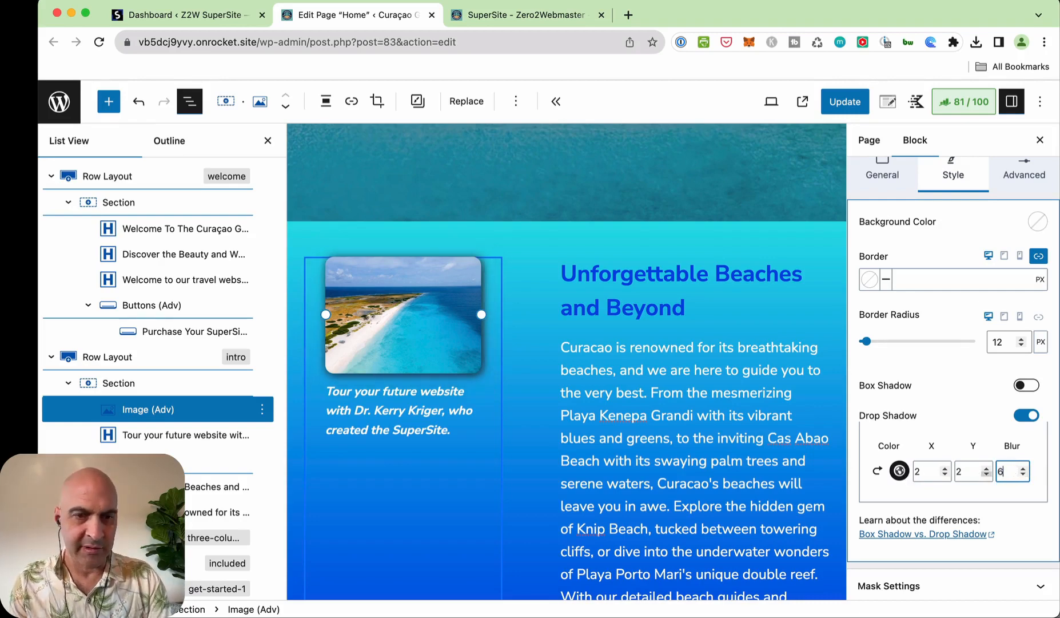
Change the image's drop shadow color to slate gray 4A5568 and update the page.
{"action": "left_click", "coordinate": [899, 471]}
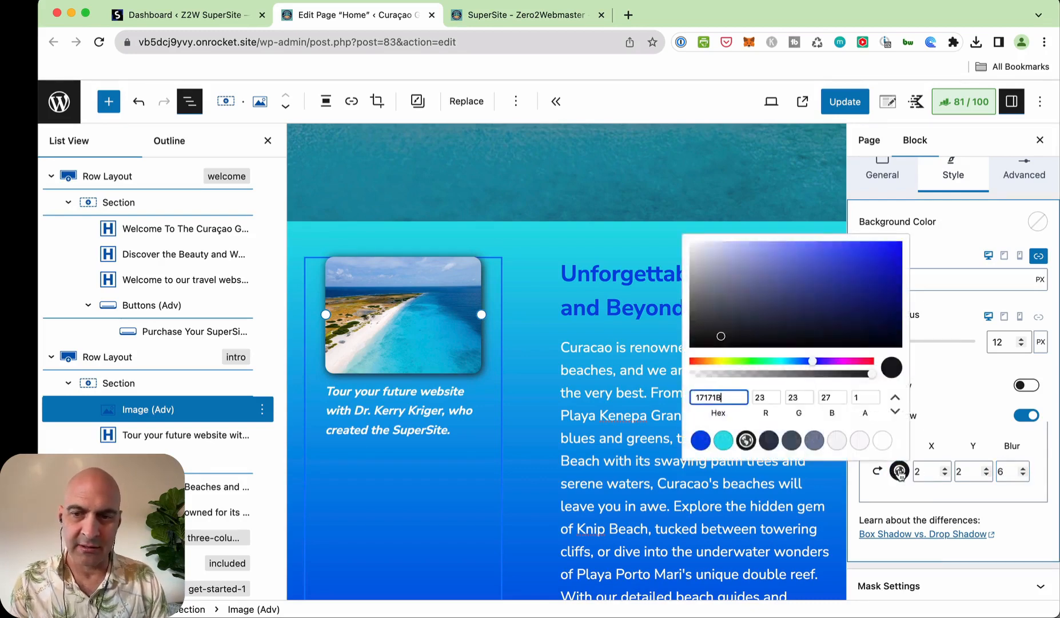
{"action": "left_click", "coordinate": [794, 441]}
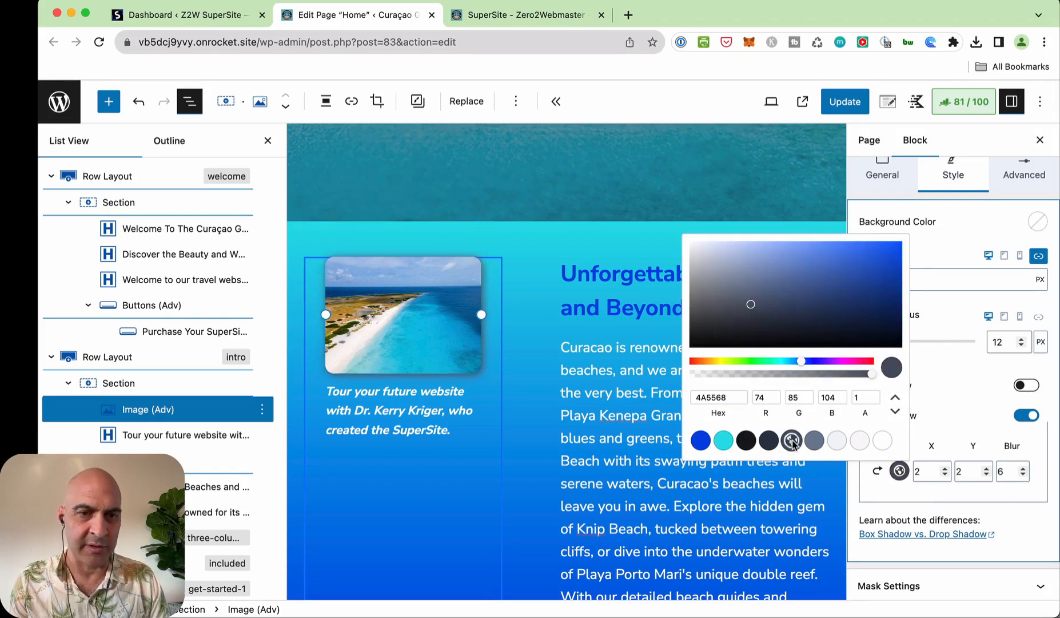
{"action": "left_click", "coordinate": [846, 101]}
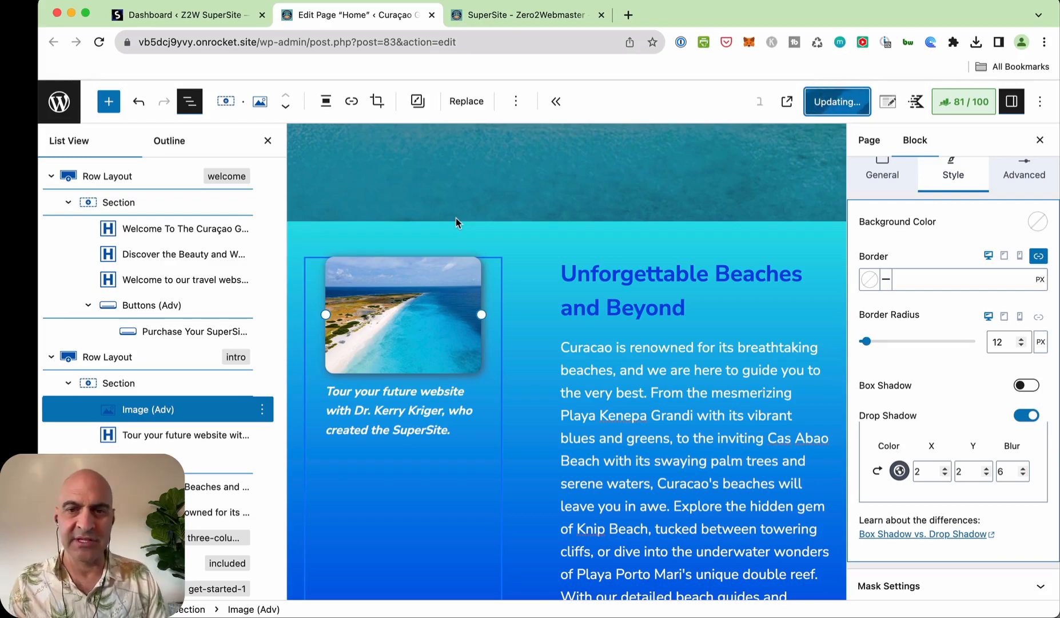
Change the "Unforgettable Beaches and Beyond" heading to Heading 2 and update the page.
{"action": "left_click", "coordinate": [602, 280]}
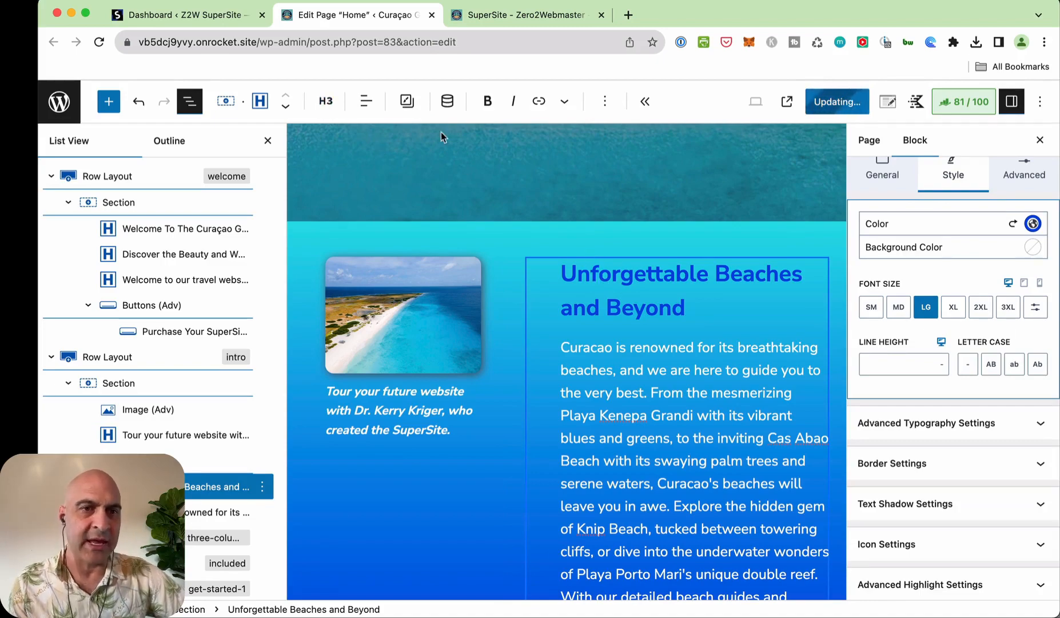
{"action": "scroll", "coordinate": [610, 312], "scroll_direction": "up", "scroll_amount": 10}
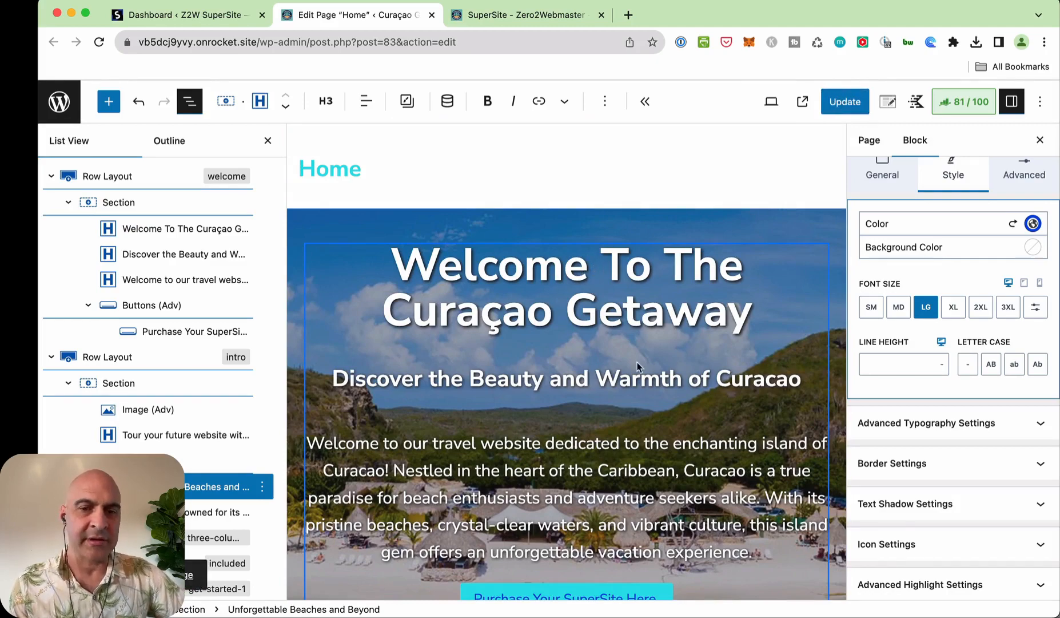
{"action": "scroll", "coordinate": [637, 363], "scroll_direction": "down", "scroll_amount": 10}
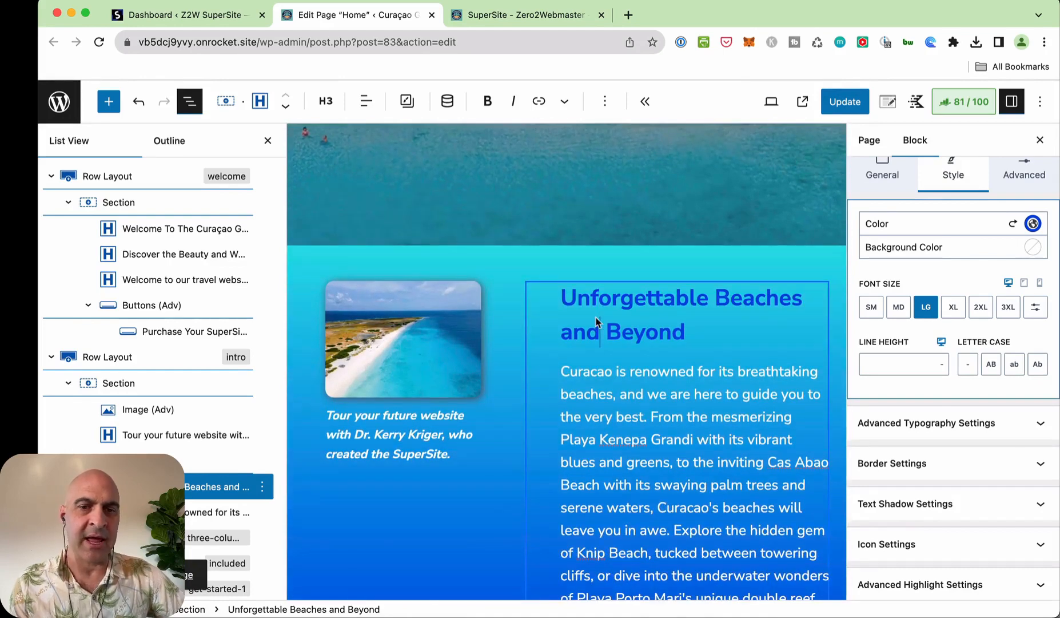
{"action": "left_click", "coordinate": [326, 101]}
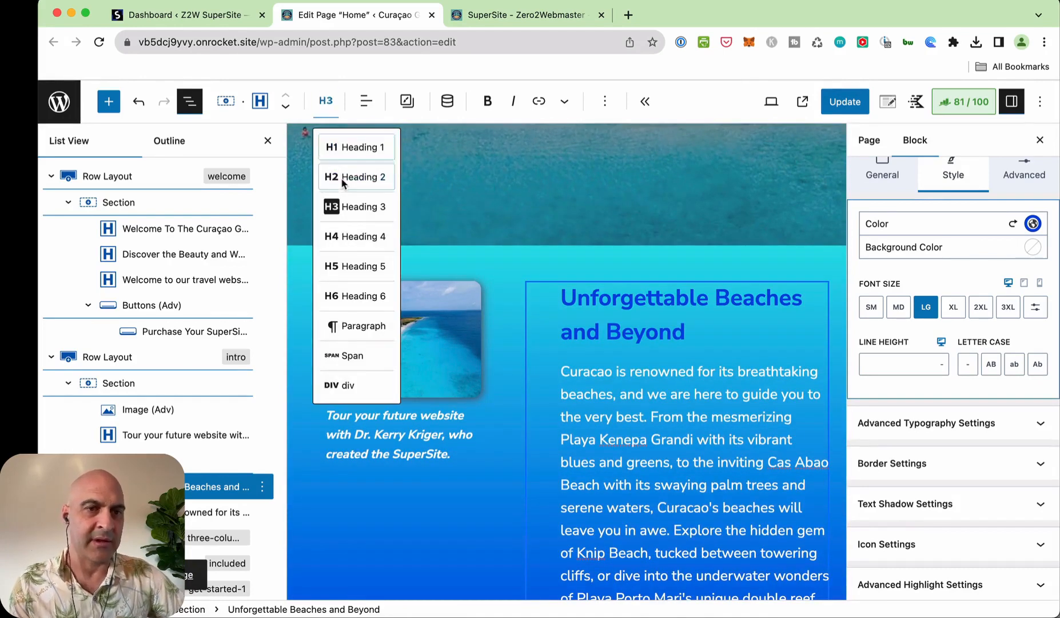
{"action": "left_click", "coordinate": [344, 181]}
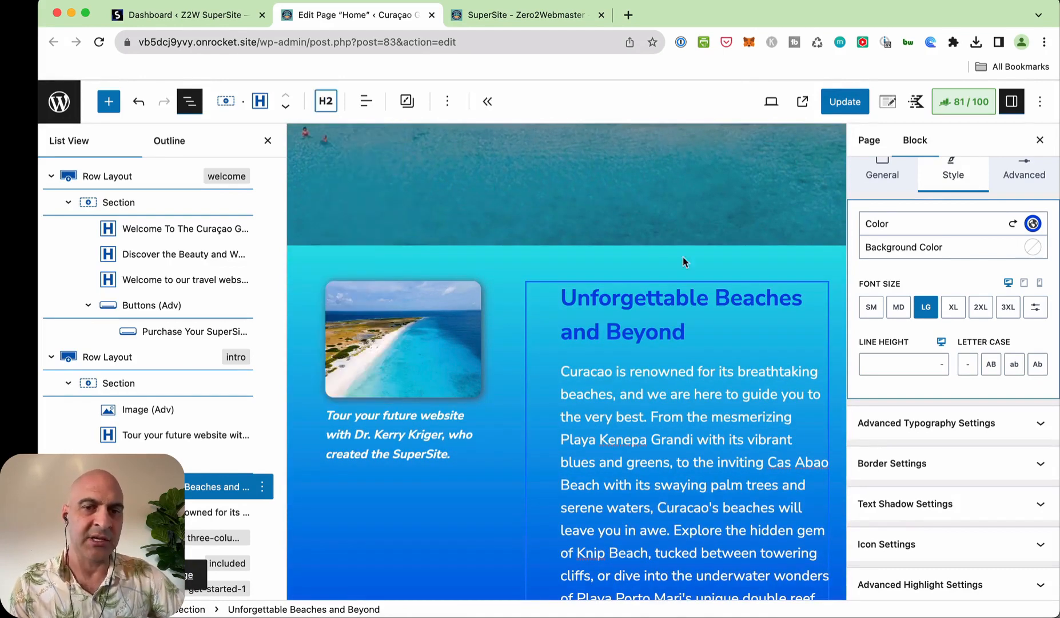
{"action": "left_click", "coordinate": [835, 103]}
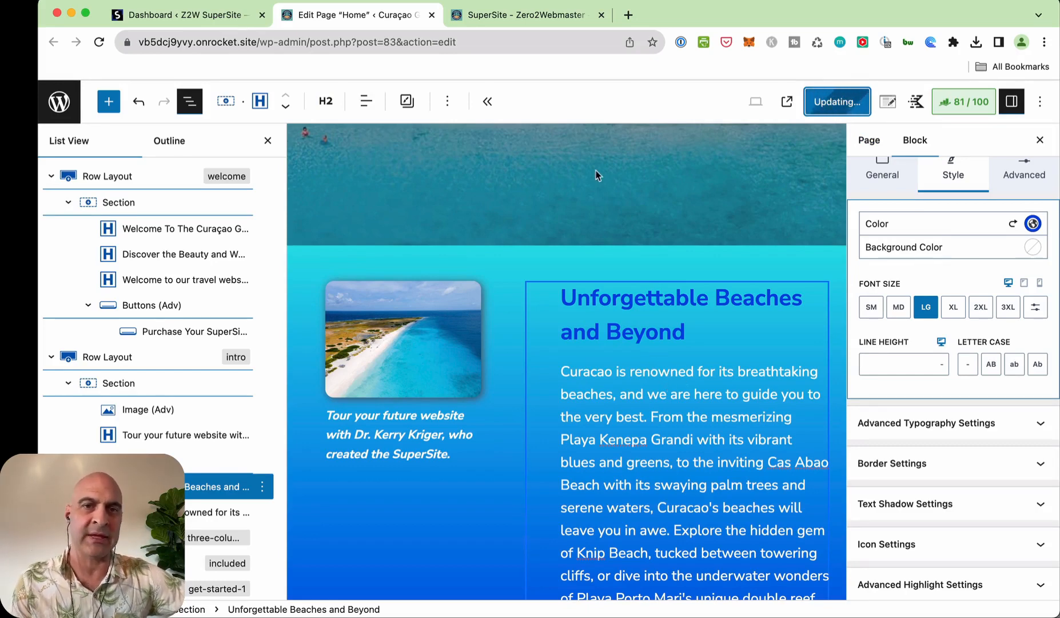
Reload the live homepage and examine the intro section's heading, beach image and caption spacing.
{"action": "left_click", "coordinate": [531, 21]}
{"action": "left_click", "coordinate": [452, 48]}
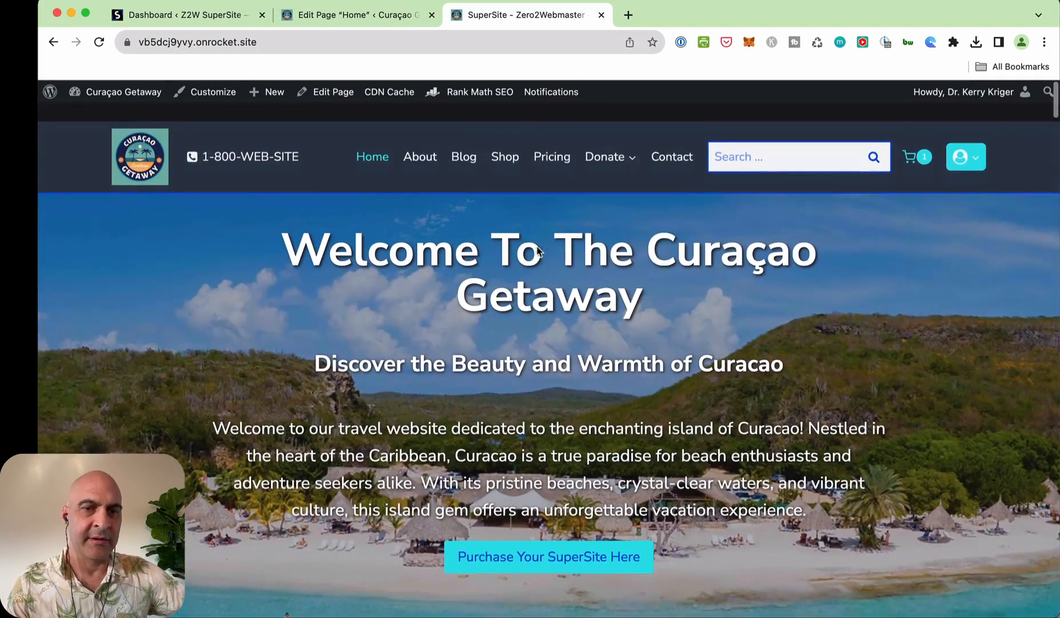
{"action": "scroll", "coordinate": [537, 250], "scroll_direction": "down", "scroll_amount": 1}
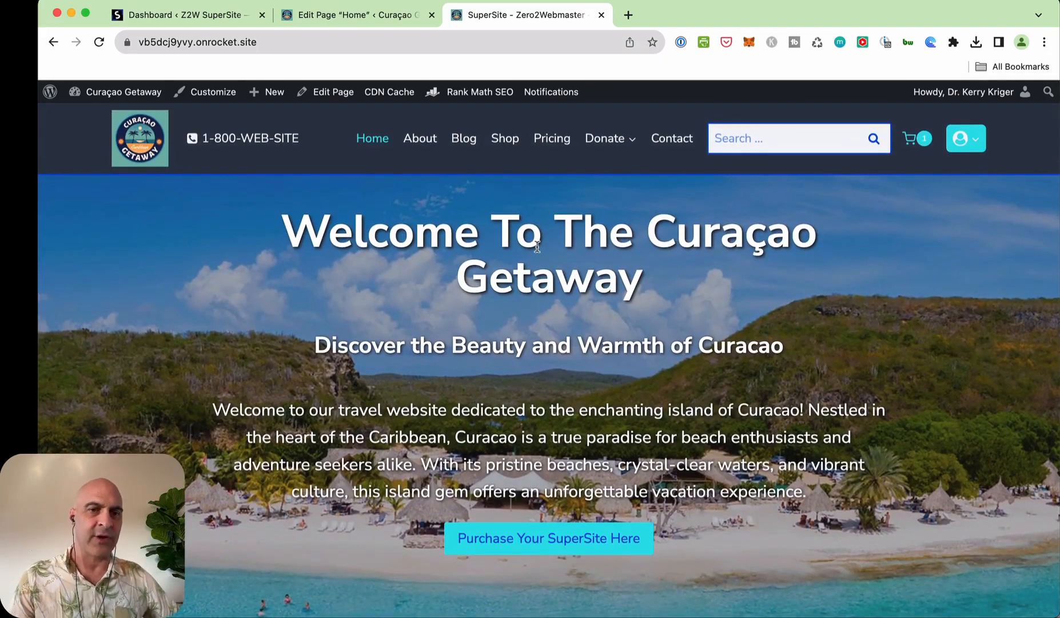
{"action": "scroll", "coordinate": [537, 247], "scroll_direction": "down", "scroll_amount": 10}
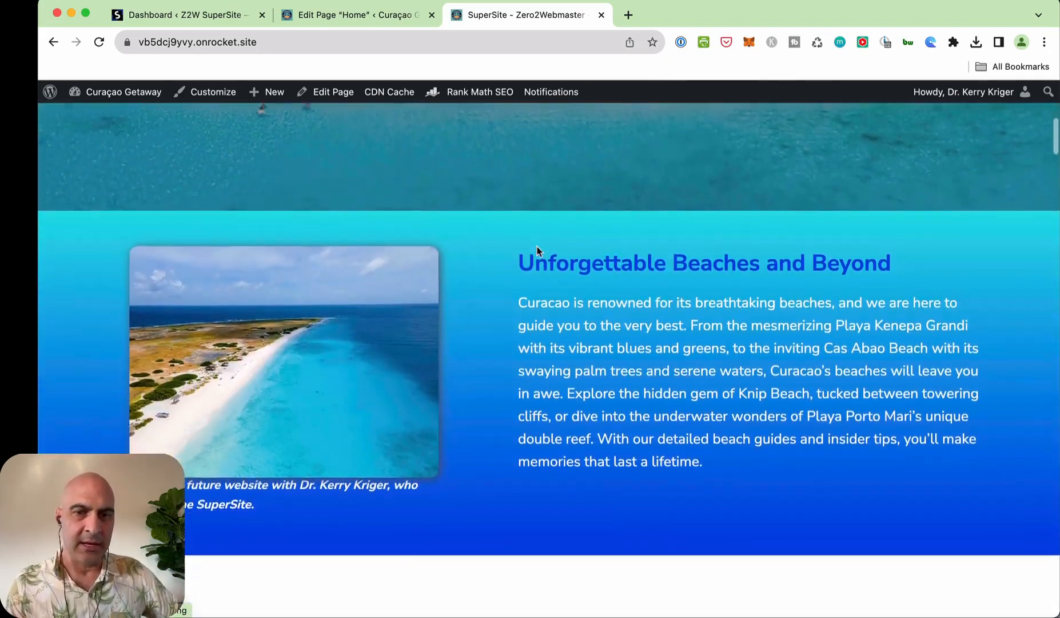
{"action": "scroll", "coordinate": [538, 249], "scroll_direction": "down", "scroll_amount": 1}
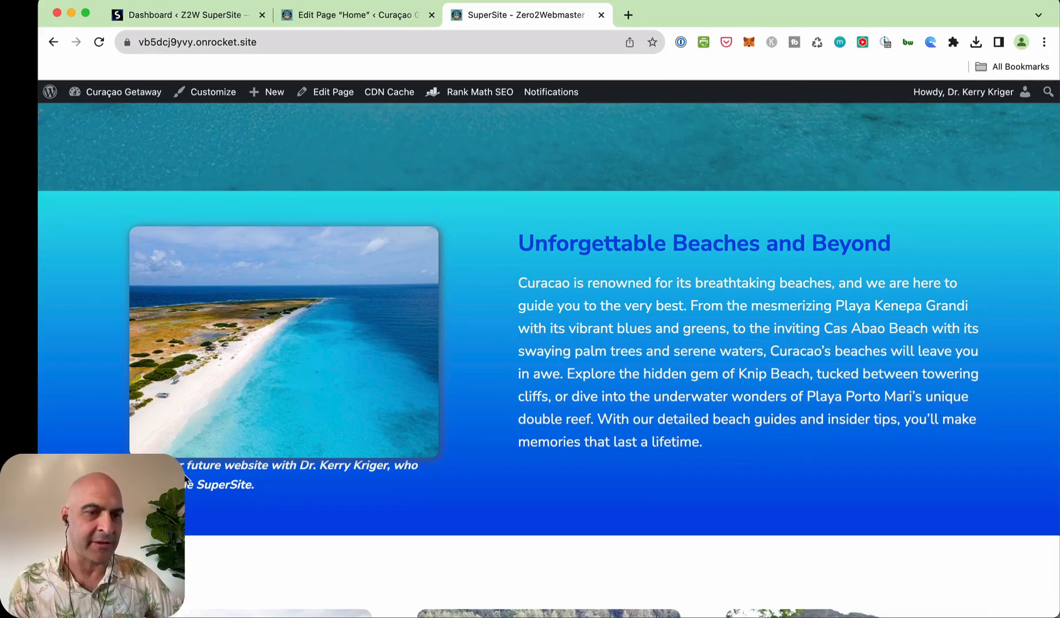
Clear the top margin of the caption below the beach image and update the page.
{"action": "left_click", "coordinate": [395, 17]}
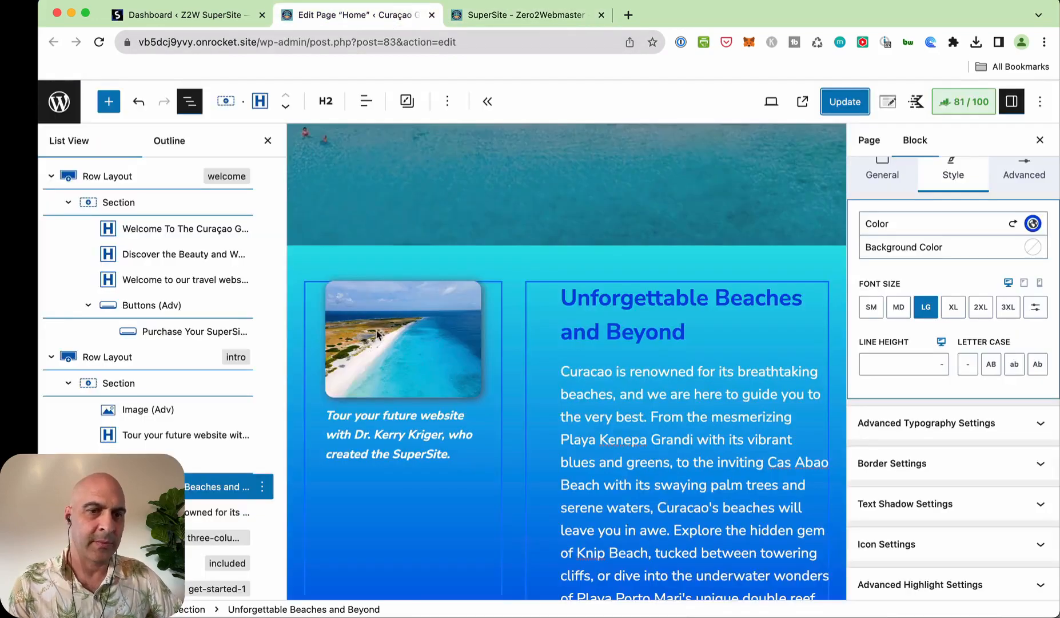
{"action": "triple_click", "coordinate": [378, 429]}
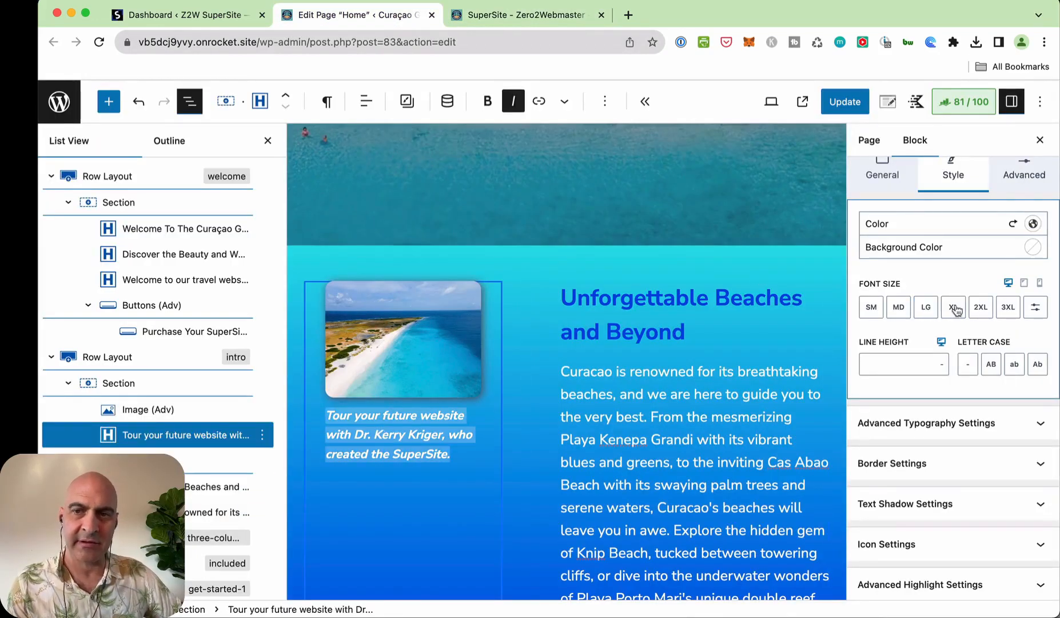
{"action": "scroll", "coordinate": [1023, 200], "scroll_direction": "up", "scroll_amount": 2}
{"action": "left_click", "coordinate": [1019, 225]}
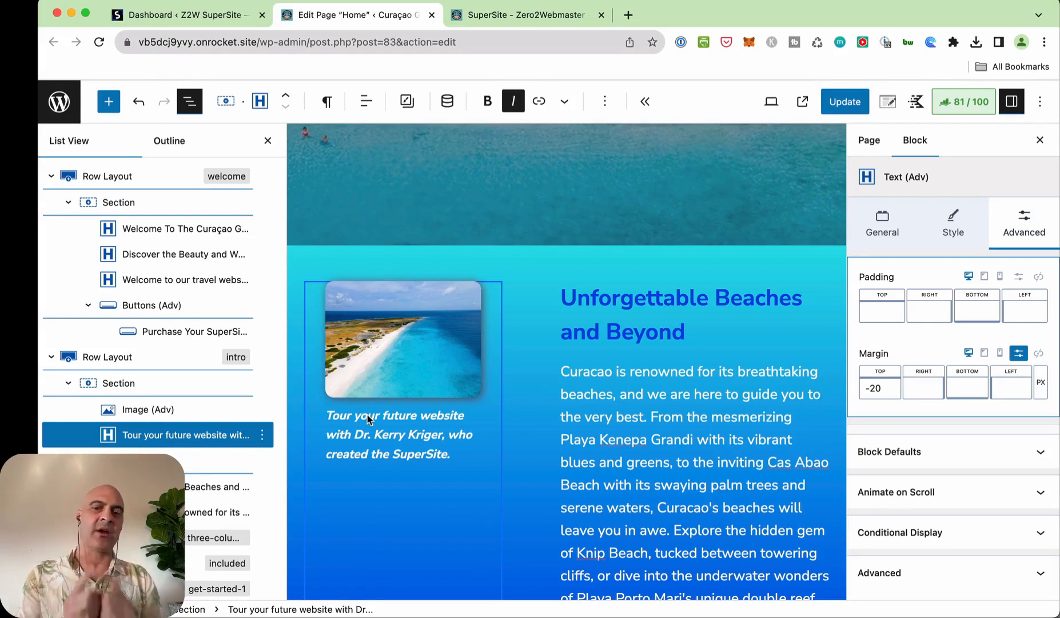
{"action": "left_click", "coordinate": [869, 388]}
{"action": "key", "text": "BackSpace"}
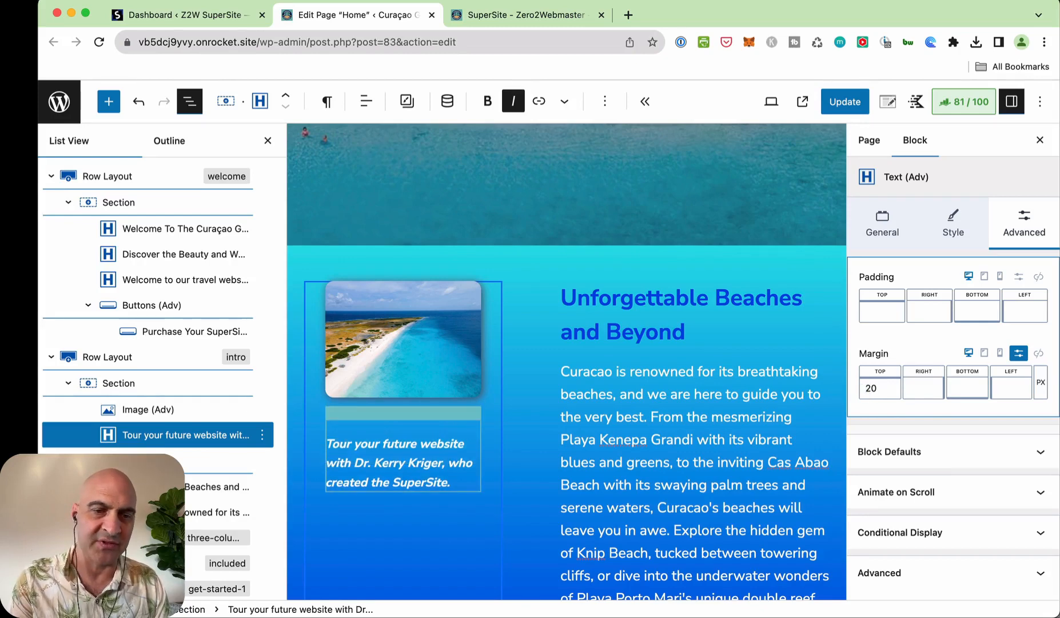
{"action": "key", "text": "BackSpace"}
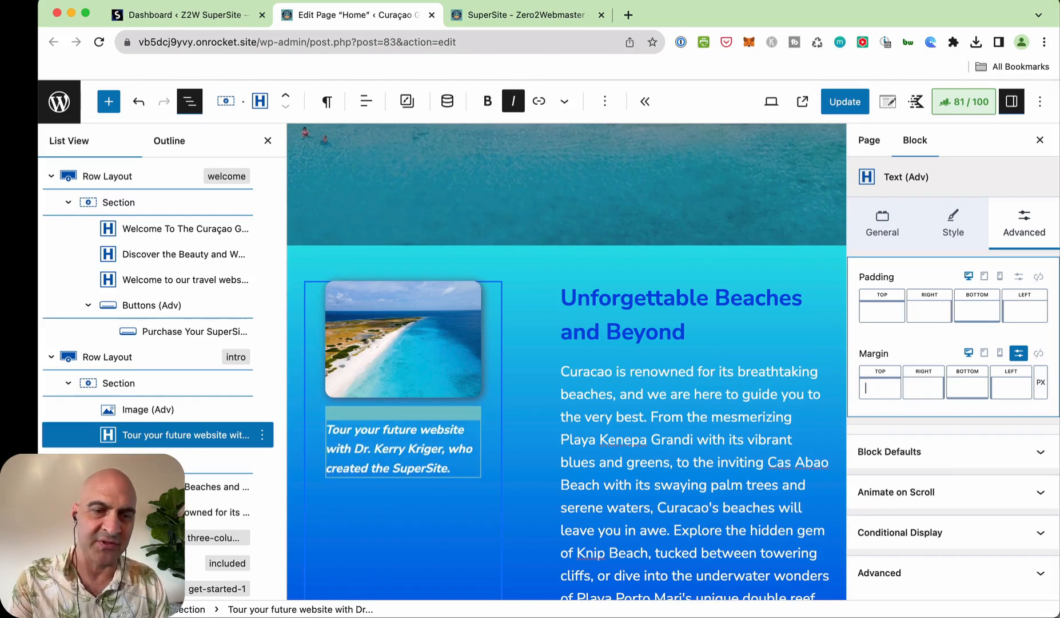
{"action": "left_click", "coordinate": [843, 105]}
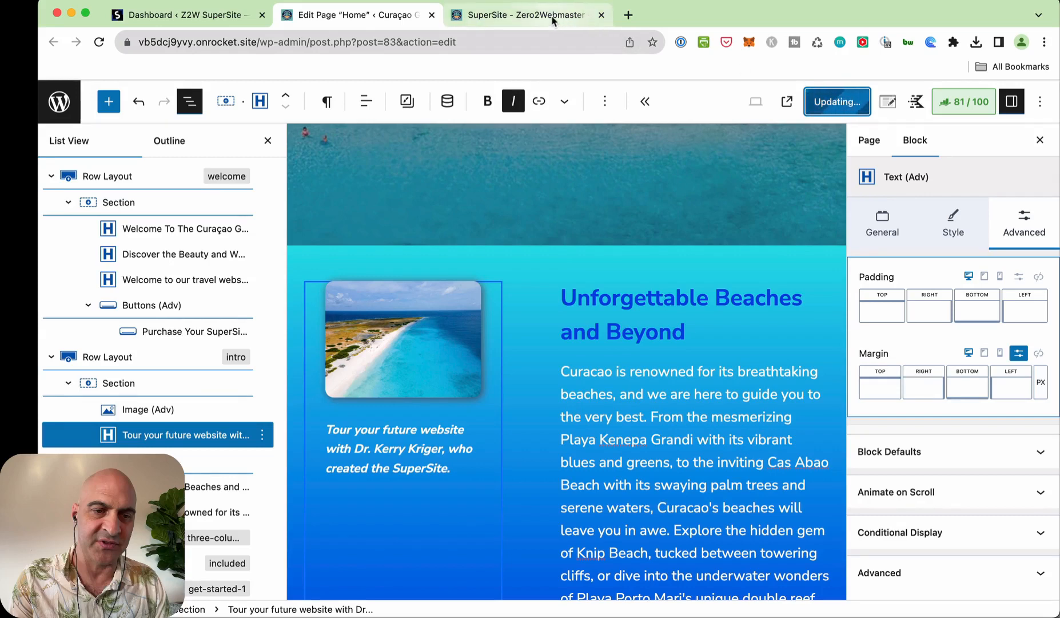
Reload the live homepage to check the spacing between the beach image and its caption, and return to the page editor.
{"action": "left_click", "coordinate": [511, 16]}
{"action": "left_click", "coordinate": [470, 45]}
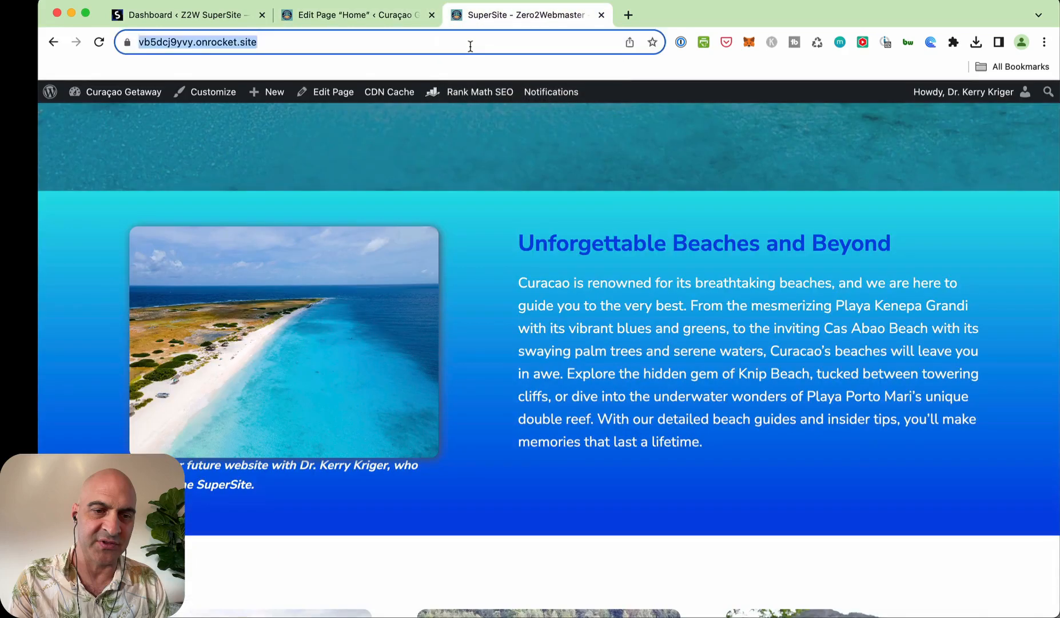
{"action": "key", "text": "Return"}
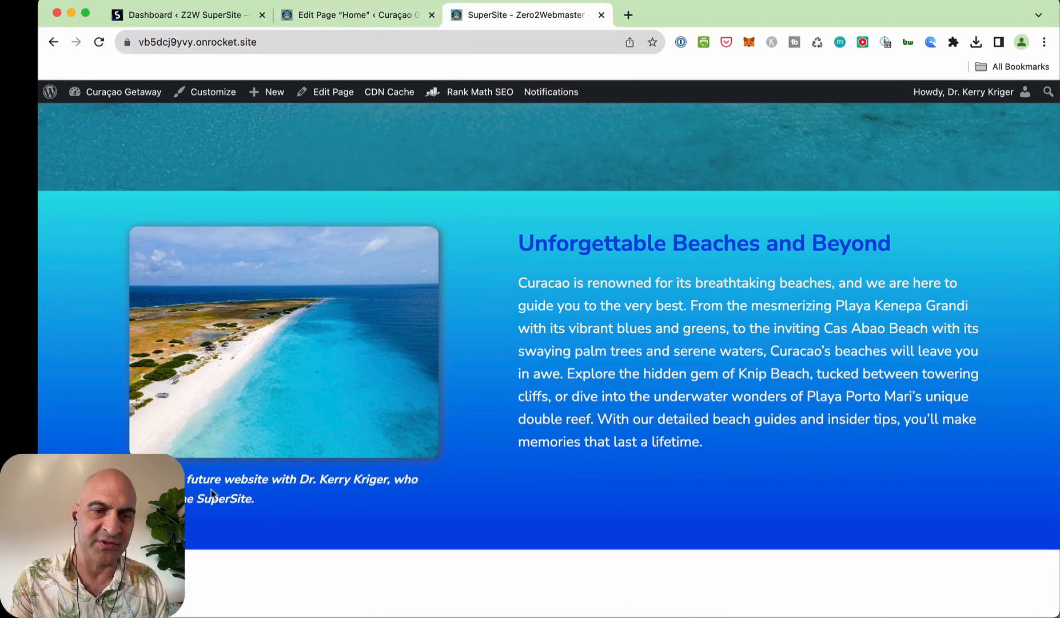
{"action": "left_click", "coordinate": [400, 16]}
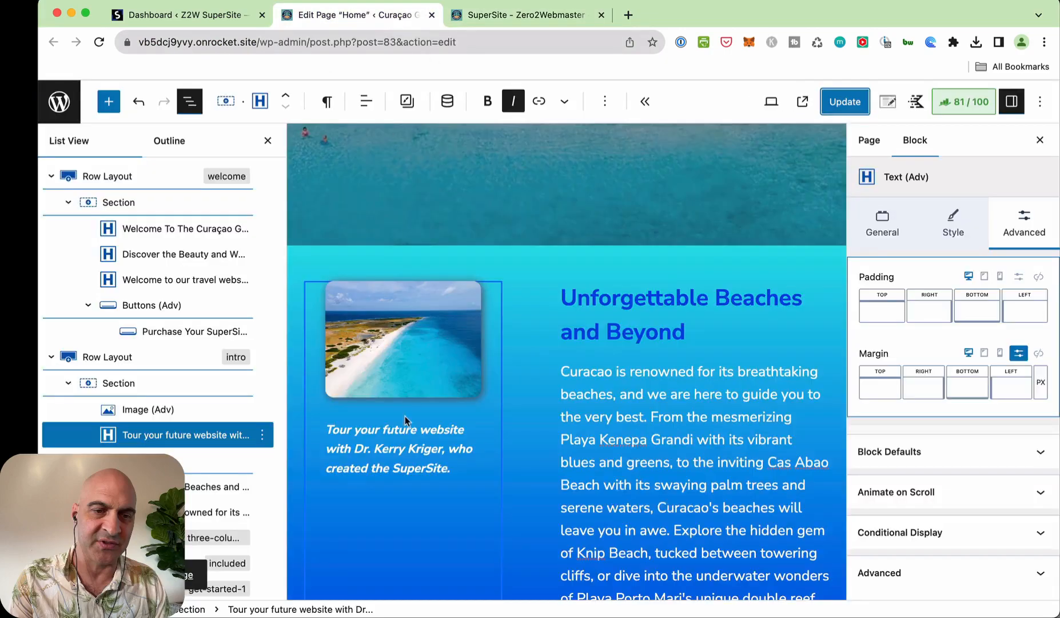
Try the beach image caption without italics and reapply the italic formatting.
{"action": "triple_click", "coordinate": [403, 458]}
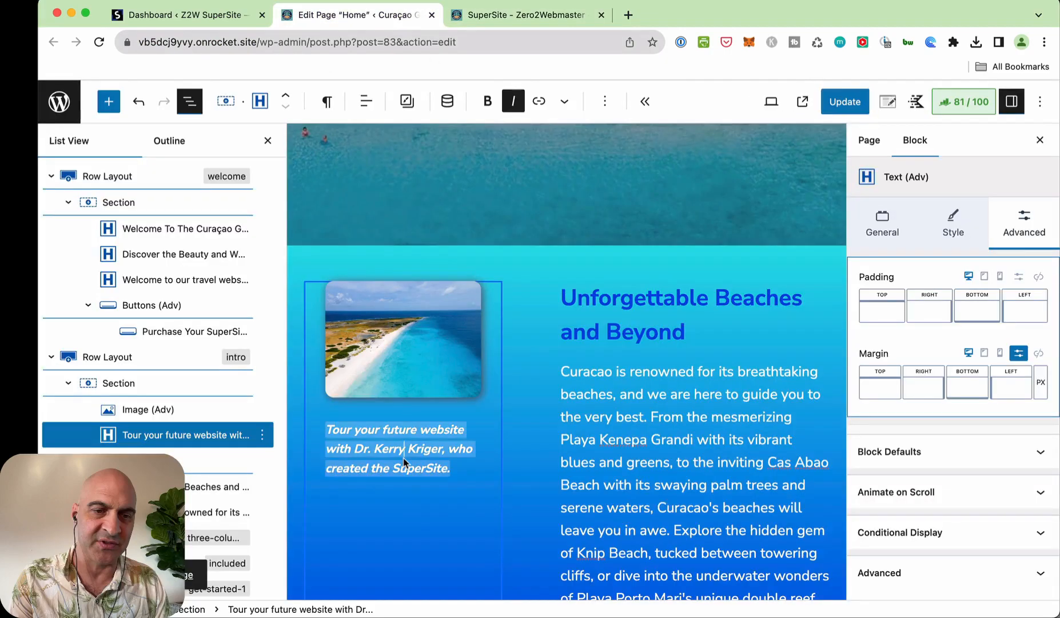
{"action": "left_click", "coordinate": [514, 103]}
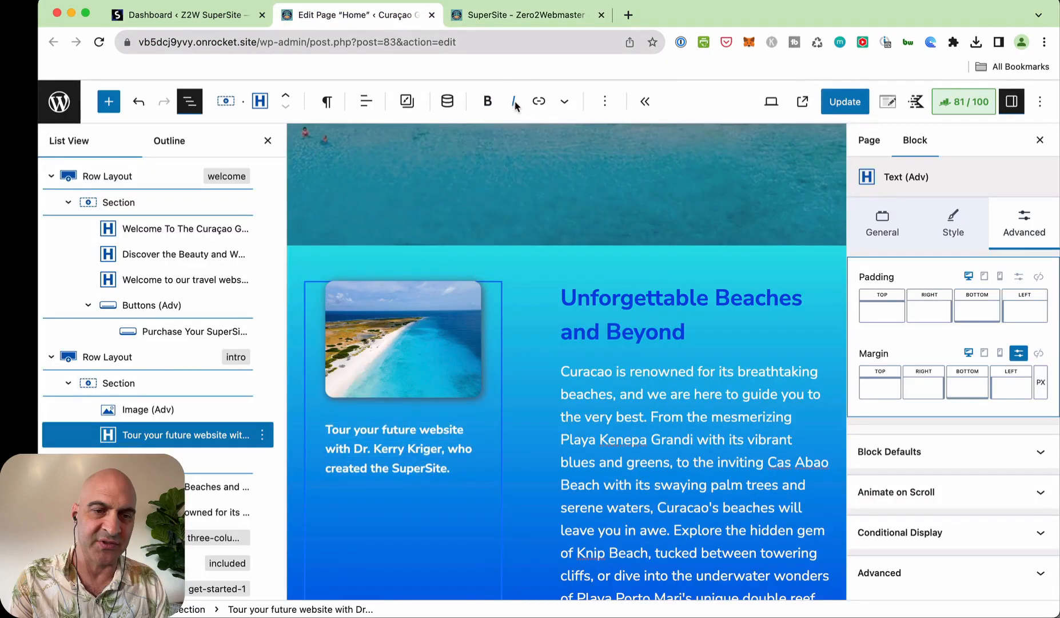
{"action": "triple_click", "coordinate": [397, 450]}
{"action": "left_click", "coordinate": [515, 103]}
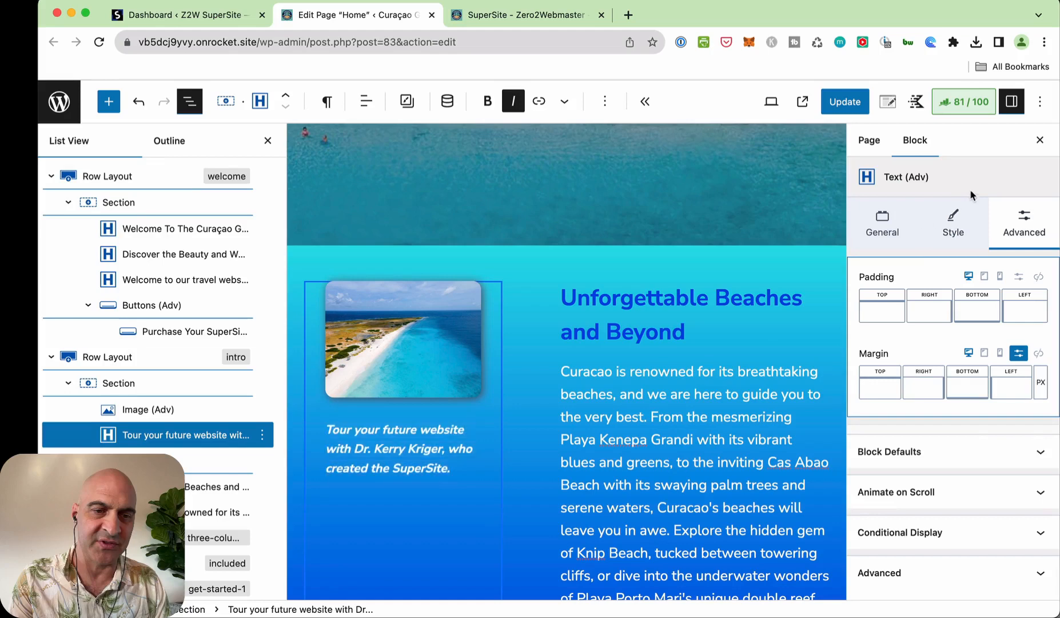
Set the beach image caption's font size to MD and its line height unit to EM.
{"action": "left_click", "coordinate": [956, 221]}
{"action": "left_click", "coordinate": [901, 367]}
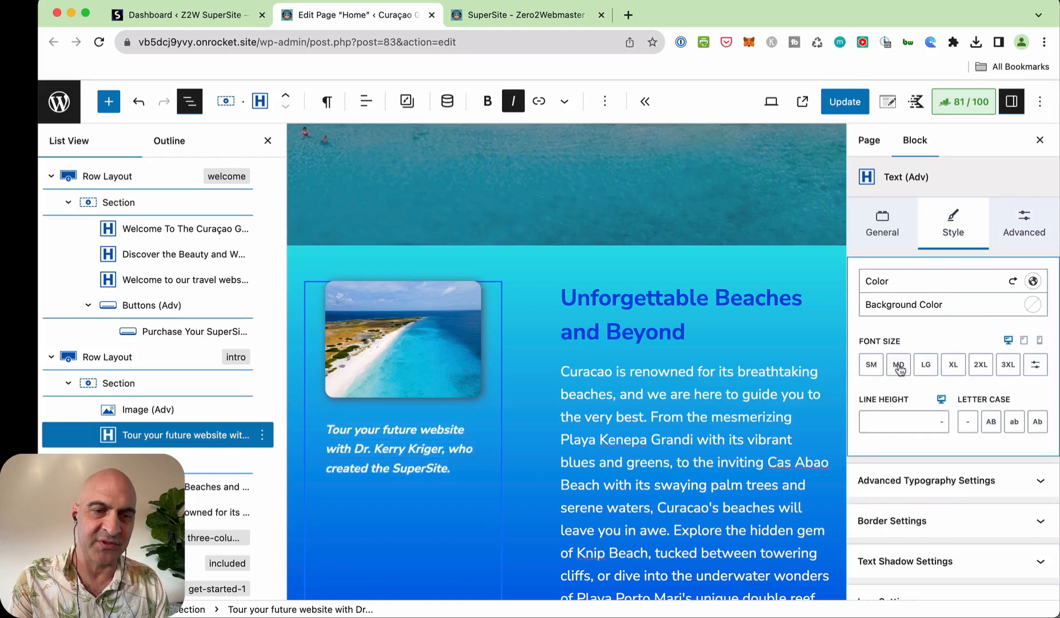
{"action": "left_click", "coordinate": [895, 424]}
{"action": "left_click", "coordinate": [942, 426]}
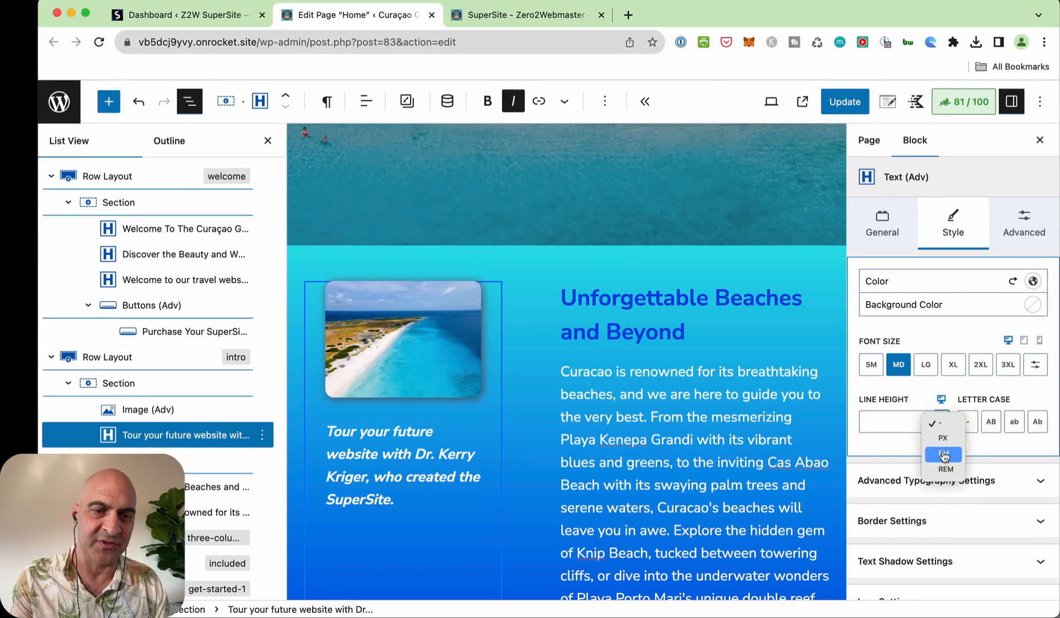
{"action": "left_click", "coordinate": [948, 456]}
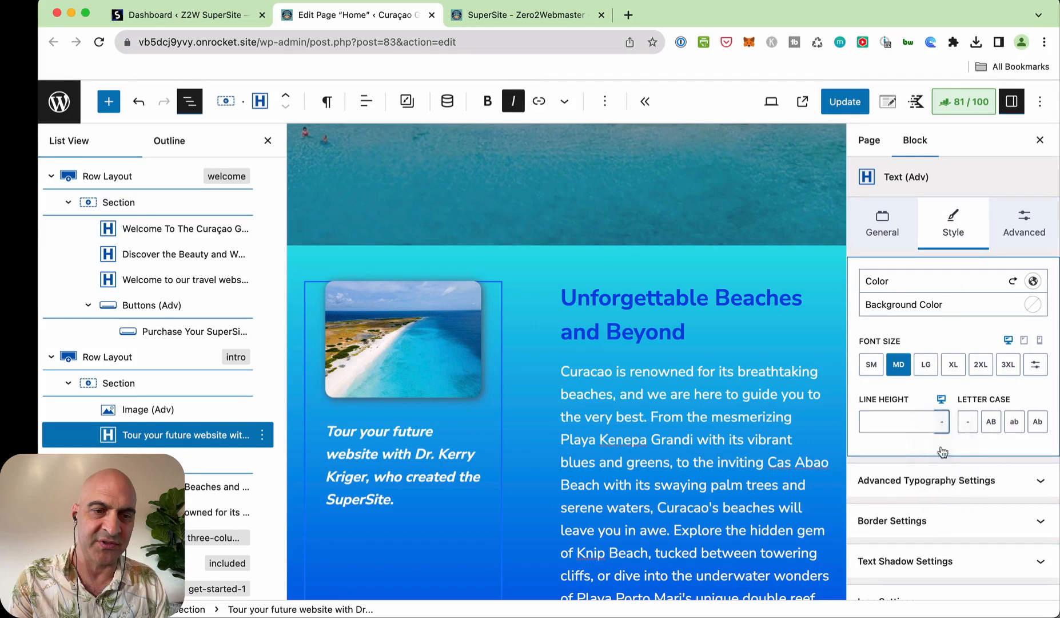
Compare caption line heights of 1.2 and 1.3 em, keep 1.3, and update the page.
{"action": "left_click", "coordinate": [890, 423]}
{"action": "type", "text": "1.2"}
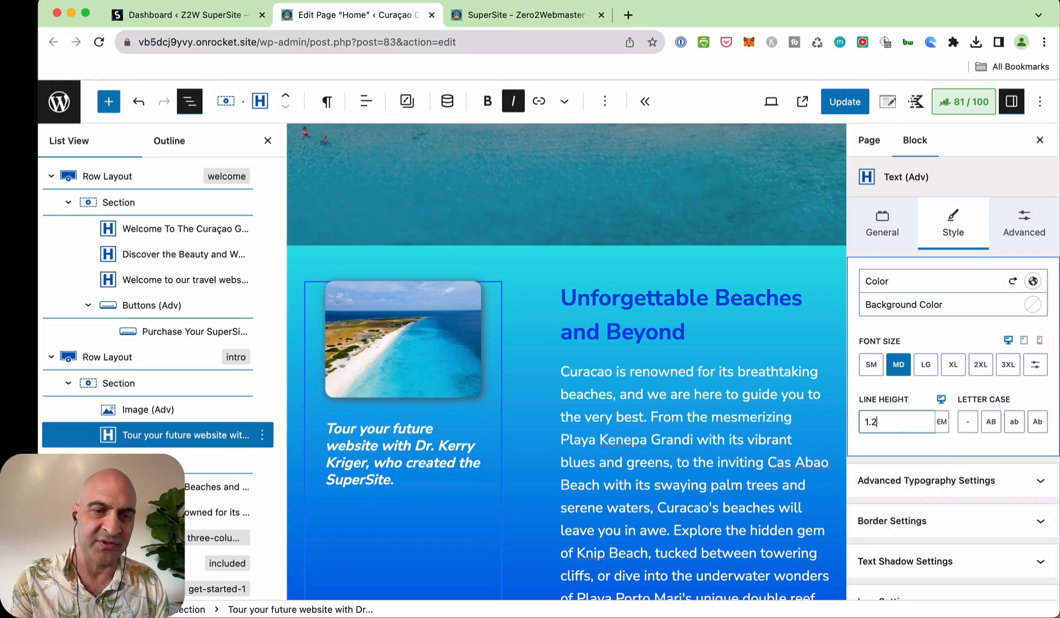
{"action": "key", "text": "BackSpace"}
{"action": "type", "text": "3"}
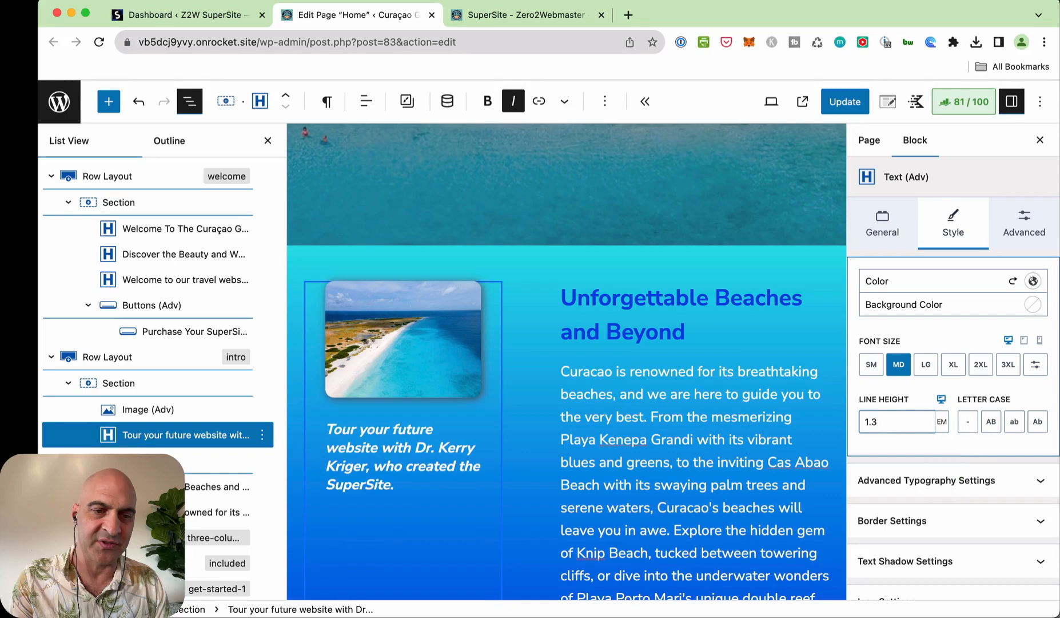
{"action": "key", "text": "BackSpace"}
{"action": "type", "text": "2"}
{"action": "key", "text": "BackSpace"}
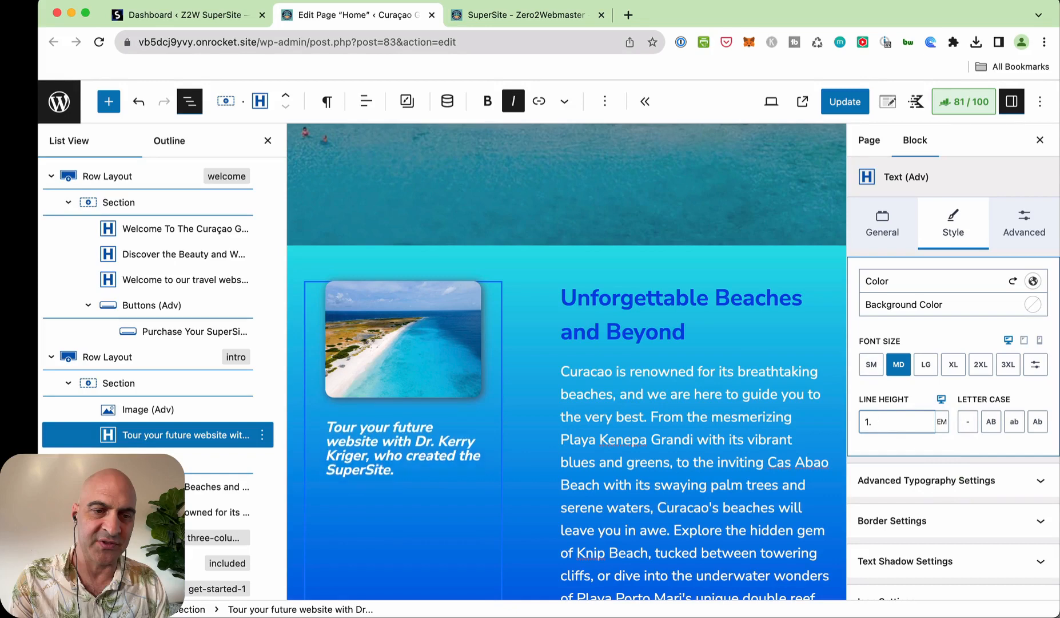
{"action": "type", "text": "3"}
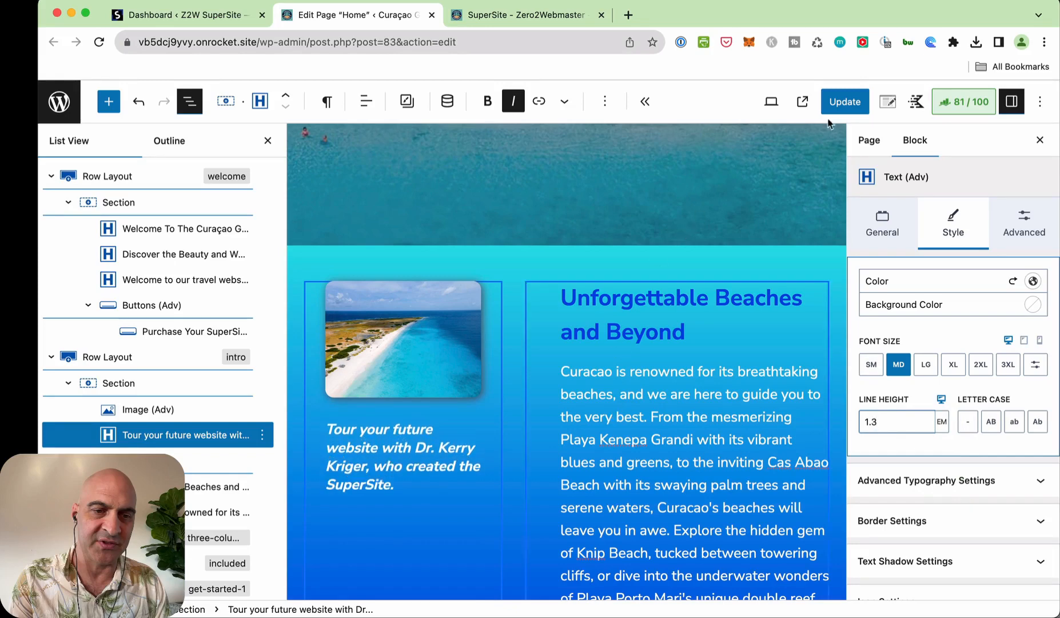
{"action": "left_click", "coordinate": [844, 108]}
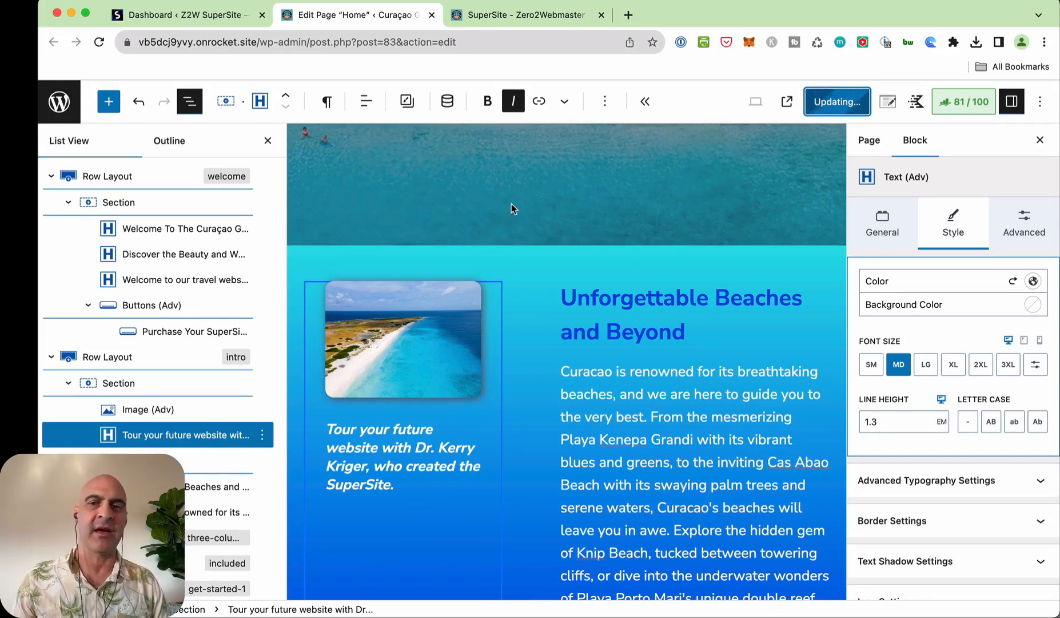
Review the live homepage from the welcome section down through the intro and three-column sections.
{"action": "left_click", "coordinate": [517, 20]}
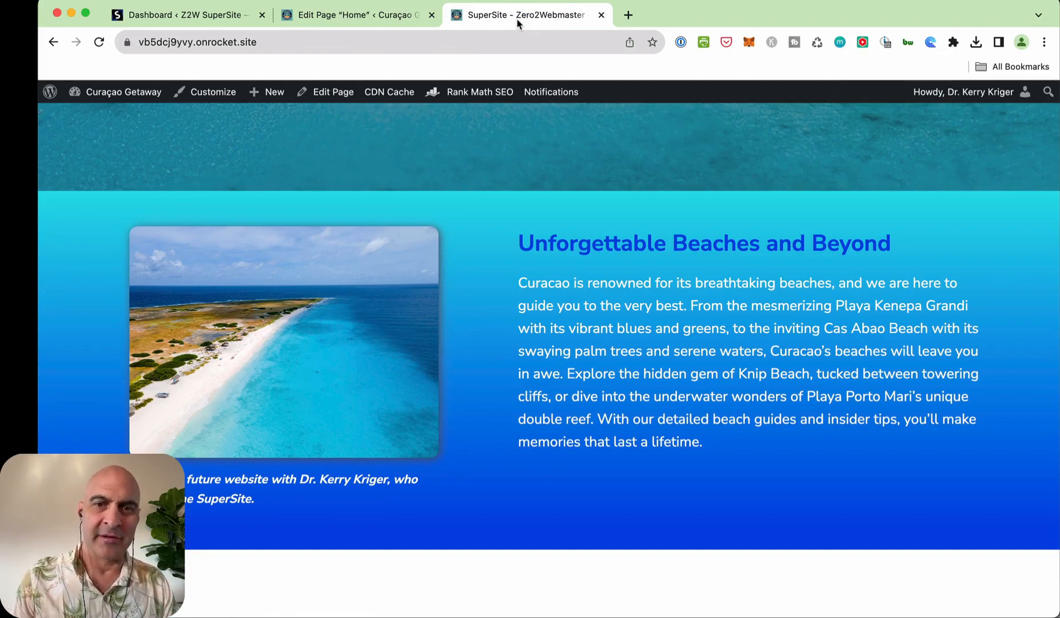
{"action": "scroll", "coordinate": [644, 260], "scroll_direction": "up", "scroll_amount": 4}
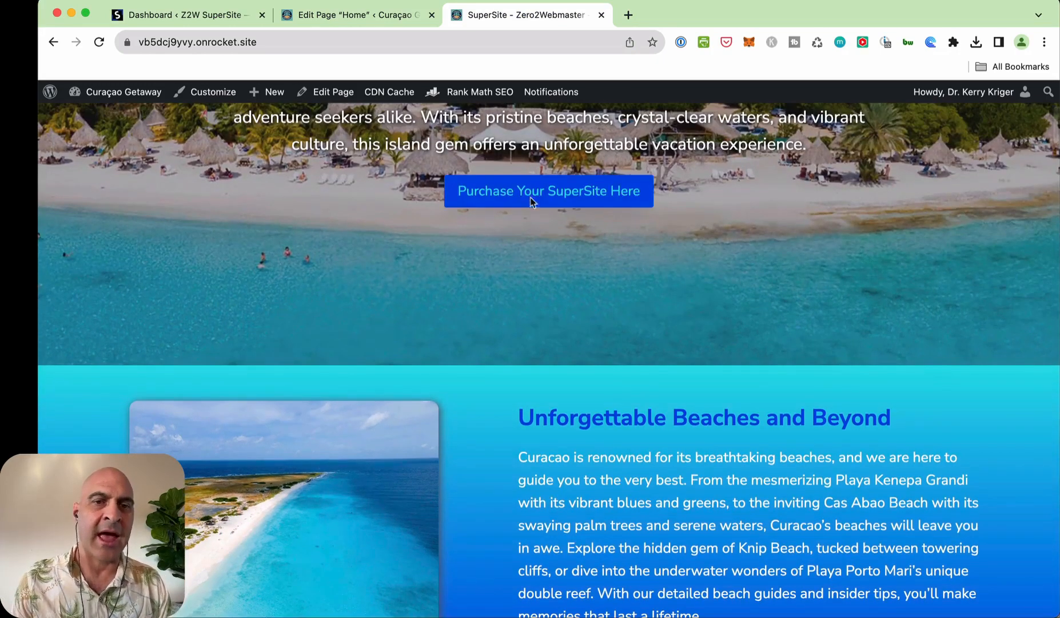
{"action": "scroll", "coordinate": [579, 299], "scroll_direction": "up", "scroll_amount": 5}
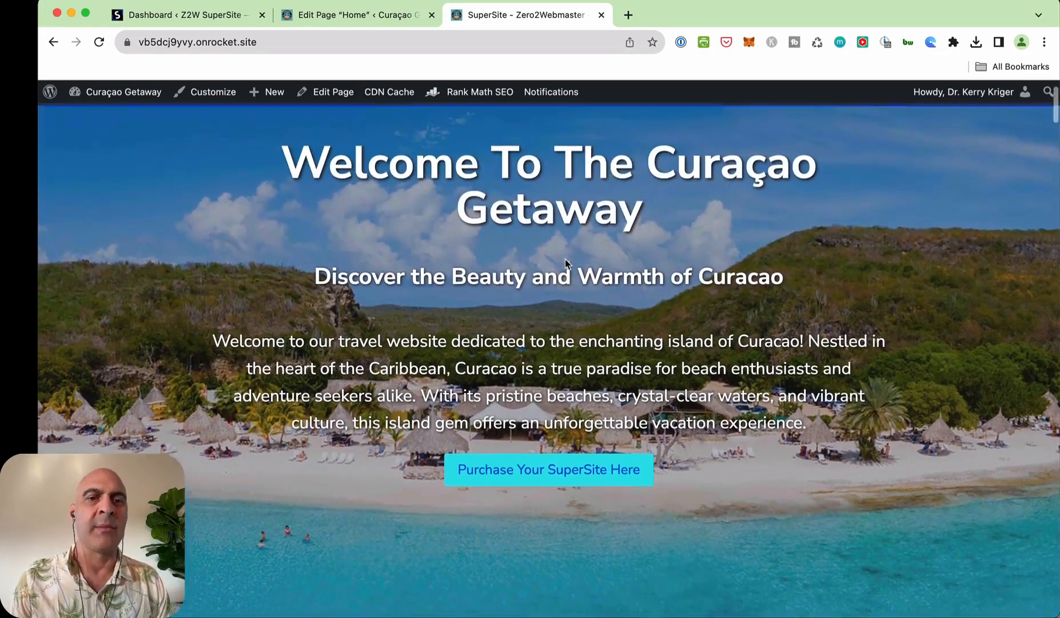
{"action": "scroll", "coordinate": [565, 263], "scroll_direction": "down", "scroll_amount": 10}
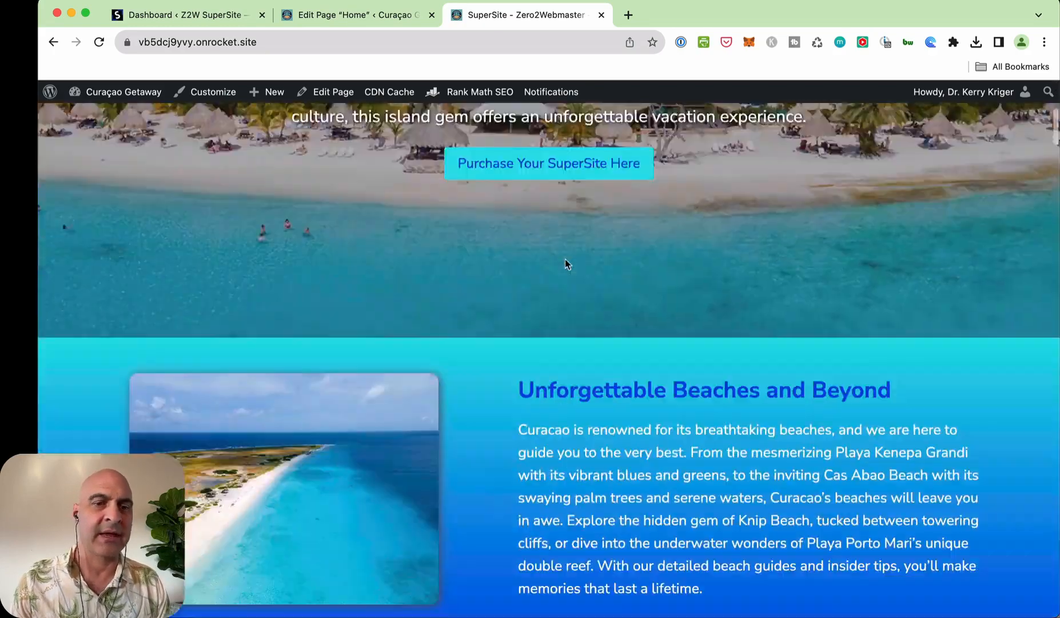
{"action": "scroll", "coordinate": [565, 263], "scroll_direction": "down", "scroll_amount": 10}
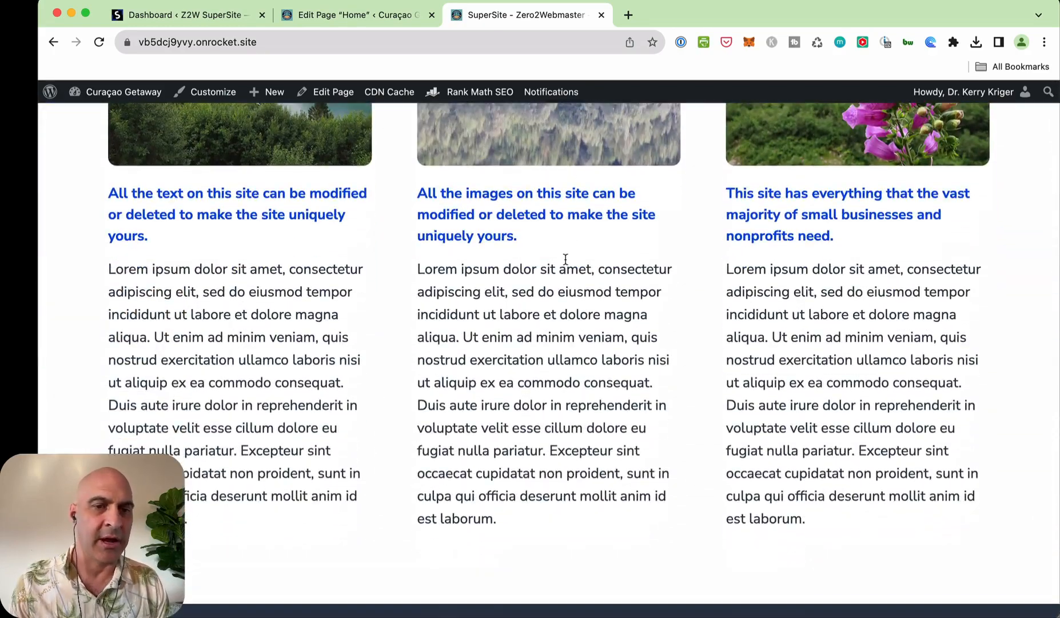
Review the rest of the live homepage, from the get-started banner through the testimonial and the two-column image section.
{"action": "scroll", "coordinate": [565, 259], "scroll_direction": "down", "scroll_amount": 10}
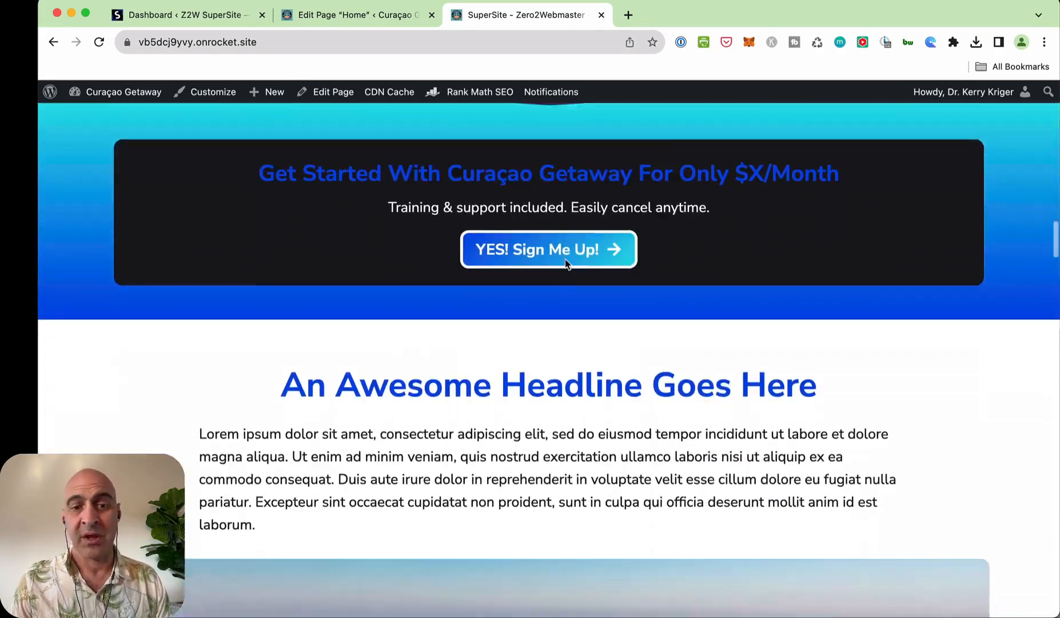
{"action": "scroll", "coordinate": [565, 263], "scroll_direction": "down", "scroll_amount": 10}
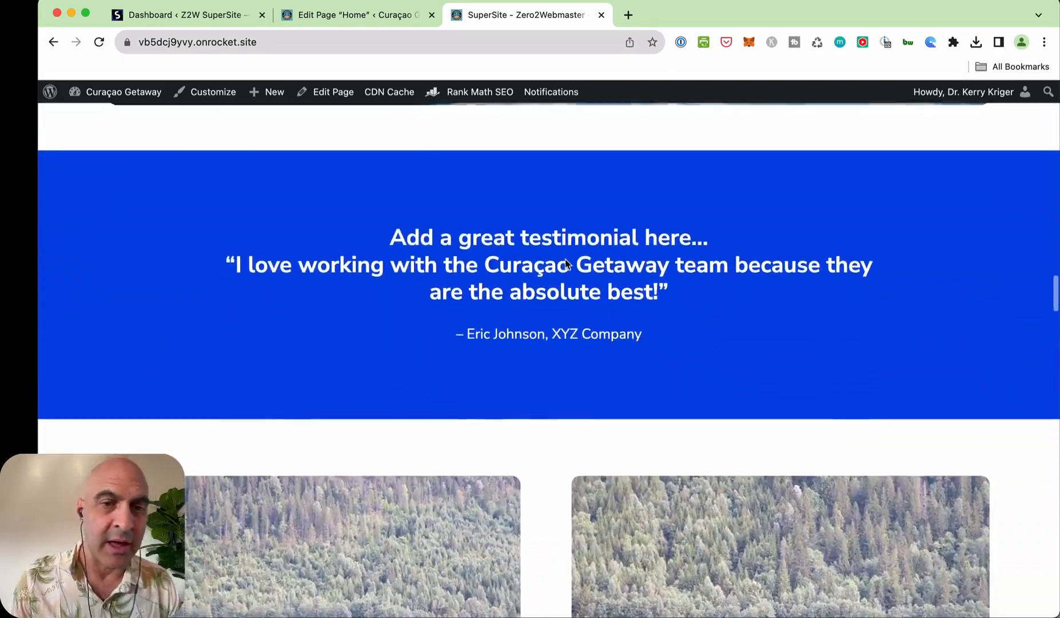
{"action": "scroll", "coordinate": [566, 260], "scroll_direction": "up", "scroll_amount": 5}
{"action": "scroll", "coordinate": [565, 259], "scroll_direction": "up", "scroll_amount": 3}
{"action": "scroll", "coordinate": [565, 258], "scroll_direction": "down", "scroll_amount": 10}
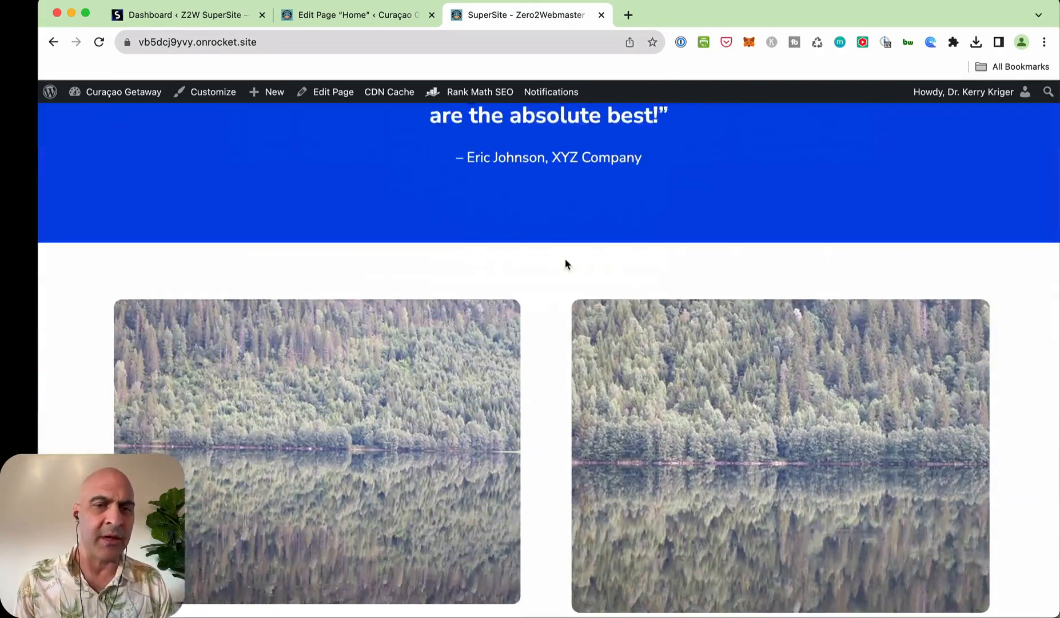
{"action": "scroll", "coordinate": [565, 262], "scroll_direction": "down", "scroll_amount": 3}
Return to the page editor and select the three-column row below the intro section.
{"action": "left_click", "coordinate": [376, 17]}
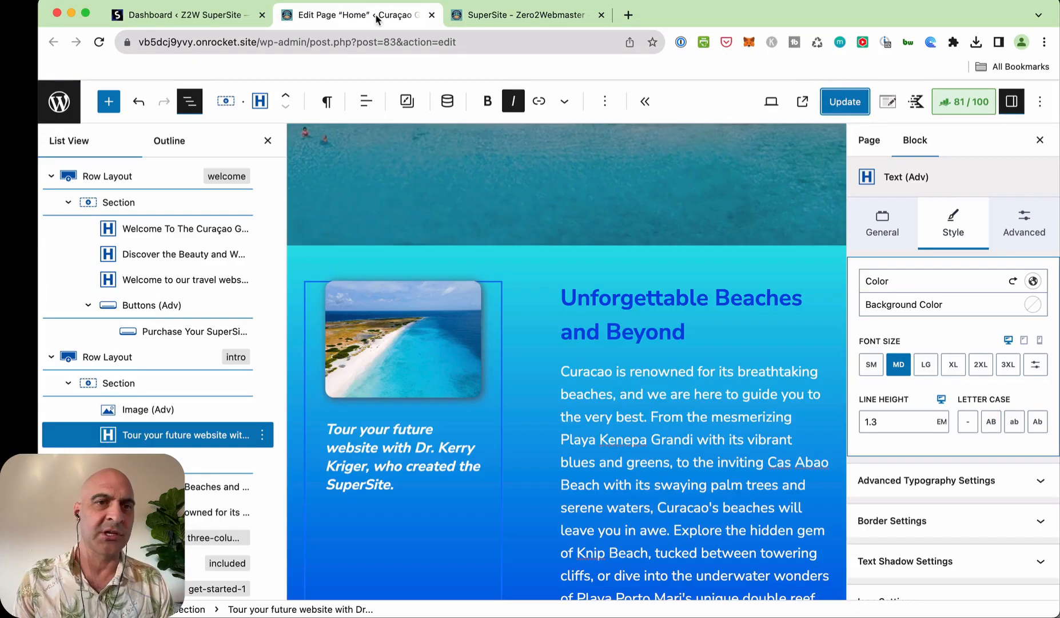
{"action": "scroll", "coordinate": [455, 305], "scroll_direction": "down", "scroll_amount": 8}
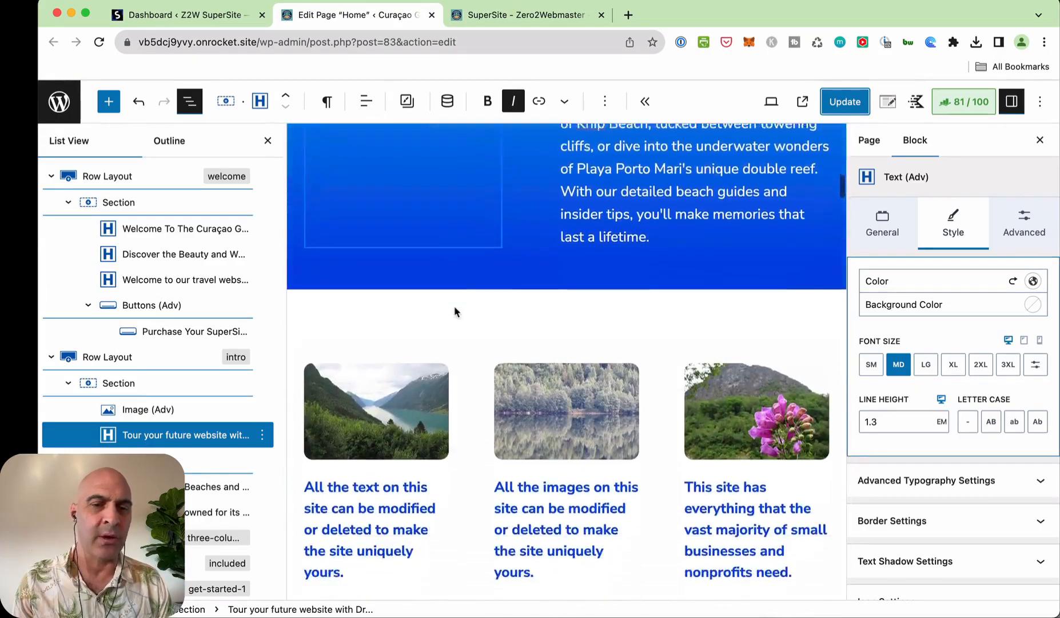
{"action": "scroll", "coordinate": [455, 309], "scroll_direction": "up", "scroll_amount": 1}
{"action": "left_click", "coordinate": [452, 275]}
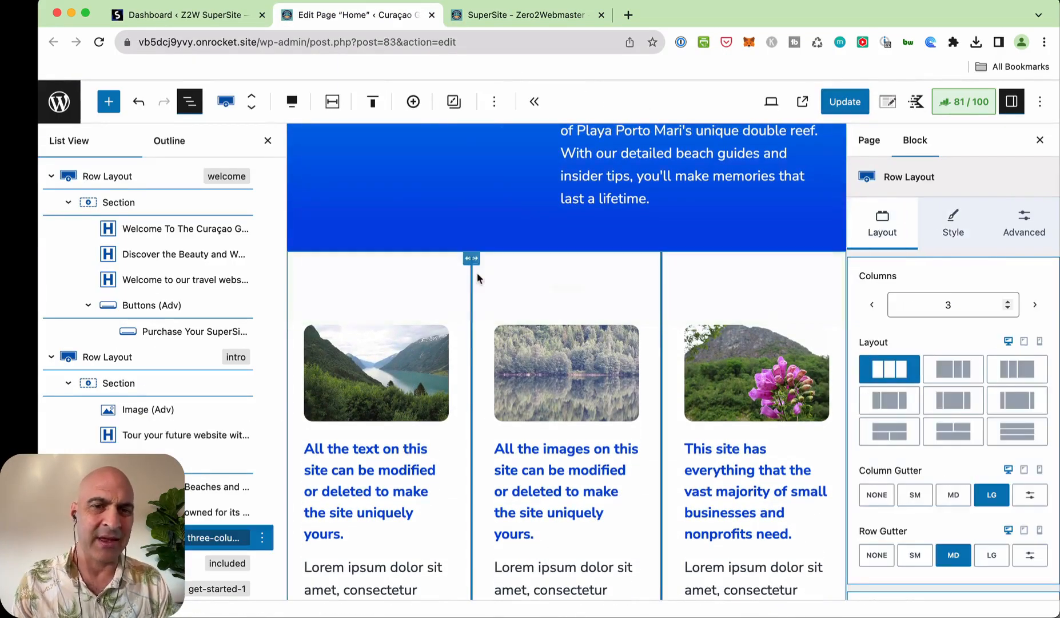
{"action": "scroll", "coordinate": [444, 295], "scroll_direction": "down", "scroll_amount": 1}
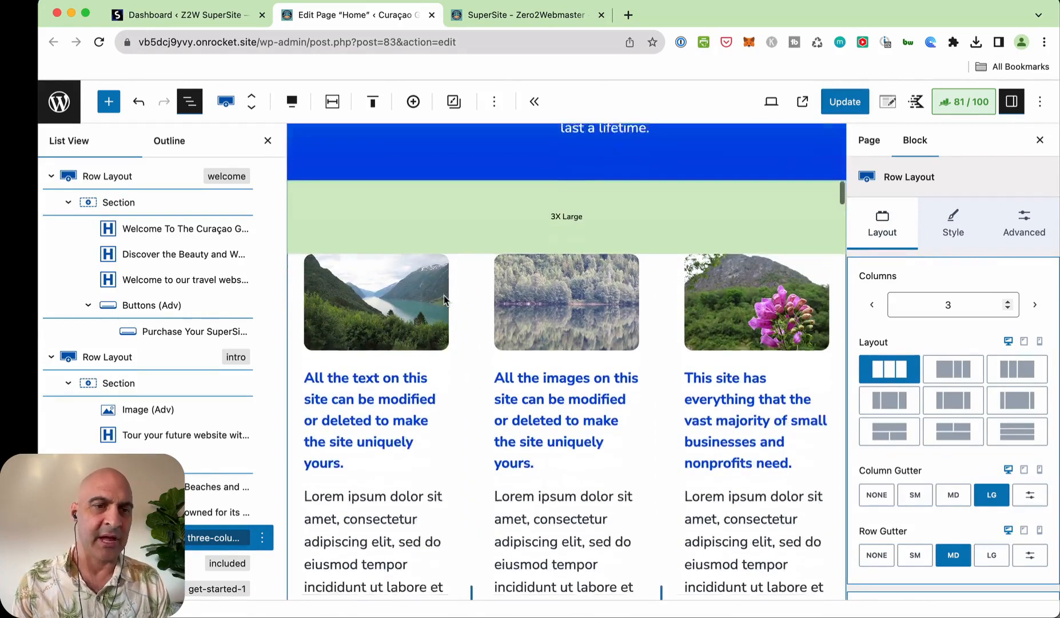
Collapse the welcome and intro rows in the block list, then hide the list and show it again.
{"action": "left_click", "coordinate": [51, 176]}
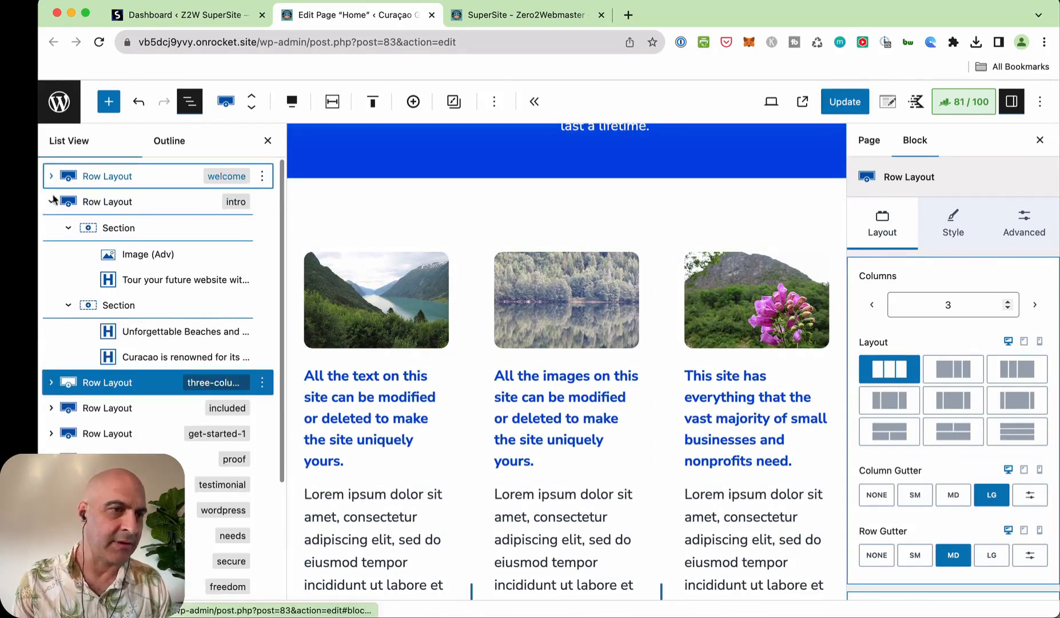
{"action": "left_click", "coordinate": [51, 202]}
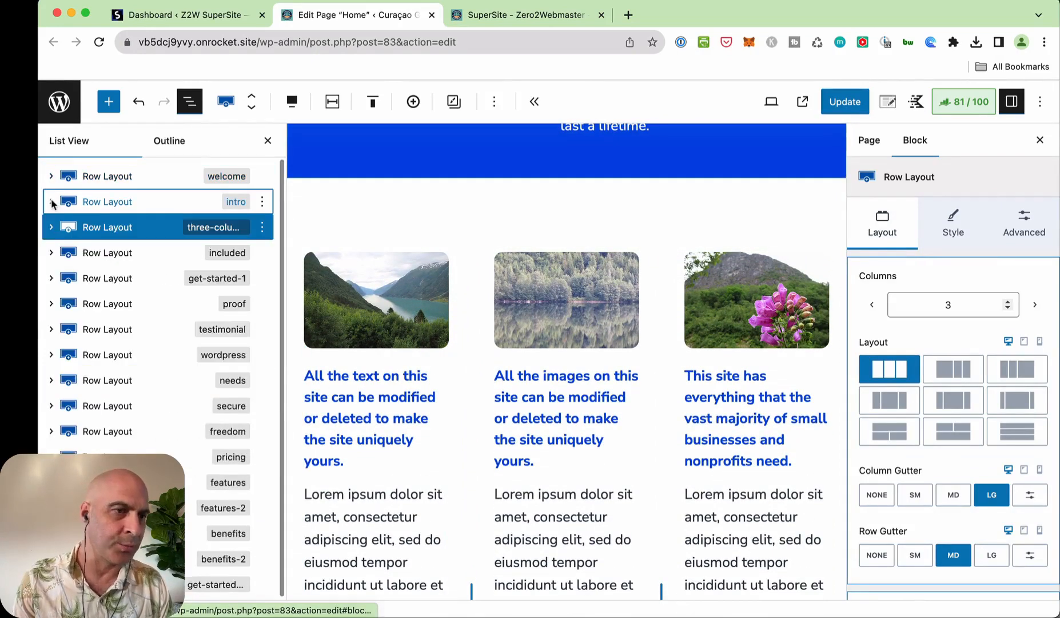
{"action": "left_click", "coordinate": [267, 141]}
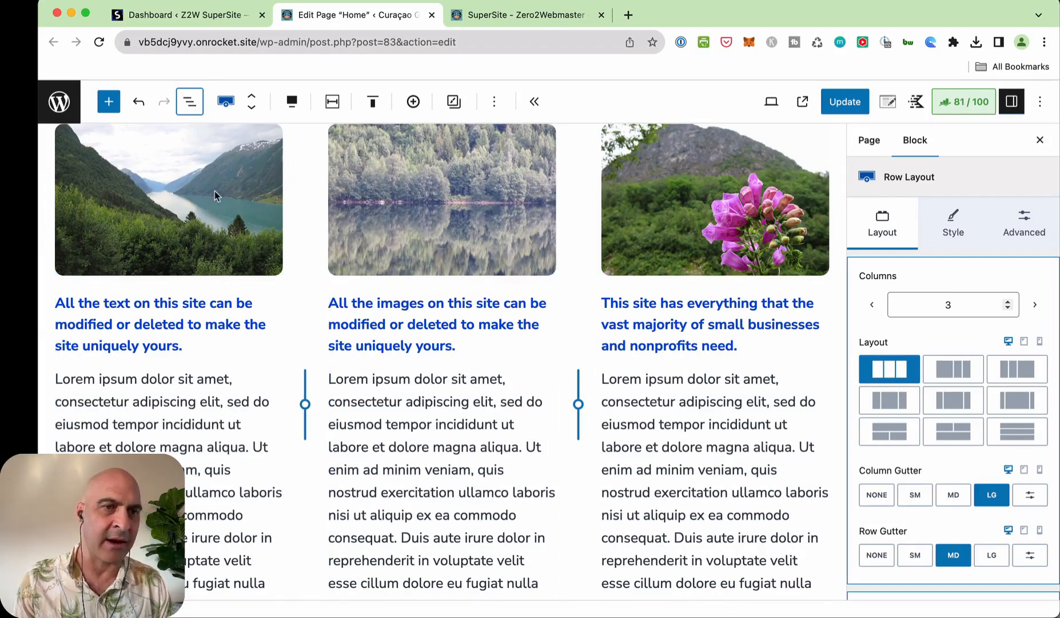
{"action": "left_click", "coordinate": [191, 102]}
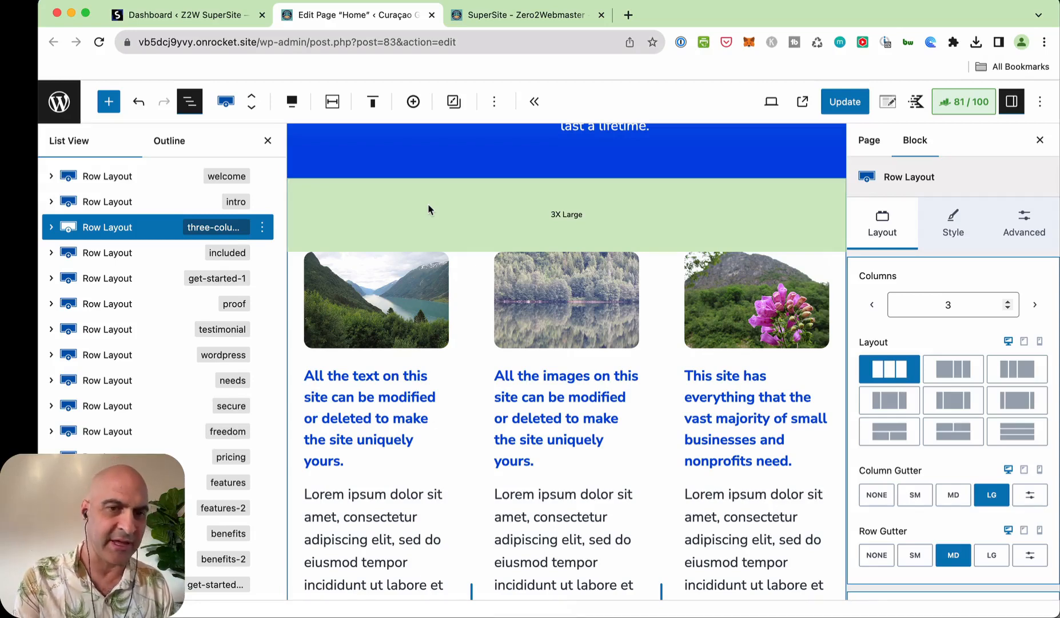
Delete the three-column row layout from the page.
{"action": "left_click", "coordinate": [154, 252]}
{"action": "left_click", "coordinate": [150, 229]}
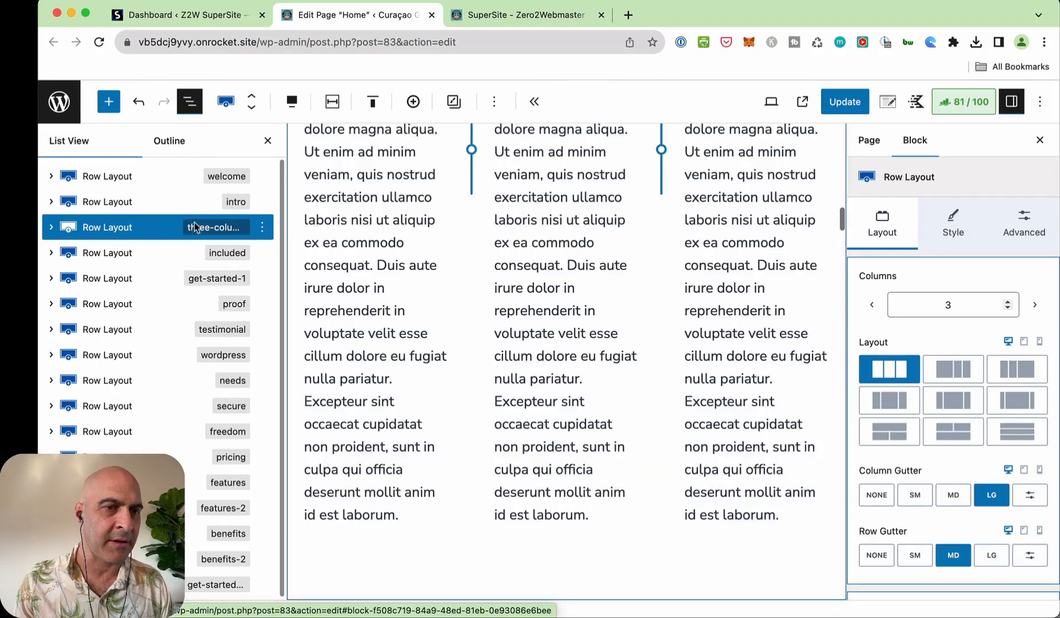
{"action": "left_click", "coordinate": [262, 227]}
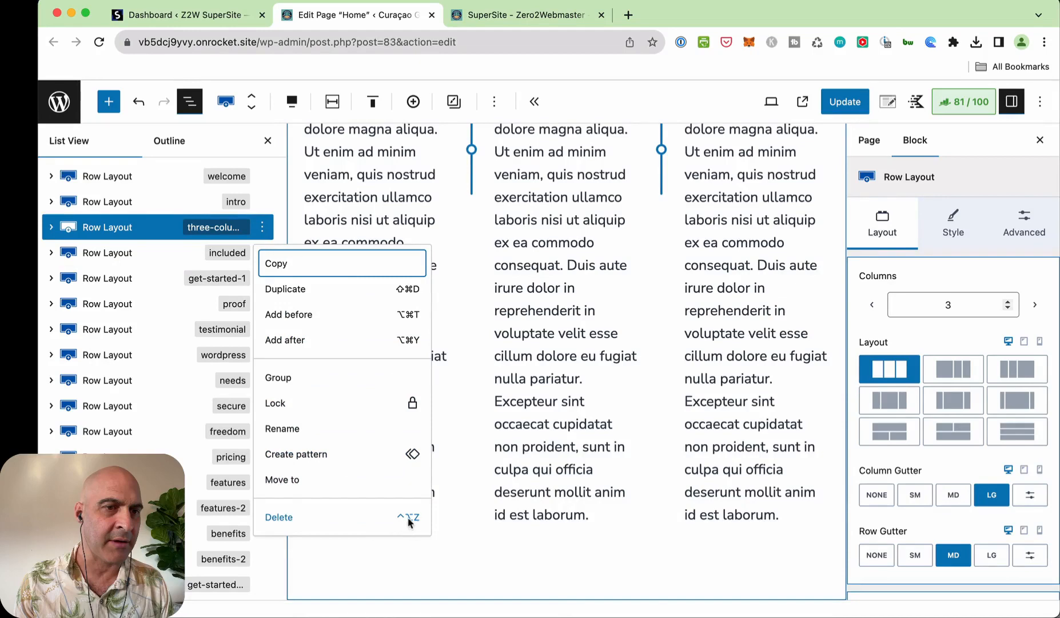
{"action": "left_click", "coordinate": [322, 517]}
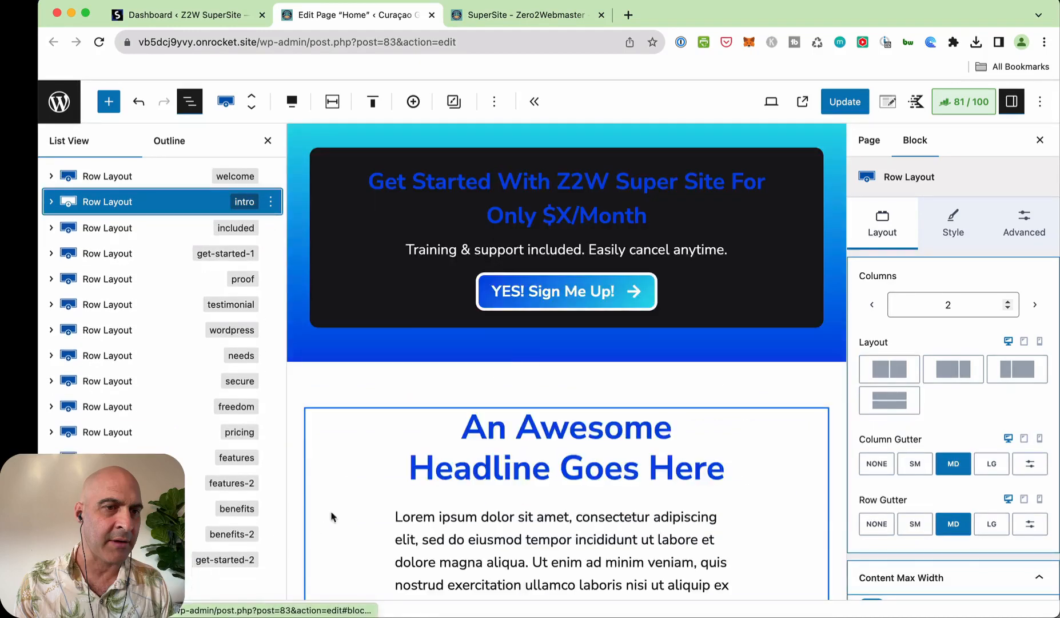
Delete the "included" row that holds the benefits list directly below the intro section.
{"action": "scroll", "coordinate": [531, 354], "scroll_direction": "up", "scroll_amount": 10}
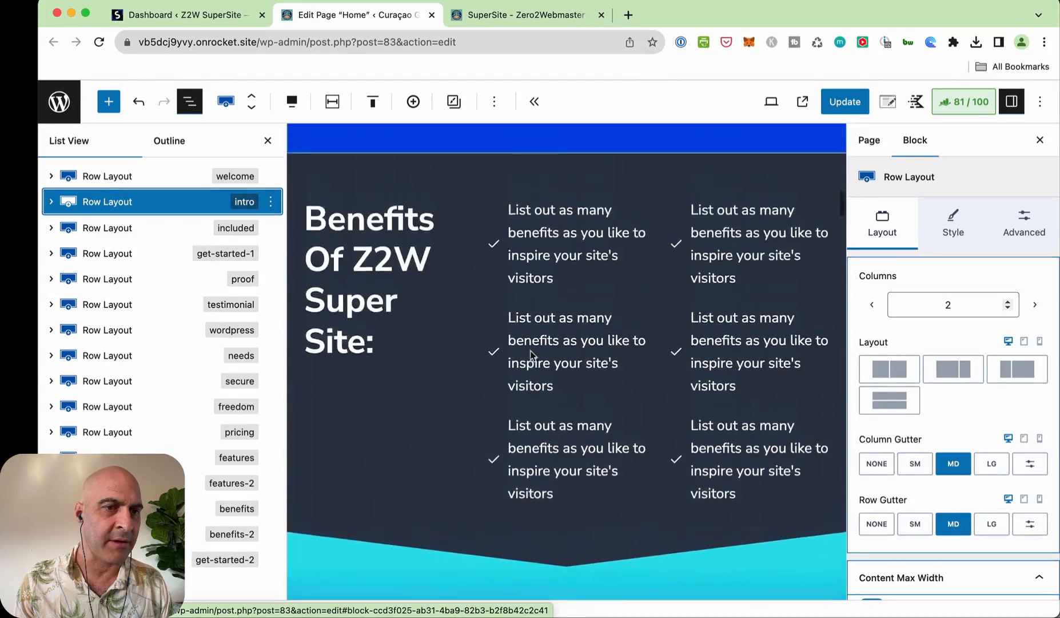
{"action": "scroll", "coordinate": [531, 355], "scroll_direction": "down", "scroll_amount": 4}
{"action": "scroll", "coordinate": [531, 355], "scroll_direction": "up", "scroll_amount": 3}
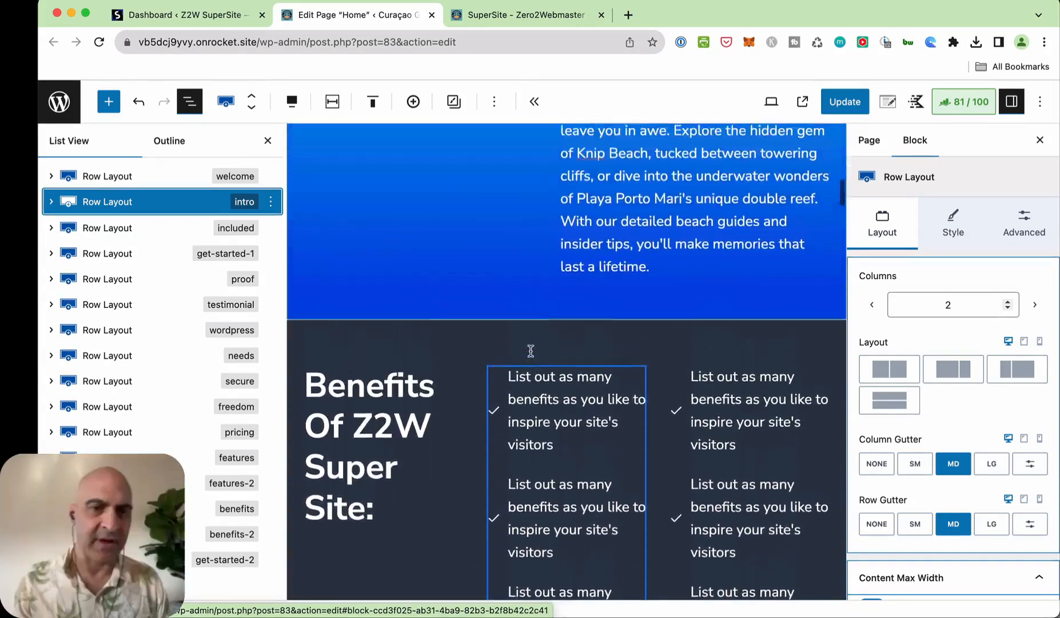
{"action": "scroll", "coordinate": [531, 355], "scroll_direction": "down", "scroll_amount": 3}
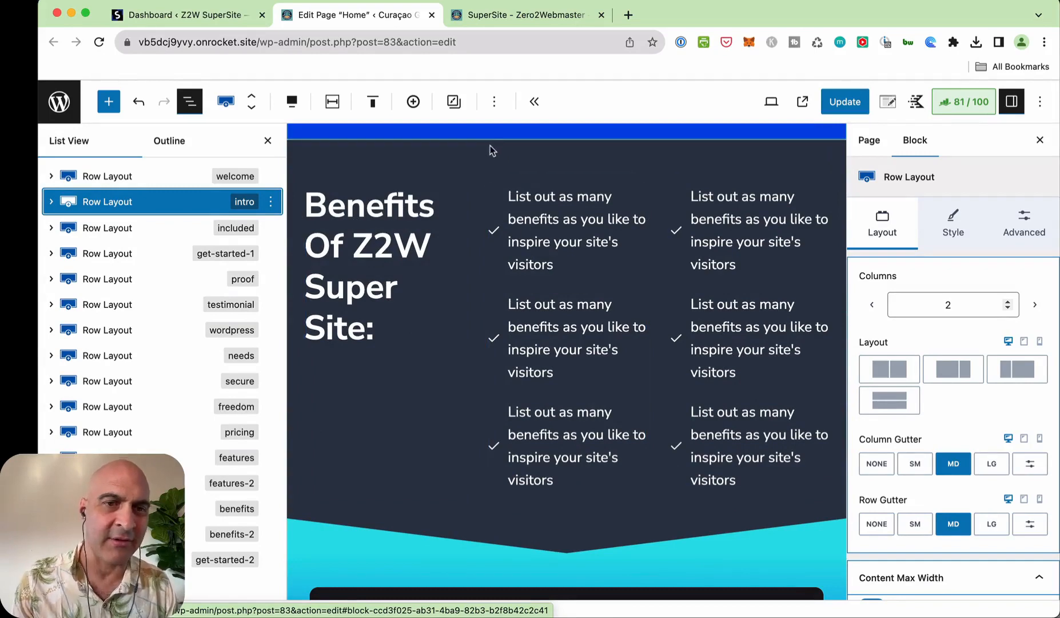
{"action": "left_click", "coordinate": [509, 159]}
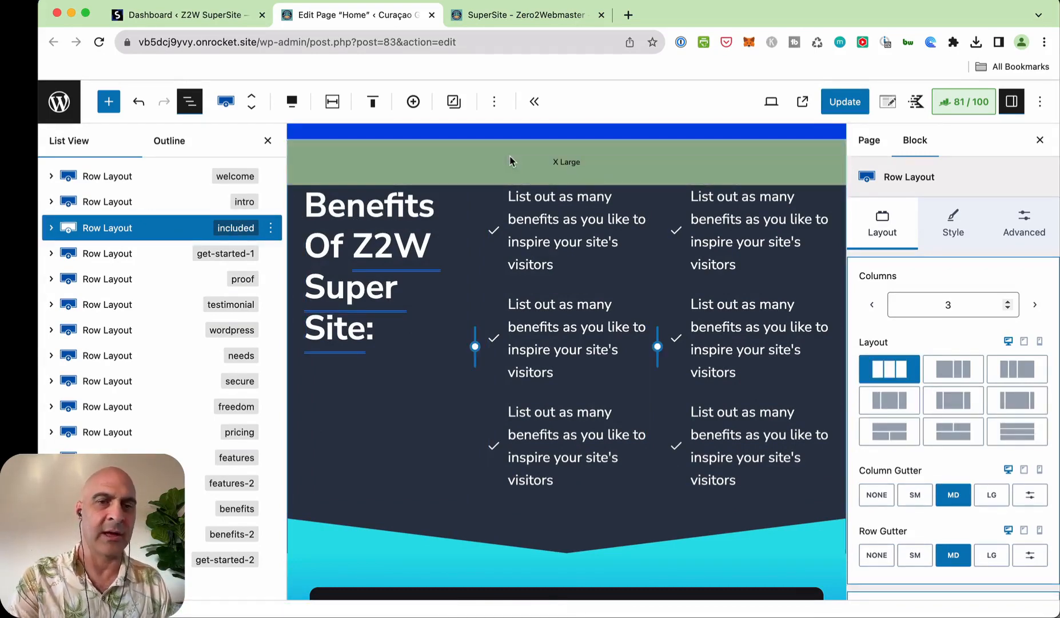
{"action": "key", "text": "BackSpace"}
Replace the heading of the get-started-1 banner with "MyText".
{"action": "scroll", "coordinate": [543, 273], "scroll_direction": "down", "scroll_amount": 5}
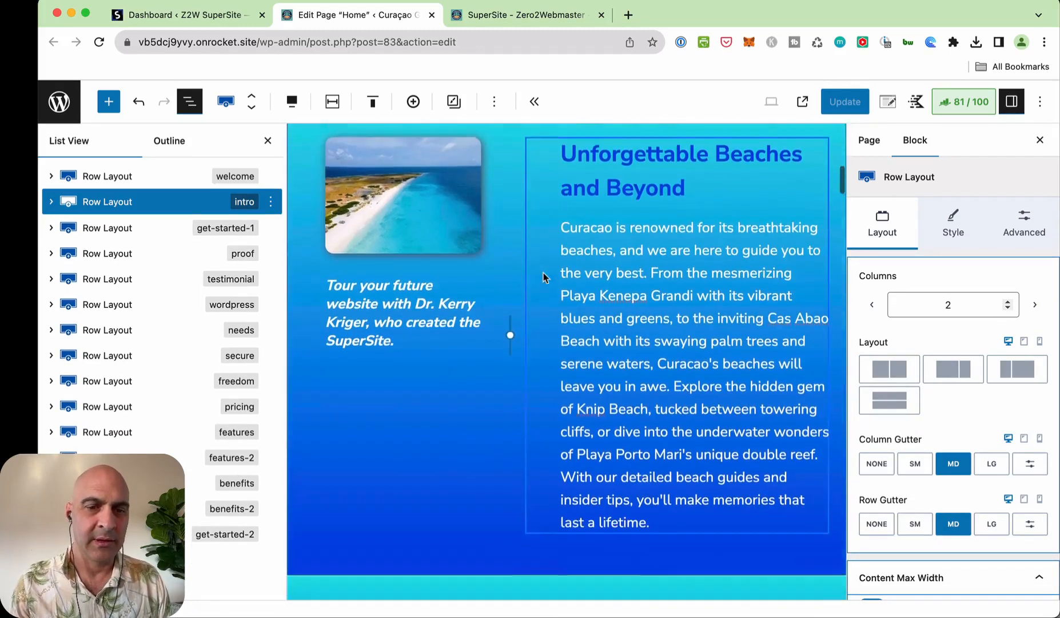
{"action": "scroll", "coordinate": [543, 273], "scroll_direction": "down", "scroll_amount": 3}
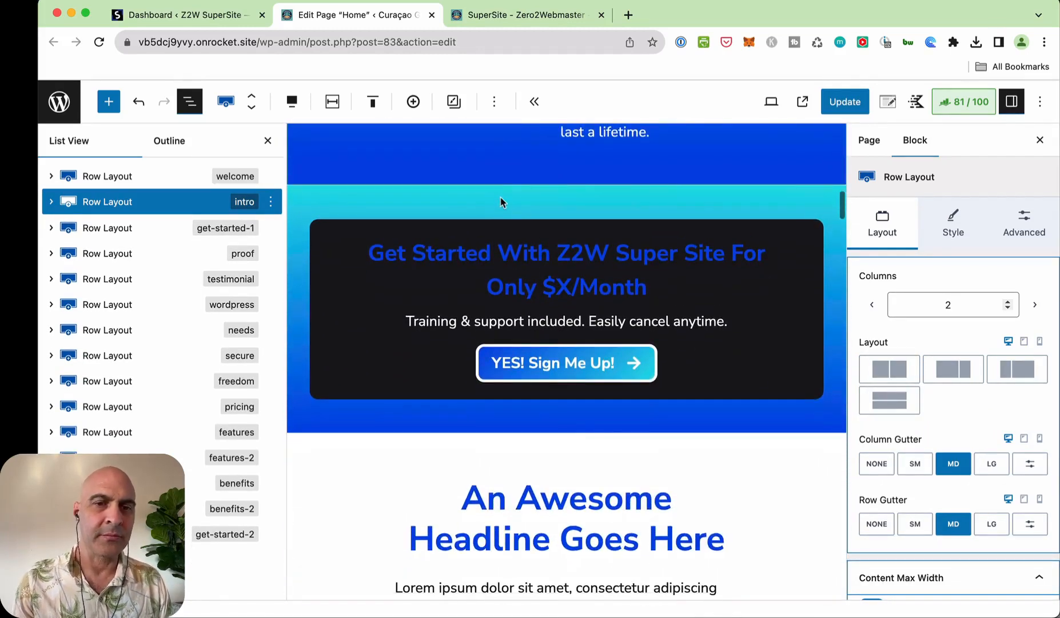
{"action": "left_click", "coordinate": [518, 210]}
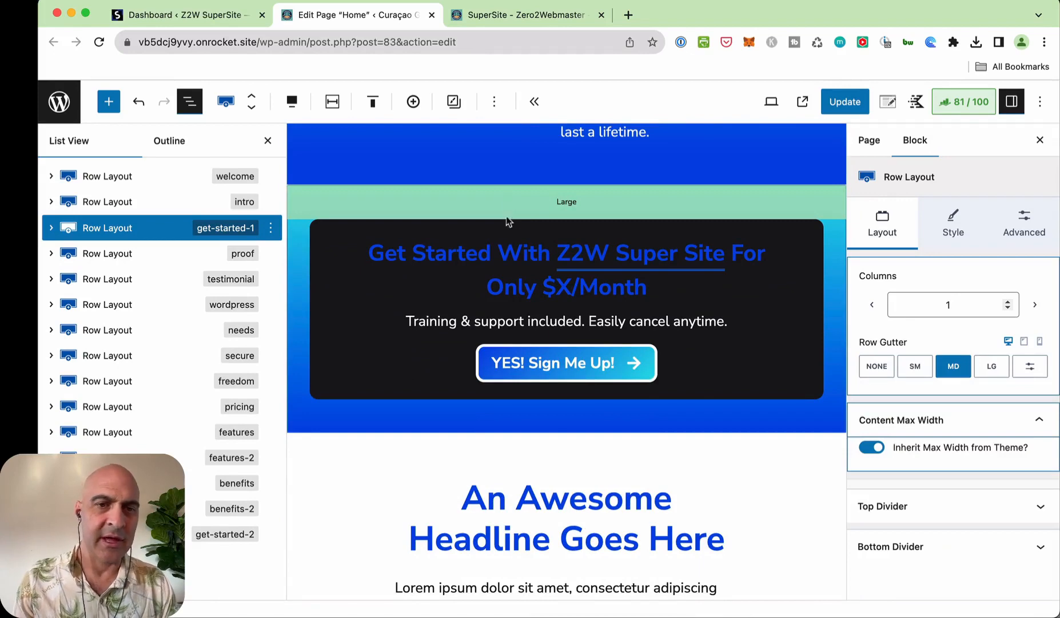
{"action": "triple_click", "coordinate": [512, 258]}
{"action": "type", "text": "M"}
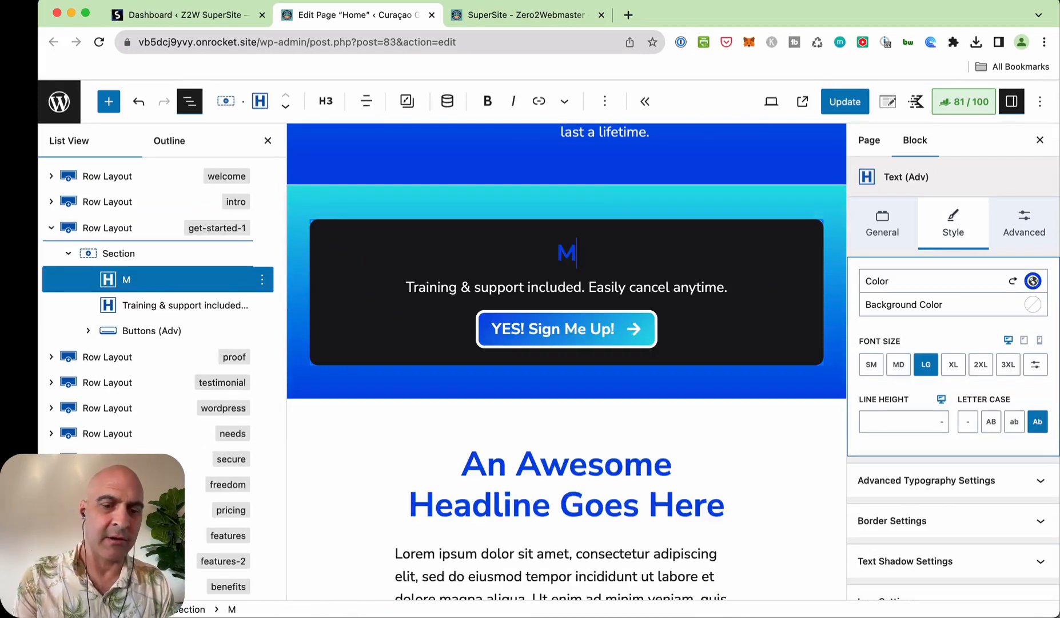
{"action": "type", "text": "yTet"}
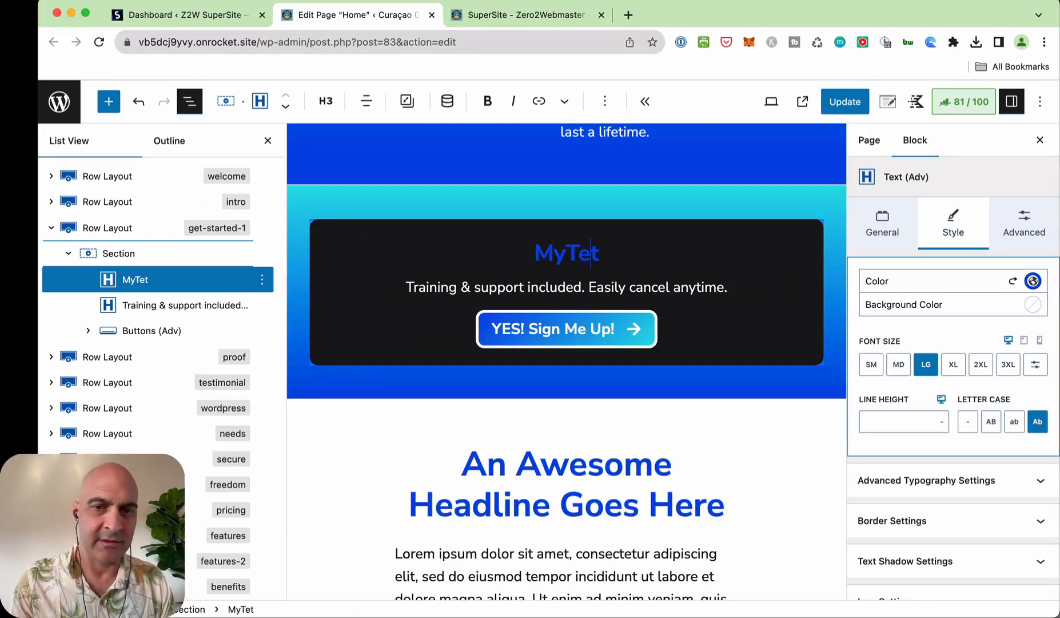
{"action": "type", "text": "x"}
Replace the line under the banner heading with "Hi. Info coming soon" and select the "YES! Sign Me Up!" button.
{"action": "triple_click", "coordinate": [511, 291]}
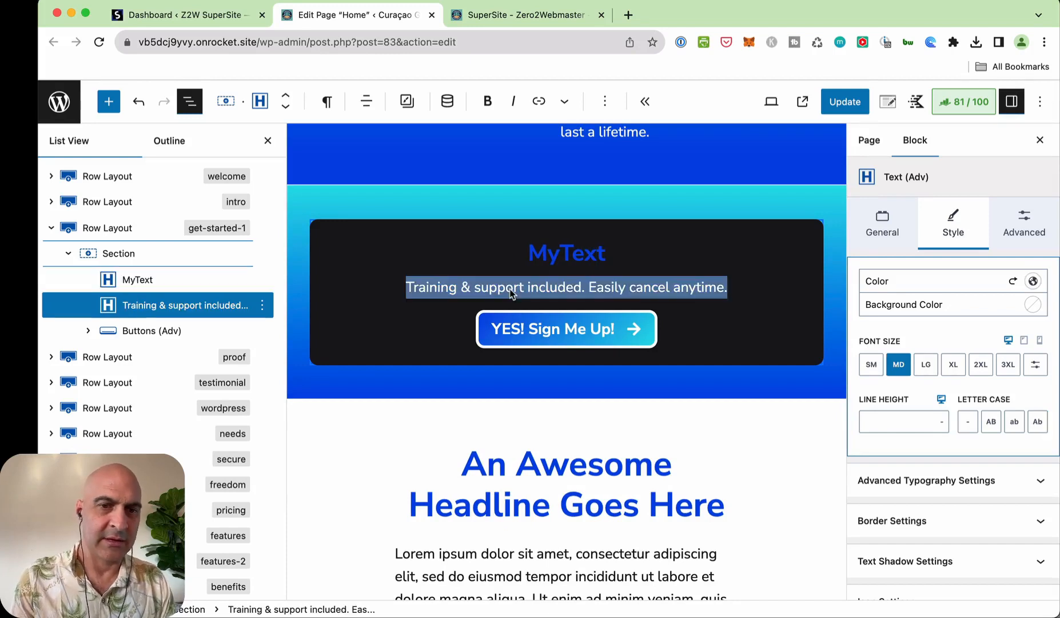
{"action": "type", "text": "Hi"}
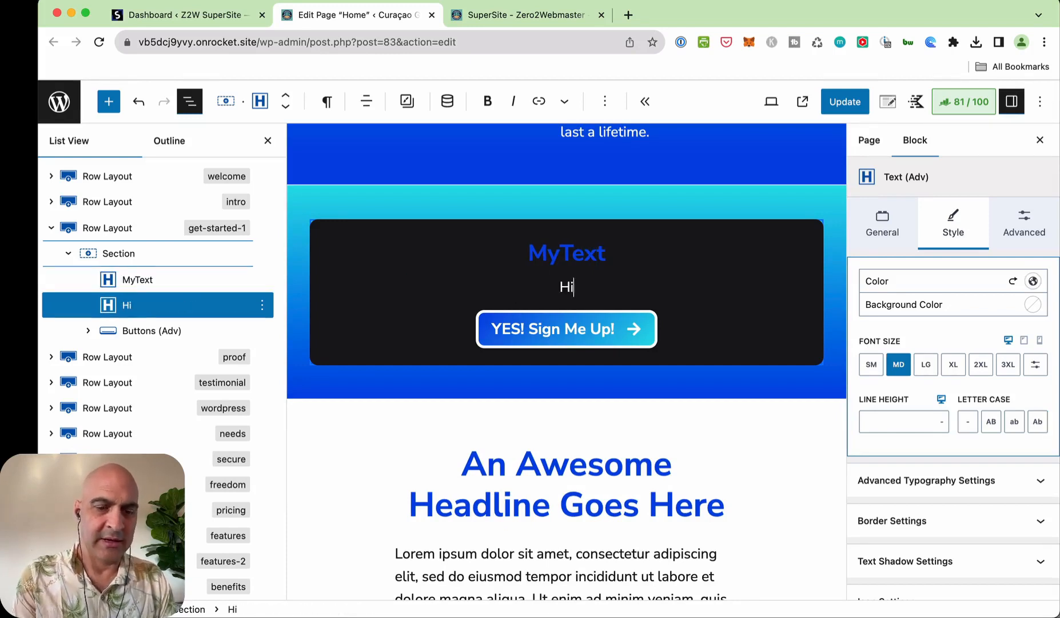
{"action": "type", "text": ". Info coming soon"}
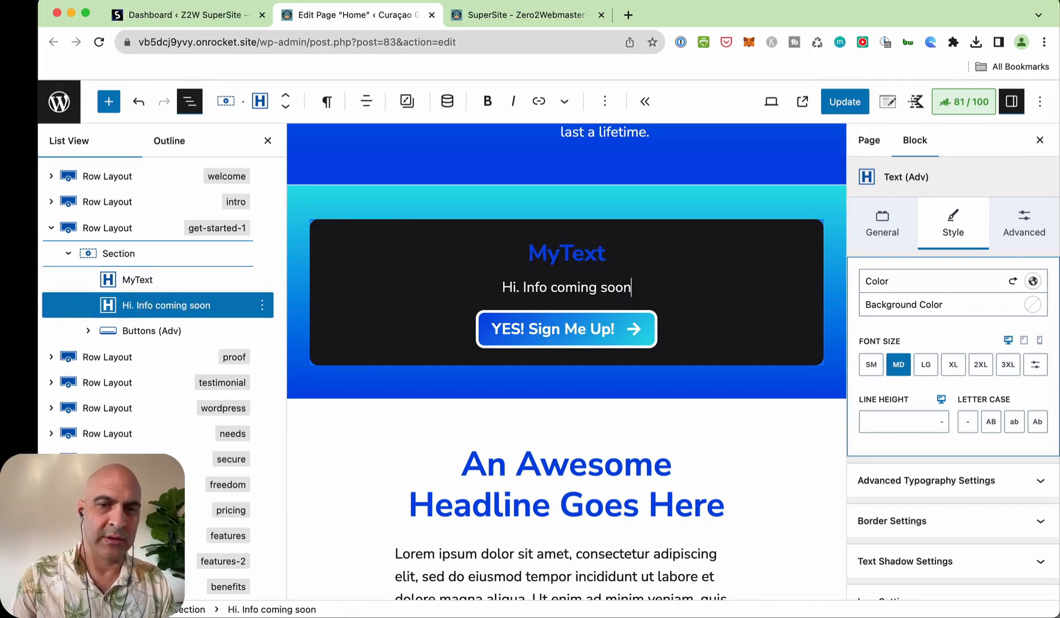
{"action": "left_click", "coordinate": [549, 330]}
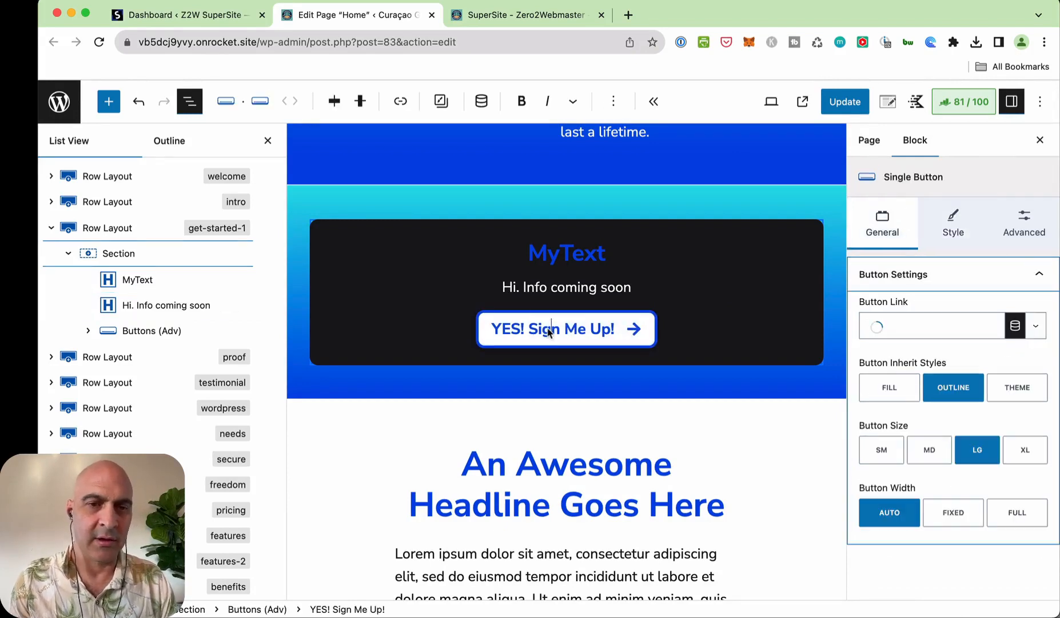
Delete all row layouts from get-started-1 through get-started-2, keeping only the welcome and intro rows.
{"action": "left_click", "coordinate": [447, 201]}
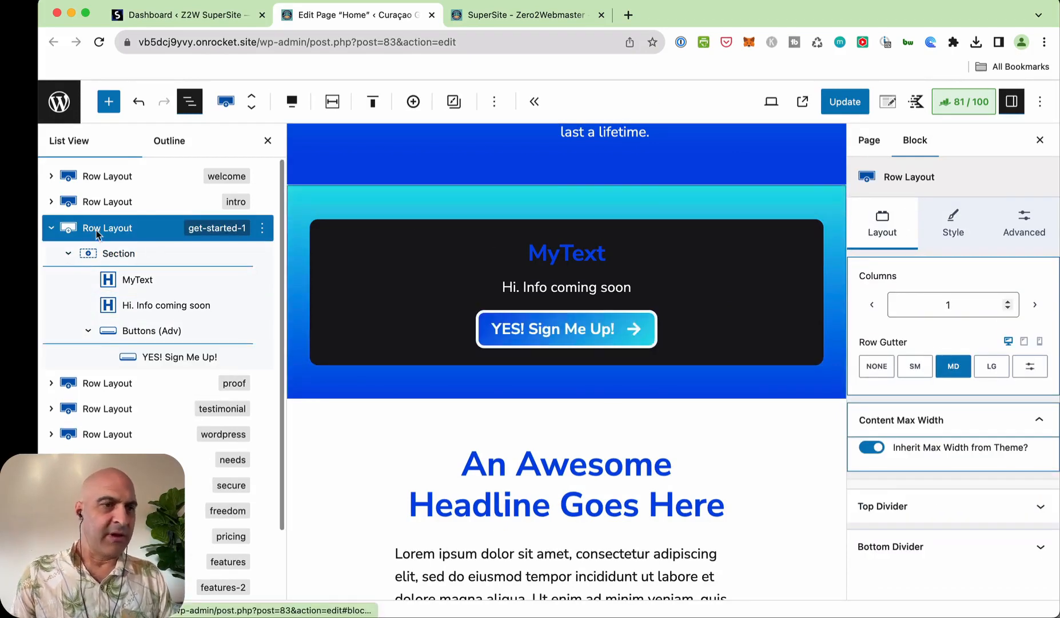
{"action": "left_click", "coordinate": [52, 228]}
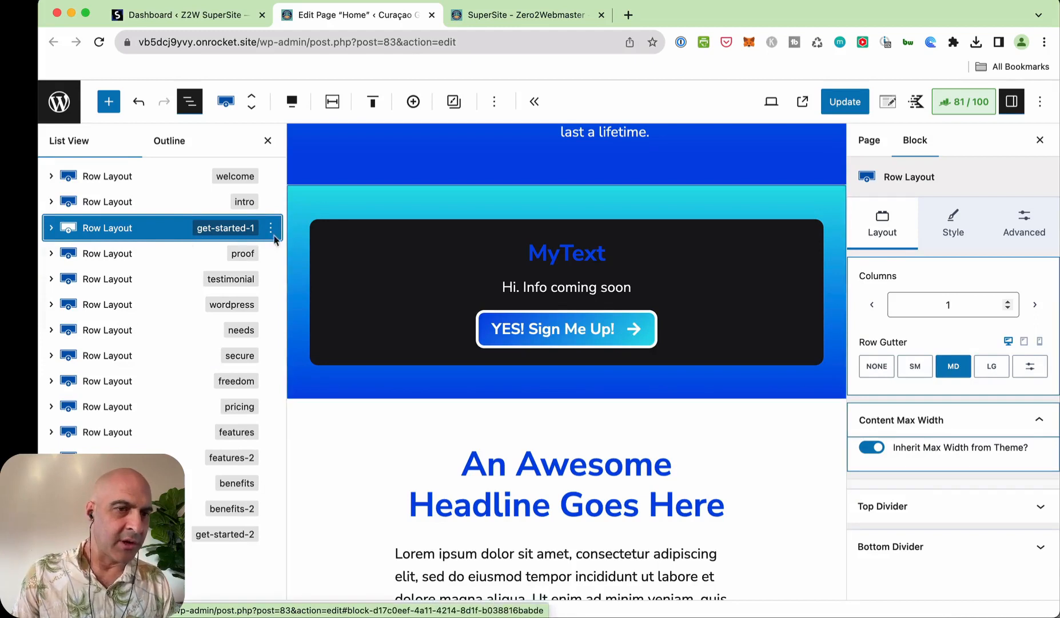
{"action": "left_click", "coordinate": [260, 537], "text": "shift"}
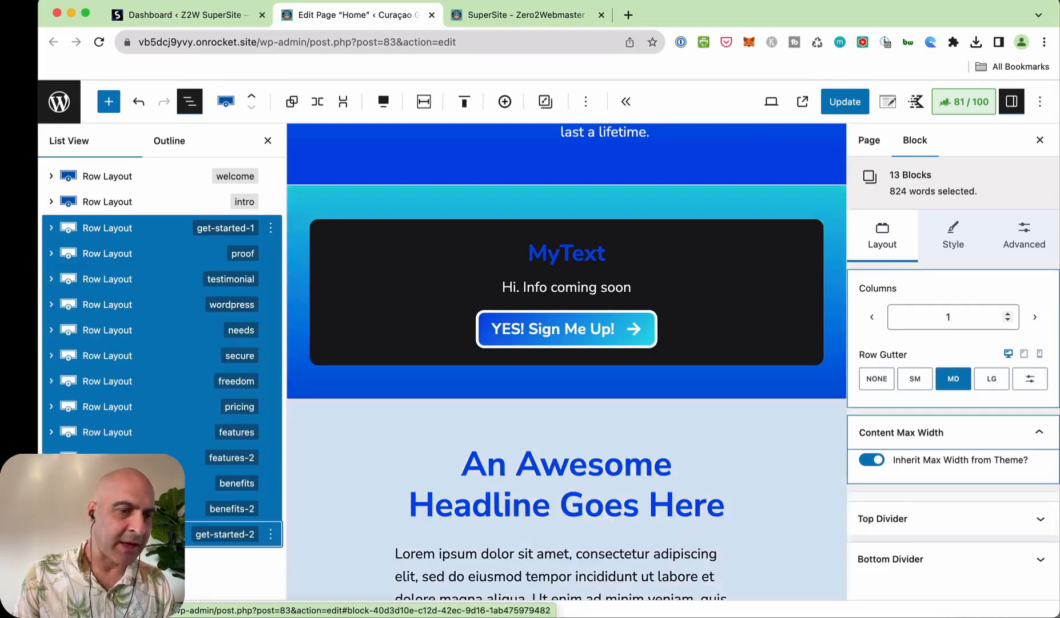
{"action": "left_click", "coordinate": [271, 536]}
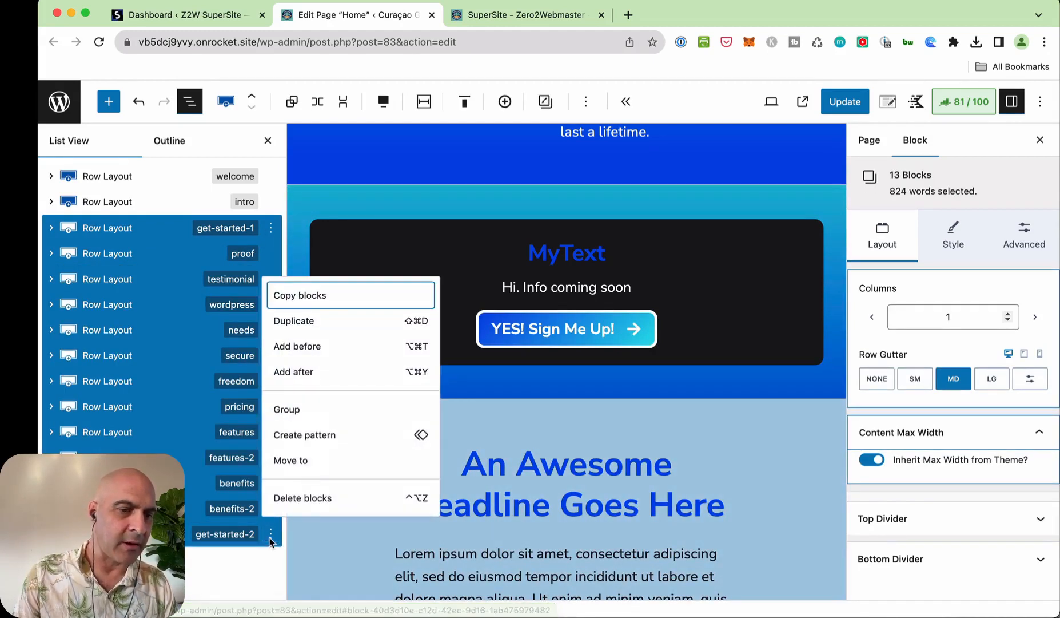
{"action": "left_click", "coordinate": [284, 499]}
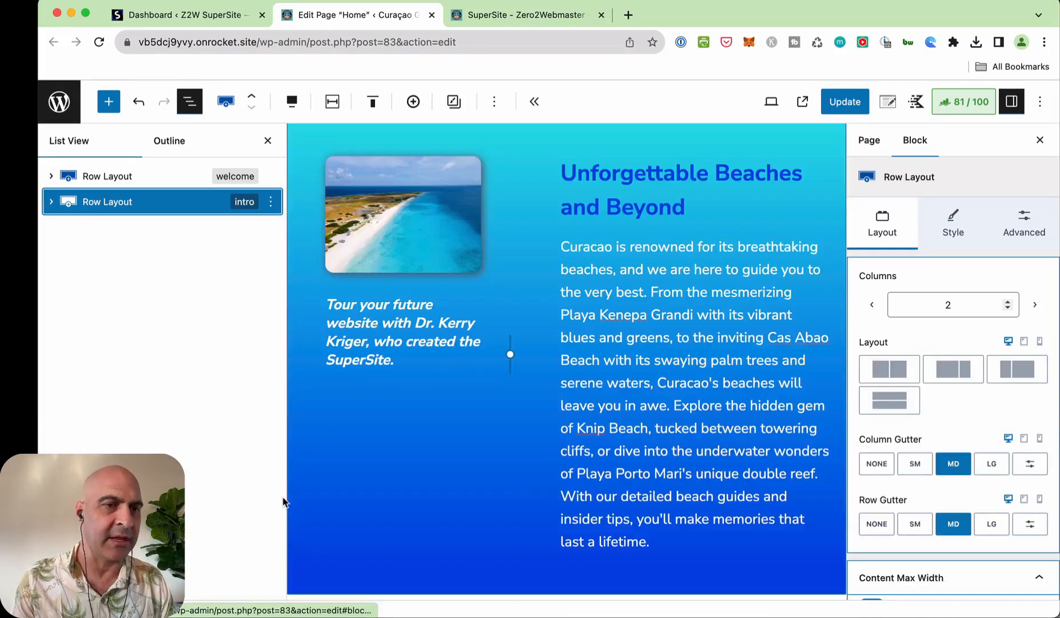
Update the page and reload the live homepage to check the shortened layout.
{"action": "left_click", "coordinate": [844, 101]}
{"action": "left_click", "coordinate": [509, 13]}
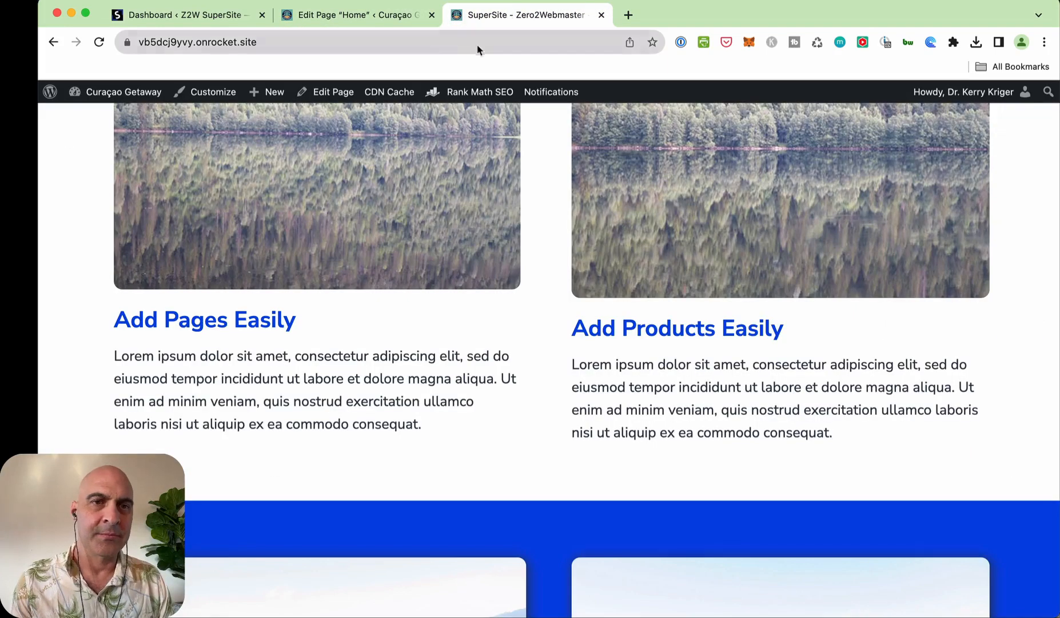
{"action": "left_click", "coordinate": [439, 42]}
{"action": "left_click", "coordinate": [408, 16]}
{"action": "left_click", "coordinate": [494, 19]}
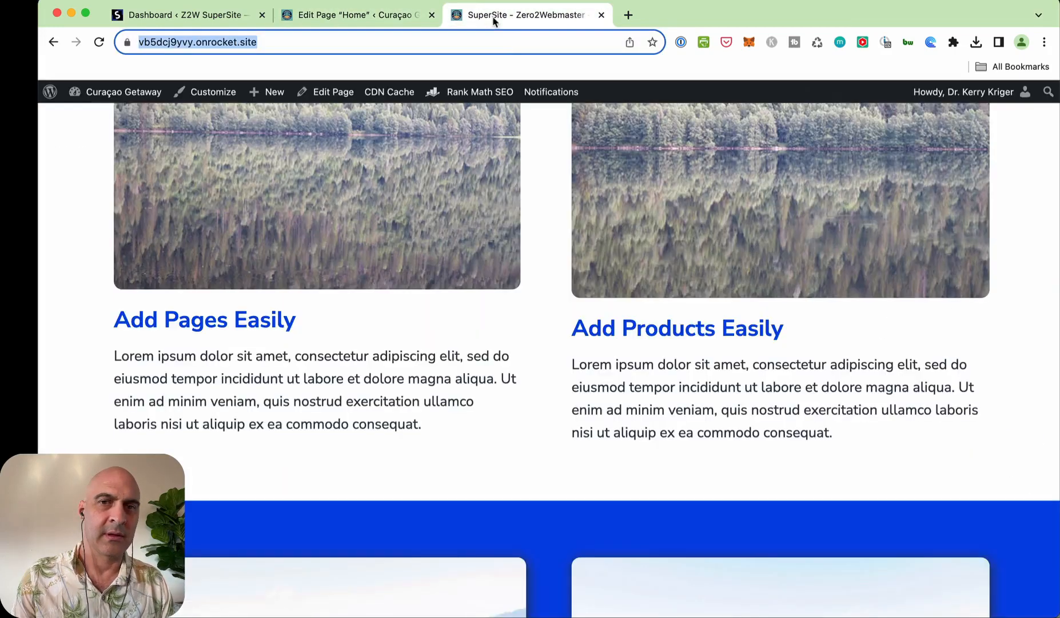
{"action": "left_click", "coordinate": [503, 42]}
{"action": "key", "text": "Return"}
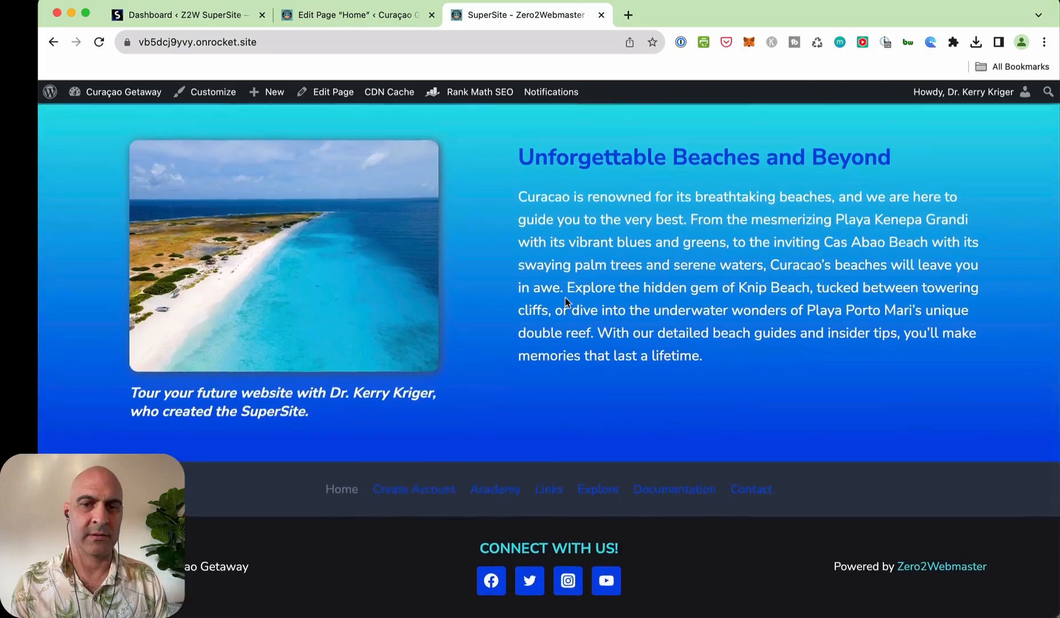
Review the live homepage from the welcome banner down through the Unforgettable Beaches and Beyond section to the footer.
{"action": "scroll", "coordinate": [565, 297], "scroll_direction": "up", "scroll_amount": 15}
{"action": "scroll", "coordinate": [565, 297], "scroll_direction": "down", "scroll_amount": 10}
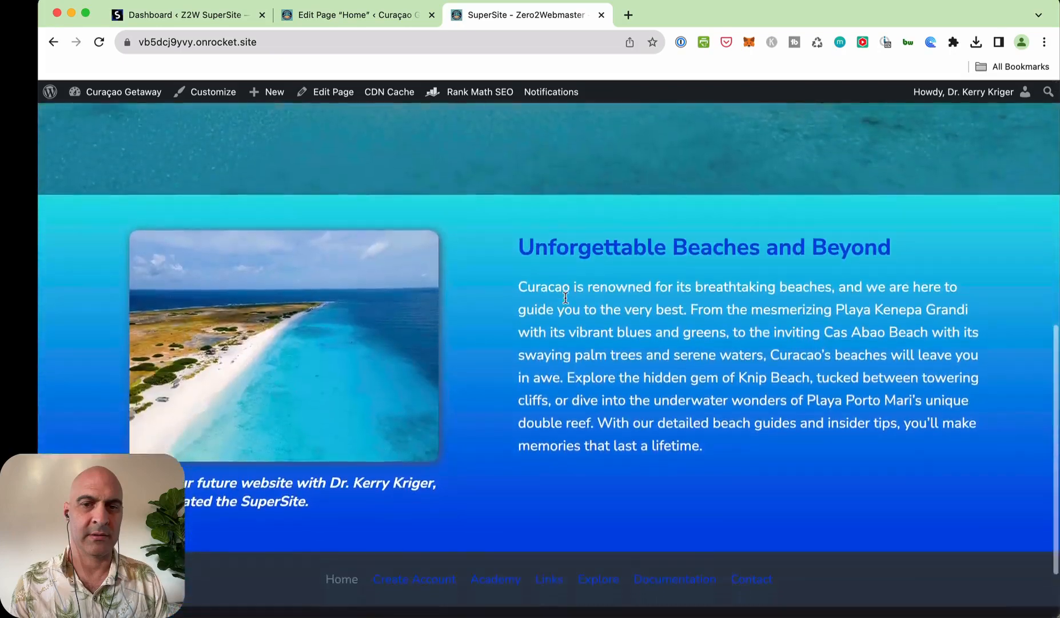
{"action": "scroll", "coordinate": [565, 298], "scroll_direction": "up", "scroll_amount": 10}
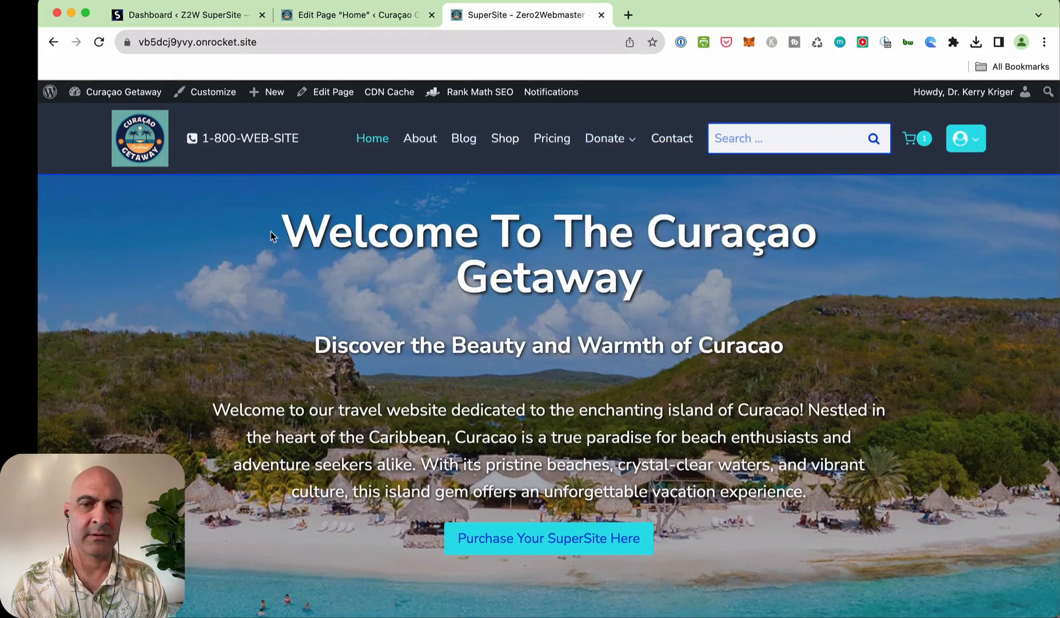
{"action": "scroll", "coordinate": [271, 233], "scroll_direction": "down", "scroll_amount": 2}
{"action": "scroll", "coordinate": [271, 234], "scroll_direction": "down", "scroll_amount": 6}
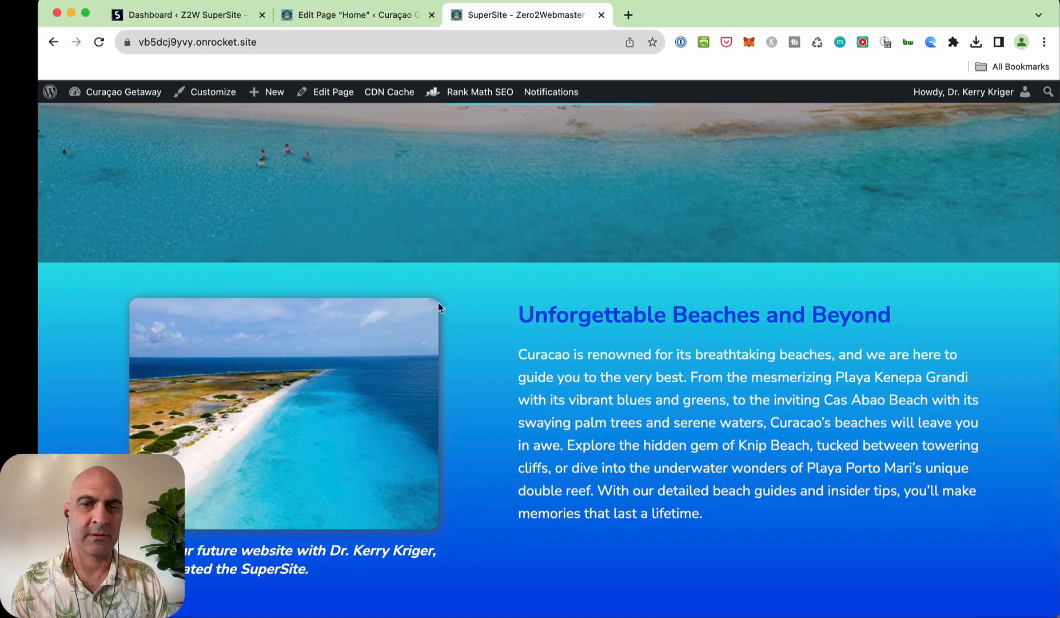
Return to the Home page editor and add a Gallery (Adv) block after the intro row layout.
{"action": "left_click", "coordinate": [364, 16]}
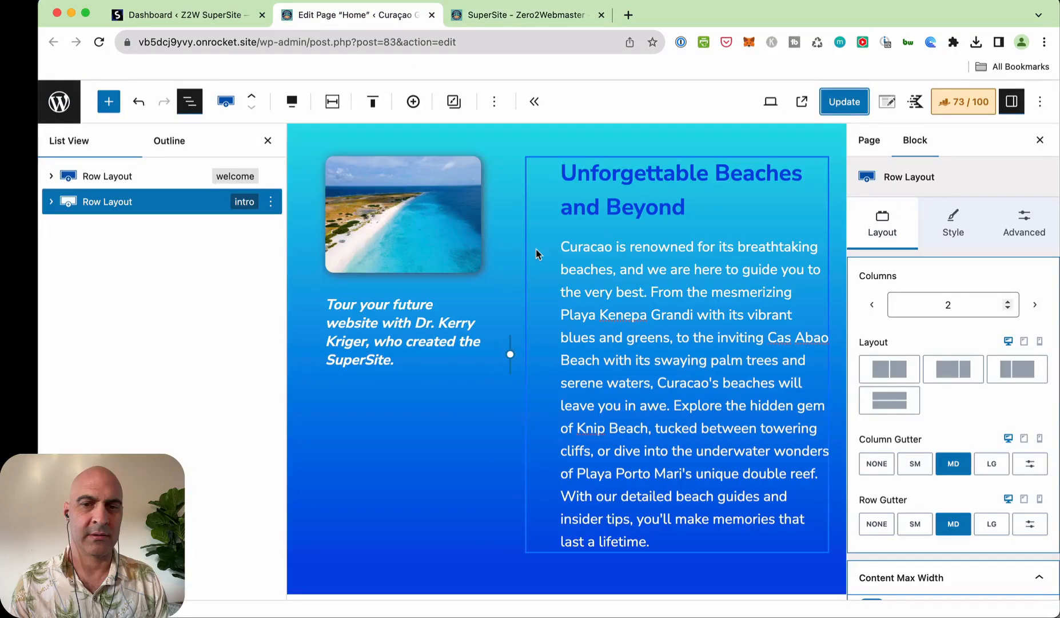
{"action": "scroll", "coordinate": [536, 249], "scroll_direction": "up", "scroll_amount": 10}
{"action": "scroll", "coordinate": [536, 249], "scroll_direction": "down", "scroll_amount": 10}
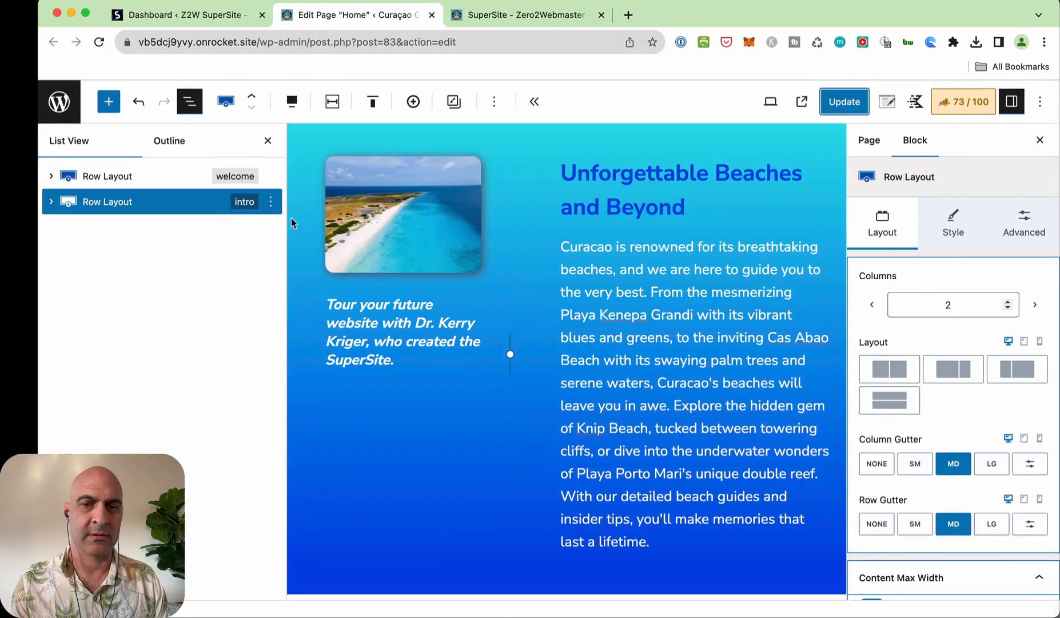
{"action": "left_click", "coordinate": [271, 202]}
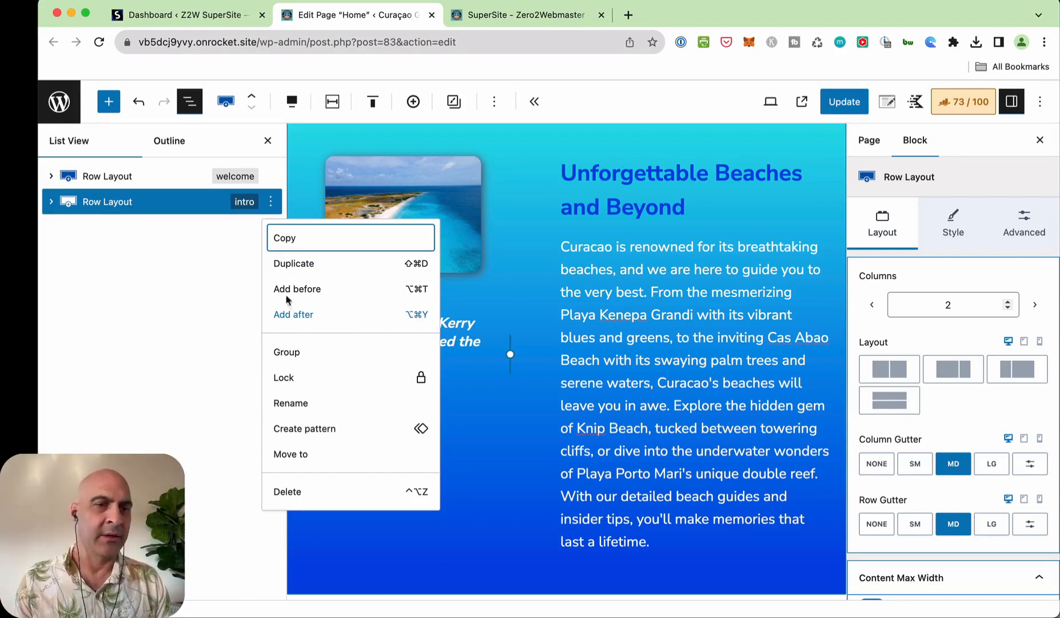
{"action": "left_click", "coordinate": [299, 316]}
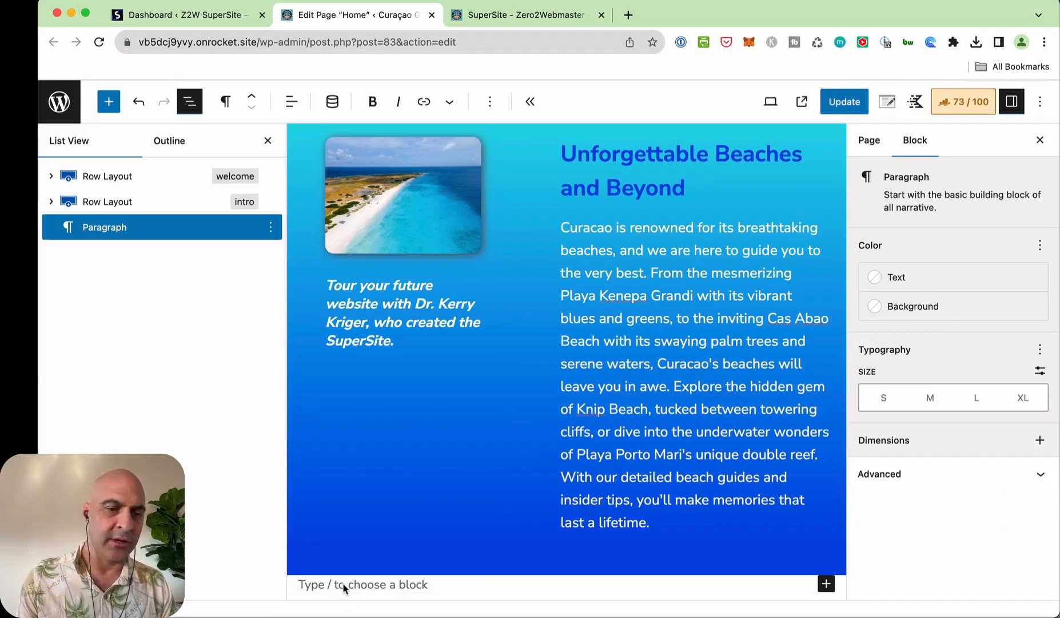
{"action": "type", "text": "/"}
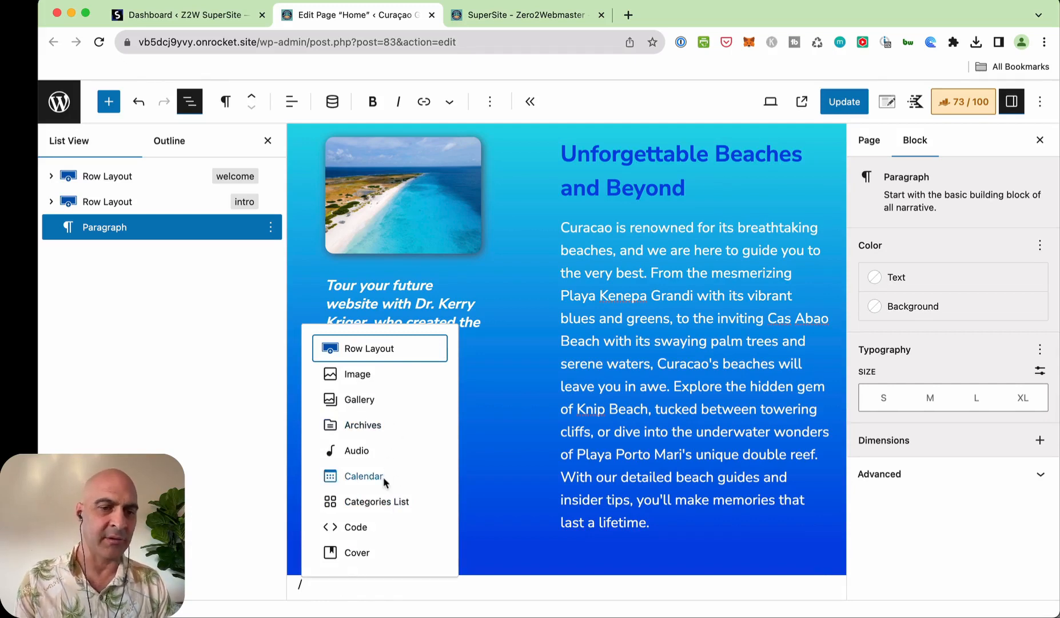
{"action": "type", "text": "gal"}
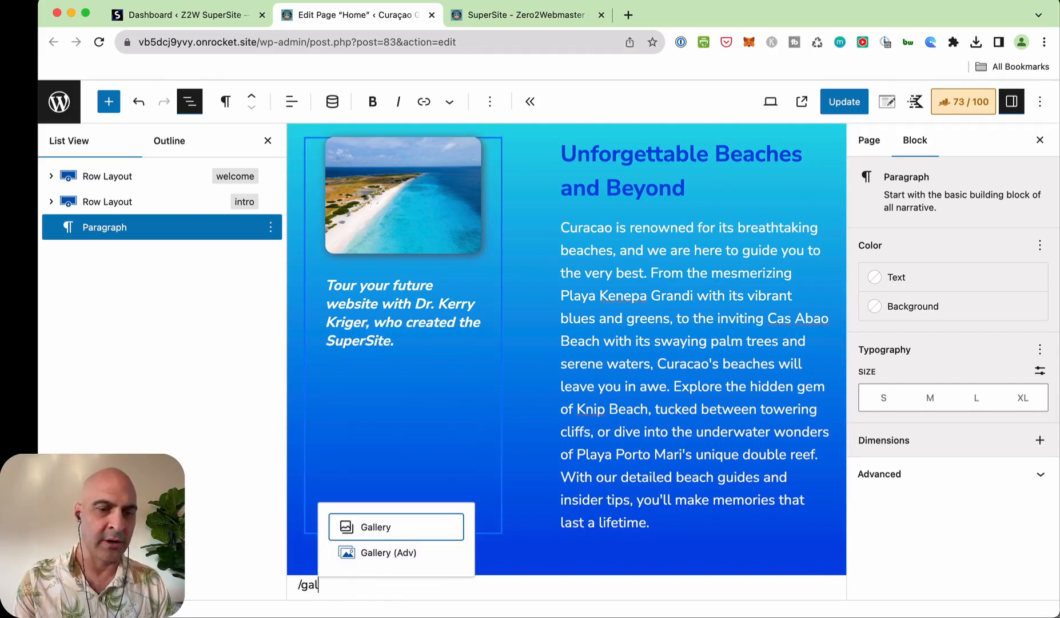
{"action": "type", "text": "l"}
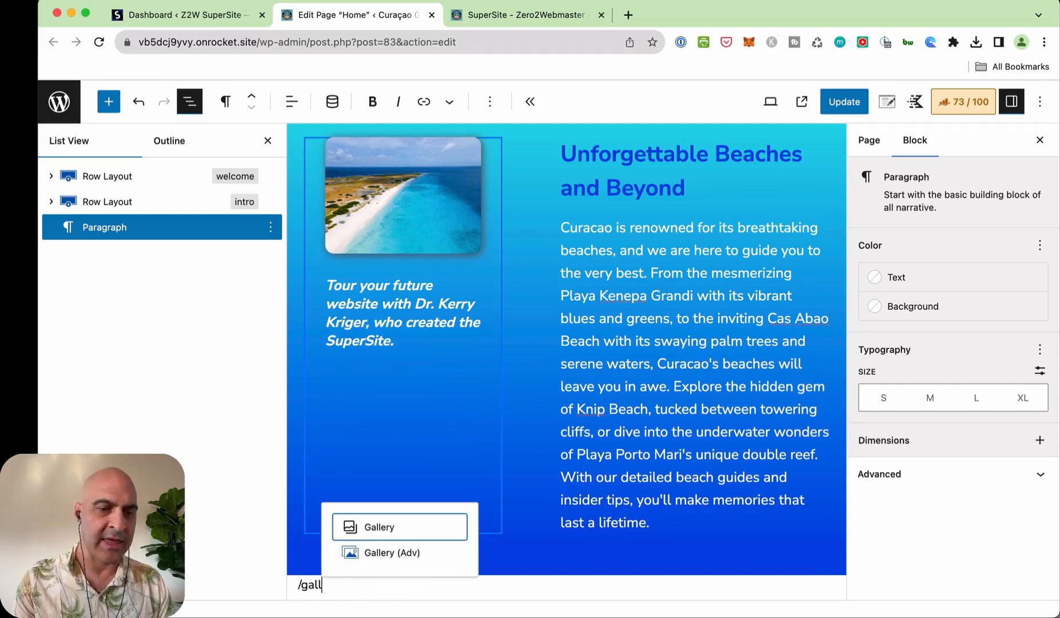
{"action": "left_click", "coordinate": [386, 554]}
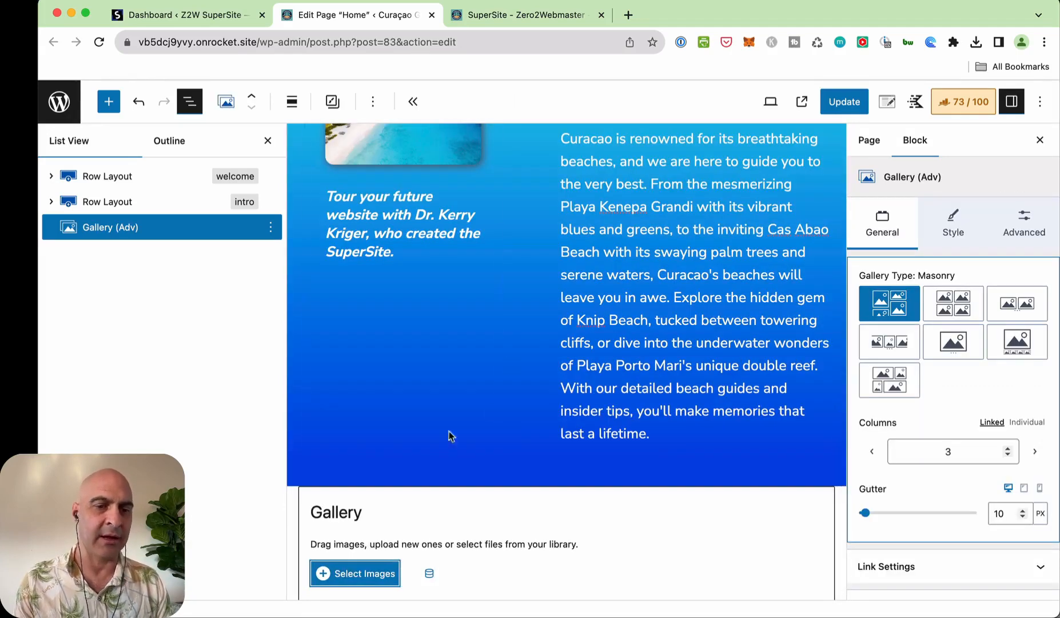
Create a new gallery from all five media library images matching the search "cas".
{"action": "left_click", "coordinate": [351, 576]}
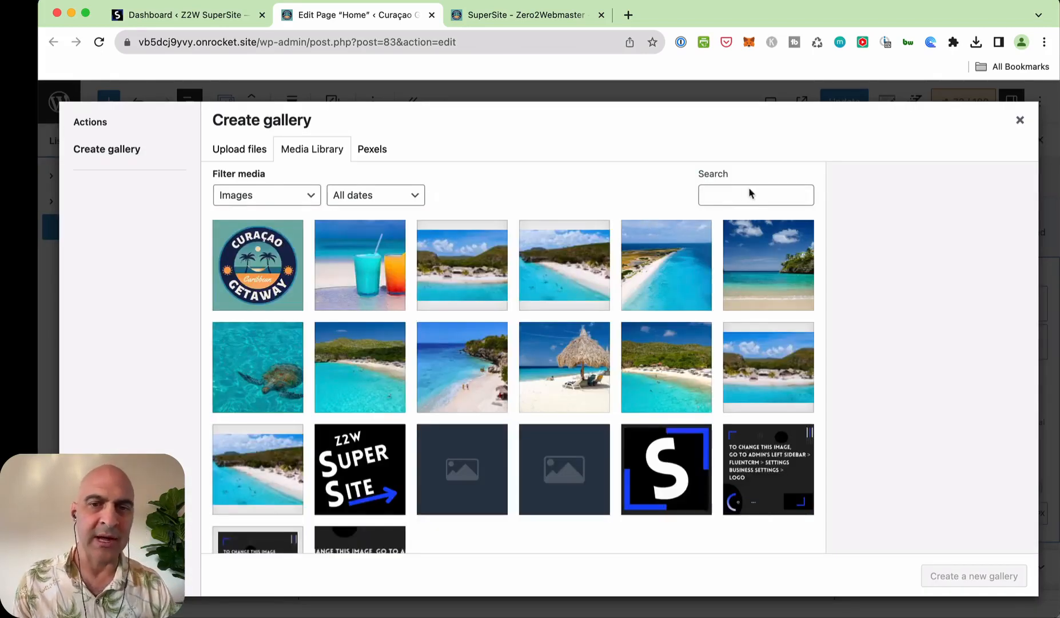
{"action": "left_click", "coordinate": [725, 200]}
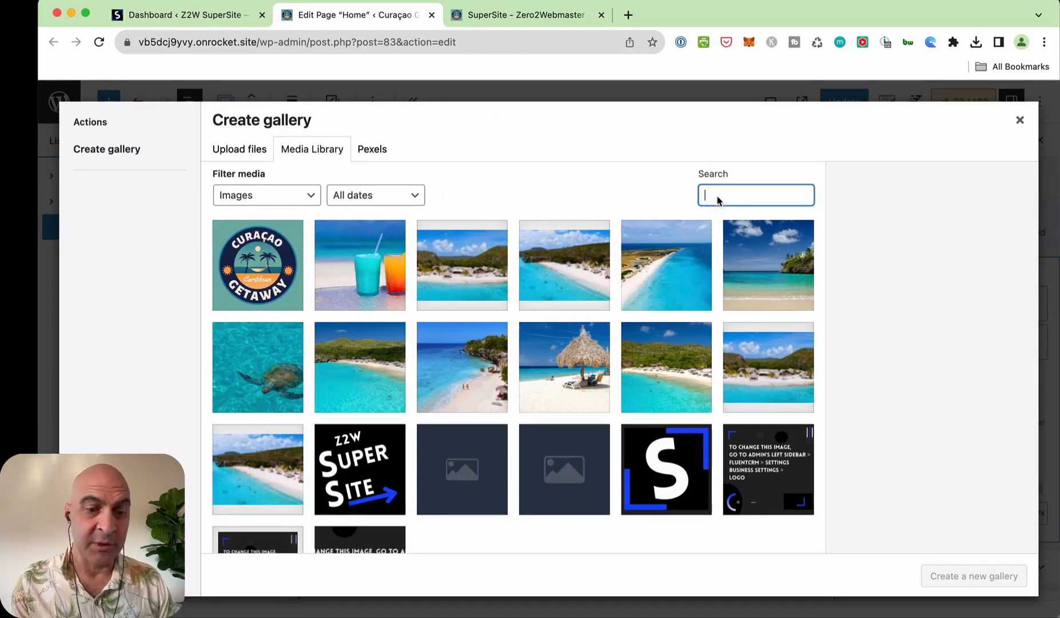
{"action": "type", "text": "cas"}
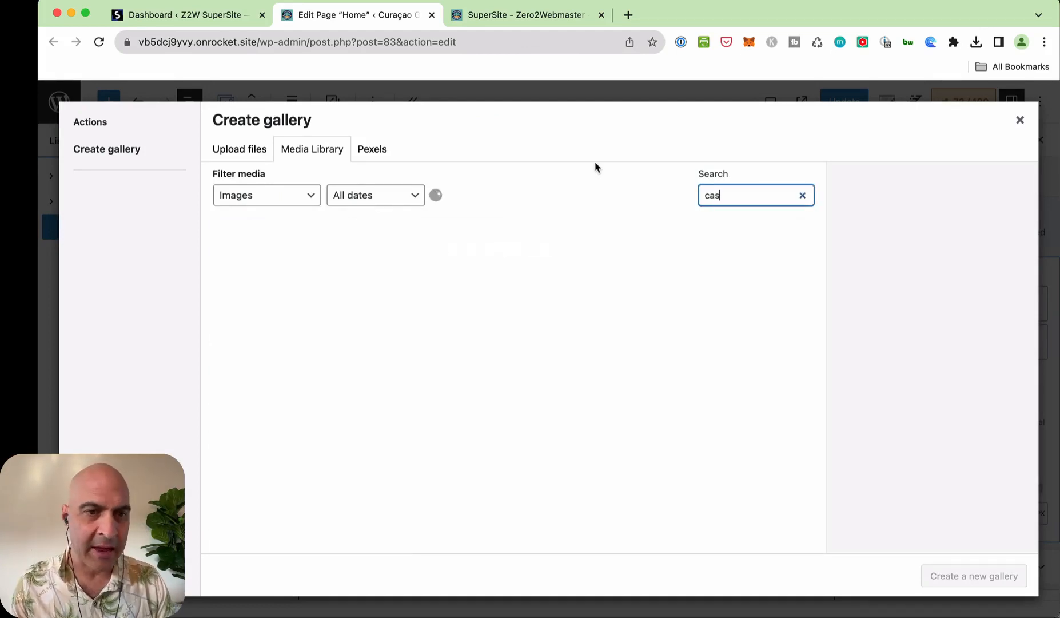
{"action": "left_click", "coordinate": [255, 251]}
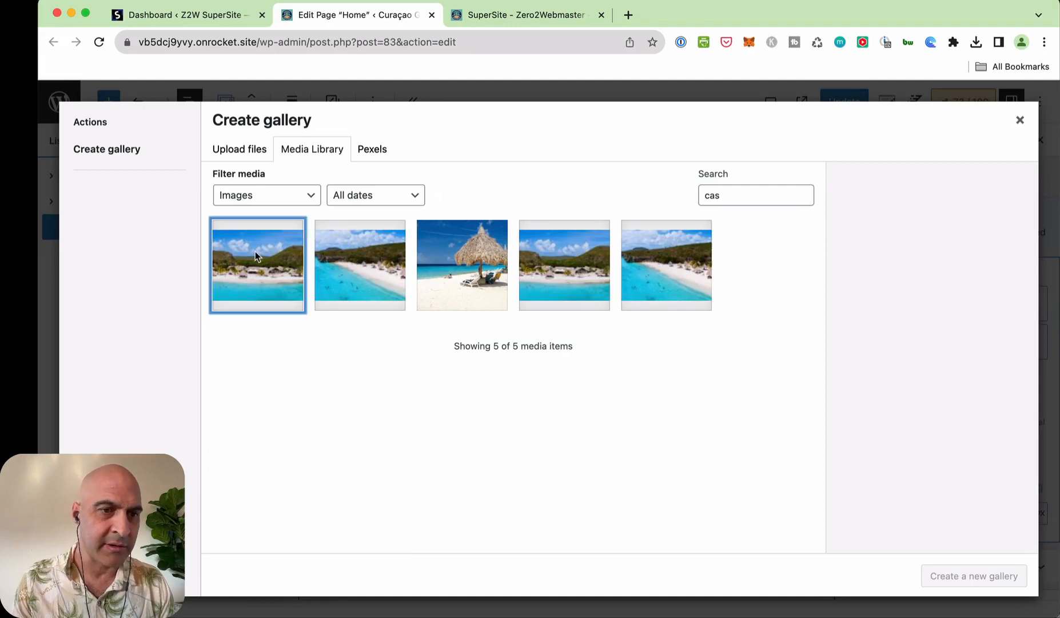
{"action": "left_click", "coordinate": [355, 267]}
{"action": "left_click", "coordinate": [471, 273]}
{"action": "left_click", "coordinate": [537, 277]}
{"action": "left_click", "coordinate": [663, 267]}
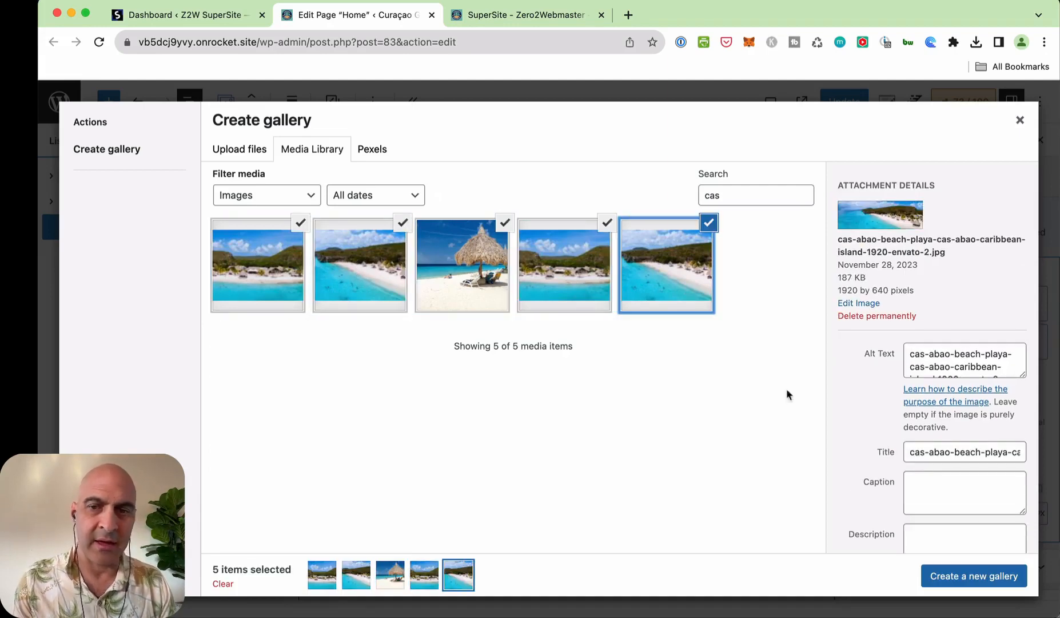
{"action": "left_click", "coordinate": [971, 578]}
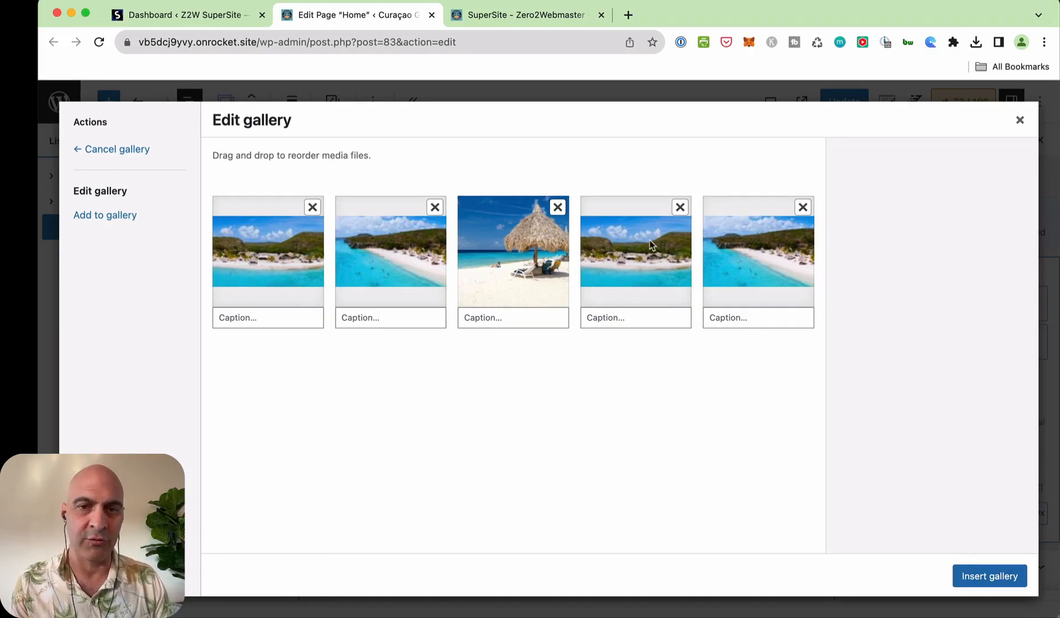
Put the thatched-umbrella photo first, remove the two duplicate beach images and insert the gallery into the page.
{"action": "left_click_drag", "start_coordinate": [650, 242], "coordinate": [413, 241]}
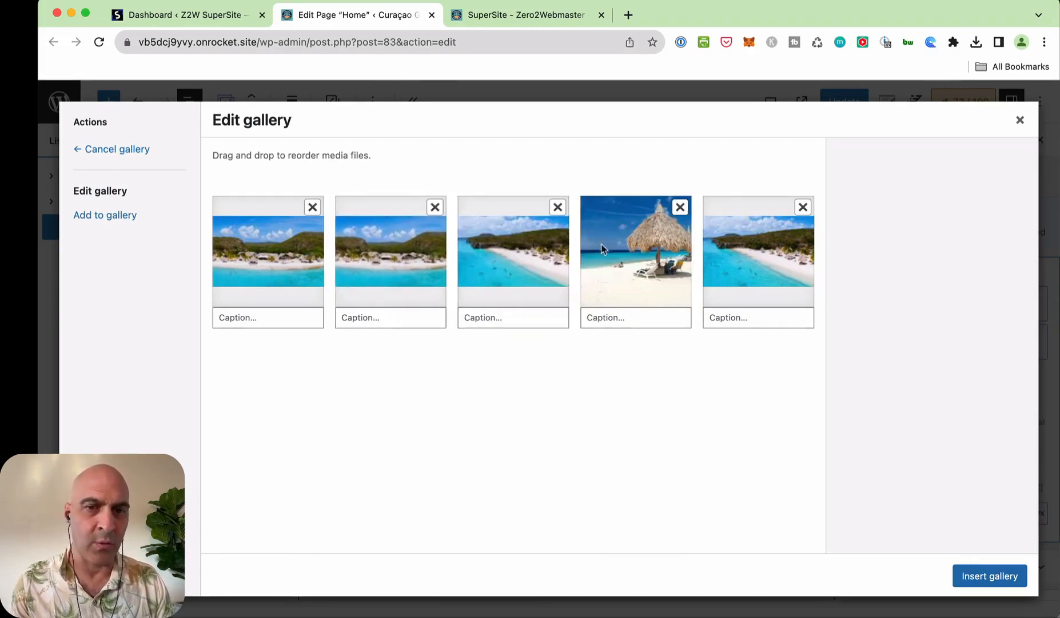
{"action": "left_click_drag", "start_coordinate": [602, 248], "coordinate": [252, 246]}
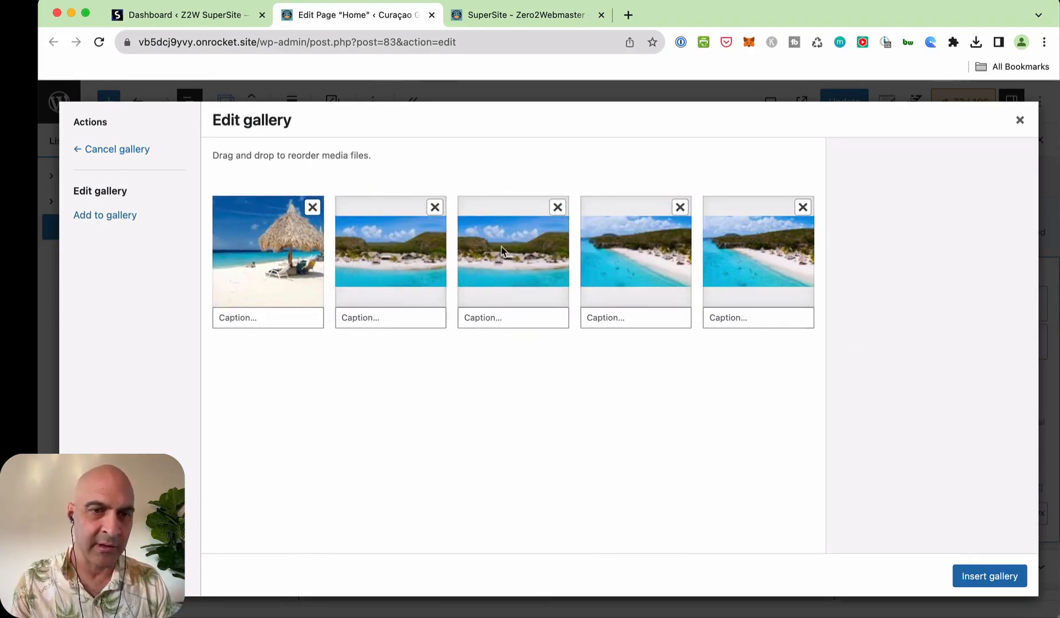
{"action": "left_click", "coordinate": [553, 207]}
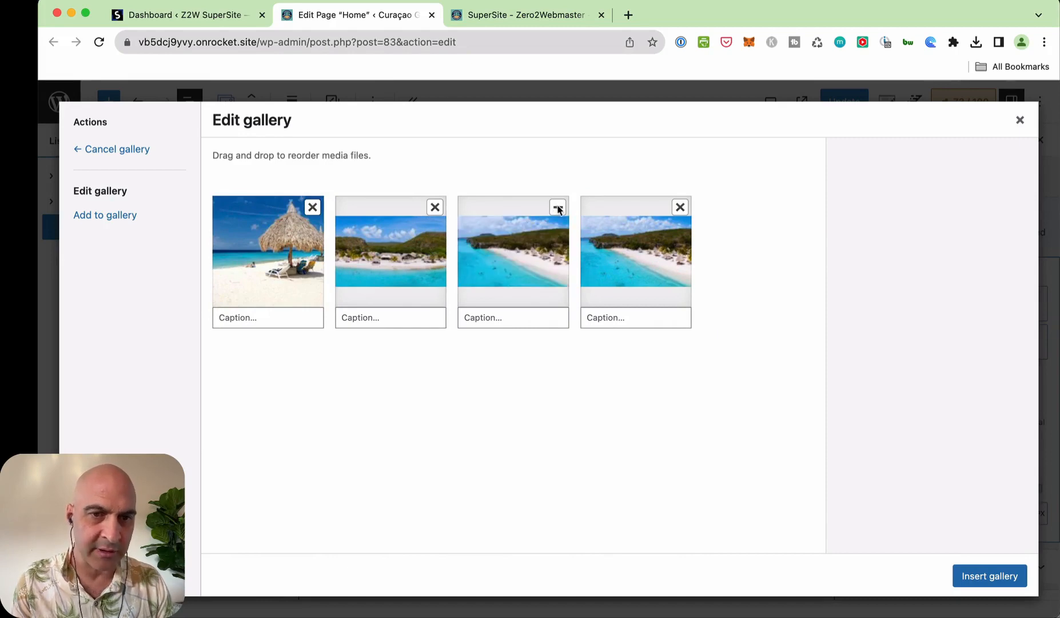
{"action": "left_click", "coordinate": [680, 208]}
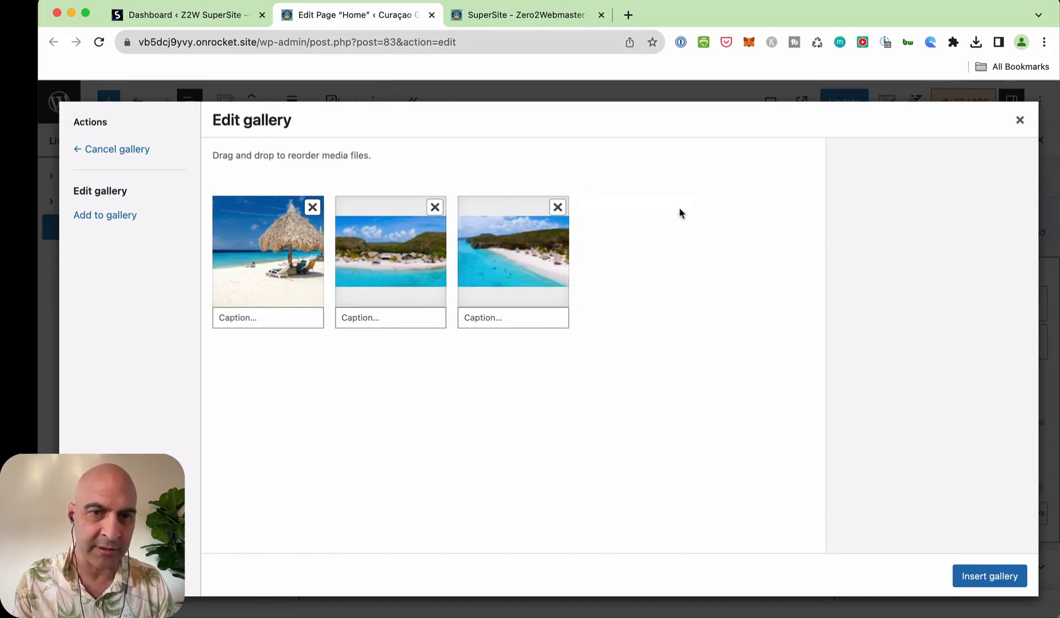
{"action": "left_click", "coordinate": [984, 571]}
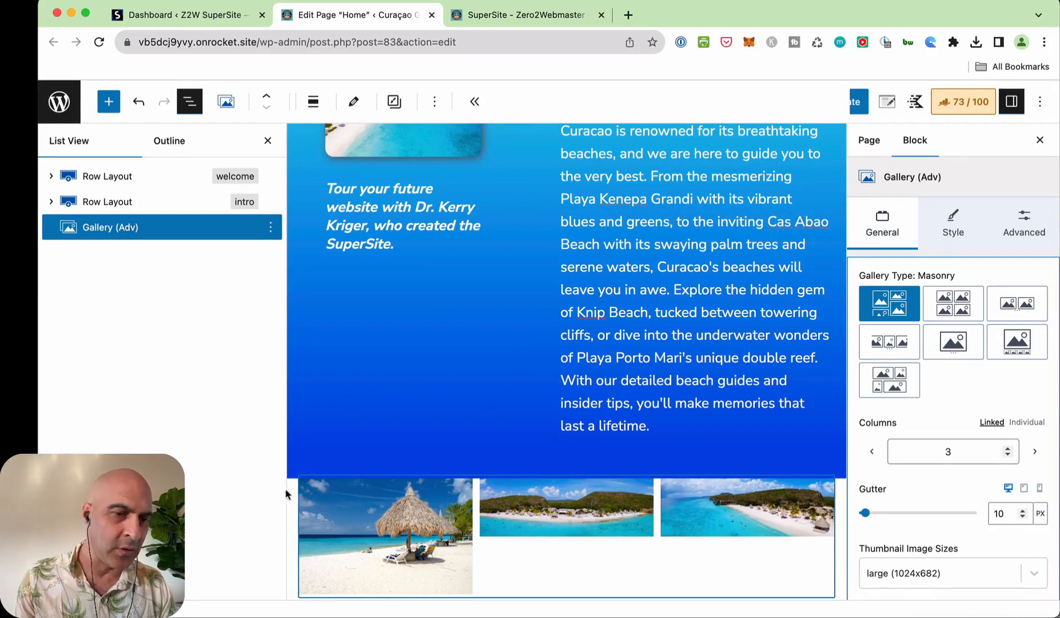
Add a single-column Row Layout block directly before the Gallery (Adv) block.
{"action": "left_click", "coordinate": [325, 477]}
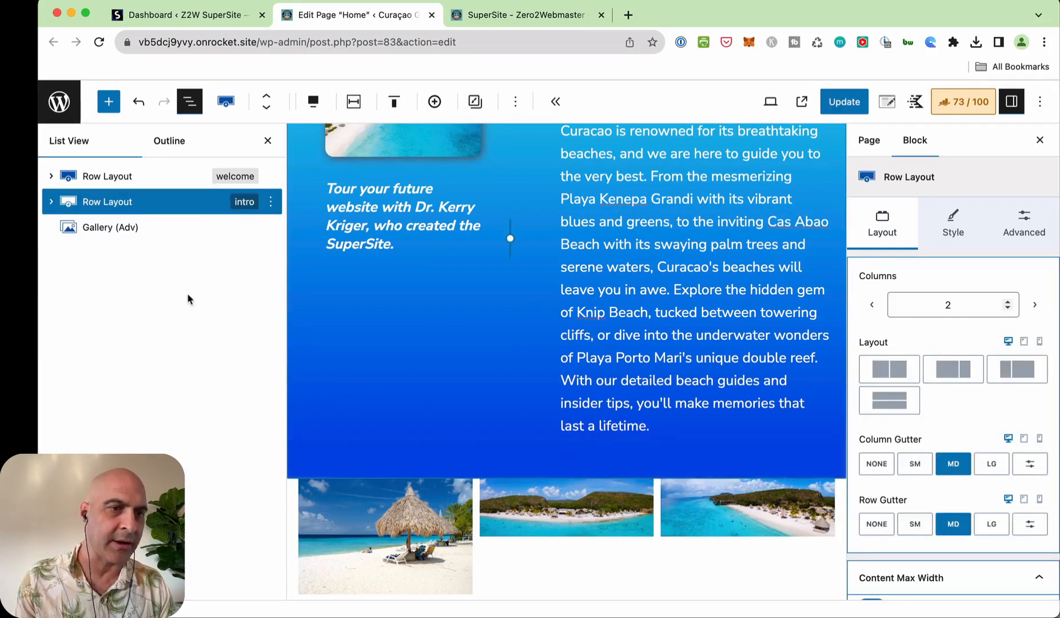
{"action": "left_click", "coordinate": [145, 226]}
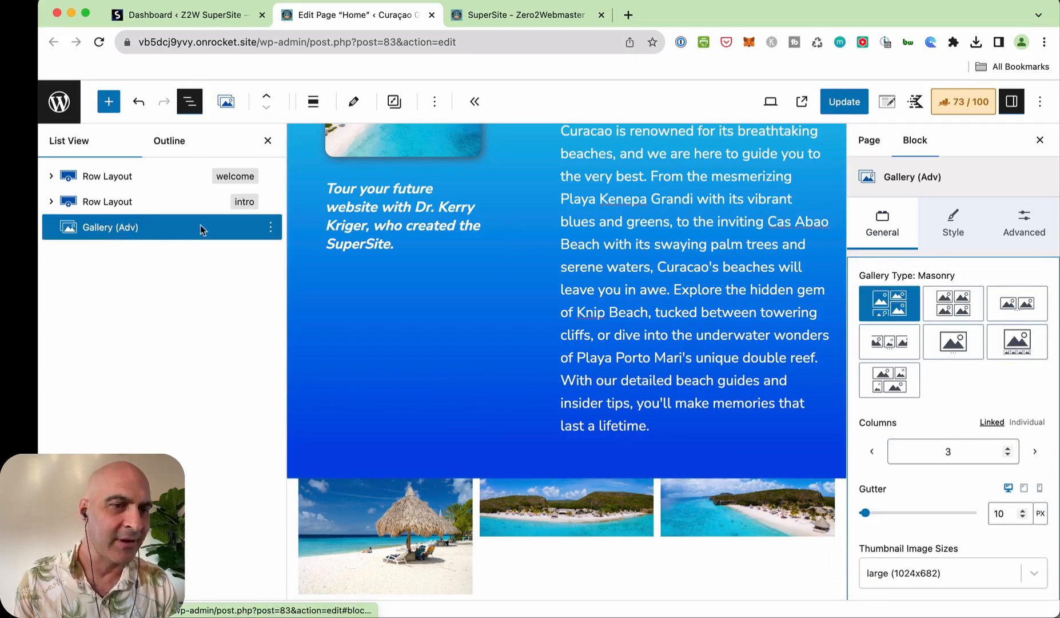
{"action": "left_click", "coordinate": [271, 229]}
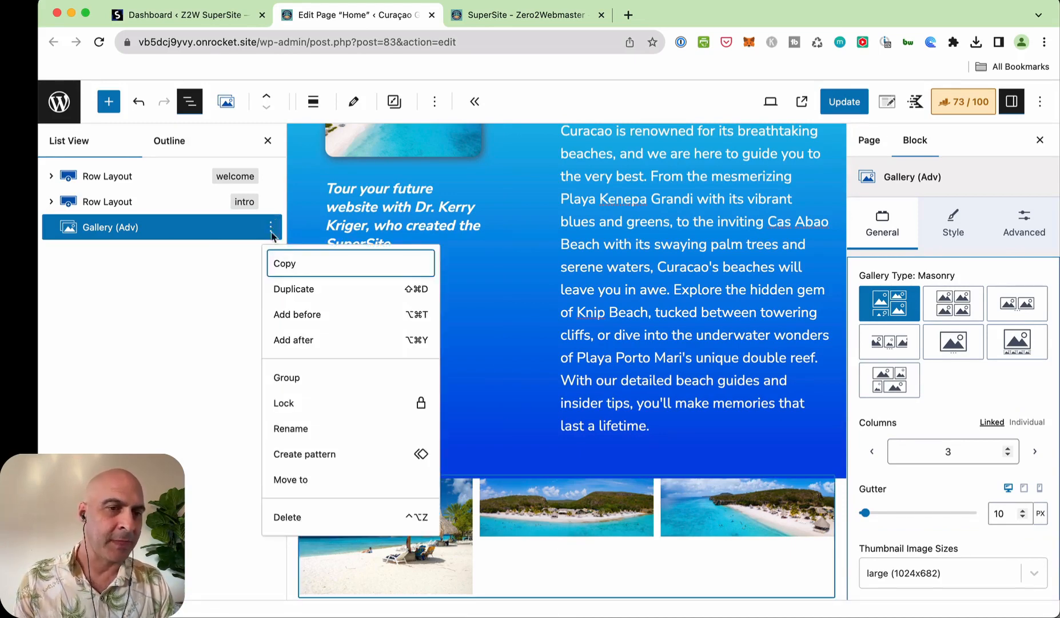
{"action": "left_click", "coordinate": [297, 314]}
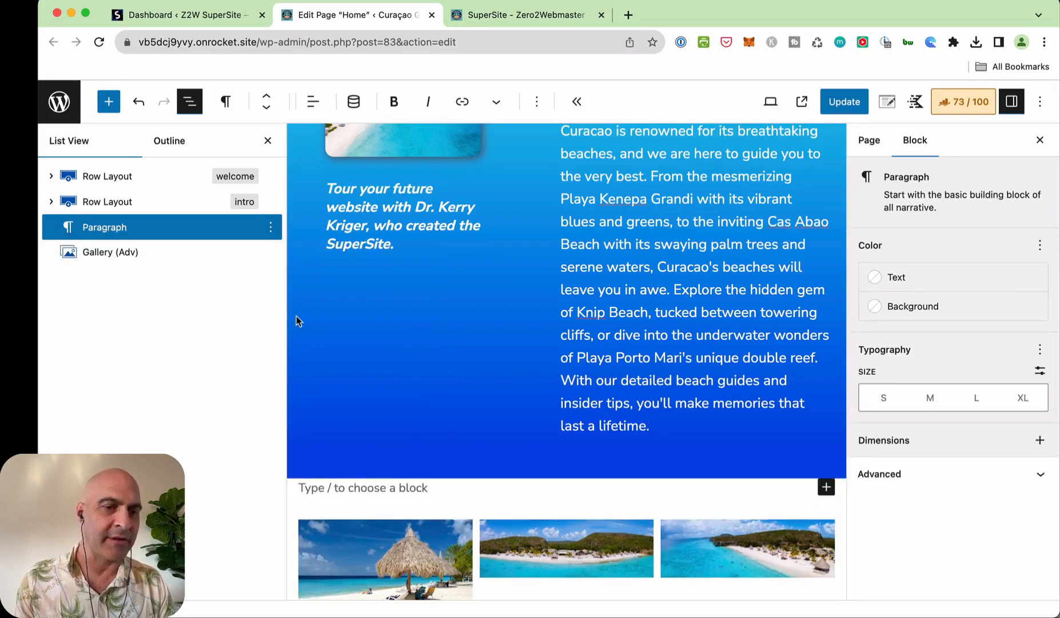
{"action": "type", "text": "/"}
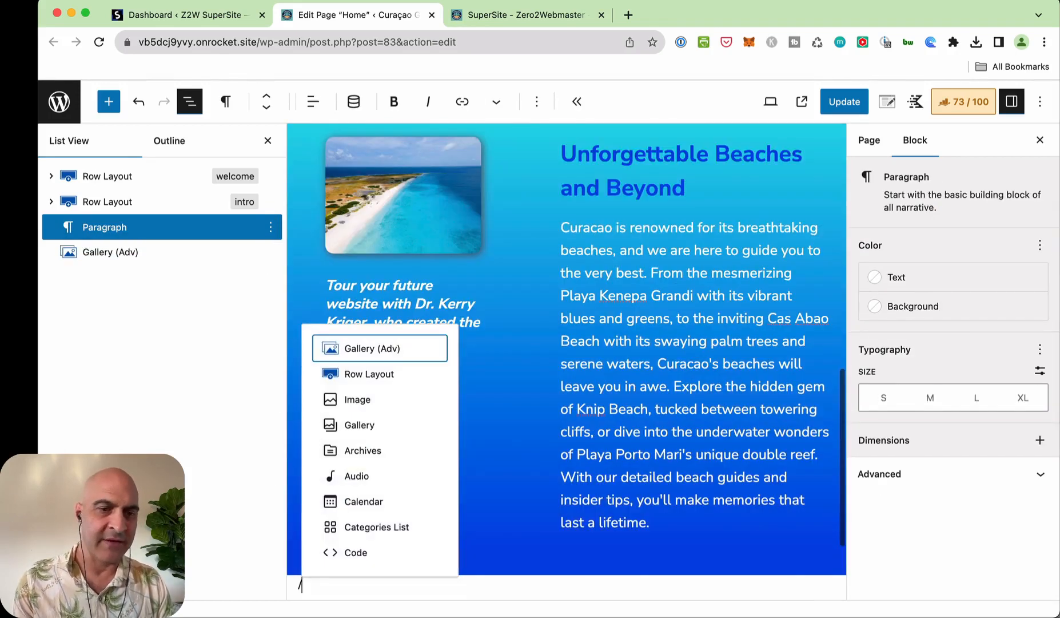
{"action": "type", "text": "row"}
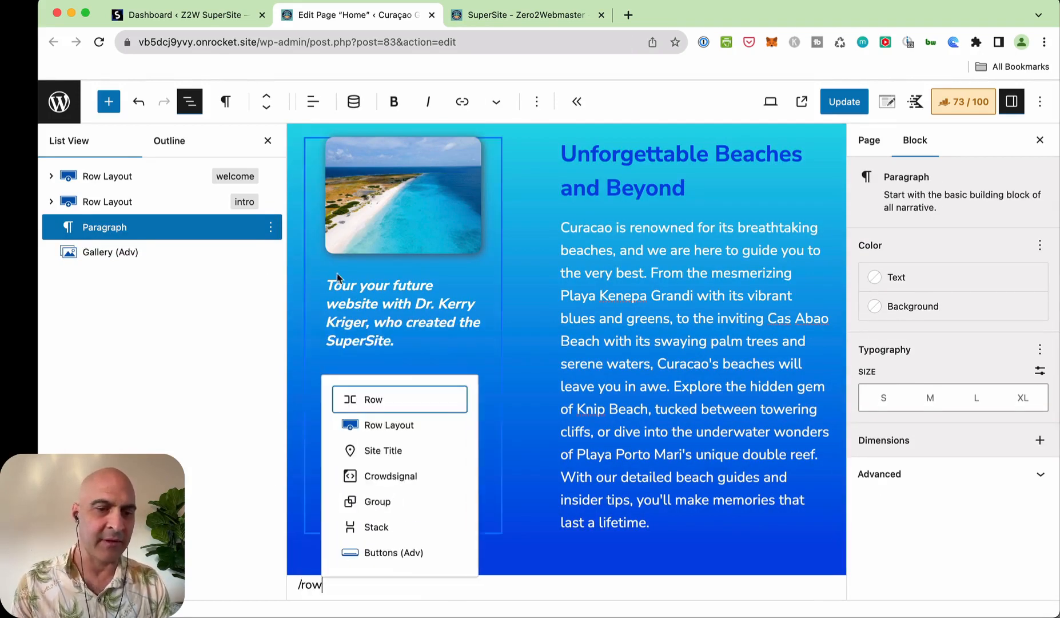
{"action": "left_click", "coordinate": [386, 424]}
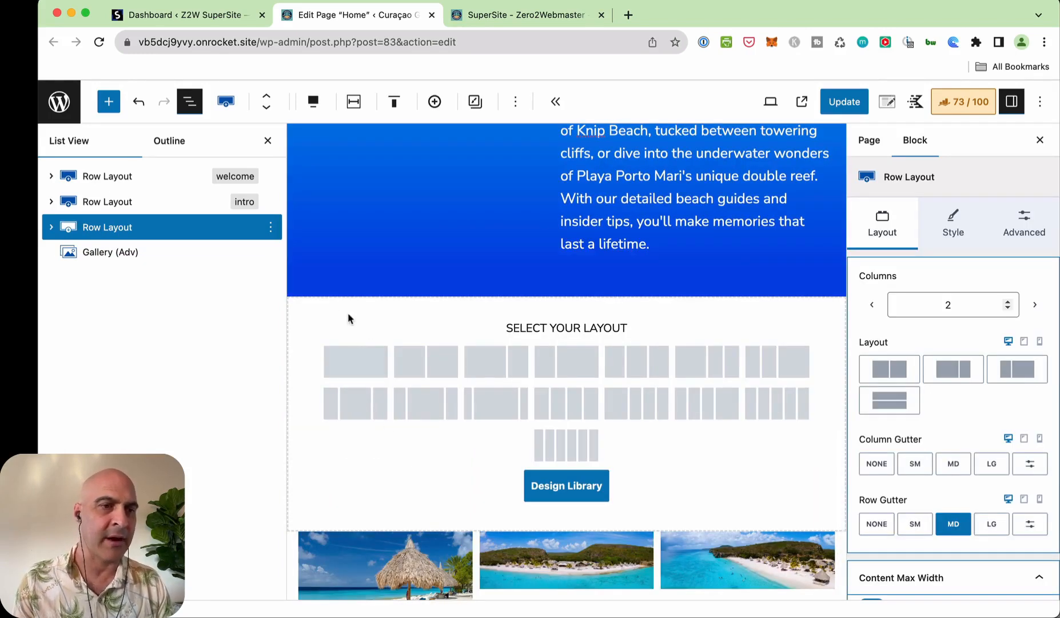
{"action": "left_click", "coordinate": [355, 362]}
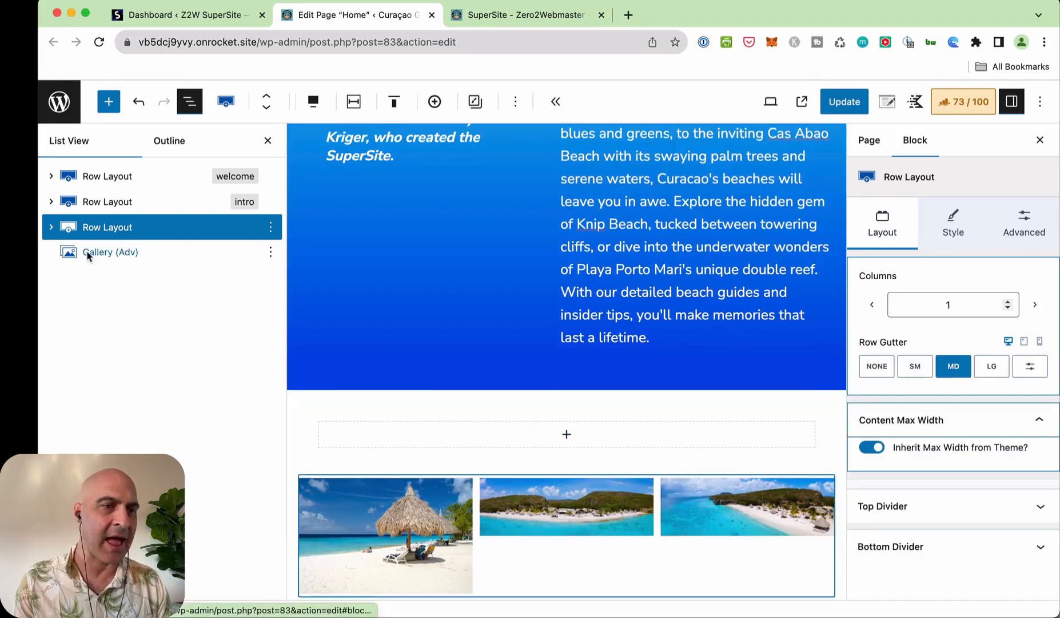
Move the Gallery (Adv) block inside the section of the new row layout.
{"action": "left_click", "coordinate": [51, 227]}
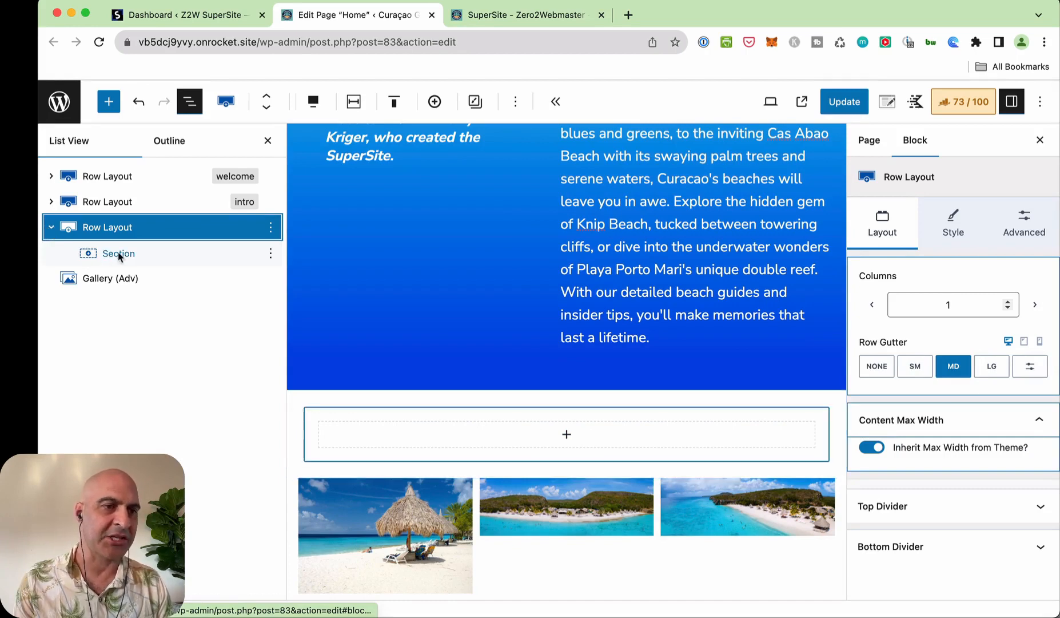
{"action": "left_click_drag", "start_coordinate": [85, 280], "coordinate": [146, 262]}
{"action": "left_click", "coordinate": [69, 253]}
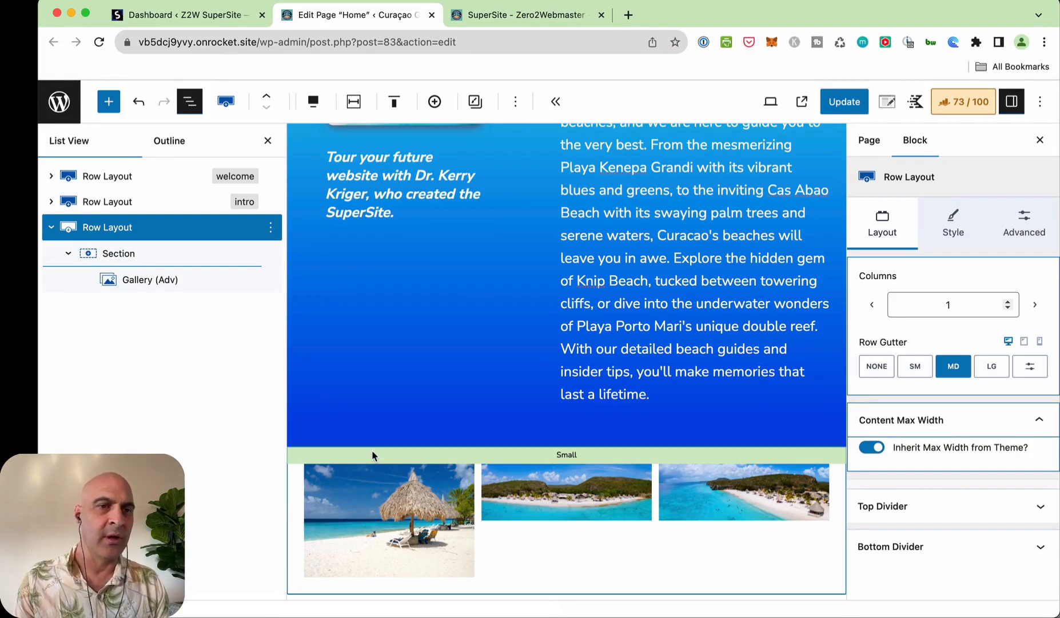
Set the background color of the gallery's row layout to the near-black palette color 17171B.
{"action": "left_click", "coordinate": [313, 101]}
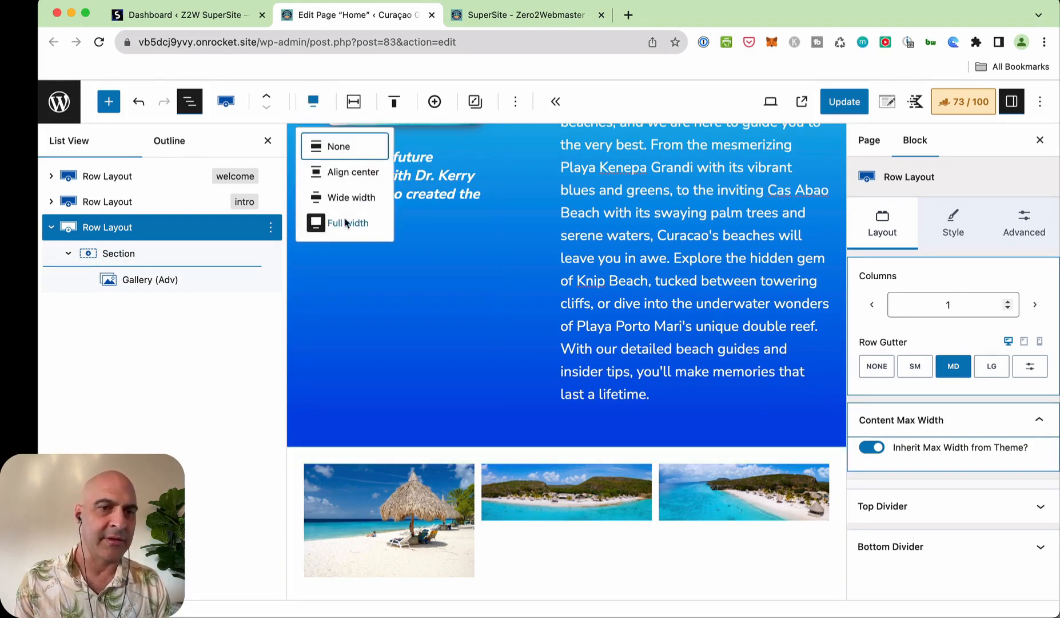
{"action": "left_click", "coordinate": [298, 463]}
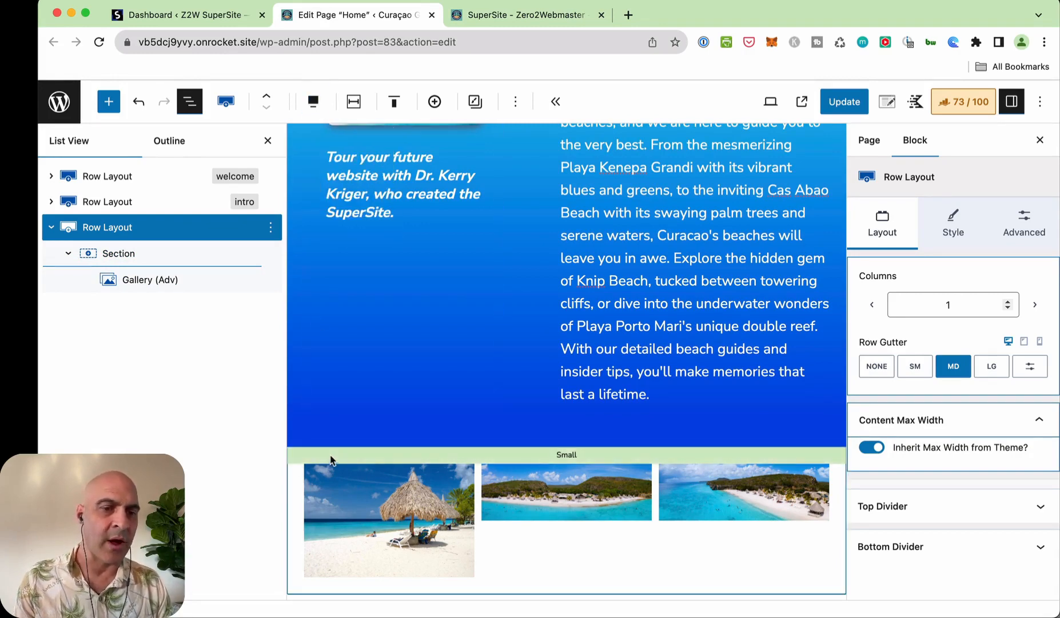
{"action": "left_click", "coordinate": [942, 225]}
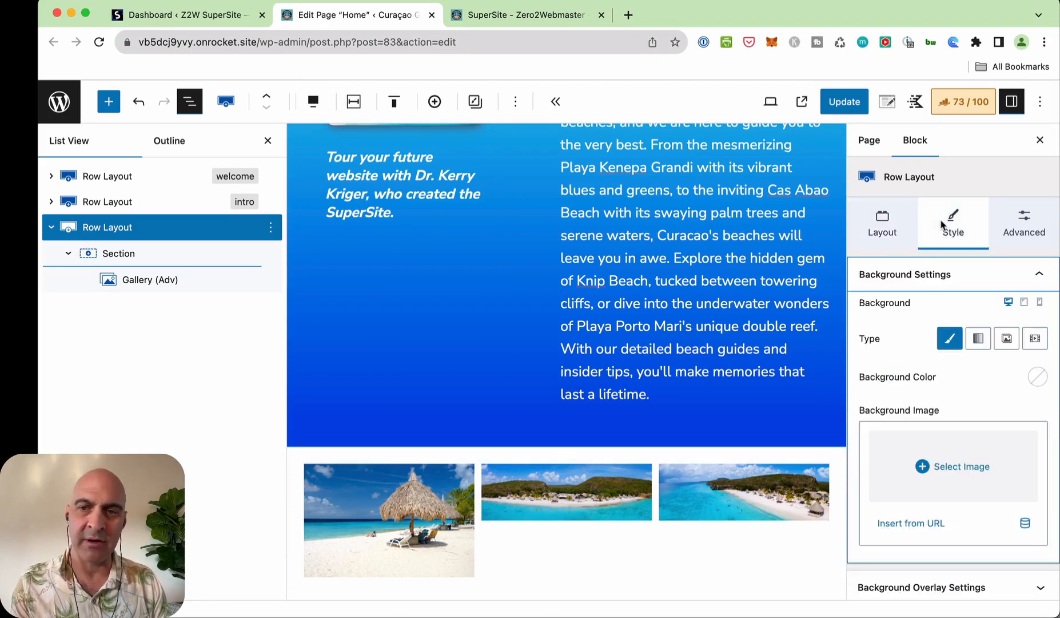
{"action": "left_click", "coordinate": [1038, 377]}
{"action": "left_click", "coordinate": [886, 347]}
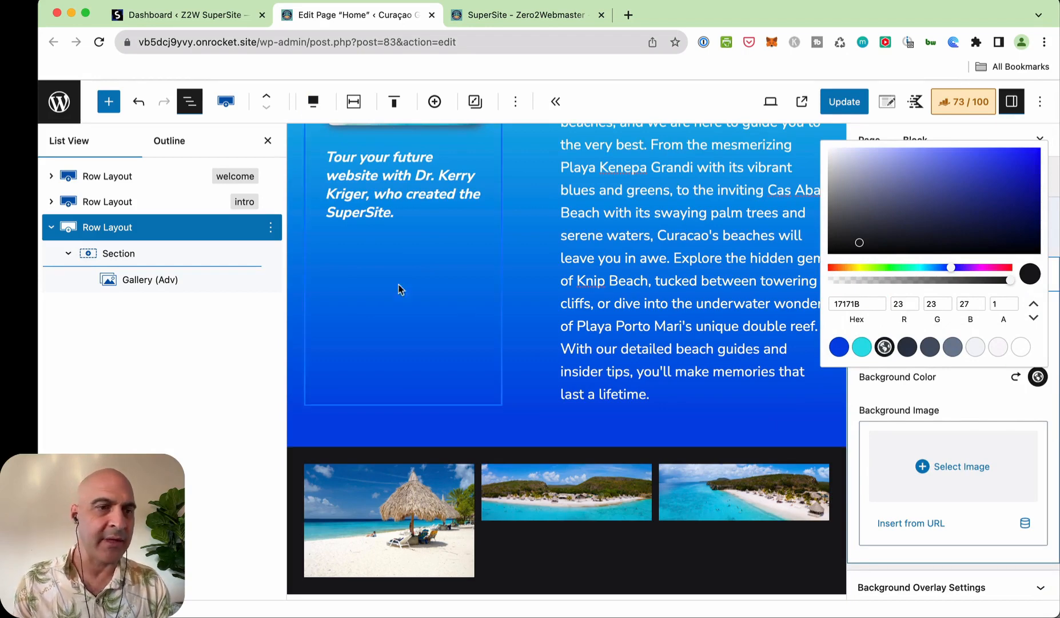
Add a Text (Adv) block directly before the Gallery (Adv) block in the section.
{"action": "left_click", "coordinate": [270, 280]}
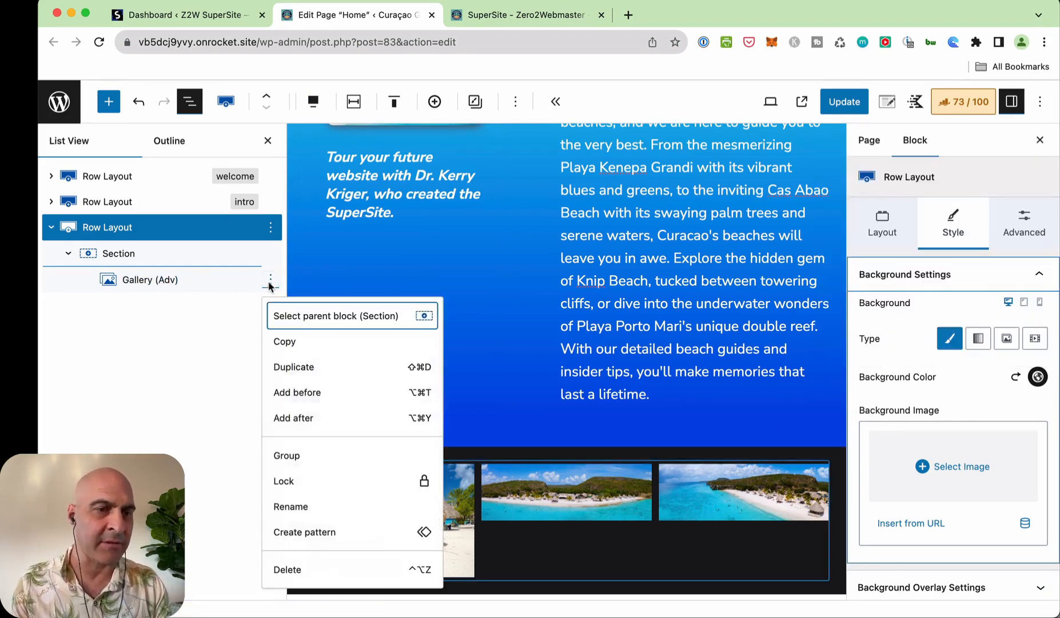
{"action": "left_click", "coordinate": [292, 393]}
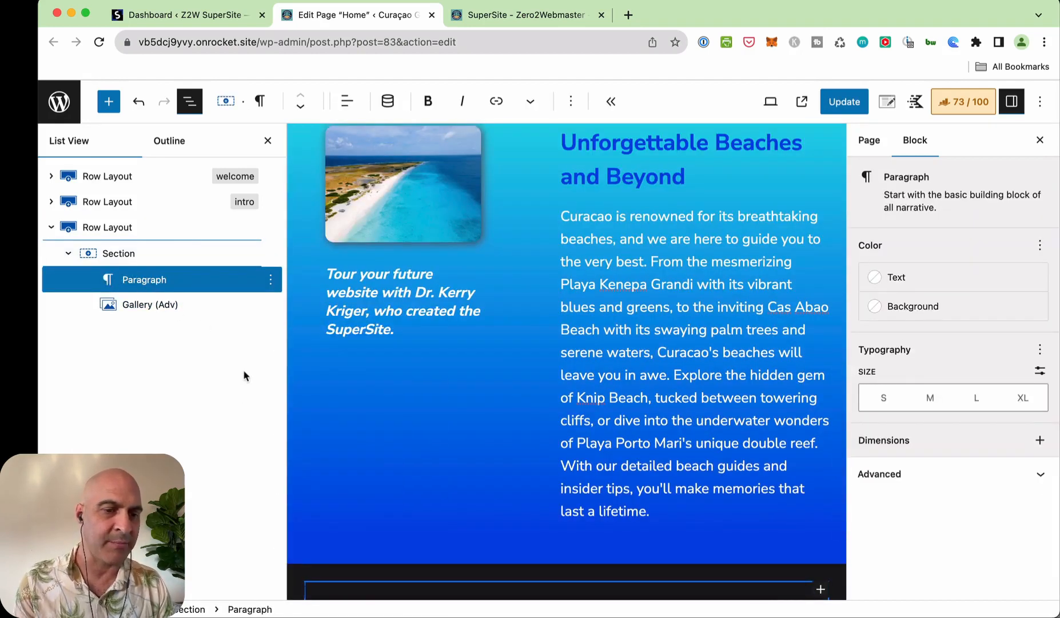
{"action": "type", "text": "/"}
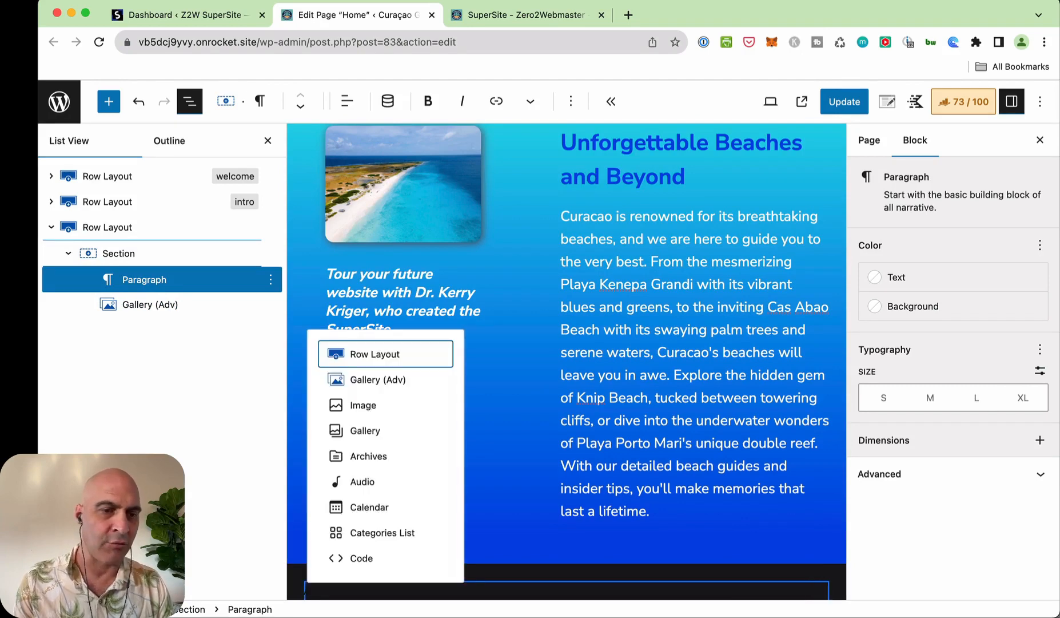
{"action": "type", "text": "text"}
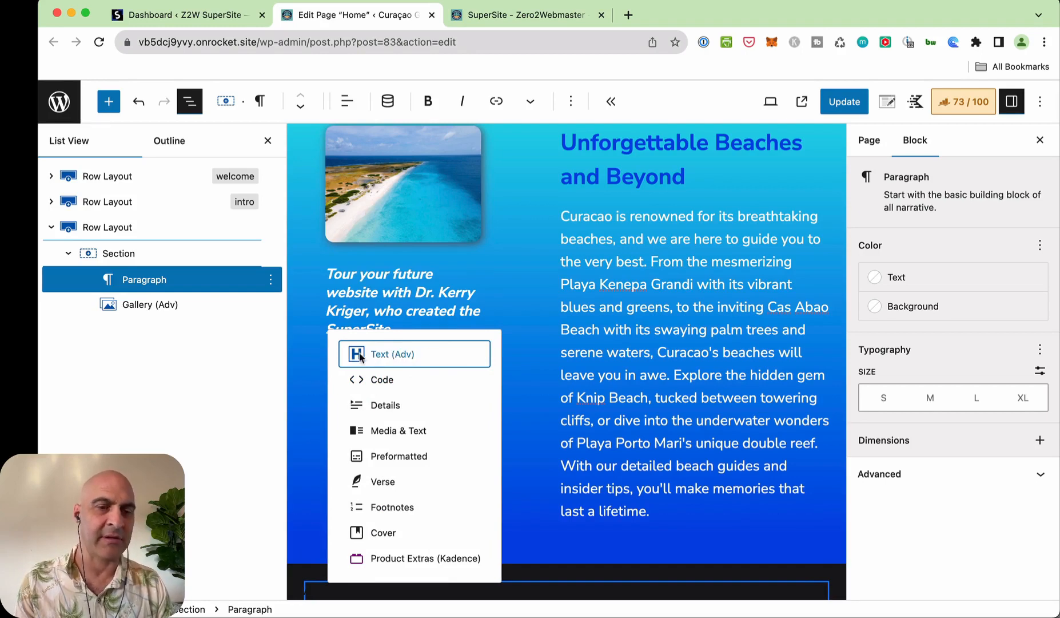
{"action": "left_click", "coordinate": [403, 354]}
Give the new text block the turquoise palette color 25DFE7 and enter "Visit Cas Beach" as its text.
{"action": "scroll", "coordinate": [457, 335], "scroll_direction": "down", "scroll_amount": 3}
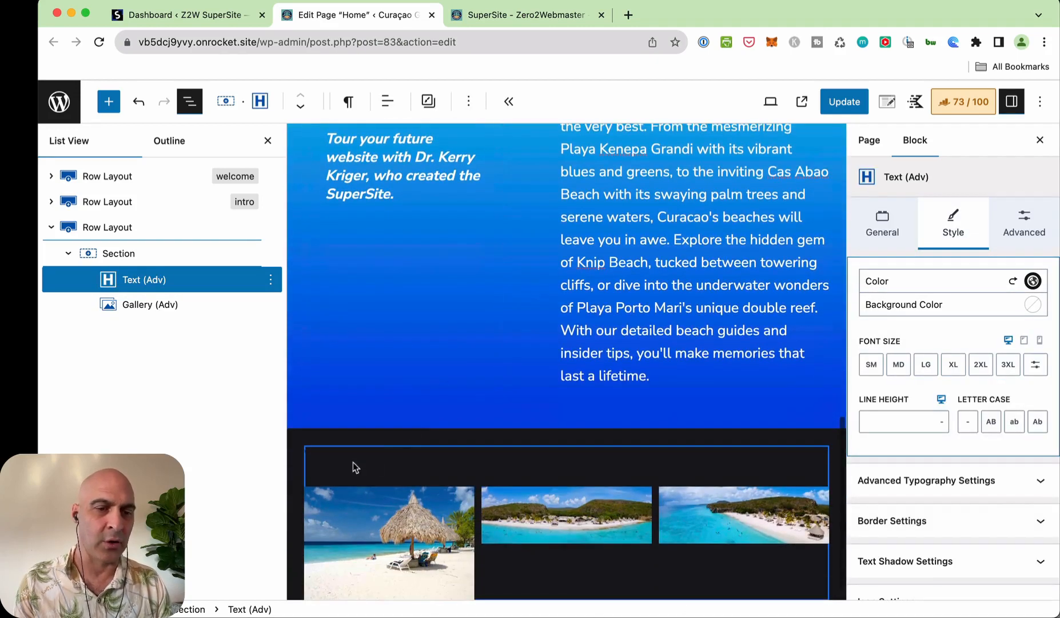
{"action": "left_click", "coordinate": [1033, 281]}
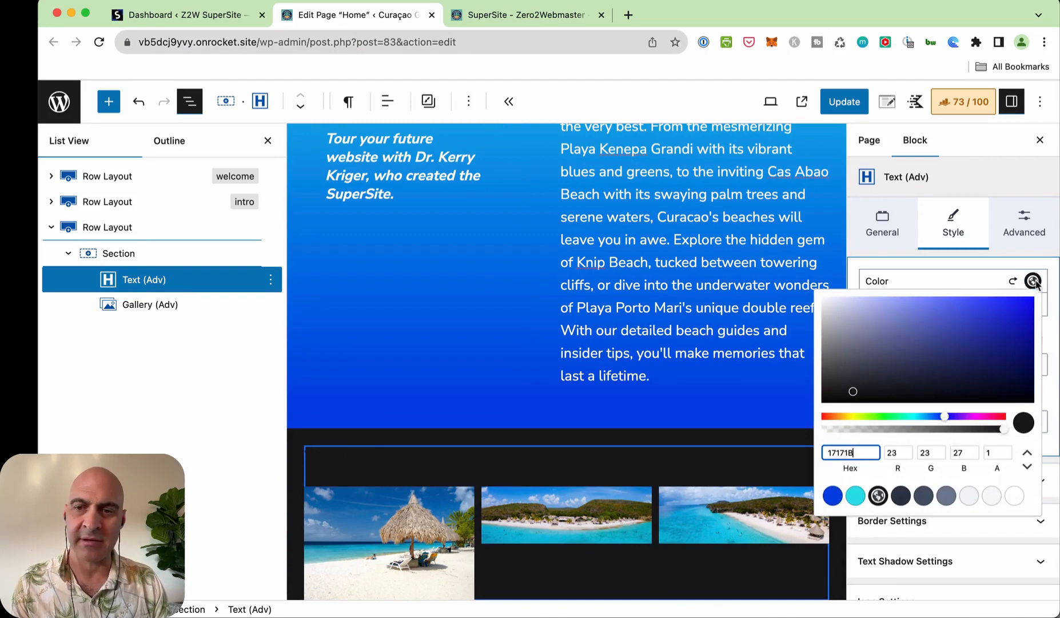
{"action": "left_click", "coordinate": [856, 495]}
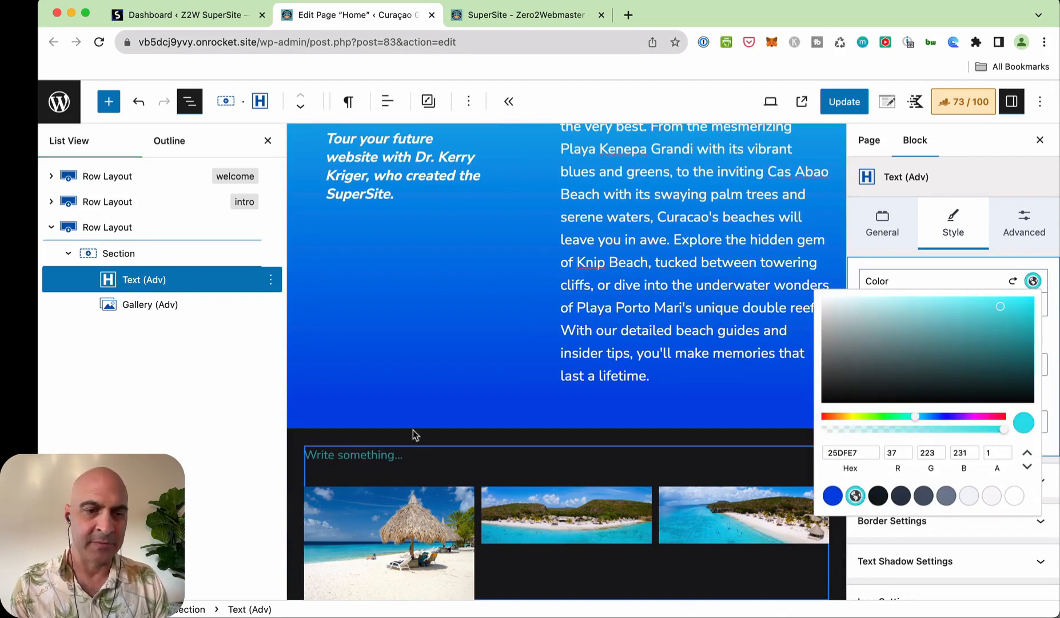
{"action": "left_click", "coordinate": [348, 456]}
{"action": "type", "text": "V"}
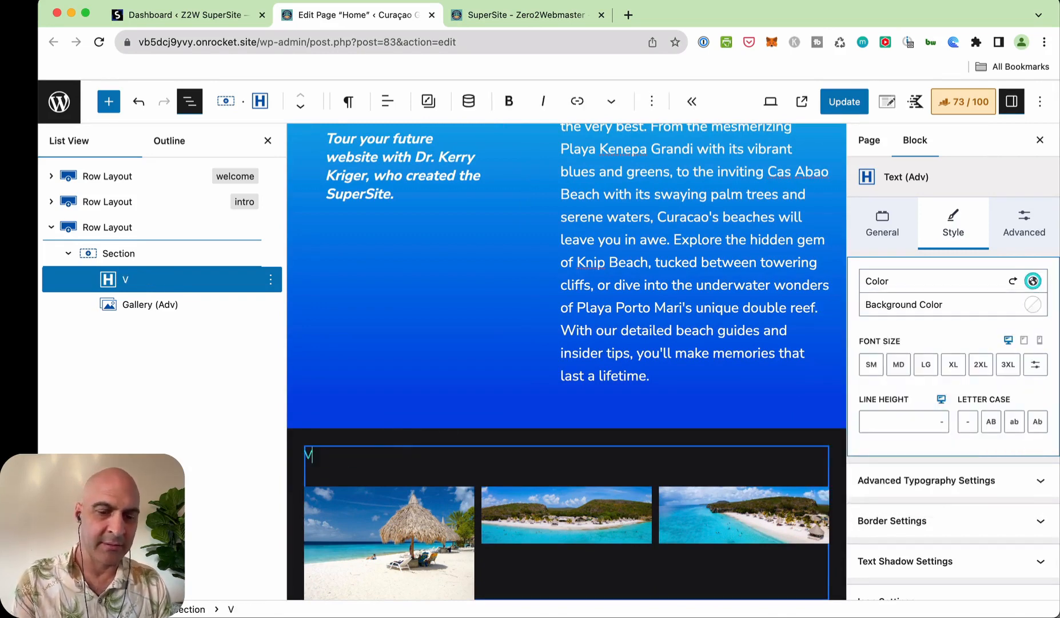
{"action": "type", "text": "isit Cas B"}
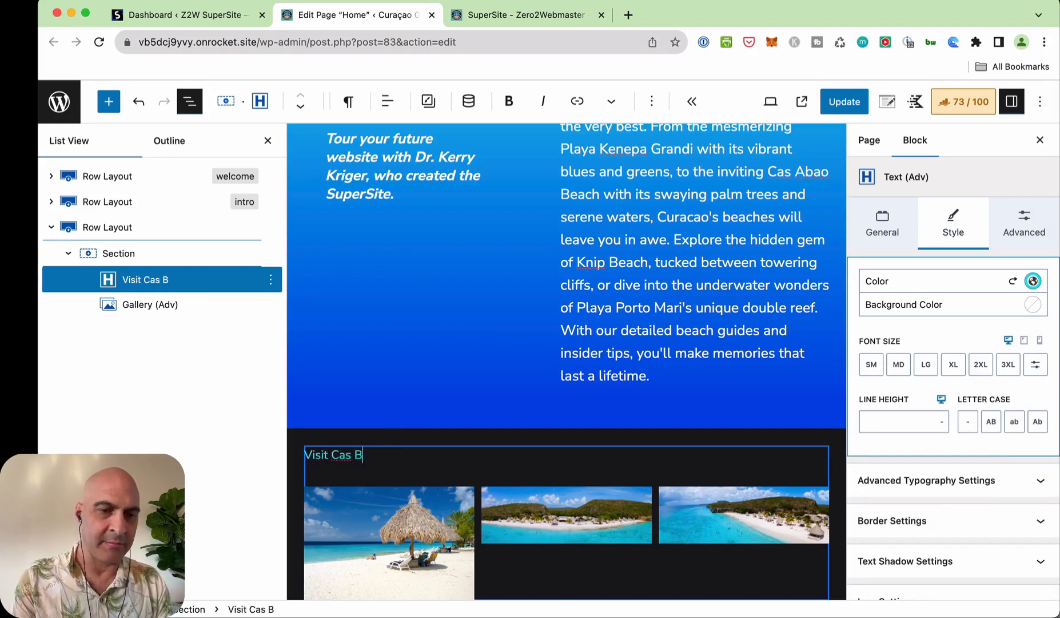
{"action": "type", "text": "eaach"}
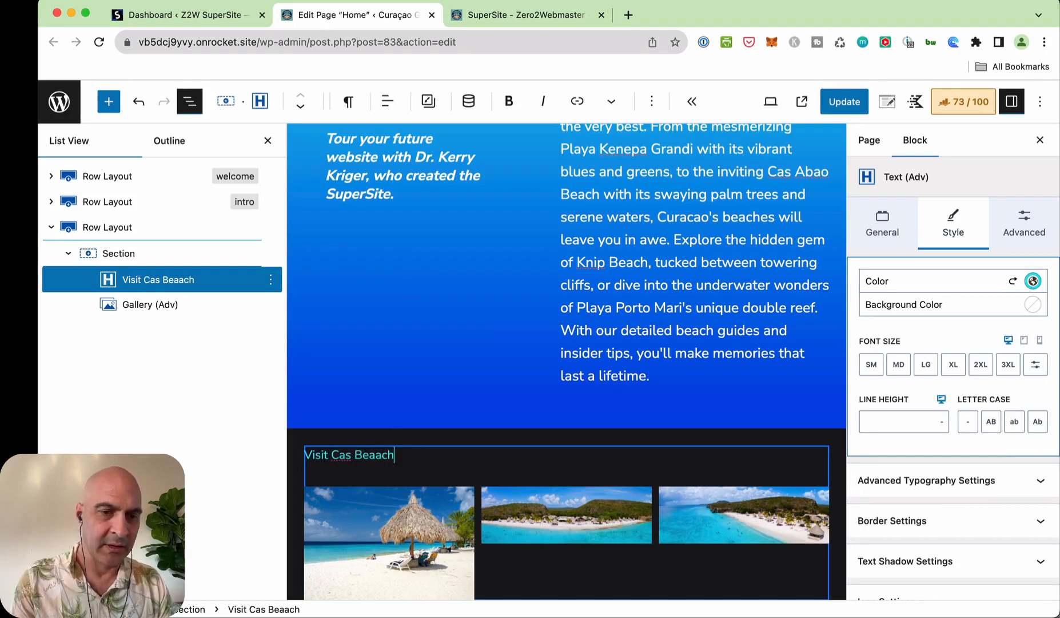
{"action": "key", "text": "BackSpace"}
{"action": "key", "text": "BackSpace"}
{"action": "key", "text": "BackSpace"}
{"action": "type", "text": "ch"}
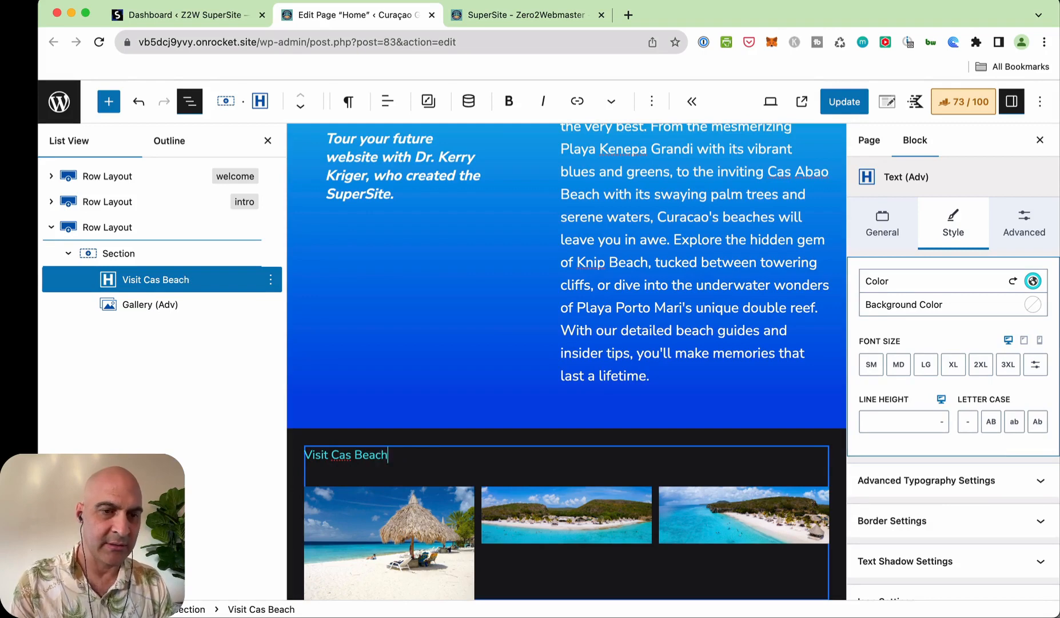
Format the "Visit Cas Beach" text as a centered, bold Heading 2 with font size XL.
{"action": "left_click", "coordinate": [387, 103]}
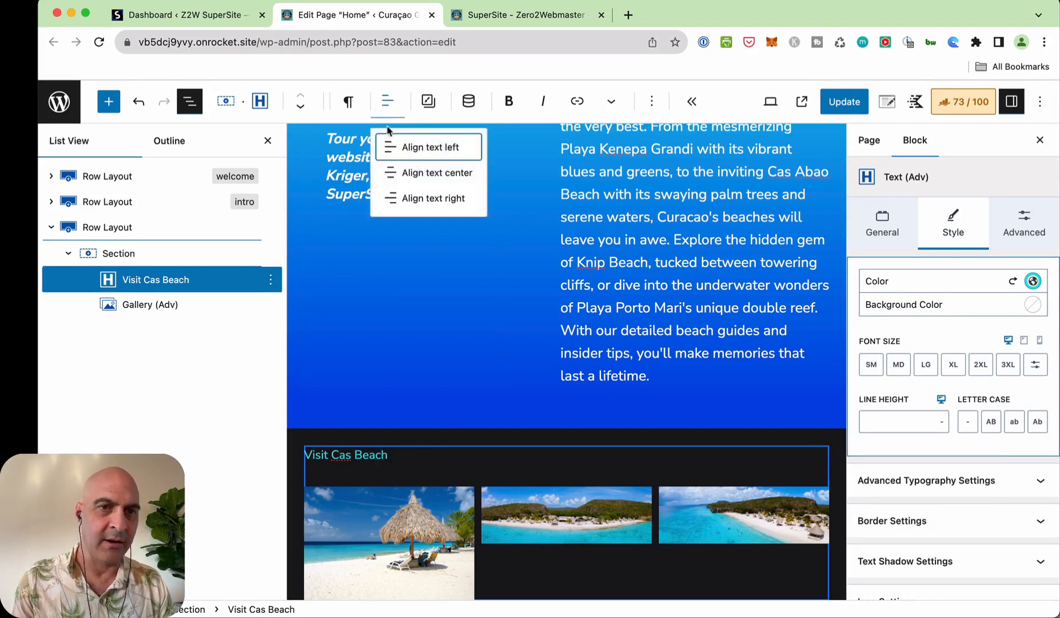
{"action": "left_click", "coordinate": [411, 172]}
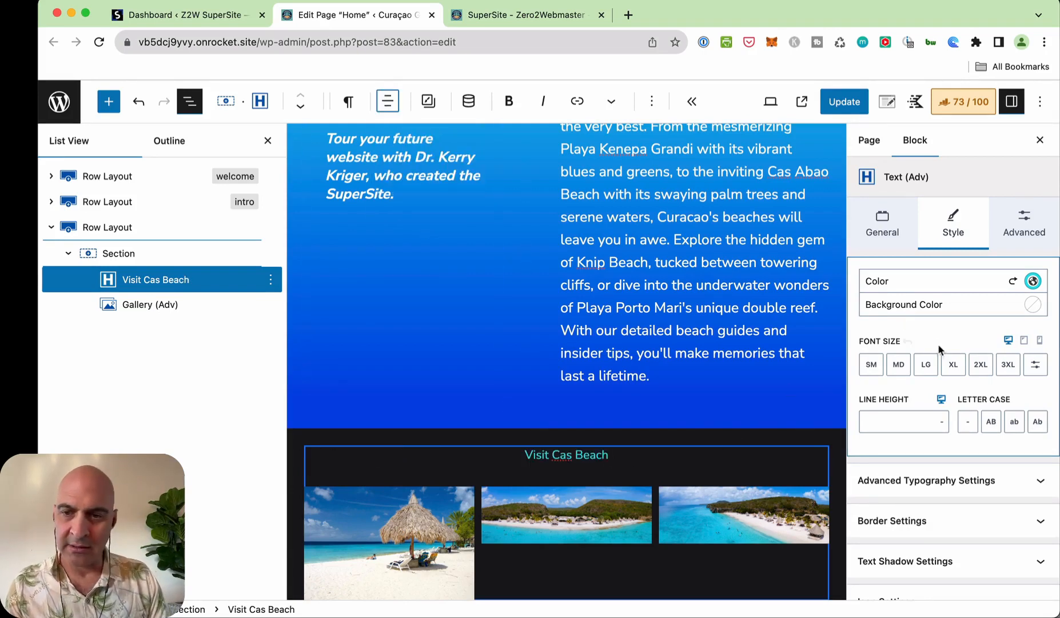
{"action": "left_click", "coordinate": [927, 365]}
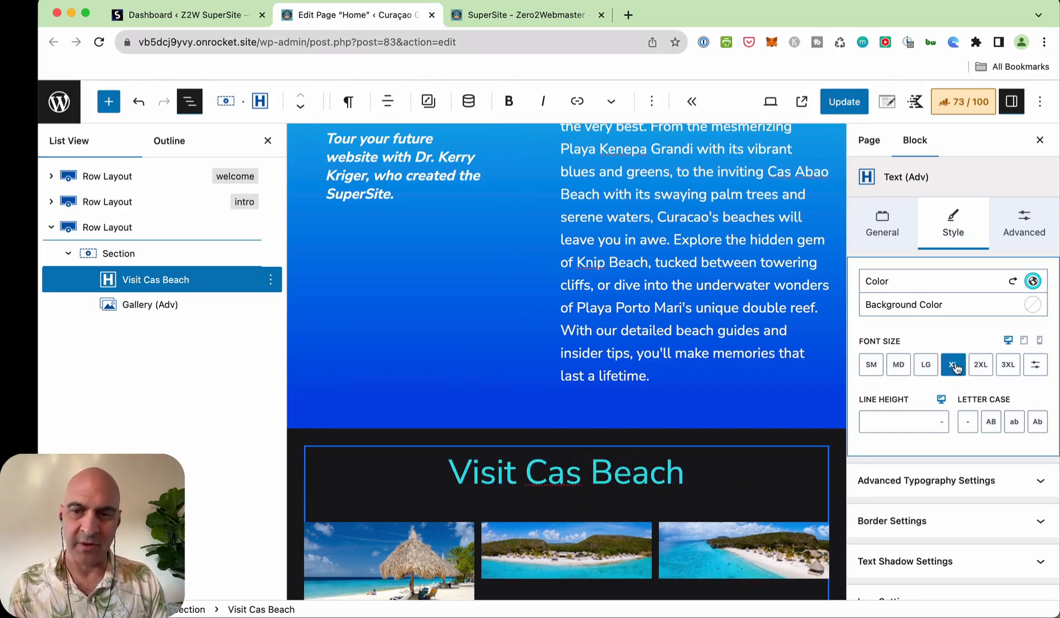
{"action": "triple_click", "coordinate": [569, 478]}
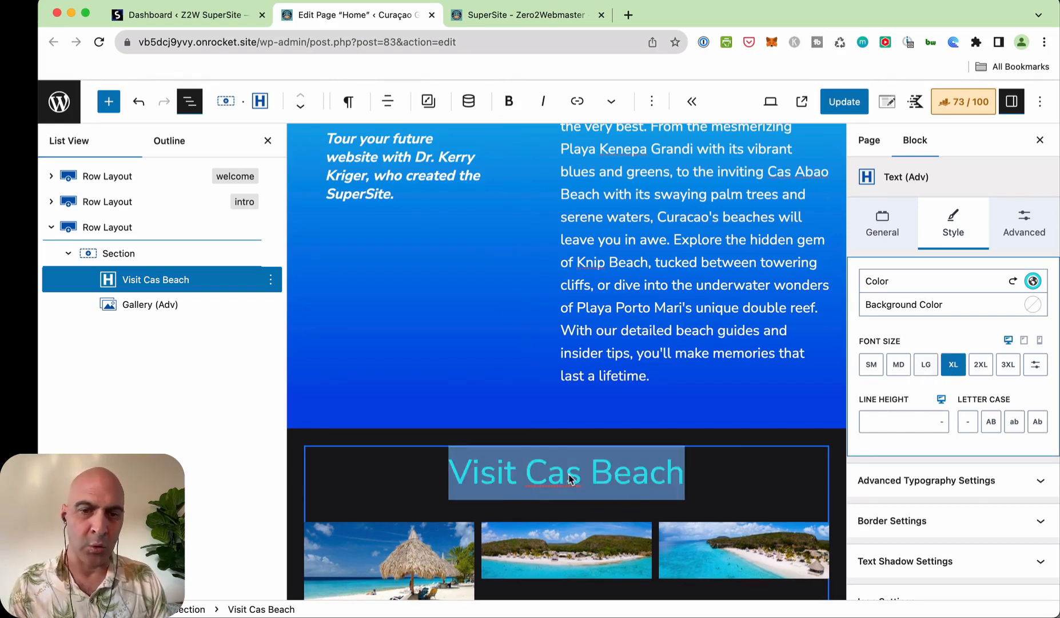
{"action": "left_click", "coordinate": [509, 101]}
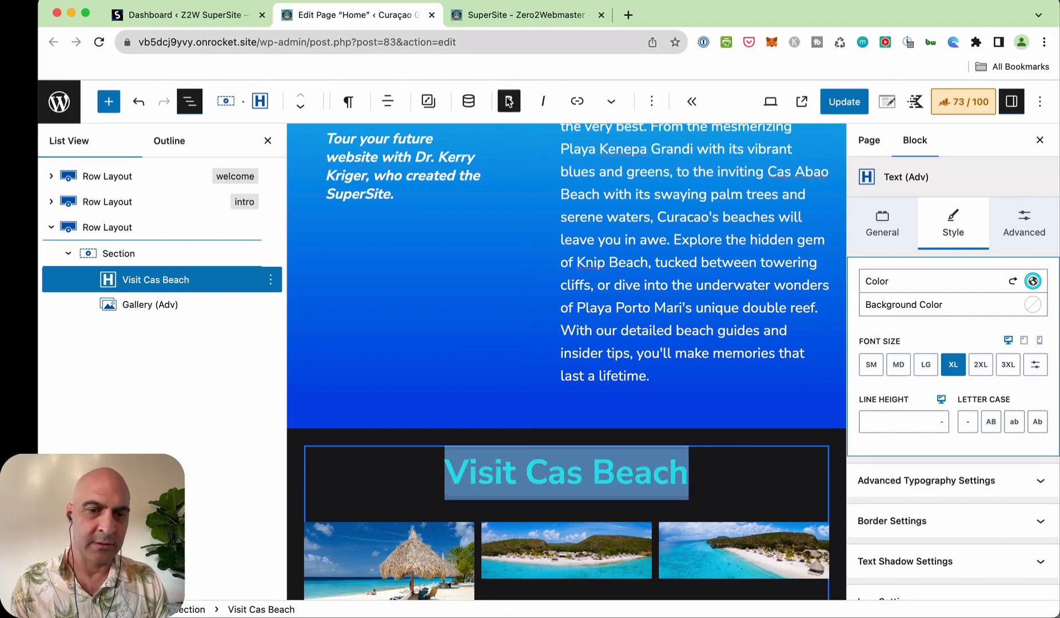
{"action": "left_click", "coordinate": [346, 102]}
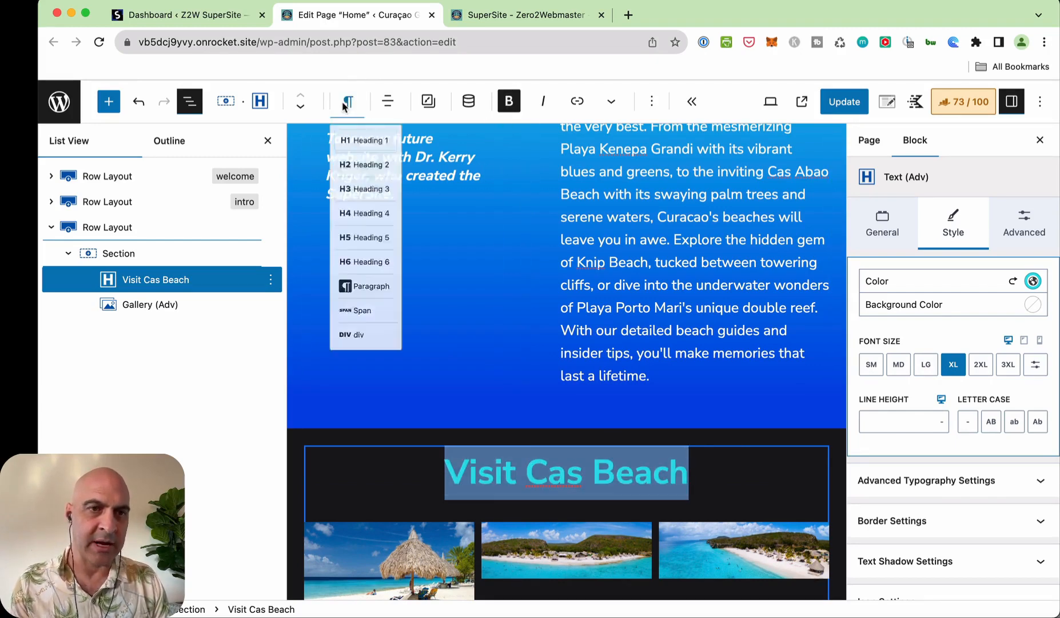
{"action": "left_click", "coordinate": [355, 167]}
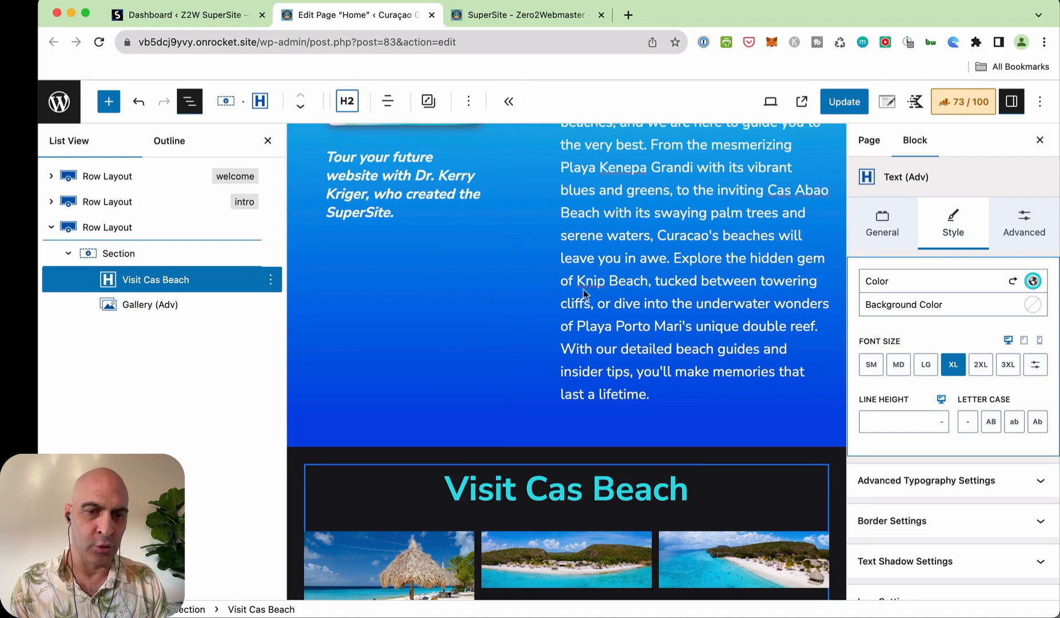
Change the beach gallery's type to Grid and update the page.
{"action": "scroll", "coordinate": [577, 332], "scroll_direction": "down", "scroll_amount": 2}
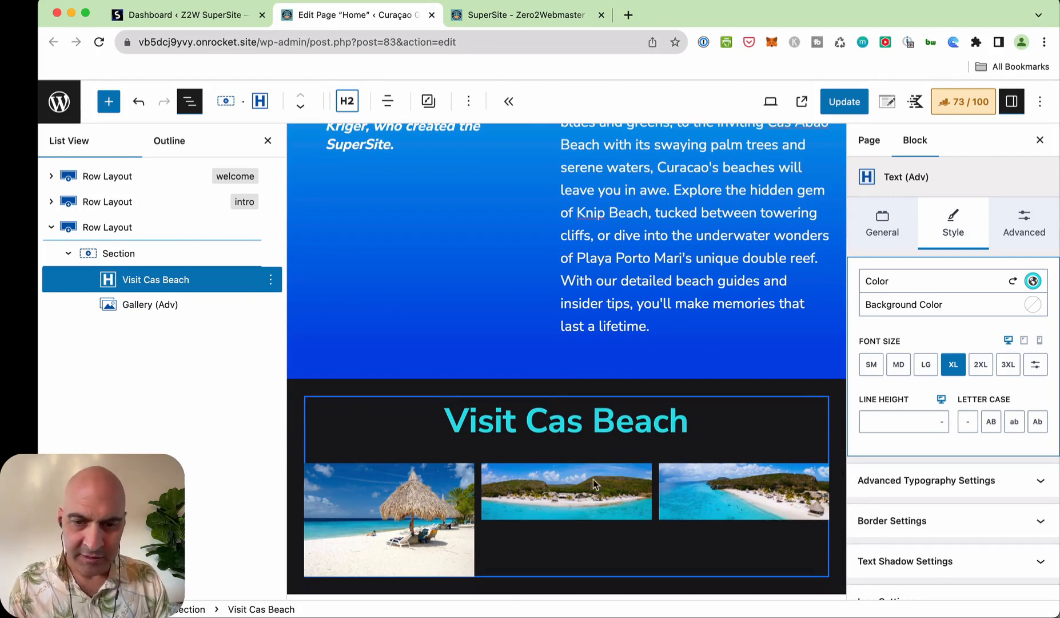
{"action": "left_click", "coordinate": [532, 483]}
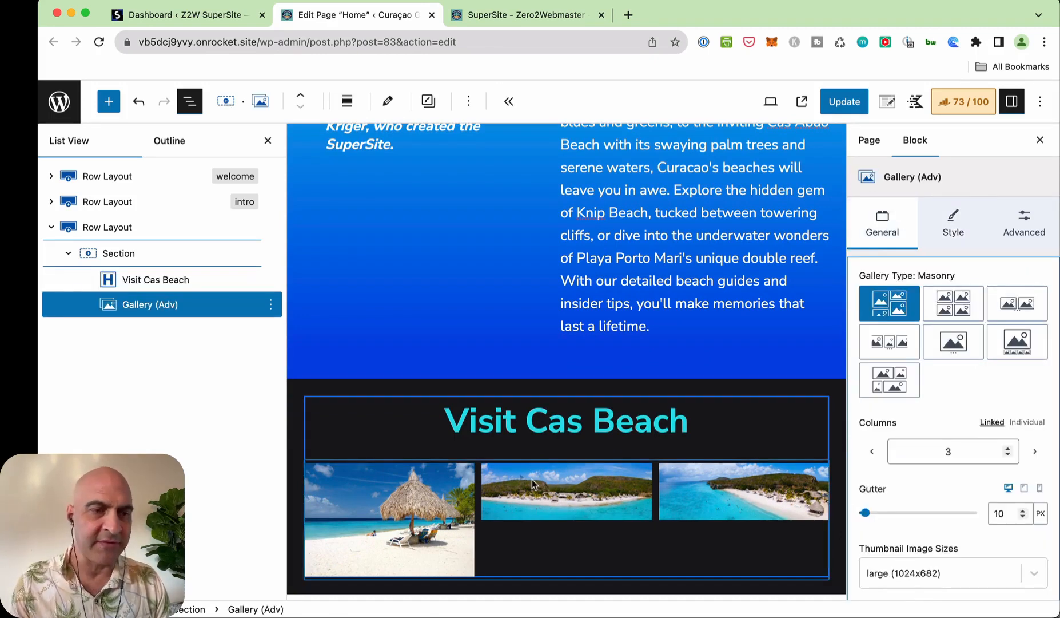
{"action": "left_click", "coordinate": [957, 305]}
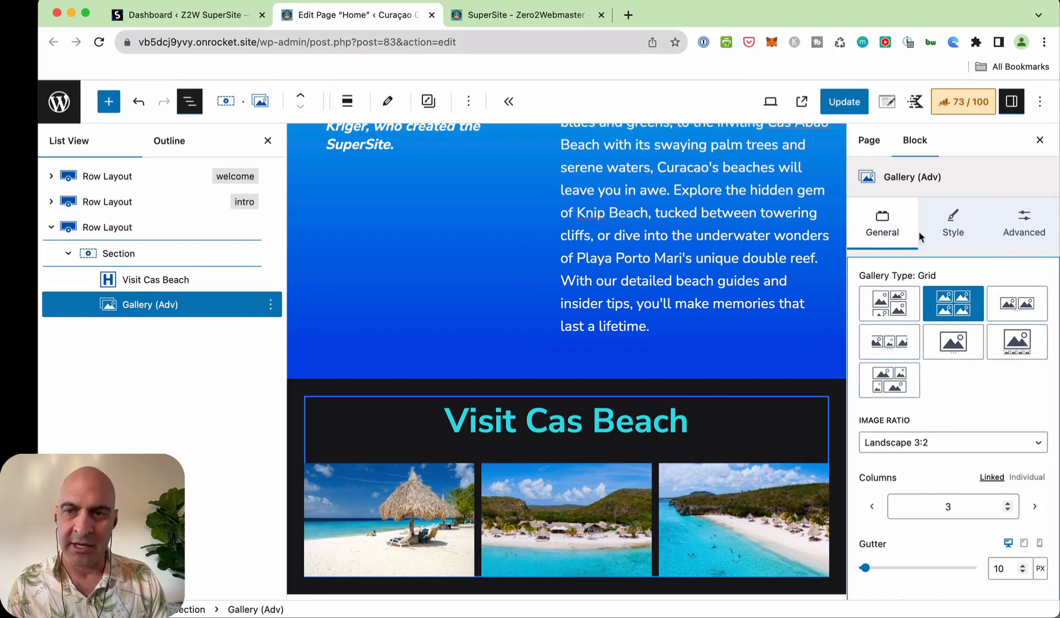
{"action": "scroll", "coordinate": [913, 360], "scroll_direction": "down", "scroll_amount": 3}
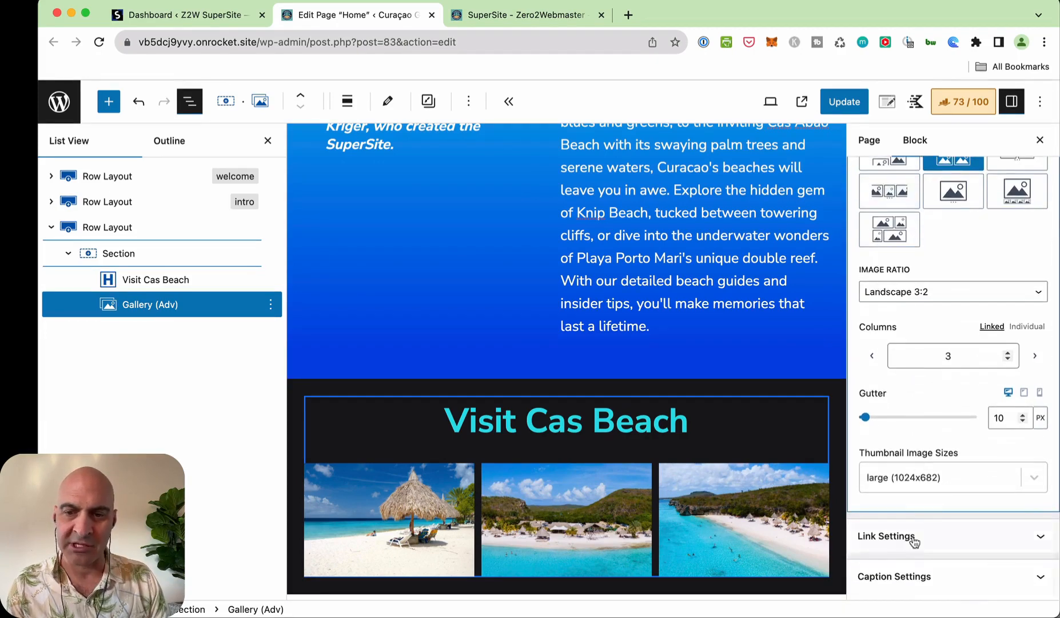
{"action": "scroll", "coordinate": [940, 252], "scroll_direction": "up", "scroll_amount": 3}
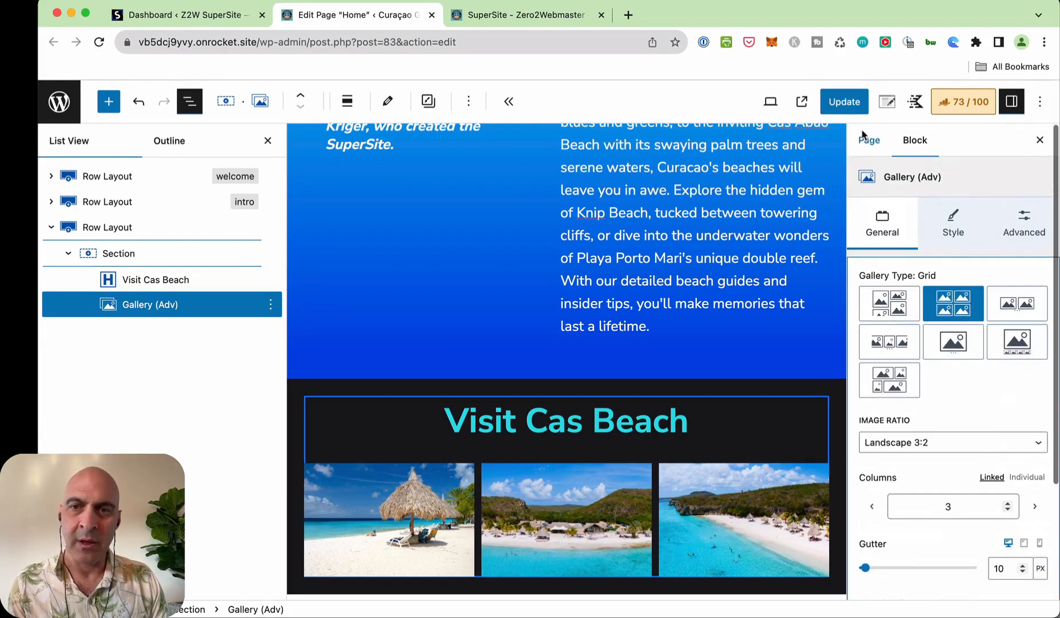
{"action": "left_click", "coordinate": [844, 101]}
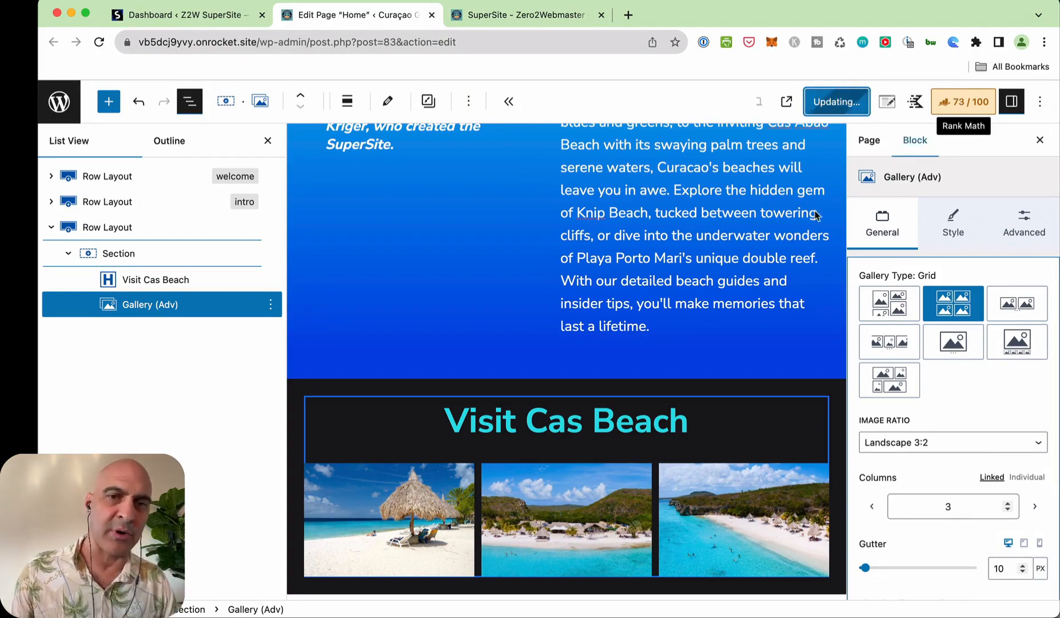
Open the page's Rank Math snippet for editing and replace its SEO title with "Curaçao Getaway - Your Beach Vacation Friendly Guide".
{"action": "scroll", "coordinate": [720, 289], "scroll_direction": "up", "scroll_amount": 12}
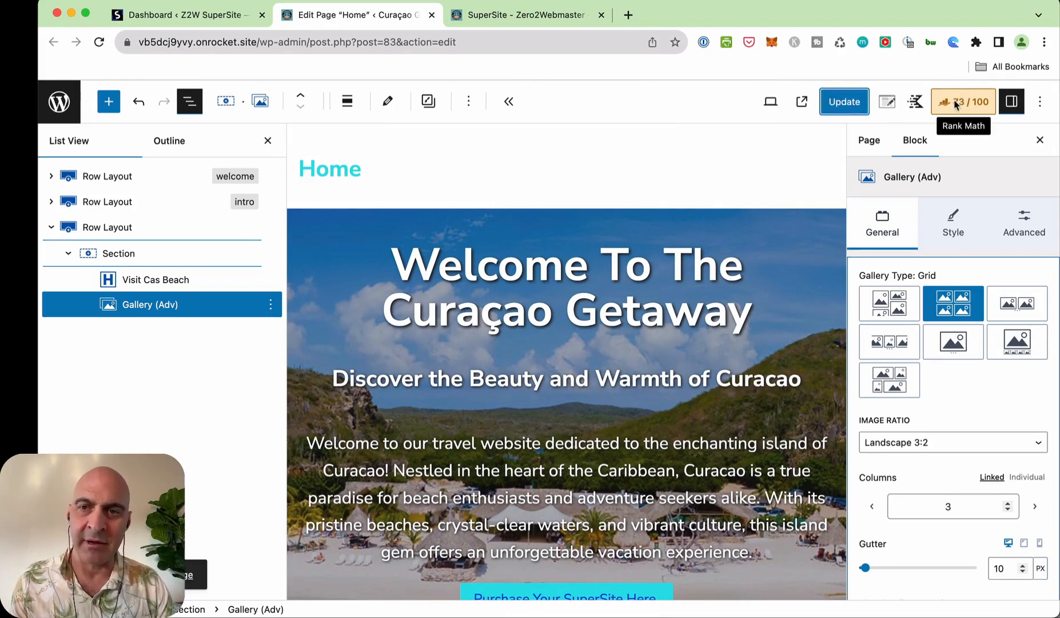
{"action": "left_click", "coordinate": [955, 104]}
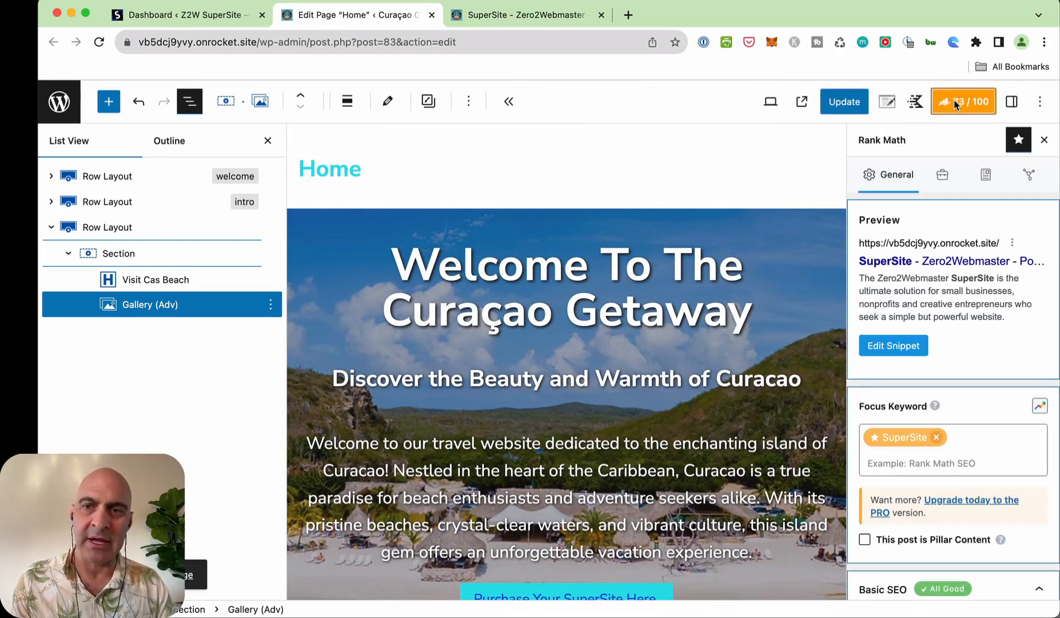
{"action": "left_click", "coordinate": [902, 262]}
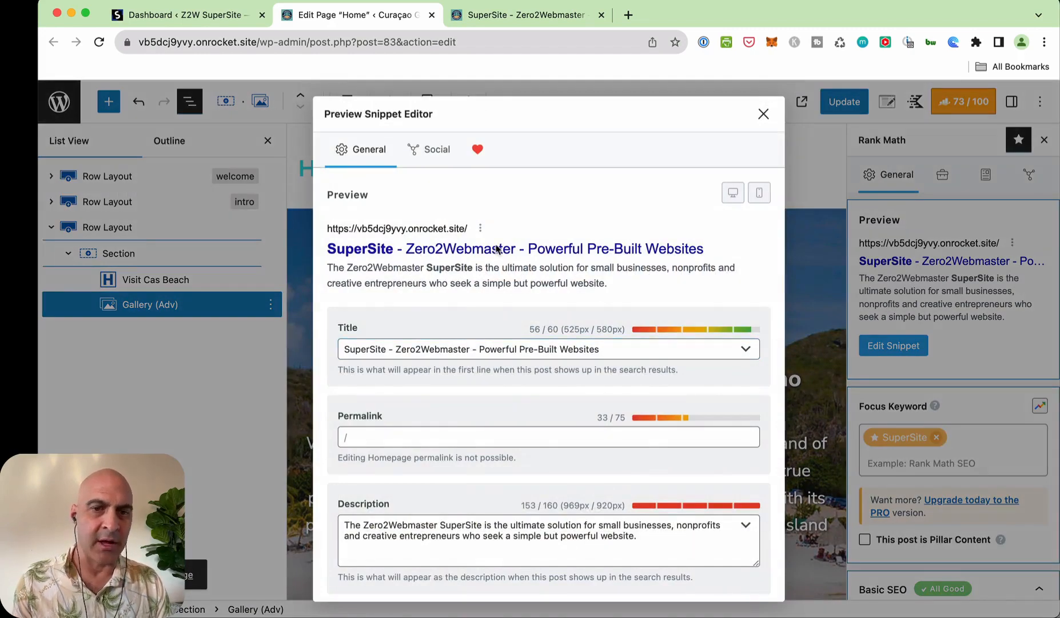
{"action": "triple_click", "coordinate": [417, 350]}
{"action": "type", "text": "Curacoa"}
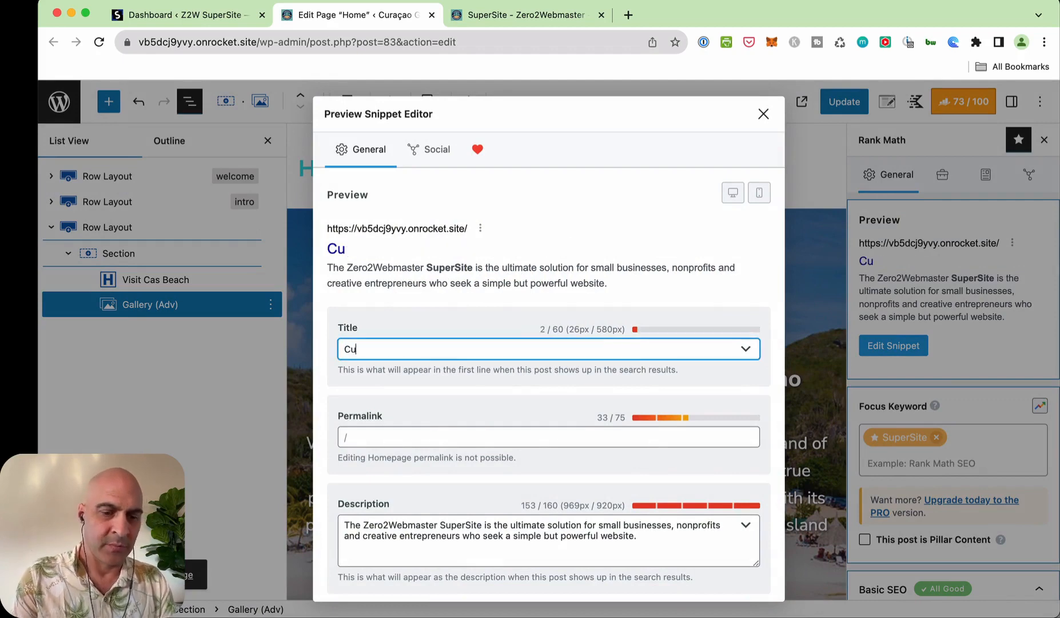
{"action": "key", "text": "BackSpace"}
{"action": "key", "text": "BackSpace"}
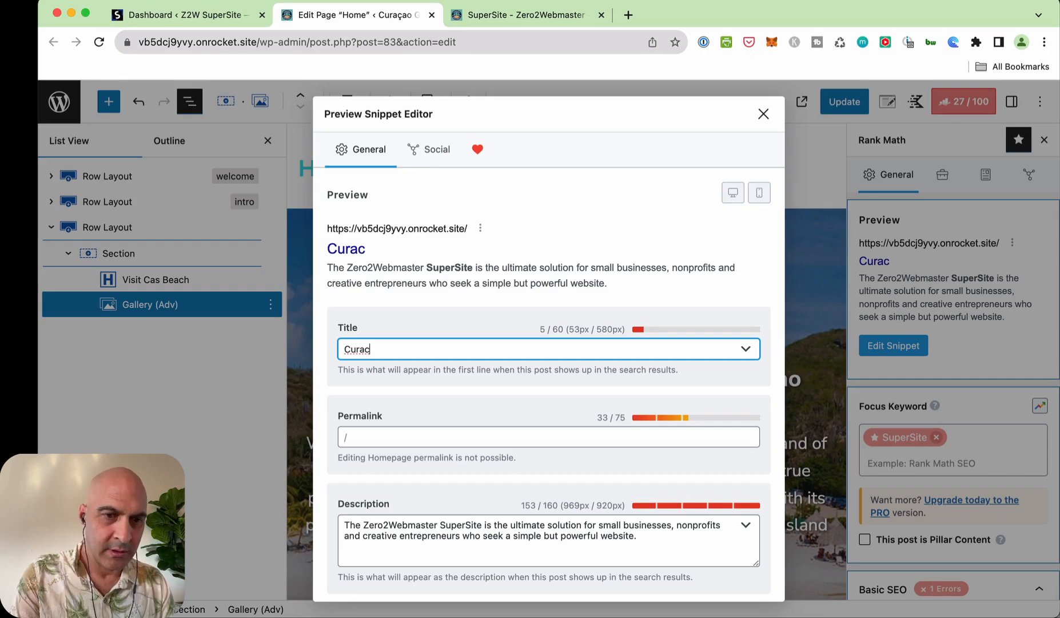
{"action": "type", "text": "çao Getaway"}
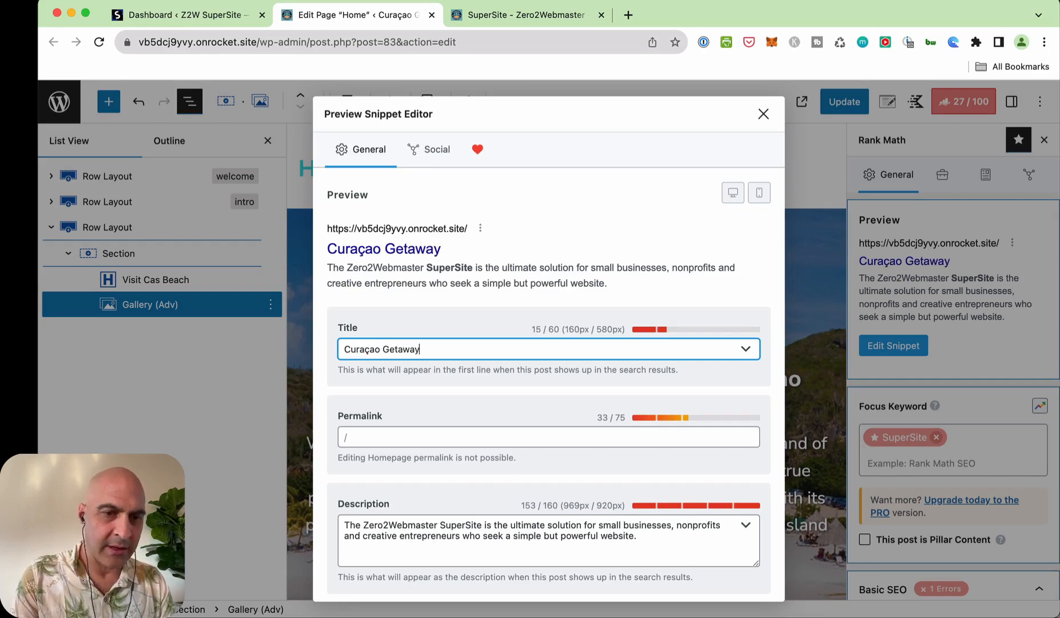
{"action": "type", "text": " - Your "}
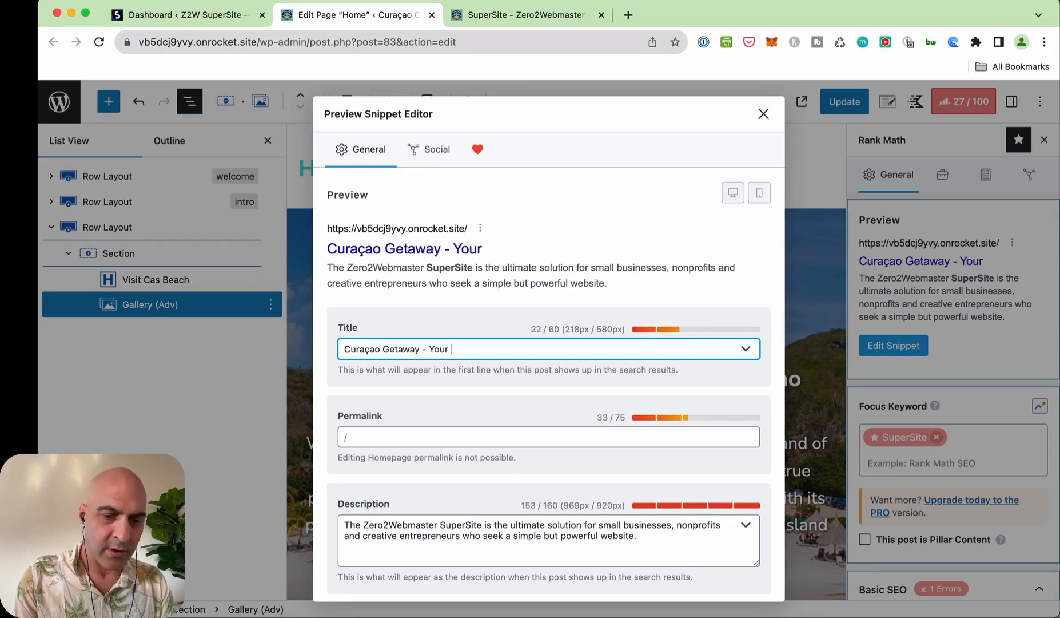
{"action": "type", "text": "Beach Vacation"}
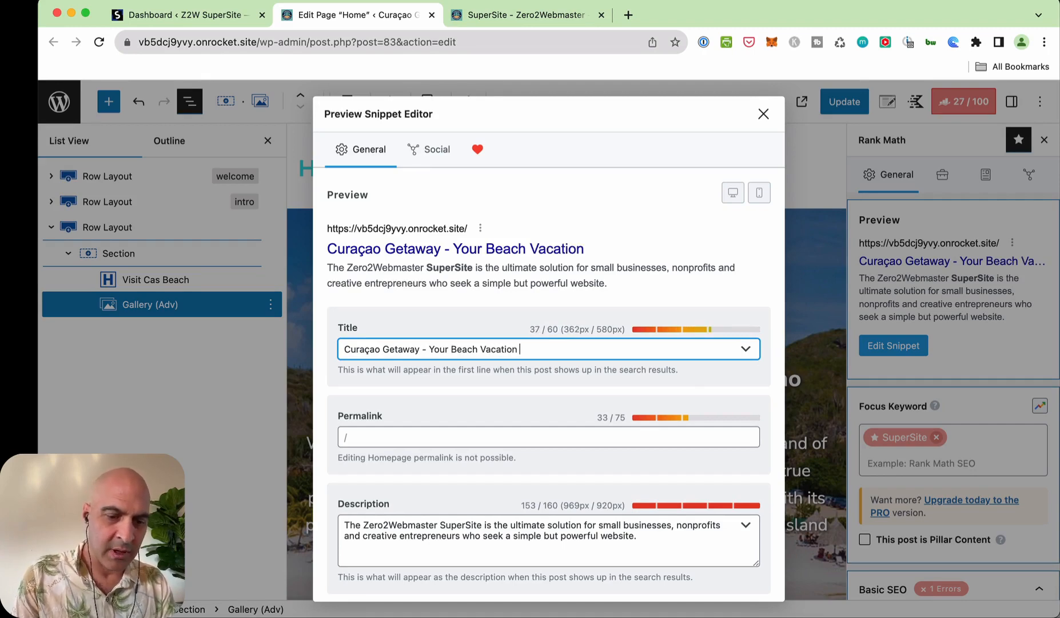
{"action": "type", "text": " Friendly"}
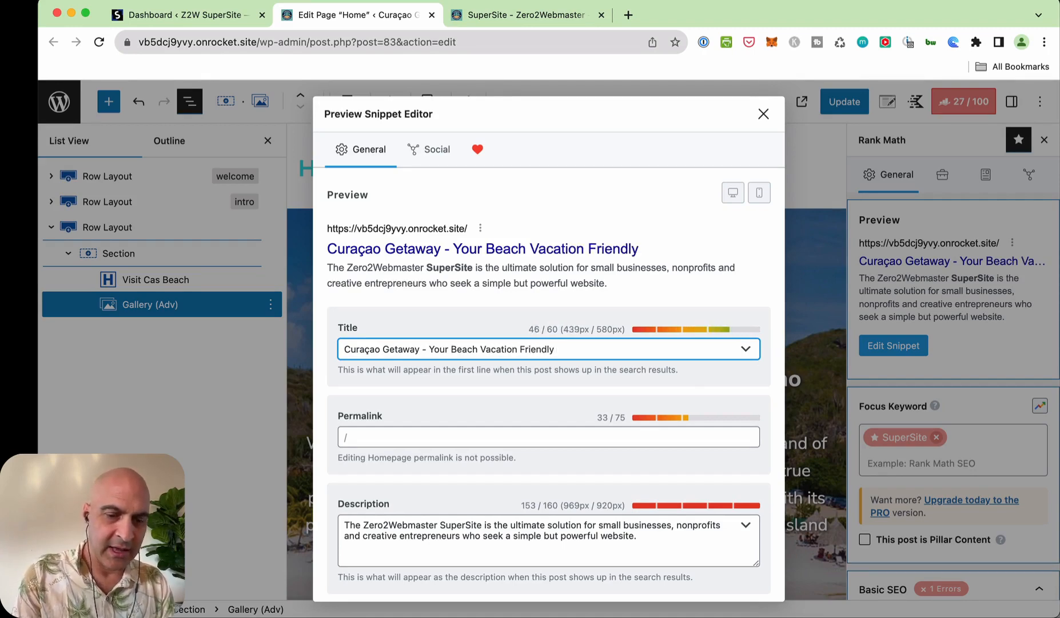
{"action": "type", "text": " Guide"}
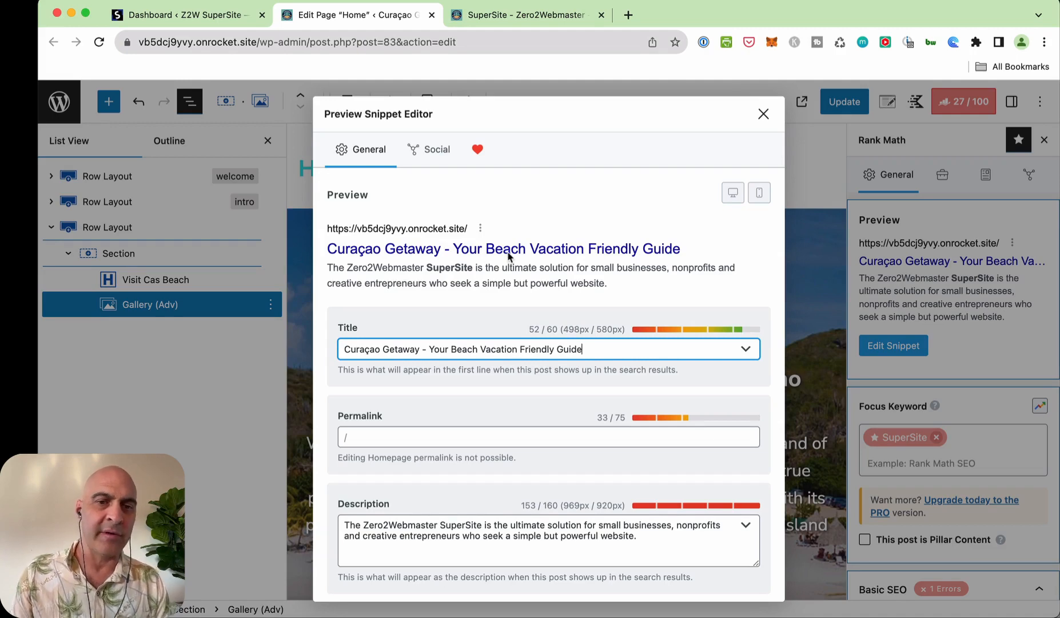
Replace the snippet's description with "Curaçao Getaway is your one stop shop for all things Curaçao".
{"action": "left_click", "coordinate": [421, 538]}
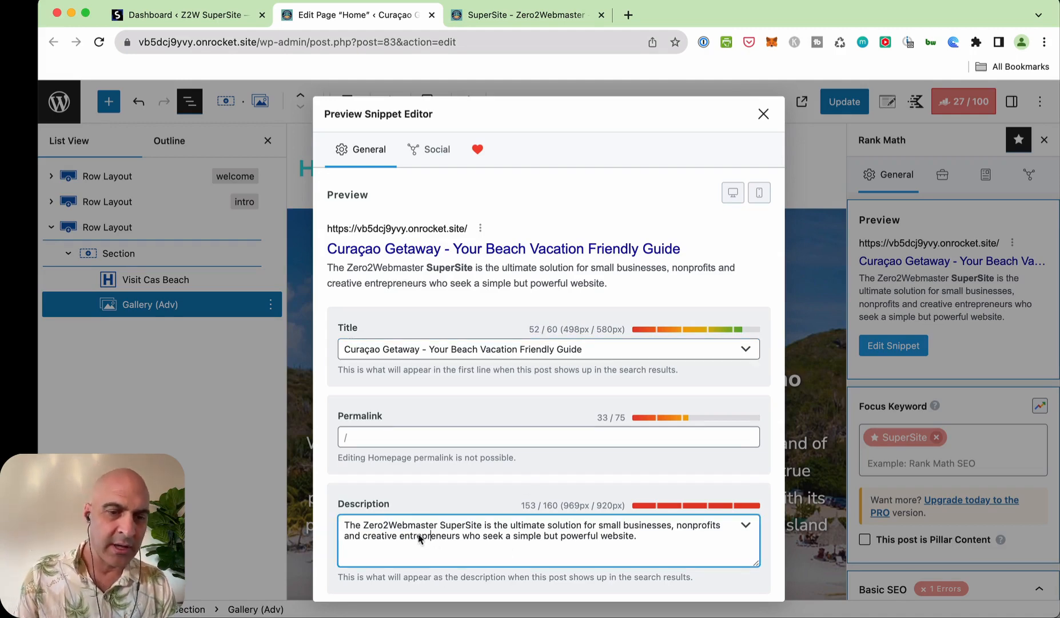
{"action": "key", "text": "super+a"}
{"action": "type", "text": "Curac"}
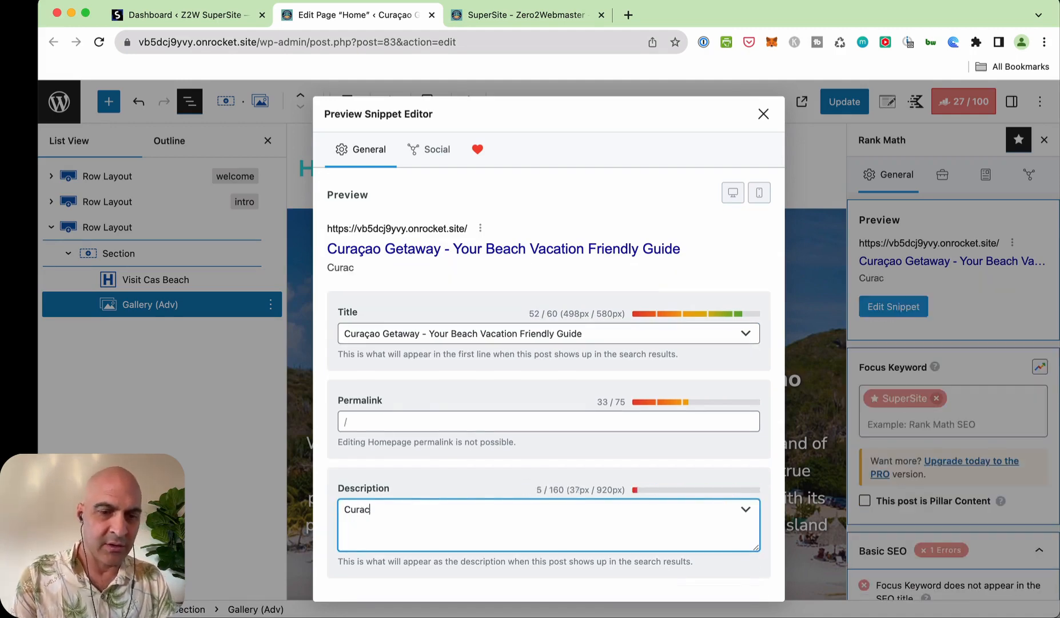
{"action": "key", "text": "BackSpace"}
{"action": "type", "text": "çao "}
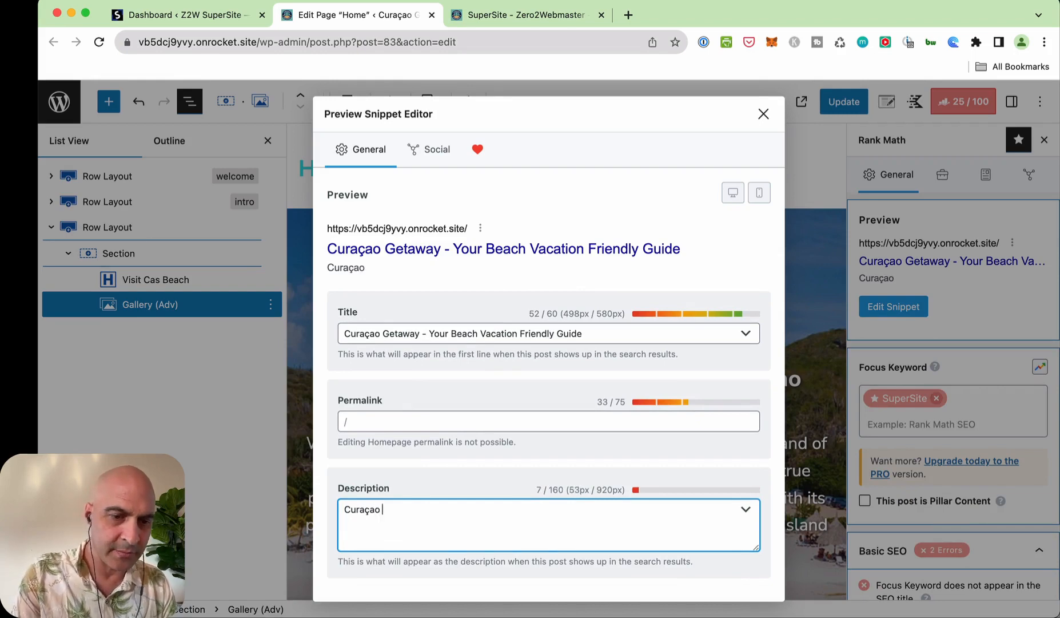
{"action": "type", "text": "is the"}
{"action": "key", "text": "BackSpace"}
{"action": "key", "text": "BackSpace"}
{"action": "key", "text": "BackSpace"}
{"action": "key", "text": "BackSpace"}
{"action": "key", "text": "BackSpace"}
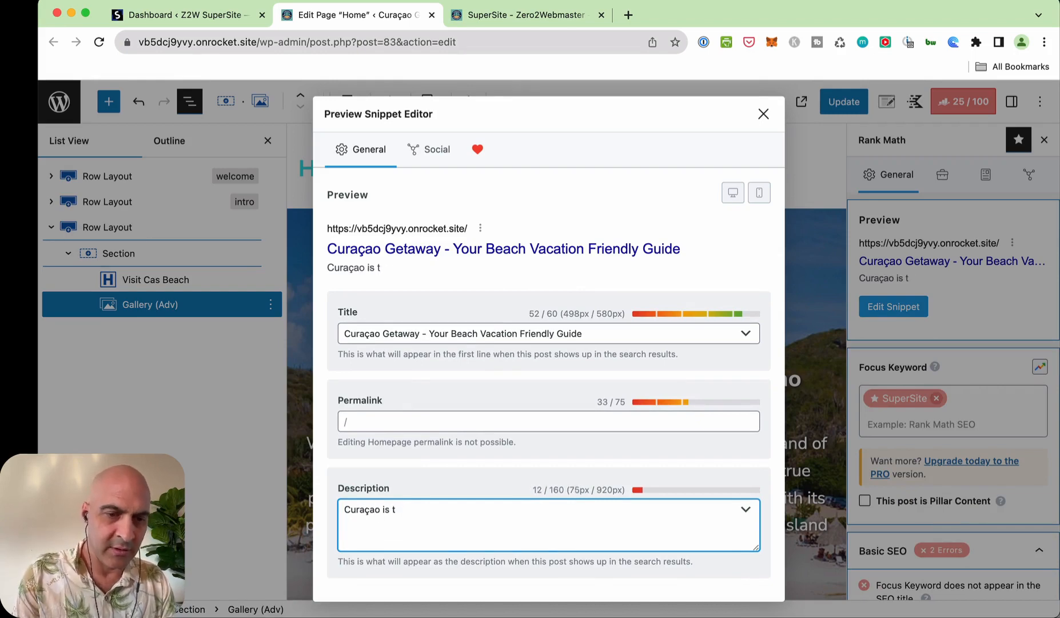
{"action": "key", "text": "BackSpace"}
{"action": "key", "text": "BackSpace"}
{"action": "type", "text": "Getaway"}
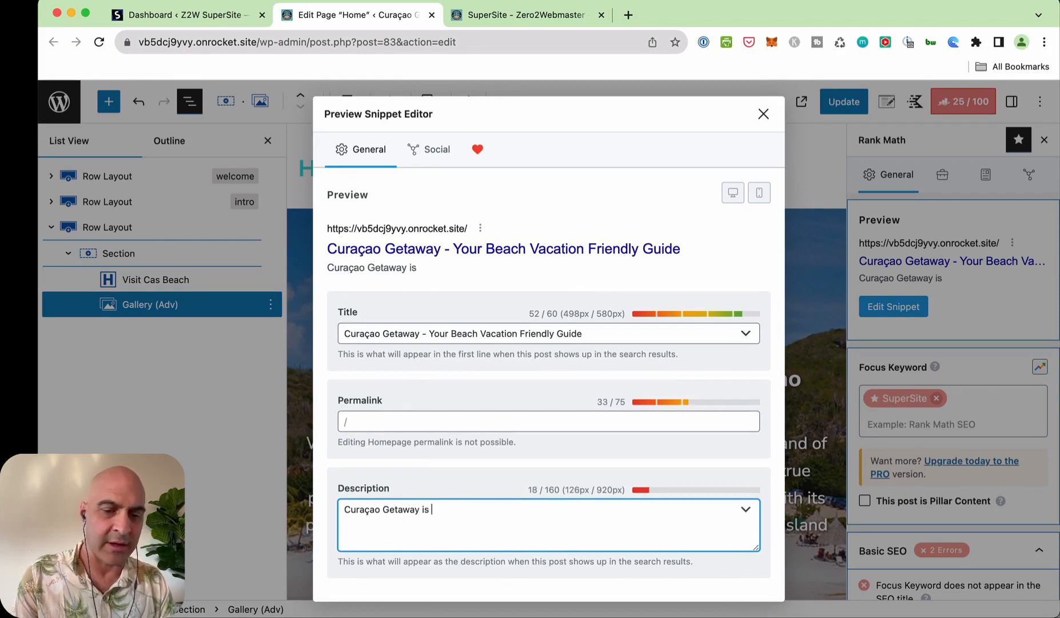
{"action": "type", "text": "is your one s"}
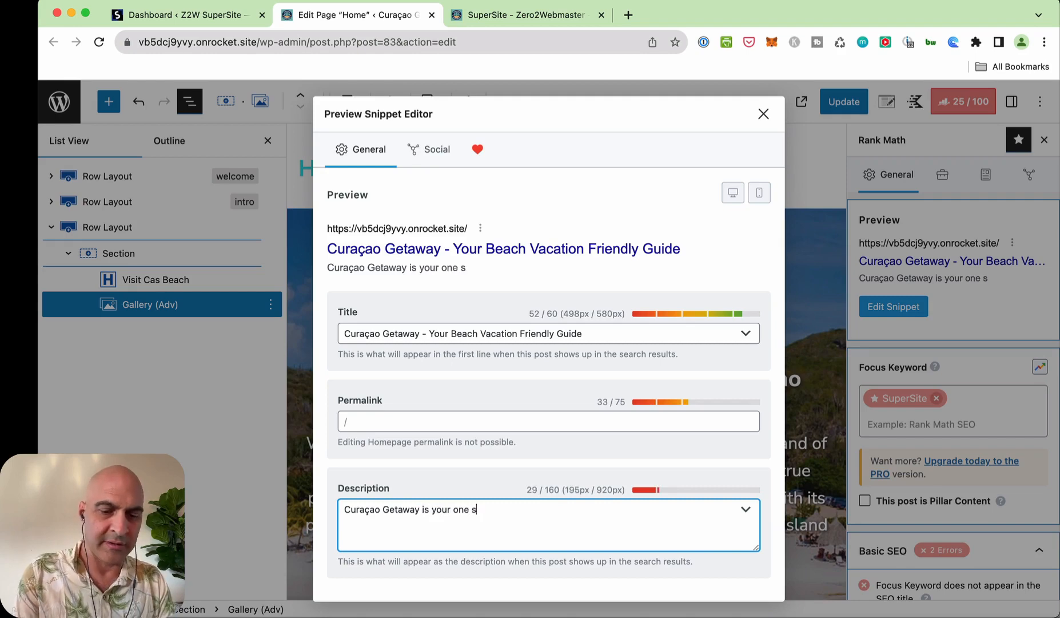
{"action": "type", "text": "top shop for "}
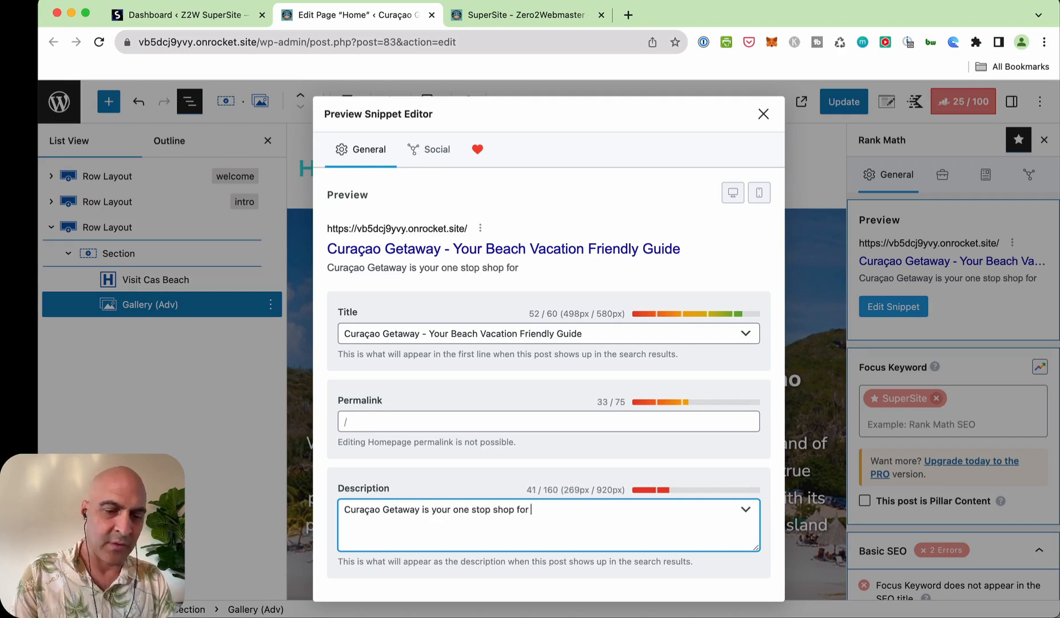
{"action": "type", "text": "all things Curac"}
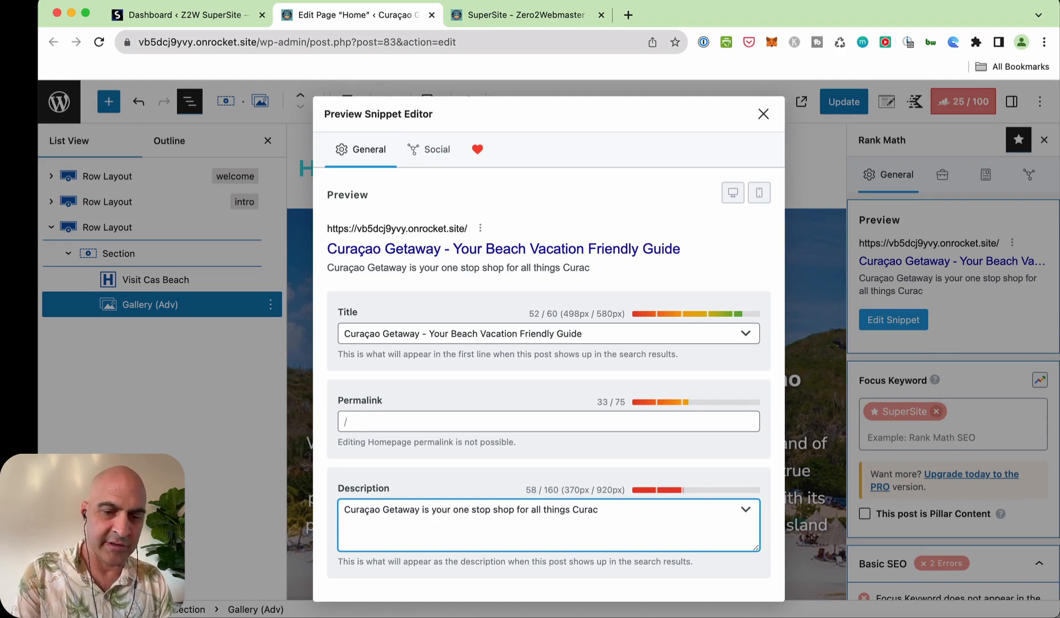
{"action": "key", "text": "BackSpace"}
{"action": "type", "text": "çao"}
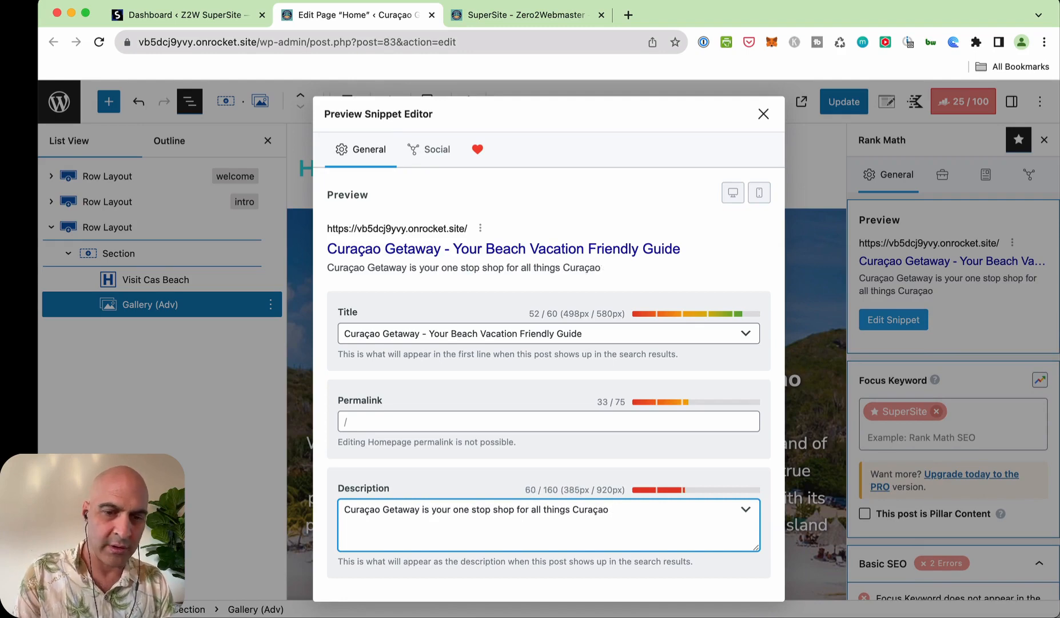
End the description's first sentence, add "Enjoy beach photos and all kinds of info on nature and hiking in Curaçao." and close the snippet editor.
{"action": "type", "text": "'s . Enjpoy"}
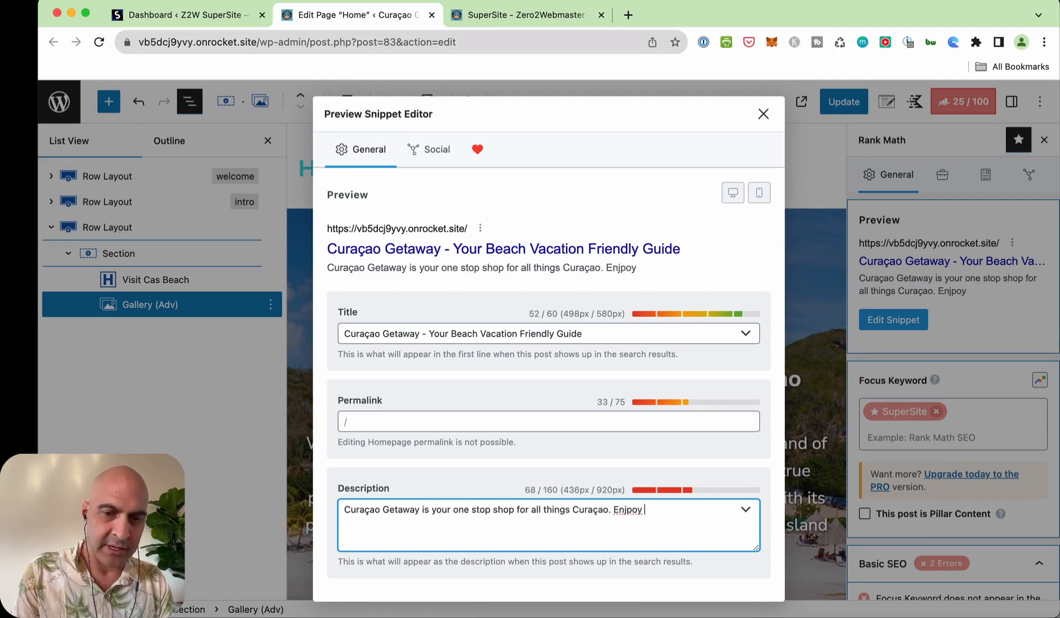
{"action": "key", "text": "BackSpace"}
{"action": "key", "text": "BackSpace"}
{"action": "key", "text": "BackSpace"}
{"action": "type", "text": "oy "}
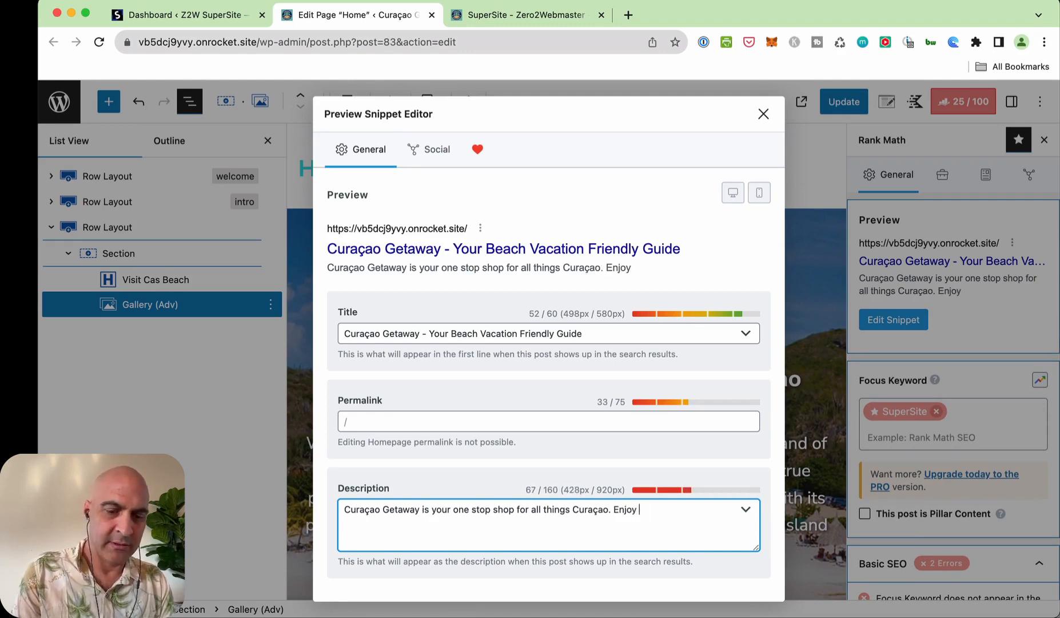
{"action": "type", "text": "beach photos an"}
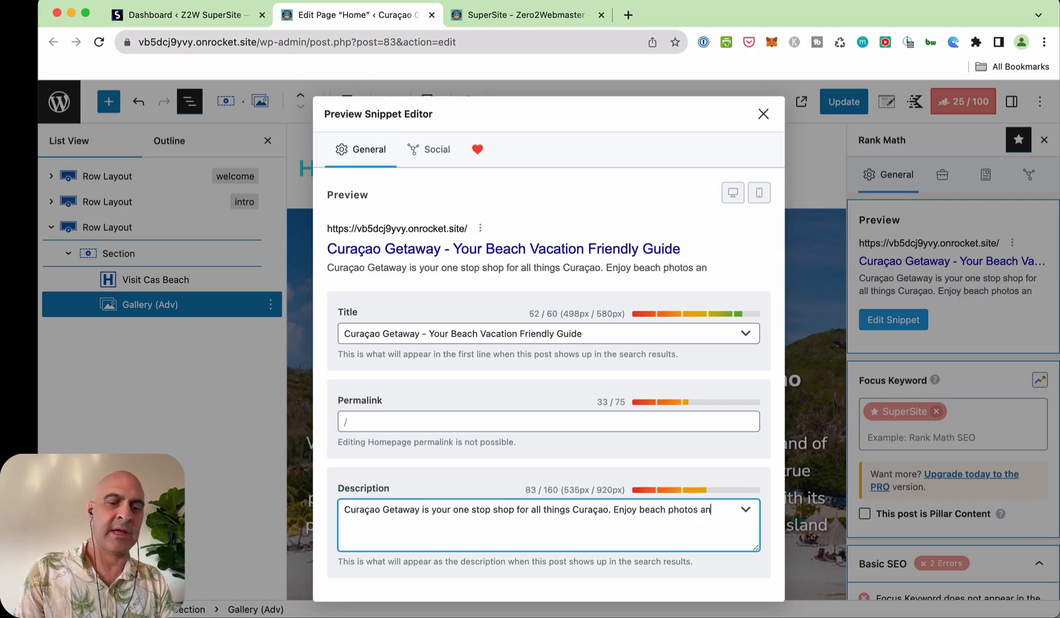
{"action": "type", "text": "d all kinds of"}
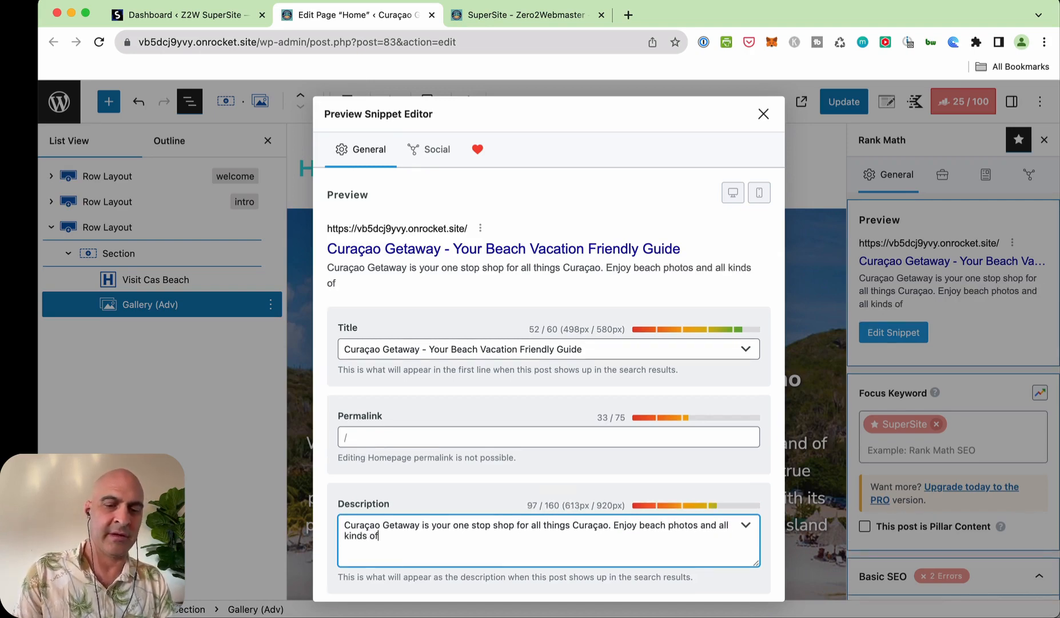
{"action": "type", "text": " info on "}
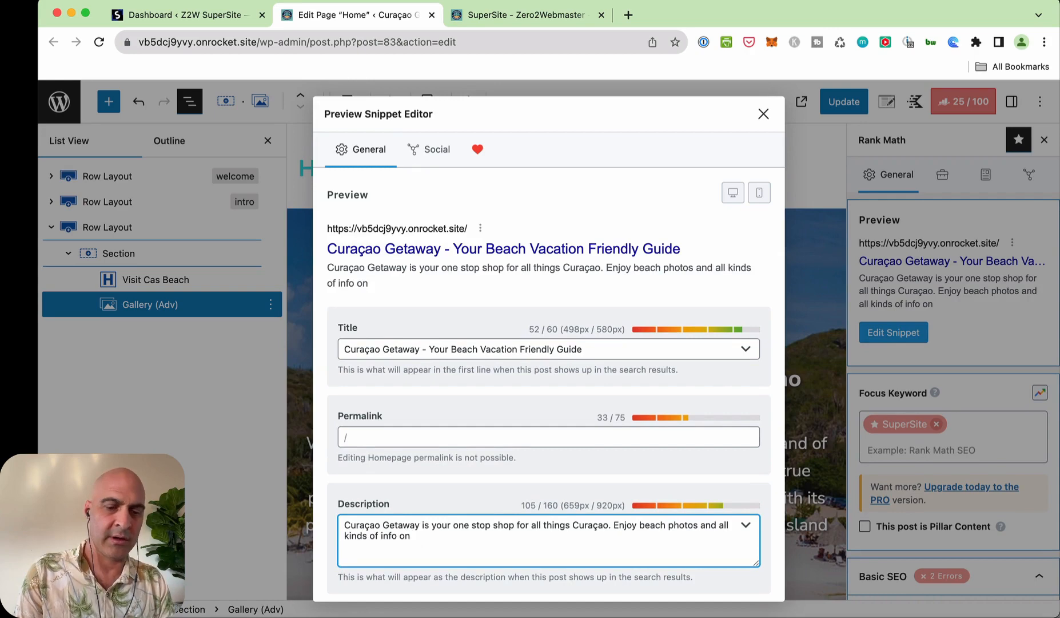
{"action": "type", "text": "nature and hi"}
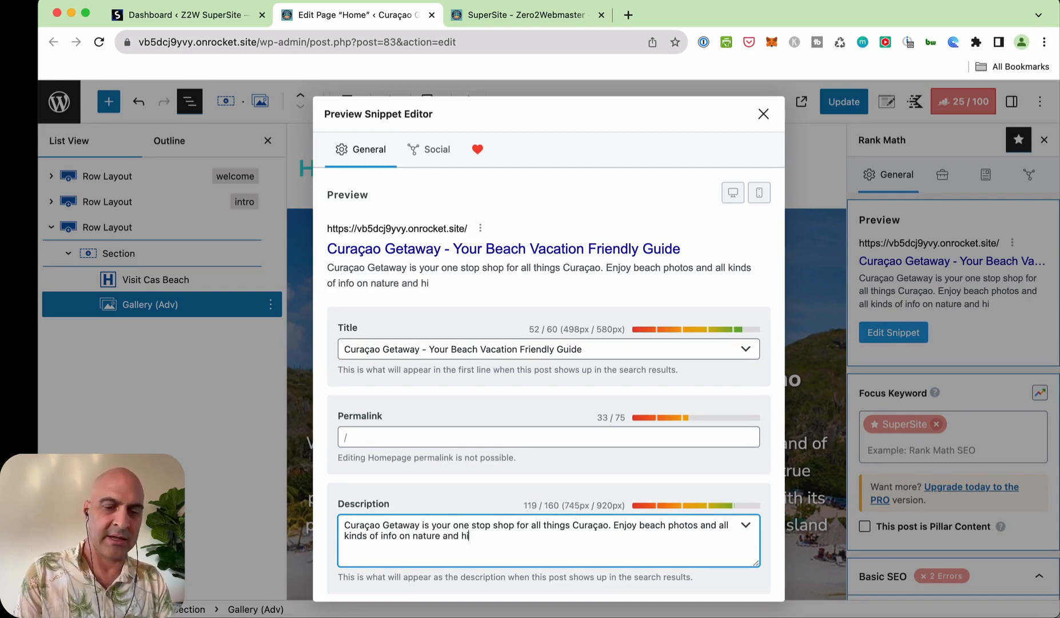
{"action": "type", "text": "king in Curac"}
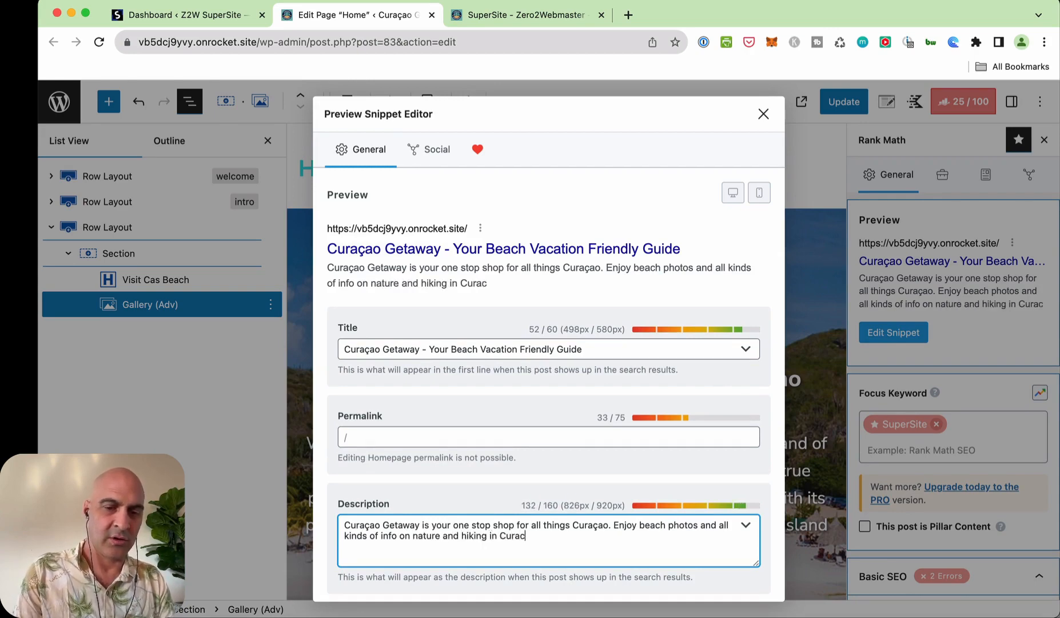
{"action": "key", "text": "BackSpace"}
{"action": "type", "text": "çao"}
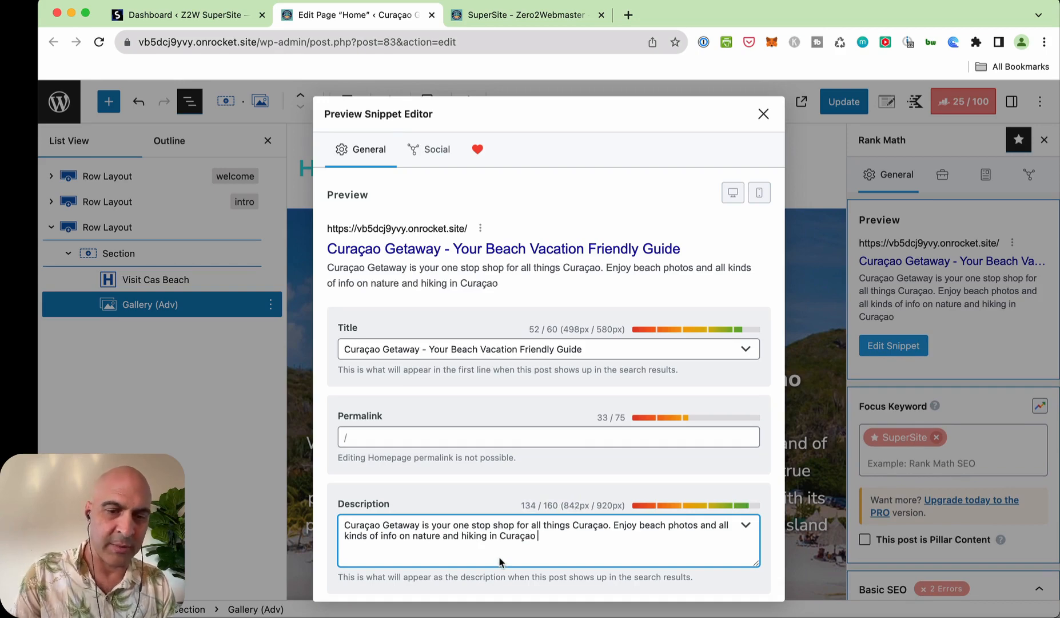
{"action": "type", "text": " ."}
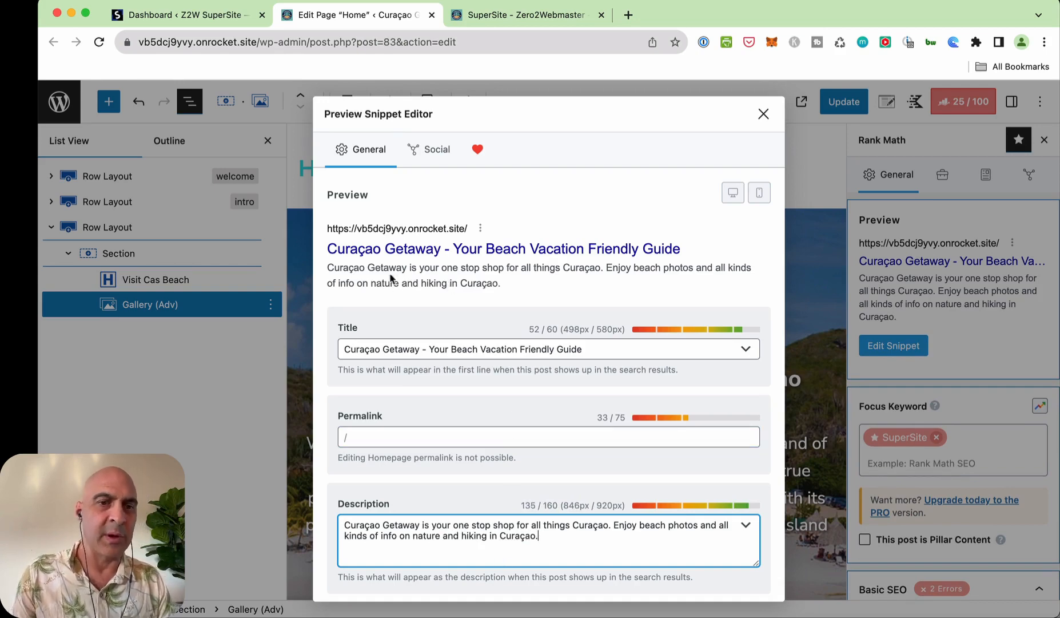
{"action": "left_click", "coordinate": [764, 114]}
Replace the "SuperSite" focus keyword with "Curaçao".
{"action": "left_click", "coordinate": [937, 438]}
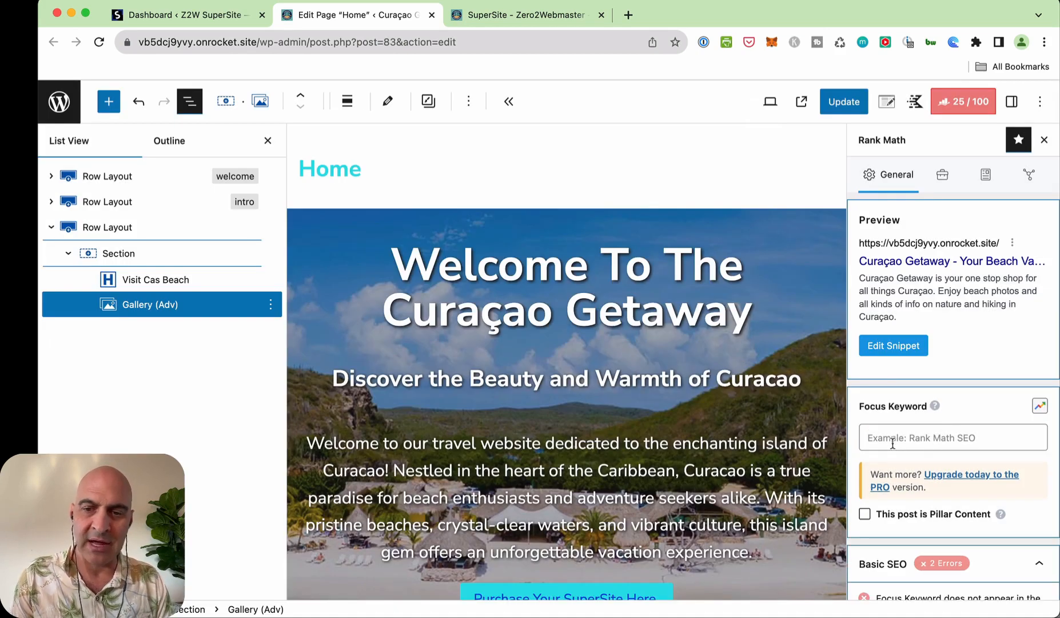
{"action": "left_click", "coordinate": [936, 440]}
{"action": "type", "text": "cu"}
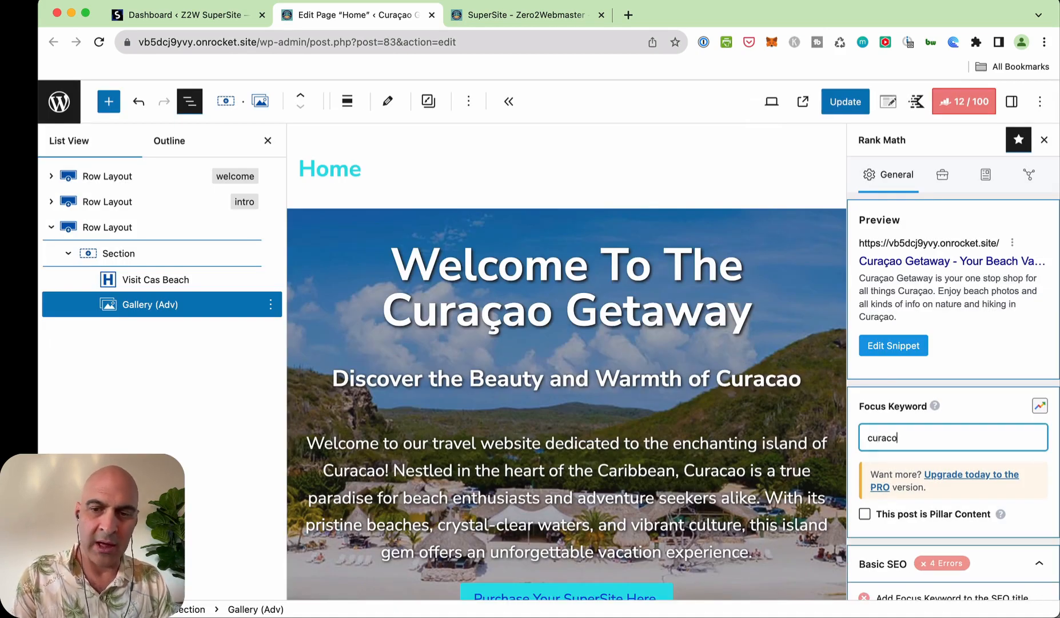
{"action": "type", "text": "racao"}
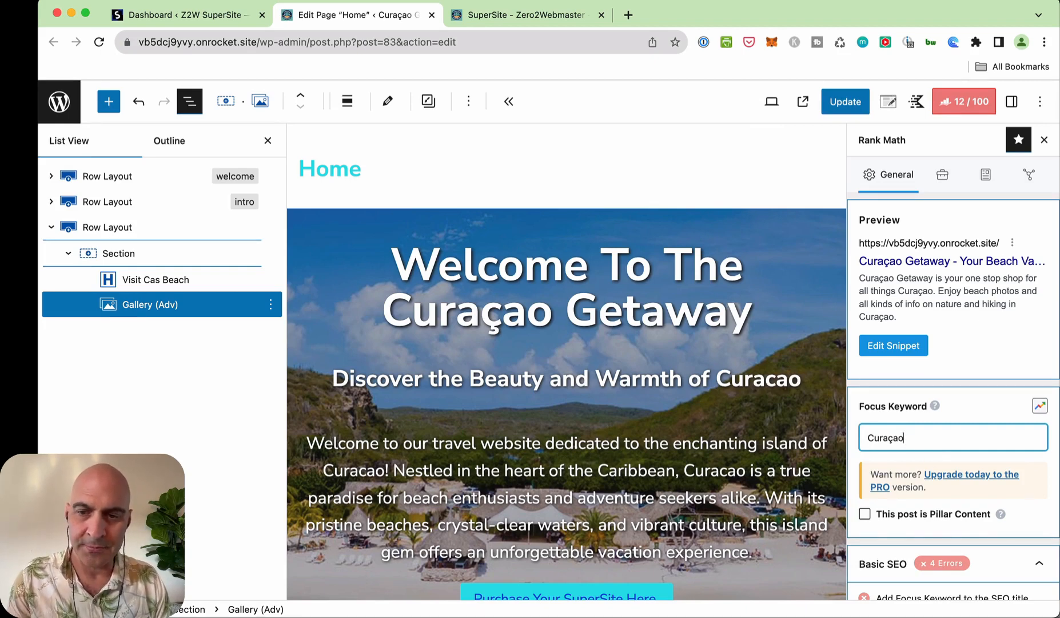
{"action": "key", "text": "Return"}
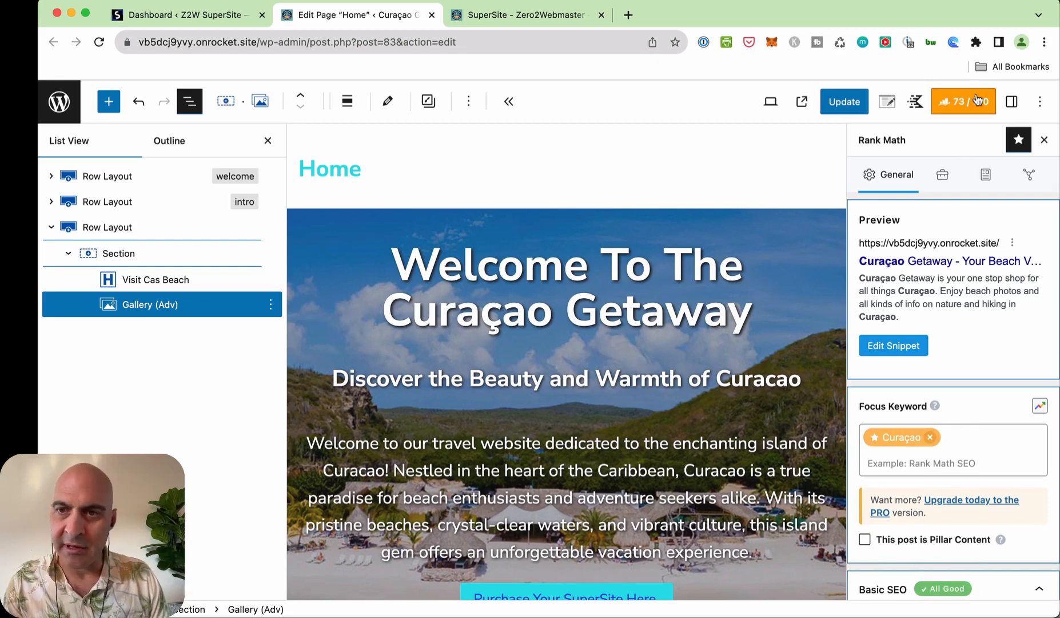
Review the Basic SEO checks and expand the Additional checks to examine their errors.
{"action": "scroll", "coordinate": [922, 456], "scroll_direction": "down", "scroll_amount": 3}
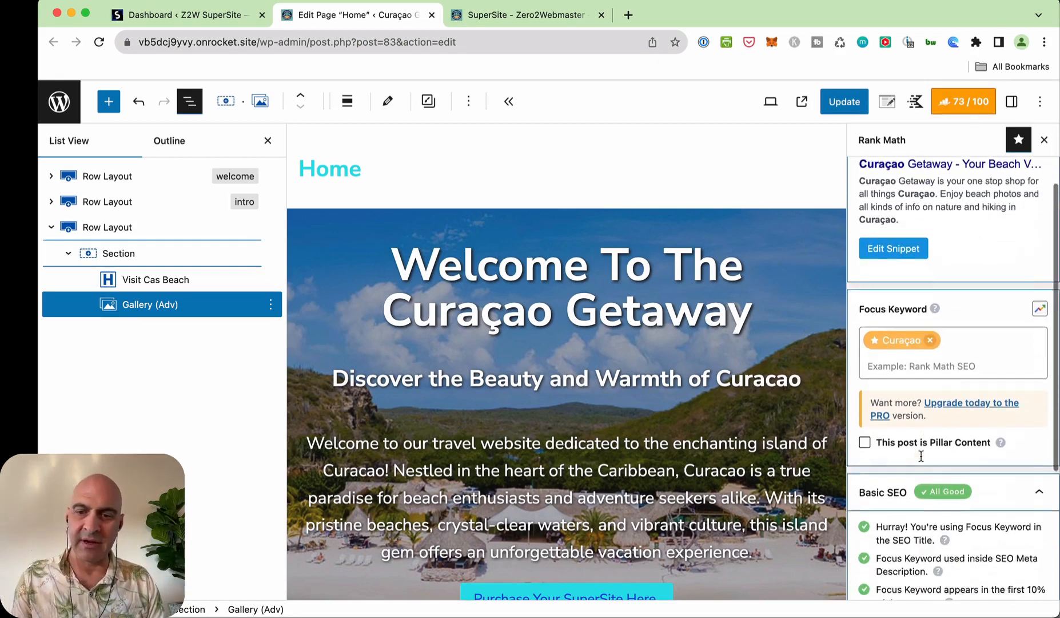
{"action": "scroll", "coordinate": [922, 456], "scroll_direction": "down", "scroll_amount": 5}
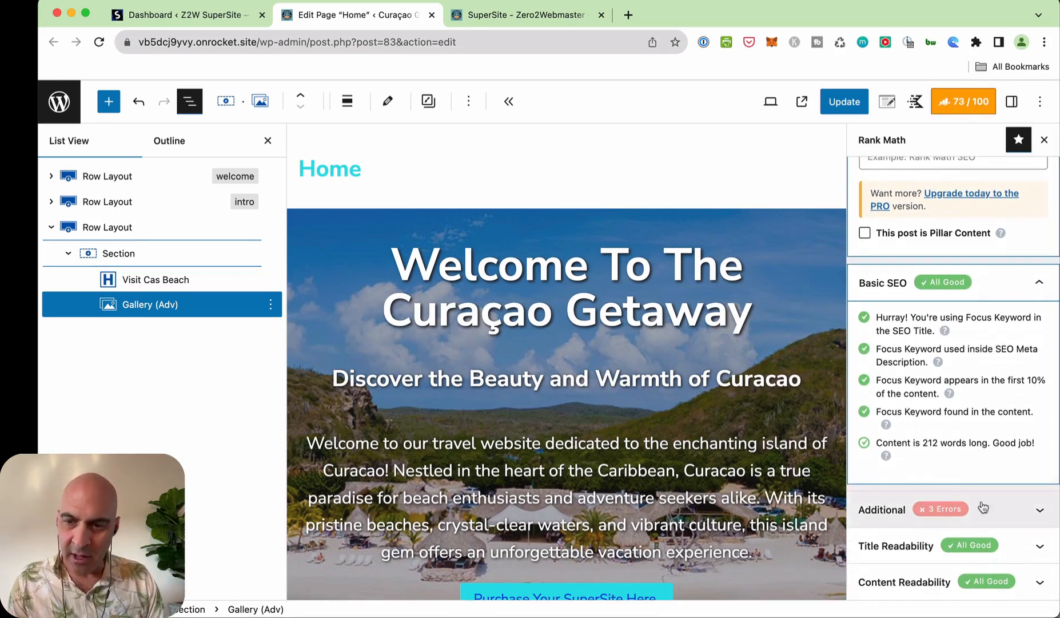
{"action": "left_click", "coordinate": [1040, 509]}
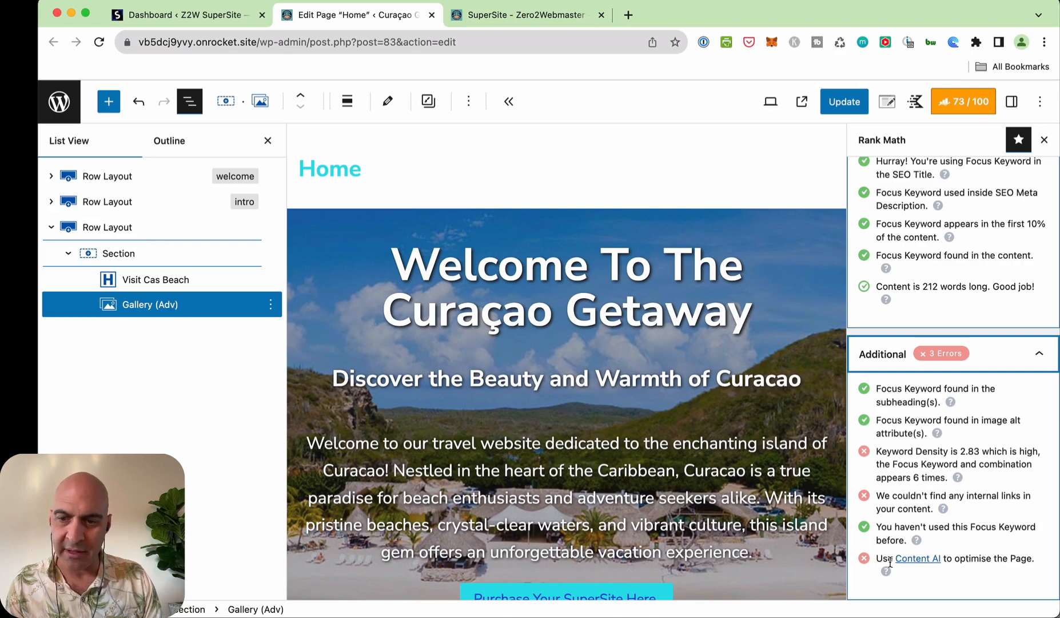
Update the Home page with its new SEO settings, and reload the live homepage to review it from header to footer.
{"action": "scroll", "coordinate": [921, 452], "scroll_direction": "up", "scroll_amount": 8}
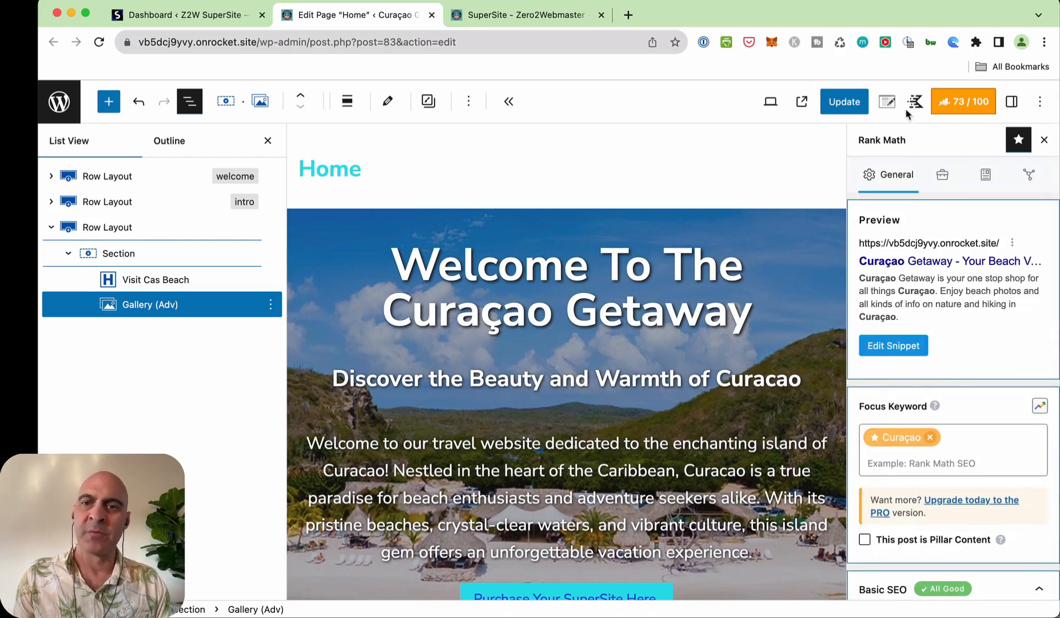
{"action": "left_click", "coordinate": [845, 102]}
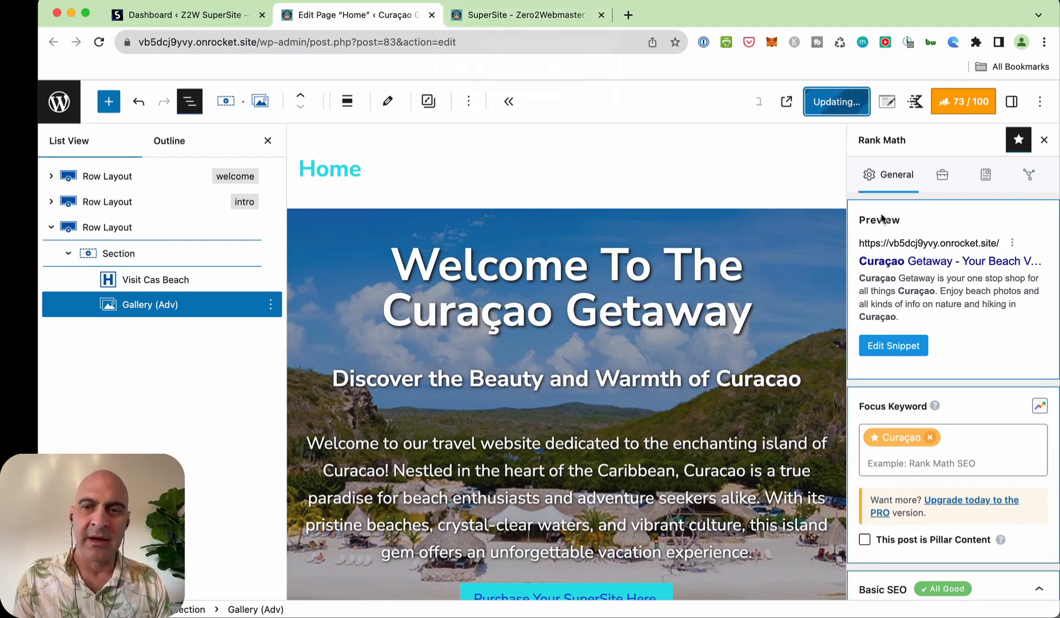
{"action": "left_click", "coordinate": [531, 16]}
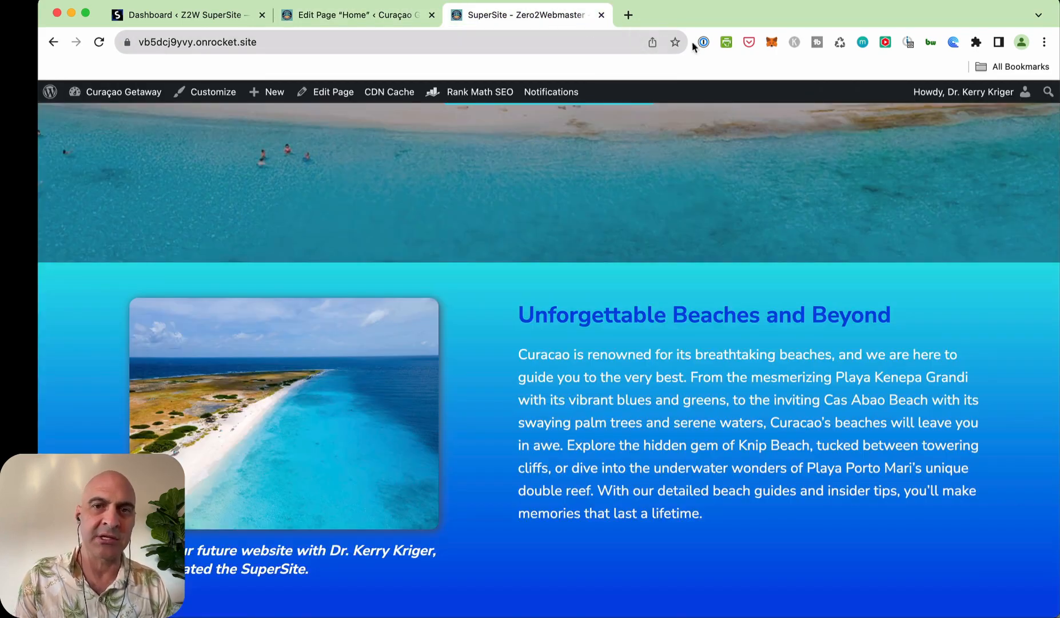
{"action": "key", "text": "super+r"}
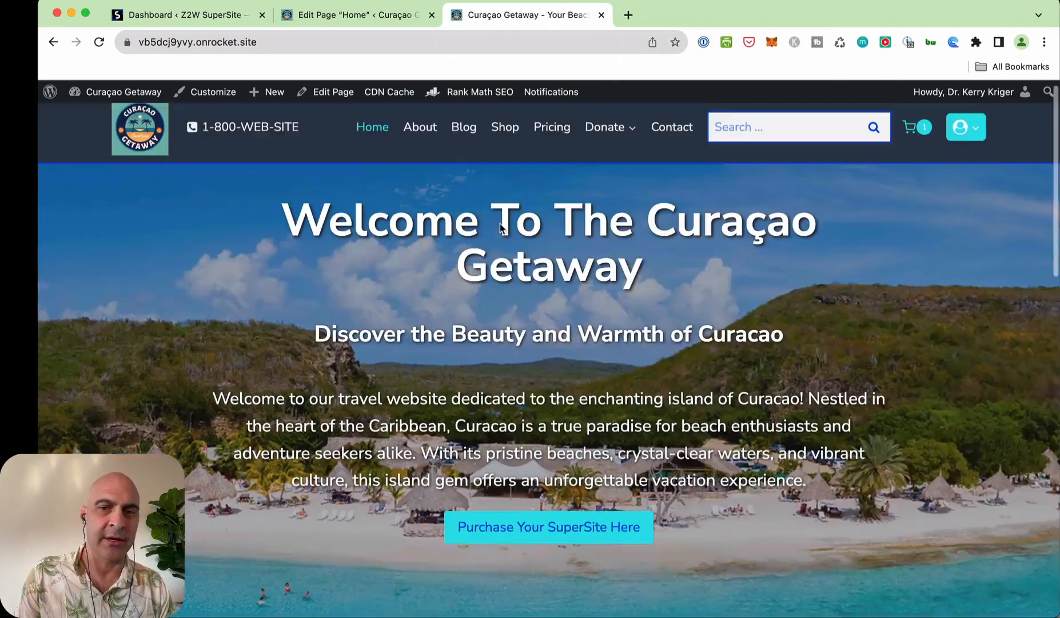
{"action": "scroll", "coordinate": [499, 226], "scroll_direction": "down", "scroll_amount": 20}
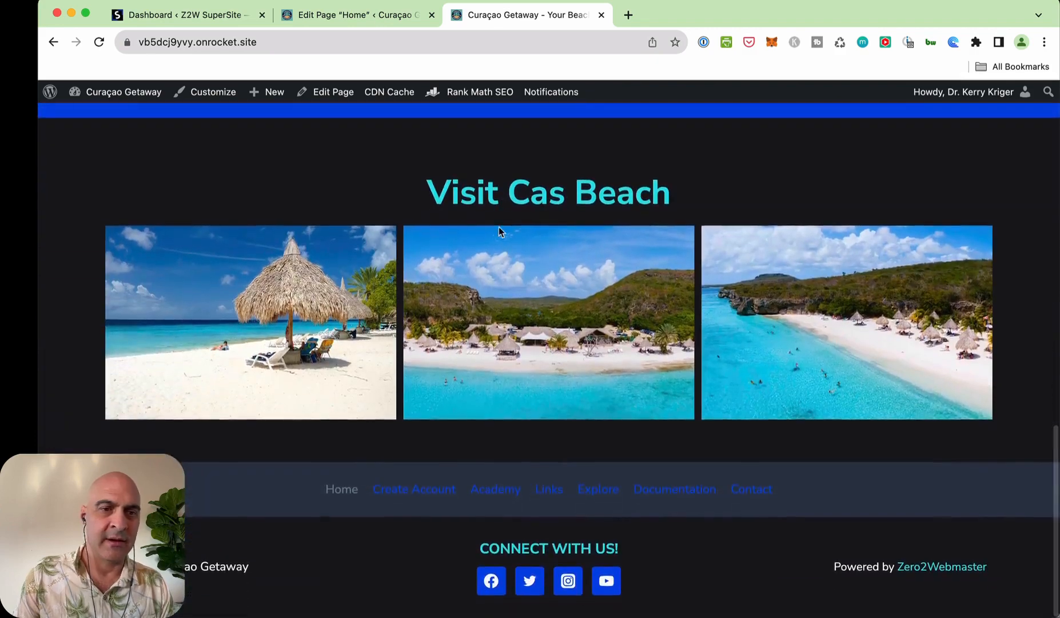
{"action": "scroll", "coordinate": [426, 377], "scroll_direction": "up", "scroll_amount": 20}
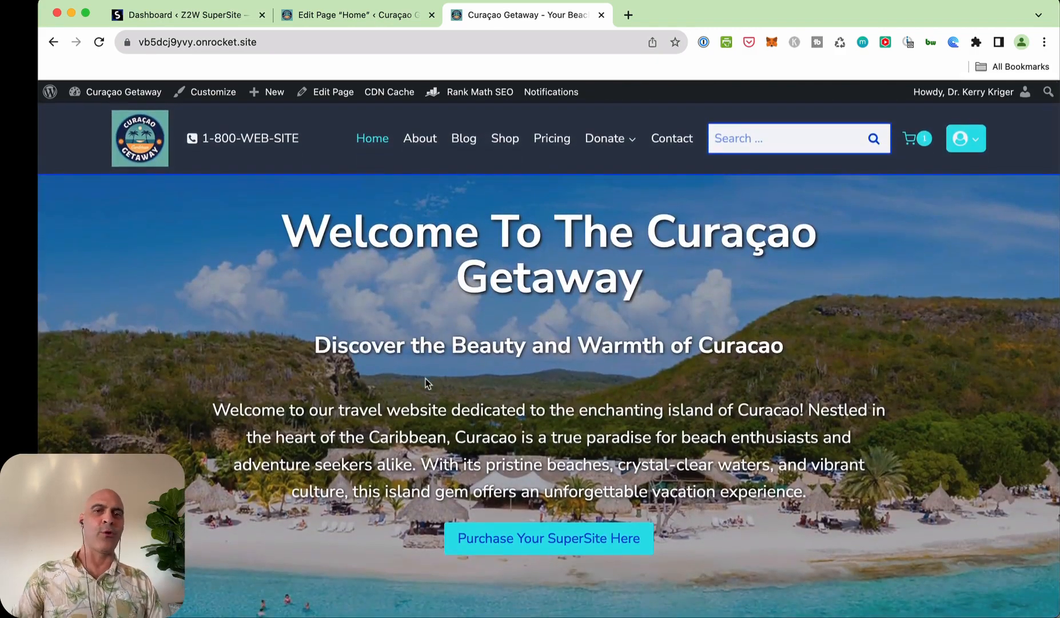